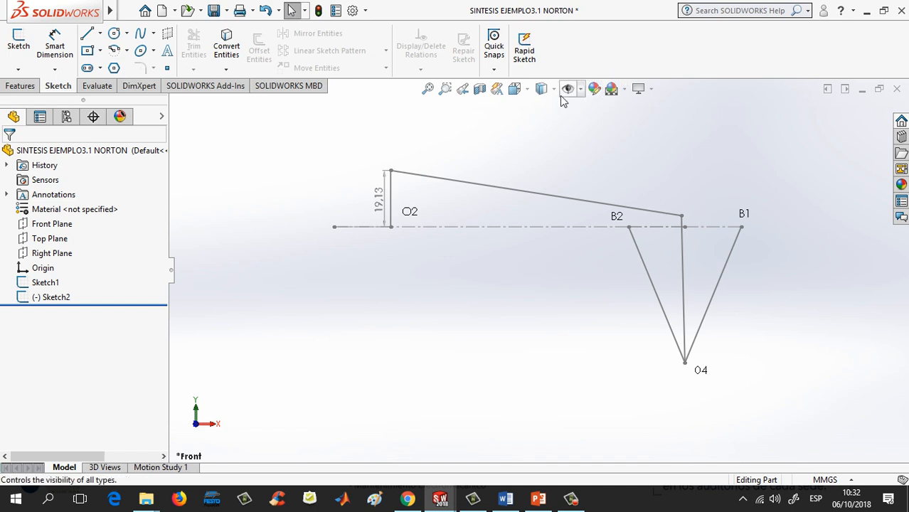
Step: Swing the crank about O2 to check the linkage's motion, rolling the model back before Sketch2 and forward again between moves
{"action": "double_click", "coordinate": [391, 171]}
{"action": "mouse_move", "coordinate": [391, 171]}
{"action": "left_mouse_down"}
{"action": "mouse_move", "coordinate": [418, 168]}
{"action": "mouse_move", "coordinate": [447, 179]}
{"action": "mouse_move", "coordinate": [456, 213]}
{"action": "mouse_move", "coordinate": [448, 258]}
{"action": "mouse_move", "coordinate": [396, 281]}
{"action": "mouse_move", "coordinate": [342, 223]}
{"action": "mouse_move", "coordinate": [359, 186]}
{"action": "mouse_move", "coordinate": [411, 158]}
{"action": "mouse_move", "coordinate": [429, 162]}
{"action": "mouse_move", "coordinate": [481, 257]}
{"action": "mouse_move", "coordinate": [397, 304]}
{"action": "mouse_move", "coordinate": [358, 240]}
{"action": "mouse_move", "coordinate": [371, 157]}
{"action": "mouse_move", "coordinate": [350, 175]}
{"action": "left_mouse_up"}
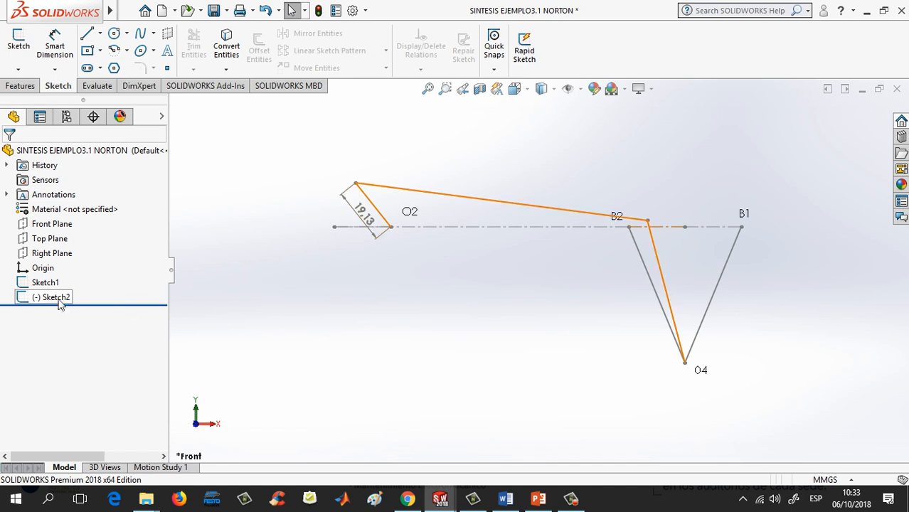
{"action": "left_click_drag", "start_coordinate": [106, 304], "coordinate": [103, 290]}
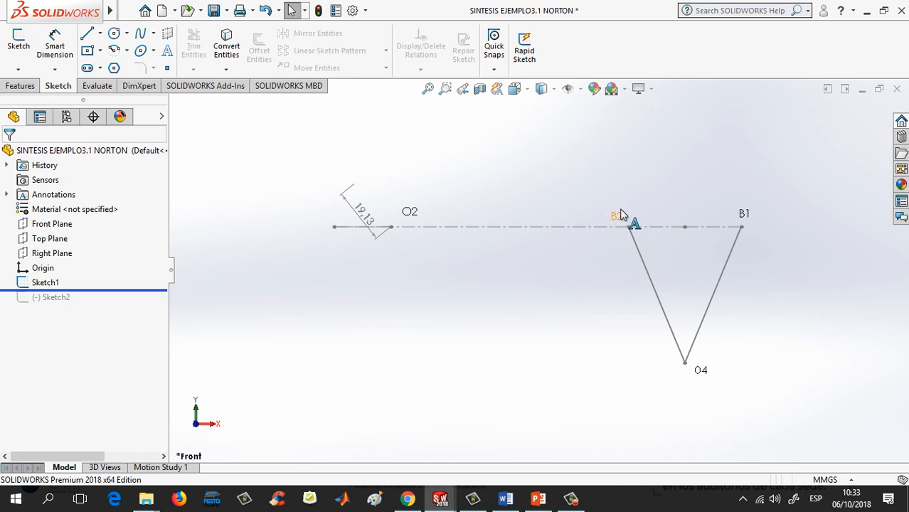
{"action": "left_click_drag", "start_coordinate": [162, 289], "coordinate": [163, 305]}
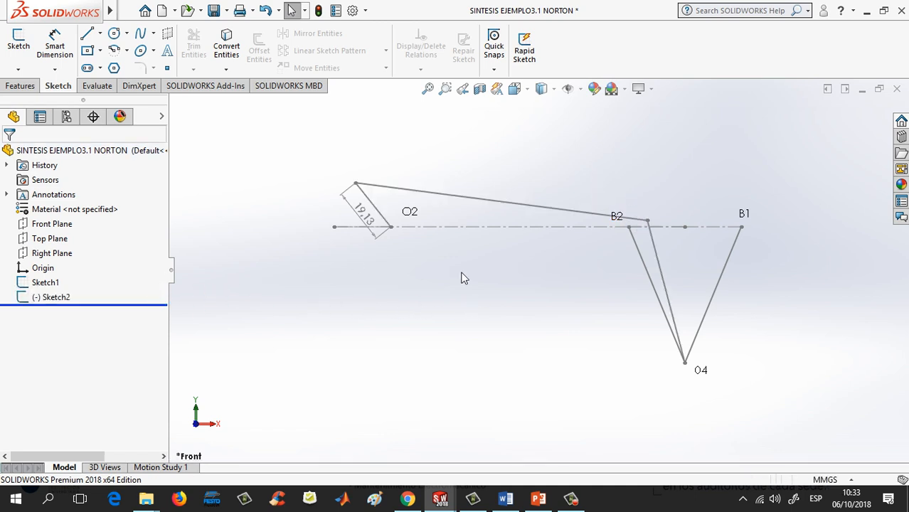
{"action": "mouse_move", "coordinate": [357, 184]}
{"action": "left_mouse_down"}
{"action": "mouse_move", "coordinate": [403, 175]}
{"action": "mouse_move", "coordinate": [471, 183]}
{"action": "mouse_move", "coordinate": [512, 195]}
{"action": "mouse_move", "coordinate": [524, 213]}
{"action": "mouse_move", "coordinate": [528, 240]}
{"action": "mouse_move", "coordinate": [481, 280]}
{"action": "mouse_move", "coordinate": [378, 260]}
{"action": "mouse_move", "coordinate": [481, 226]}
{"action": "left_mouse_up"}
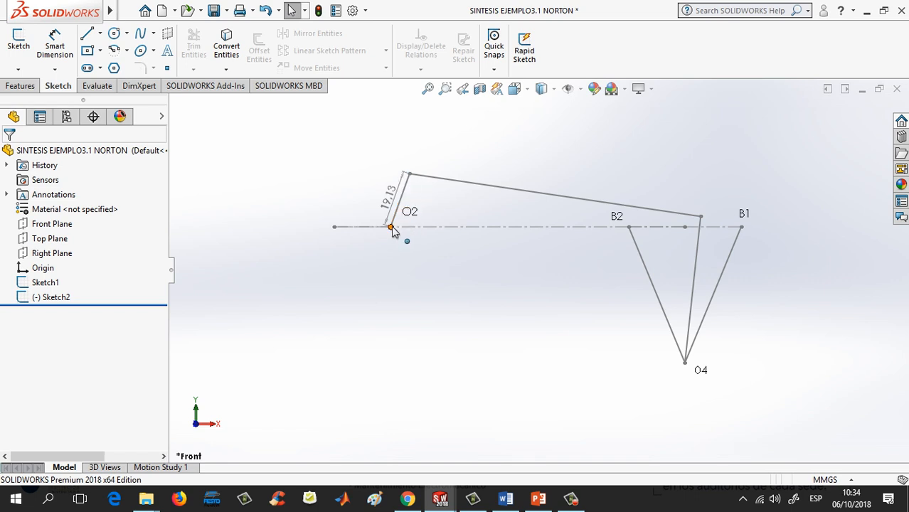
Step: Move the O2 label just below the crank's fixed pivot, and check the coupler's length
{"action": "left_click_drag", "start_coordinate": [416, 216], "coordinate": [410, 240]}
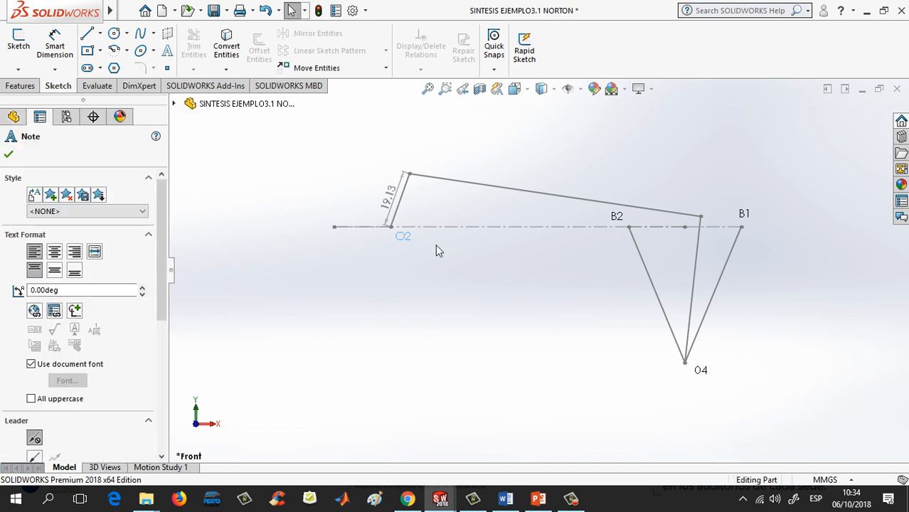
{"action": "left_click", "coordinate": [434, 198]}
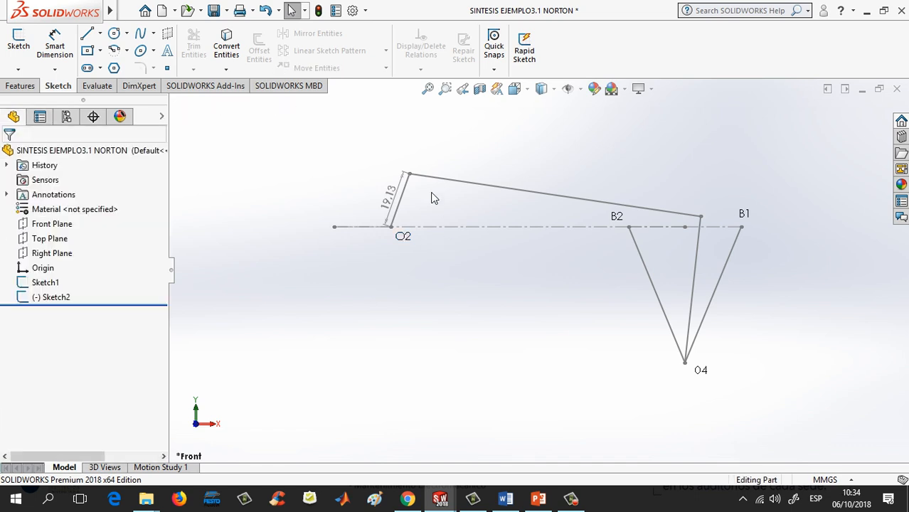
{"action": "left_click", "coordinate": [507, 190]}
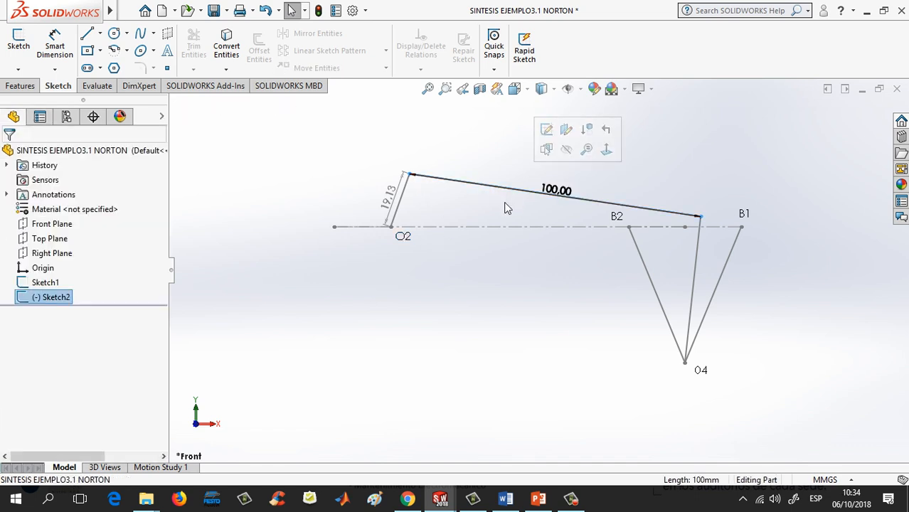
{"action": "left_click", "coordinate": [505, 208]}
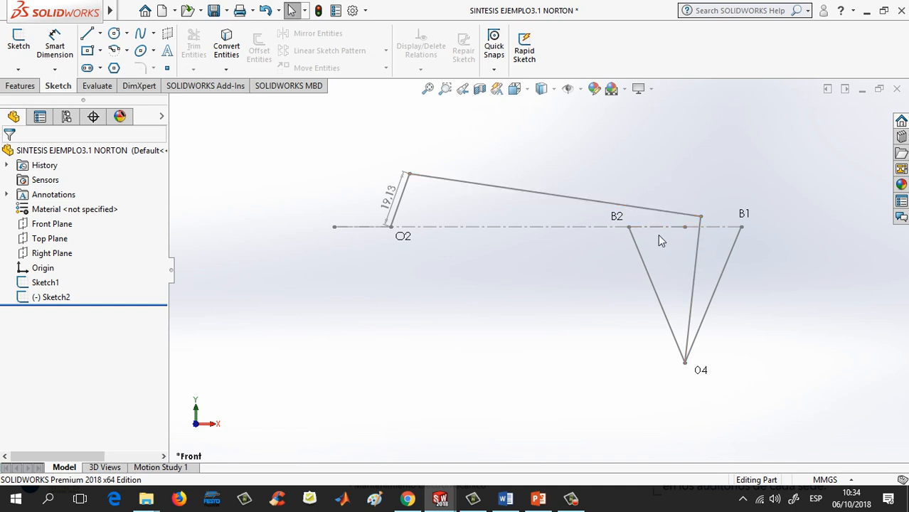
Step: Swing the rocker's free end back and forth between B1 and B2 to check the rocker-driven motion
{"action": "double_click", "coordinate": [703, 218]}
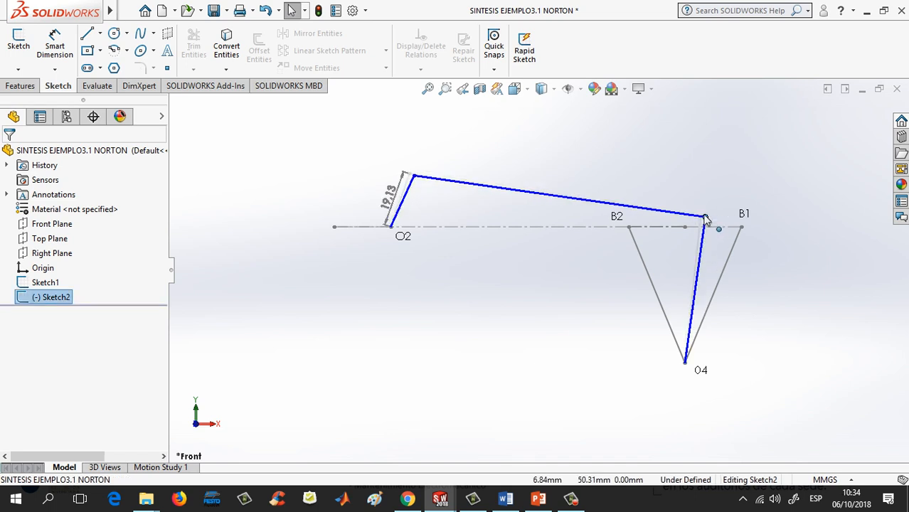
{"action": "mouse_move", "coordinate": [706, 219]}
{"action": "left_mouse_down"}
{"action": "mouse_move", "coordinate": [684, 231]}
{"action": "mouse_move", "coordinate": [715, 224]}
{"action": "left_mouse_up"}
{"action": "mouse_move", "coordinate": [672, 219]}
{"action": "left_mouse_down"}
{"action": "mouse_move", "coordinate": [714, 217]}
{"action": "mouse_move", "coordinate": [697, 217]}
{"action": "mouse_move", "coordinate": [705, 216]}
{"action": "left_mouse_up"}
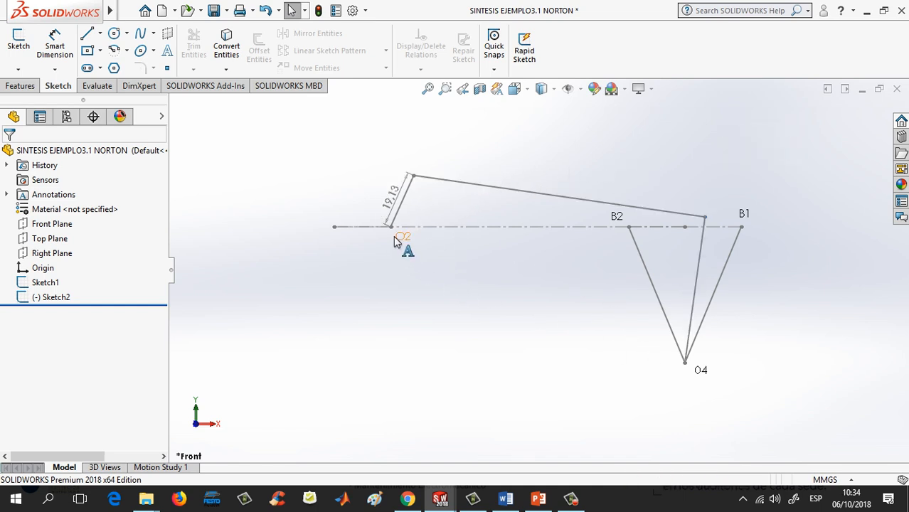
{"action": "left_click", "coordinate": [101, 37]}
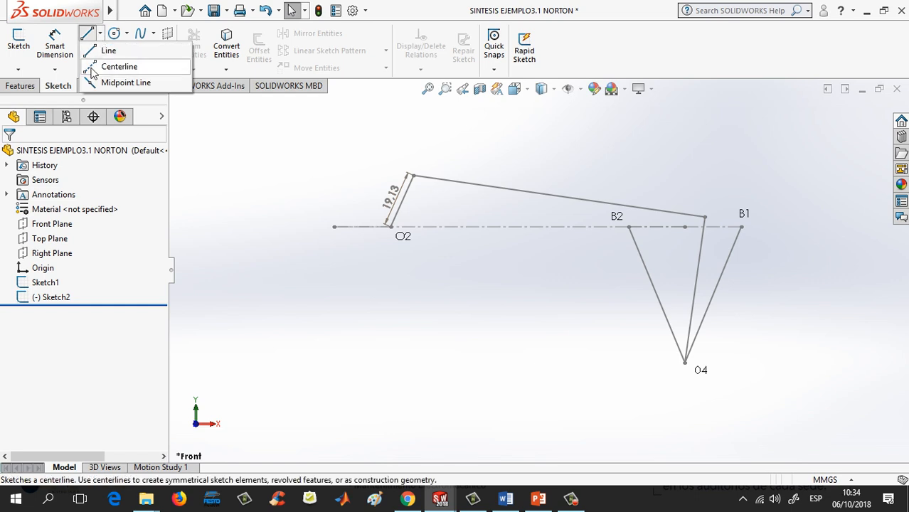
{"action": "left_click", "coordinate": [121, 63]}
{"action": "left_click", "coordinate": [393, 233]}
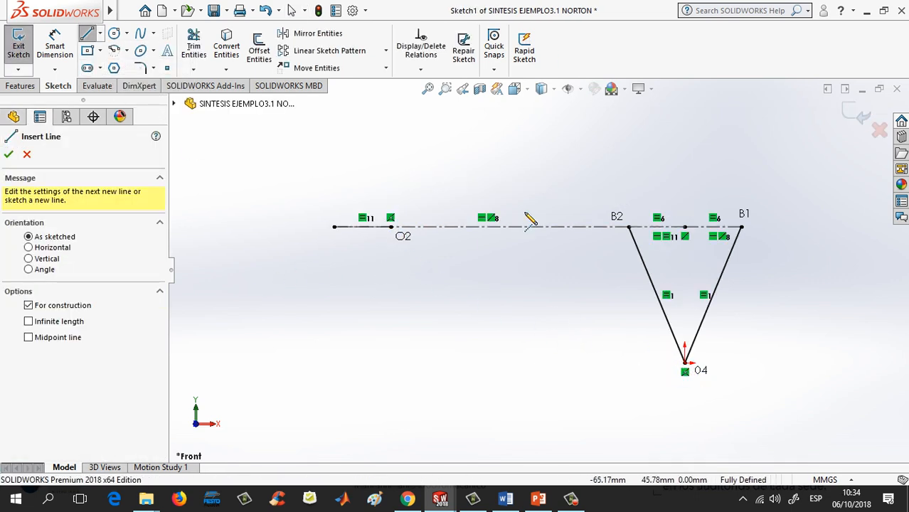
{"action": "left_click", "coordinate": [848, 114]}
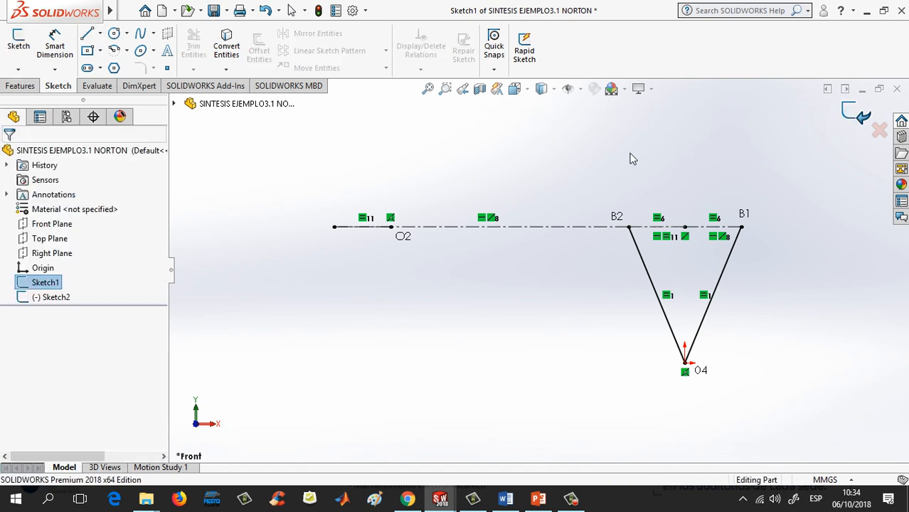
Step: Edit Sketch2, add a driven dimension between the fixed pivots O2 and O4, and exit the sketch
{"action": "left_click", "coordinate": [57, 298]}
{"action": "left_click", "coordinate": [63, 256]}
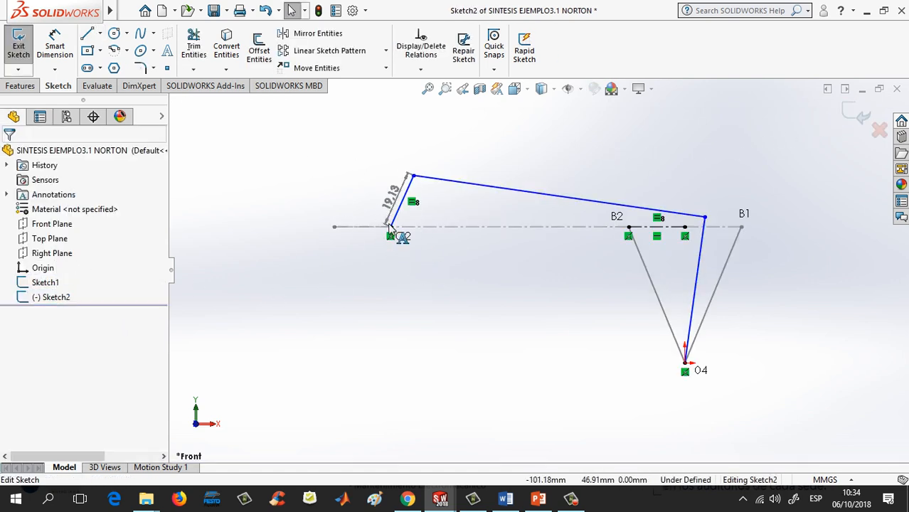
{"action": "left_click", "coordinate": [101, 35]}
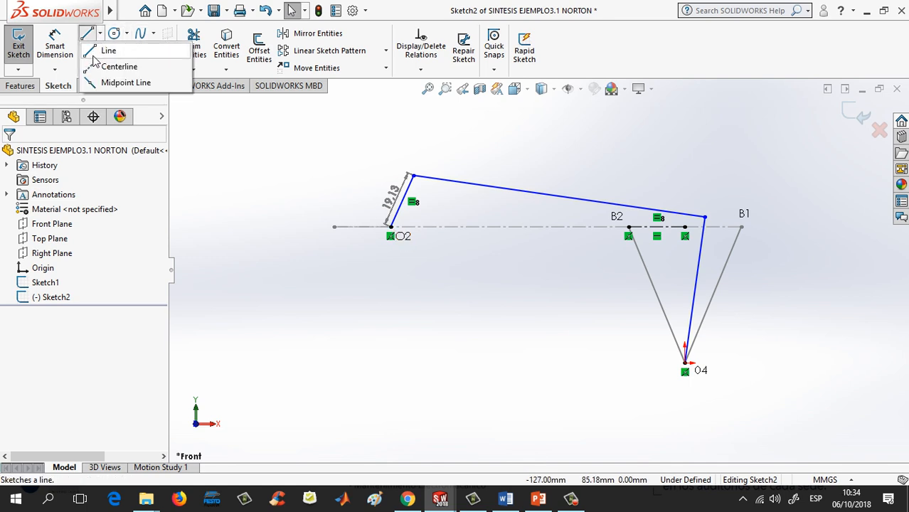
{"action": "left_click", "coordinate": [117, 65]}
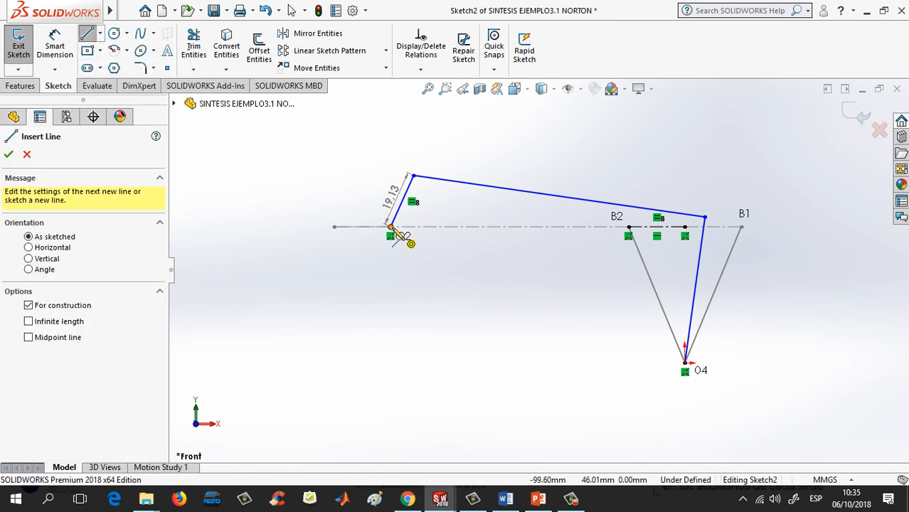
{"action": "left_click", "coordinate": [51, 44]}
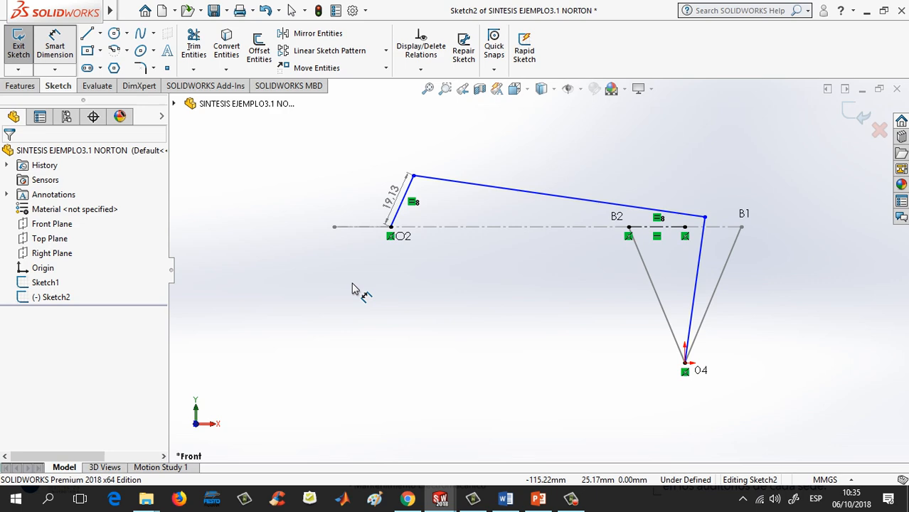
{"action": "left_click", "coordinate": [395, 230]}
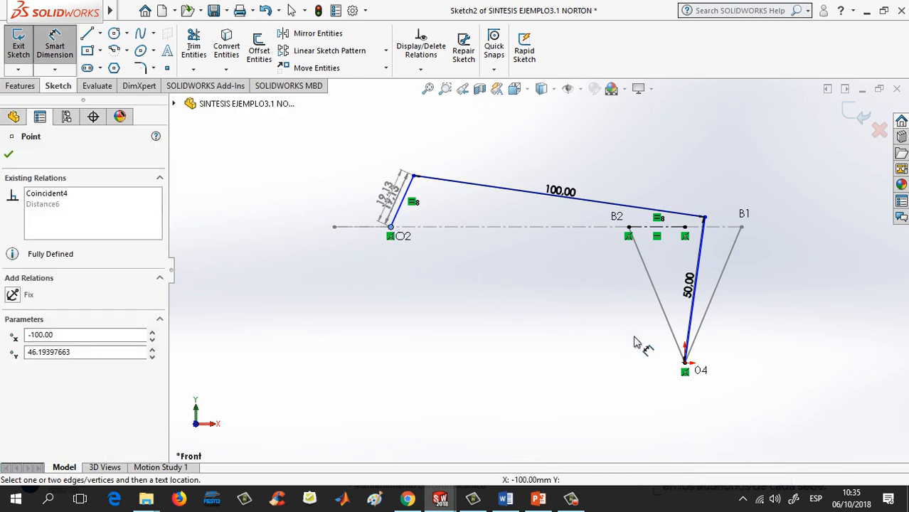
{"action": "left_click", "coordinate": [687, 366]}
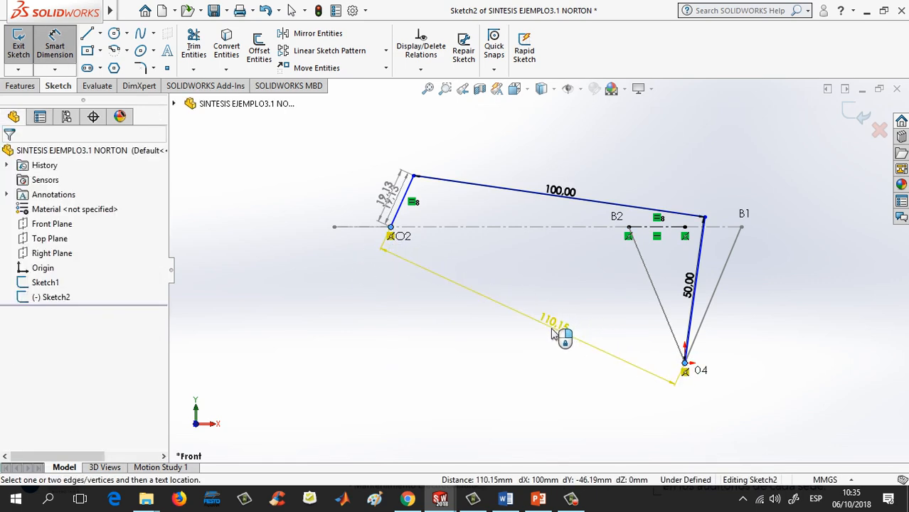
{"action": "left_click", "coordinate": [554, 334]}
{"action": "left_click", "coordinate": [498, 244]}
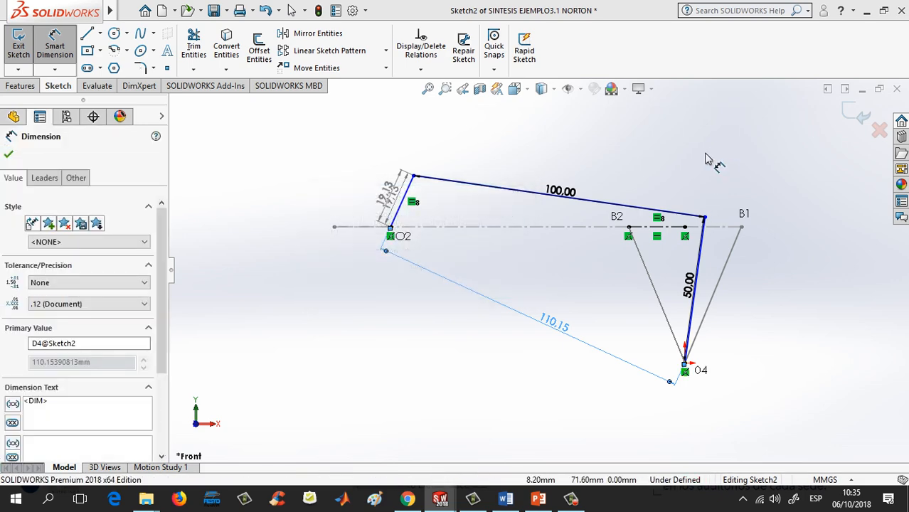
{"action": "key", "text": "Escape"}
{"action": "left_click", "coordinate": [854, 115]}
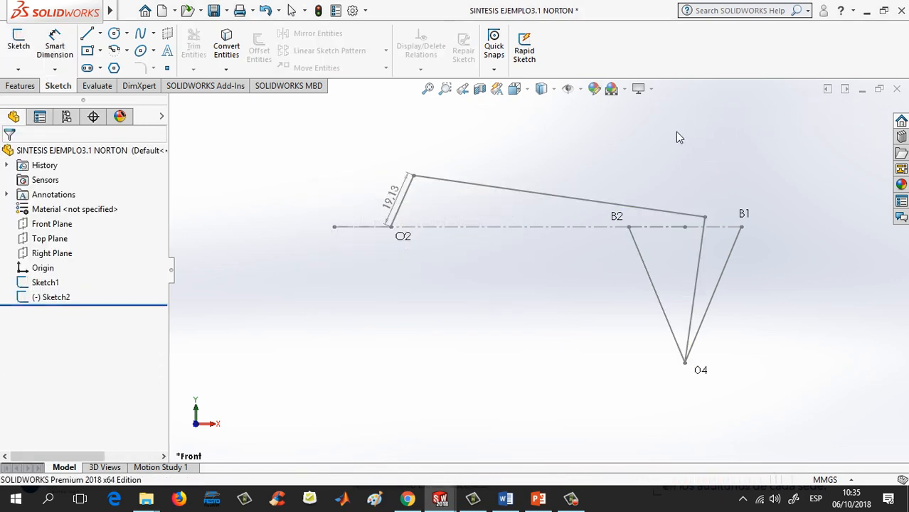
Step: Swing the crank toward B2's side, check the coupler's length, and move the rocker's free end back toward B1
{"action": "double_click", "coordinate": [418, 180]}
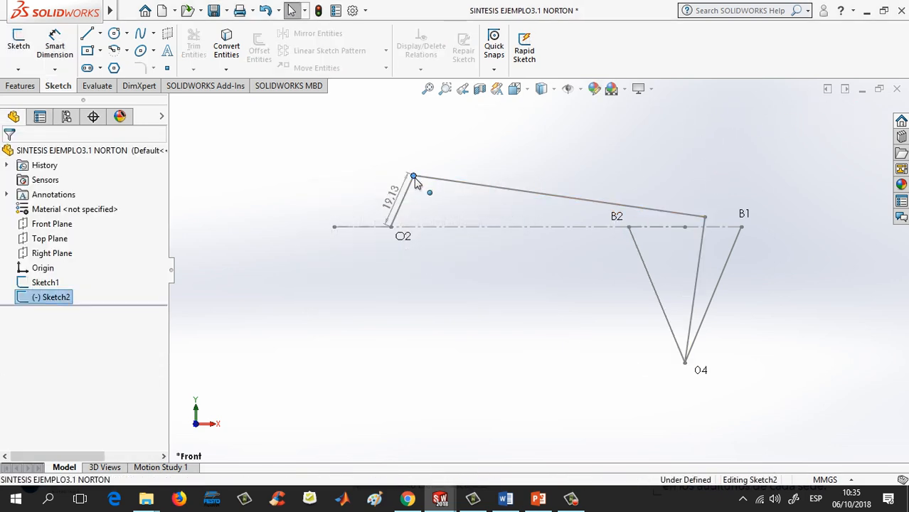
{"action": "mouse_move", "coordinate": [417, 182]}
{"action": "left_mouse_down"}
{"action": "mouse_move", "coordinate": [471, 184]}
{"action": "mouse_move", "coordinate": [483, 215]}
{"action": "mouse_move", "coordinate": [439, 257]}
{"action": "mouse_move", "coordinate": [338, 240]}
{"action": "mouse_move", "coordinate": [402, 173]}
{"action": "mouse_move", "coordinate": [454, 201]}
{"action": "mouse_move", "coordinate": [359, 254]}
{"action": "mouse_move", "coordinate": [351, 196]}
{"action": "mouse_move", "coordinate": [434, 194]}
{"action": "mouse_move", "coordinate": [414, 279]}
{"action": "mouse_move", "coordinate": [337, 224]}
{"action": "mouse_move", "coordinate": [348, 187]}
{"action": "mouse_move", "coordinate": [370, 169]}
{"action": "mouse_move", "coordinate": [440, 186]}
{"action": "mouse_move", "coordinate": [360, 166]}
{"action": "left_mouse_up"}
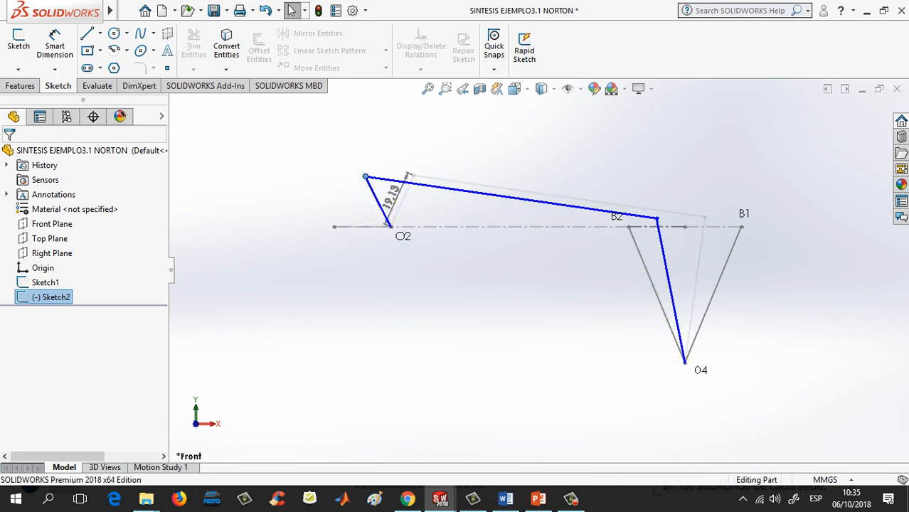
{"action": "left_click", "coordinate": [509, 202]}
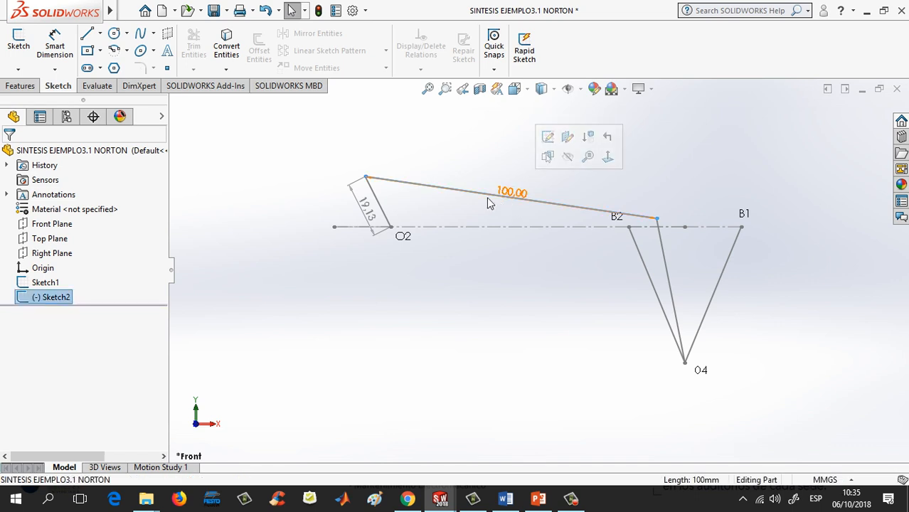
{"action": "left_click", "coordinate": [470, 211]}
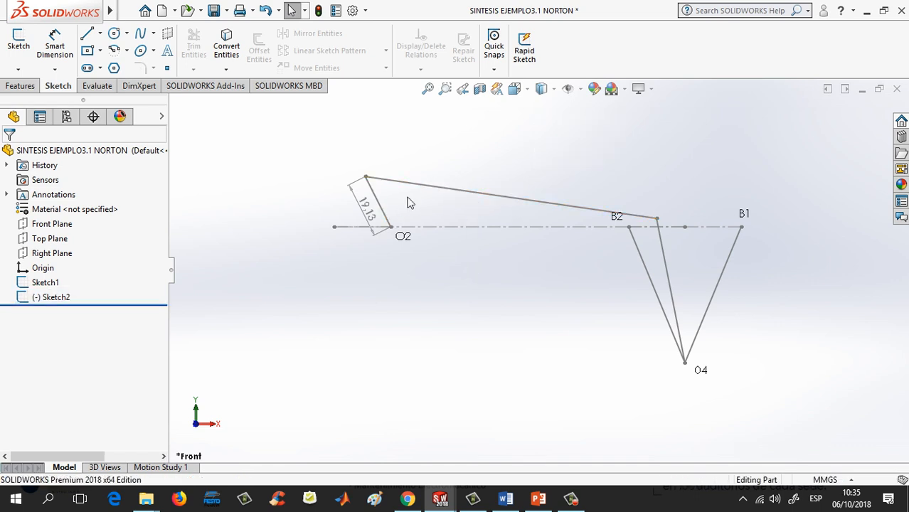
{"action": "left_click_drag", "start_coordinate": [658, 220], "coordinate": [692, 215]}
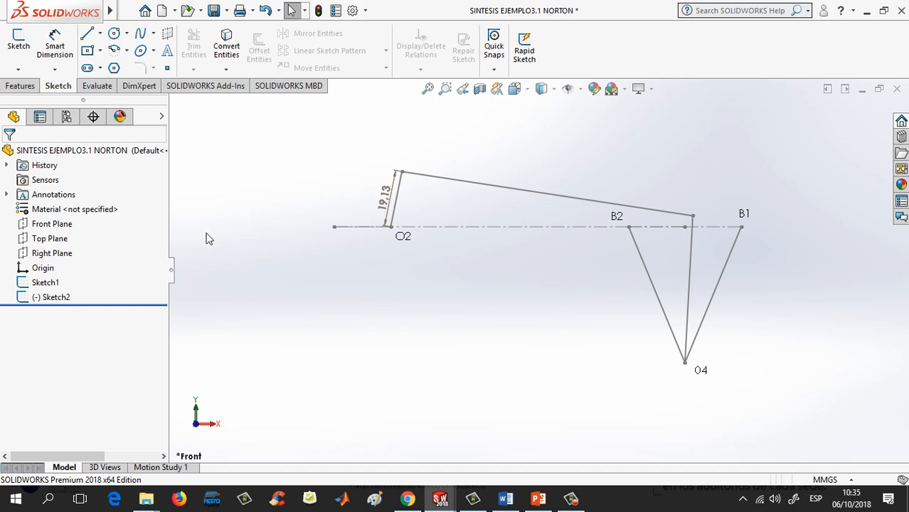
Step: Switch to the open part SINTESIS EJEMPLO3.2 NORTON 2 and leave nothing selected
{"action": "mouse_move", "coordinate": [440, 498]}
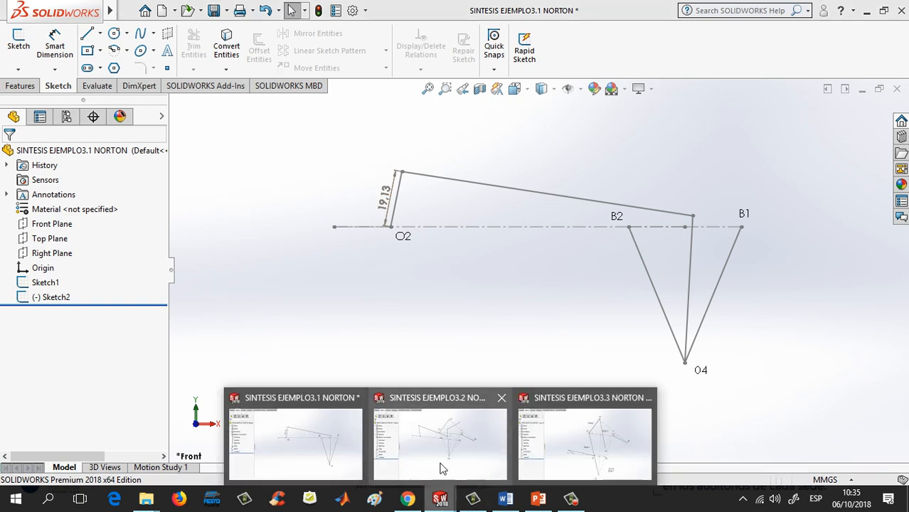
{"action": "left_click", "coordinate": [441, 464]}
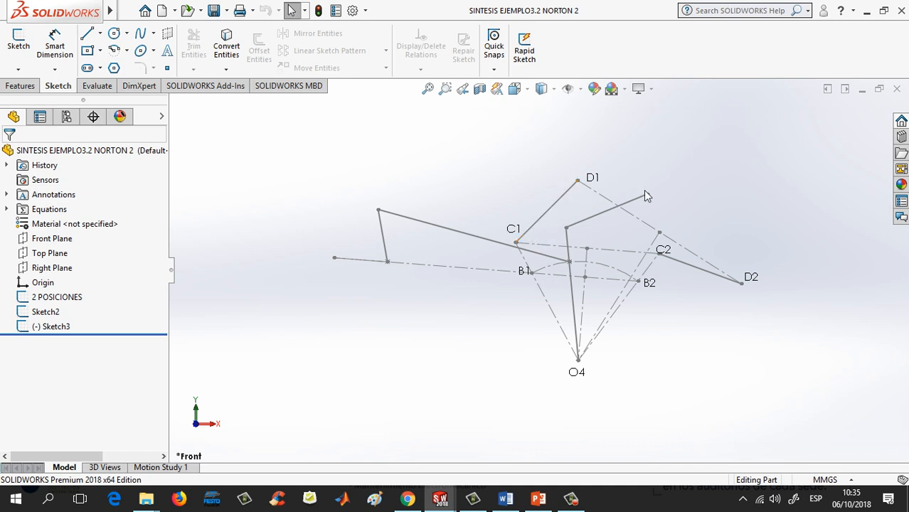
{"action": "left_click", "coordinate": [667, 250]}
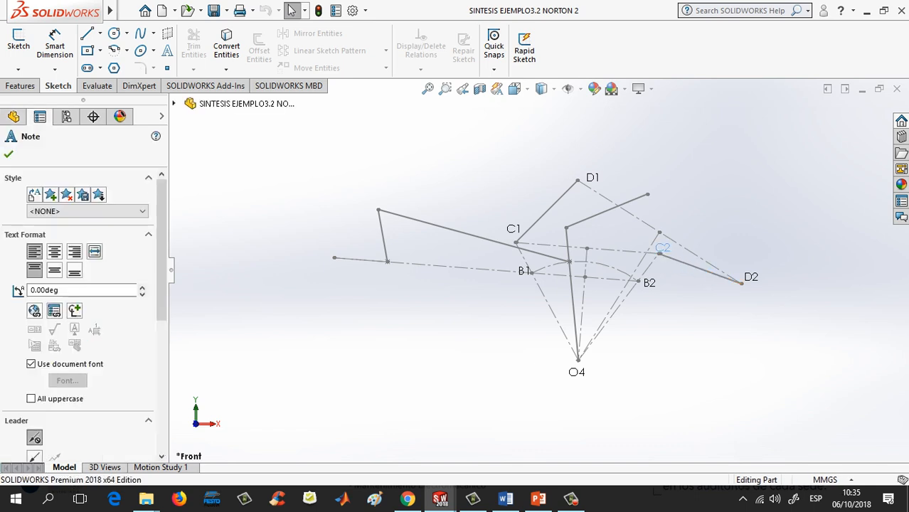
{"action": "left_click", "coordinate": [692, 295]}
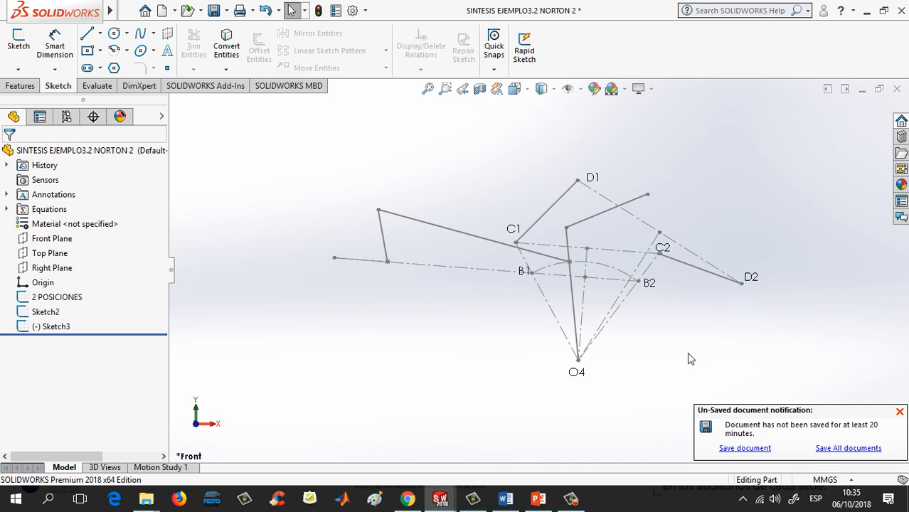
Step: Swing the crank's free end away from the rocker to bring the output link toward position C1-D1
{"action": "double_click", "coordinate": [392, 214]}
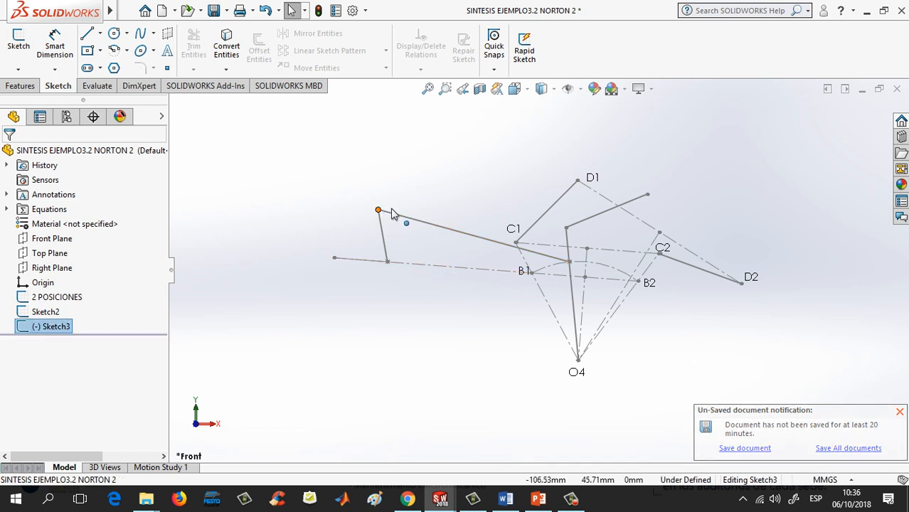
{"action": "mouse_move", "coordinate": [392, 214]}
{"action": "left_mouse_down"}
{"action": "mouse_move", "coordinate": [422, 221]}
{"action": "mouse_move", "coordinate": [436, 258]}
{"action": "mouse_move", "coordinate": [432, 281]}
{"action": "mouse_move", "coordinate": [406, 300]}
{"action": "mouse_move", "coordinate": [334, 293]}
{"action": "mouse_move", "coordinate": [329, 261]}
{"action": "mouse_move", "coordinate": [371, 213]}
{"action": "mouse_move", "coordinate": [363, 229]}
{"action": "left_mouse_up"}
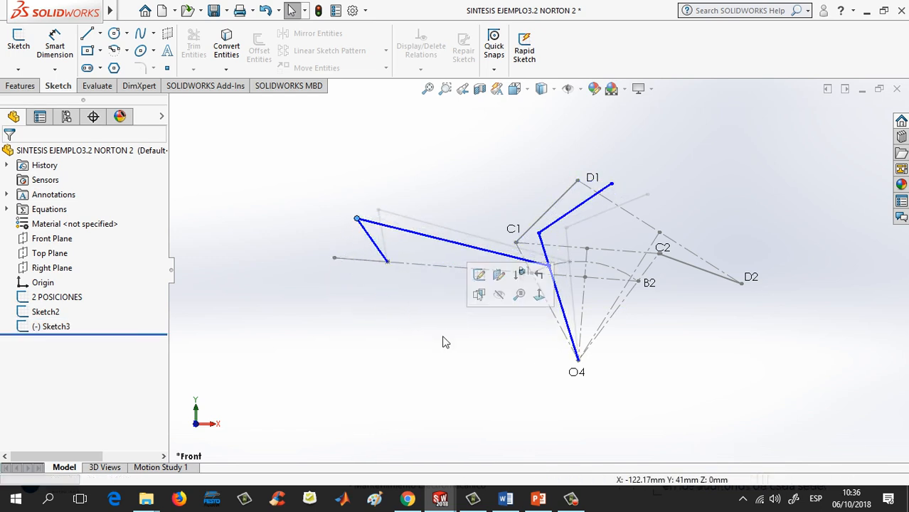
Step: Open Sketch3 for editing and shift the D5 dimension between the two fixed pivots slightly closer to the linkage
{"action": "double_click", "coordinate": [425, 337]}
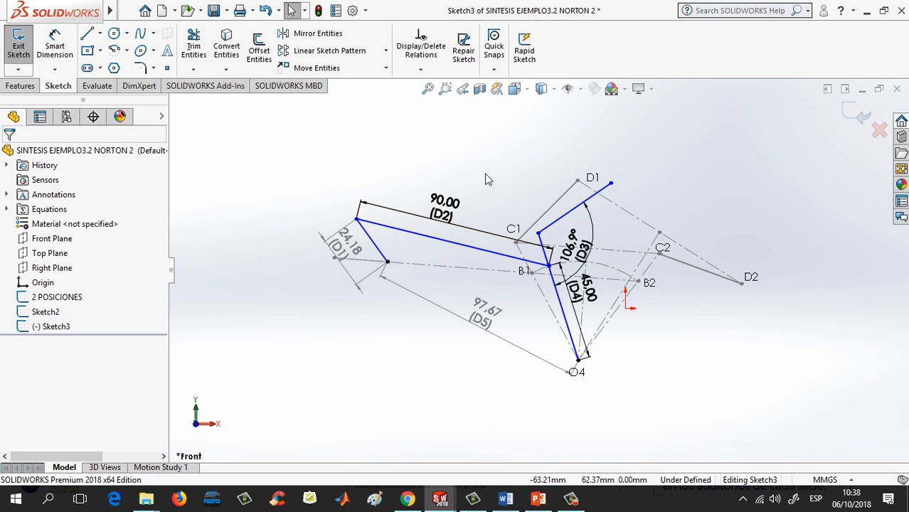
{"action": "left_click", "coordinate": [476, 322]}
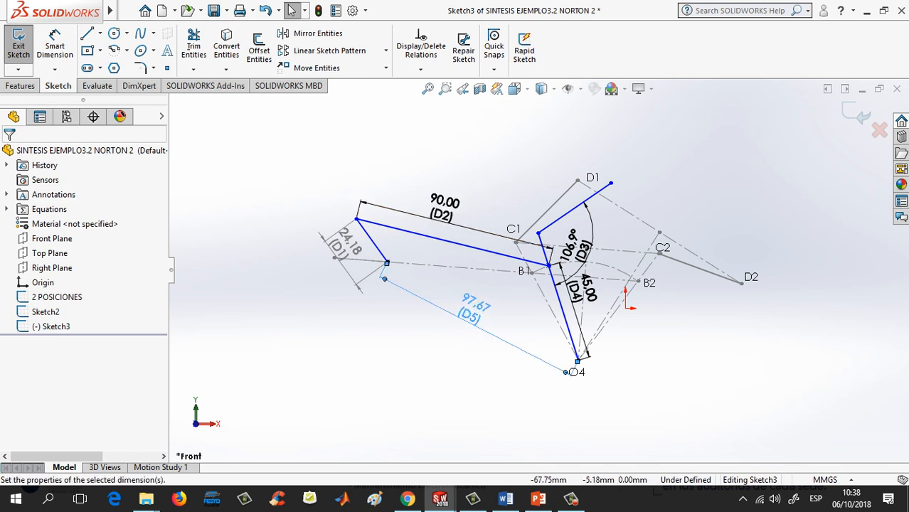
{"action": "left_click", "coordinate": [455, 332]}
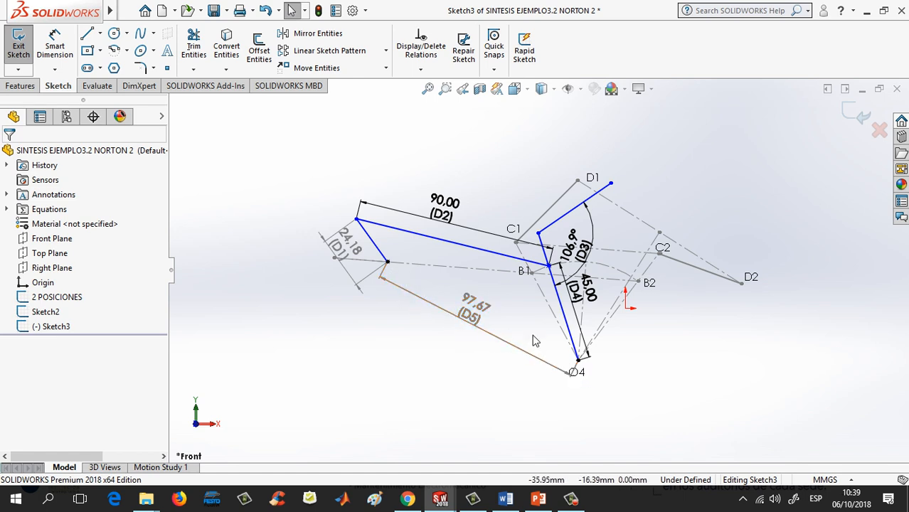
Step: Highlight the crank's D1 length dimension to check it, clear the selection and finish editing Sketch3
{"action": "left_click", "coordinate": [358, 248]}
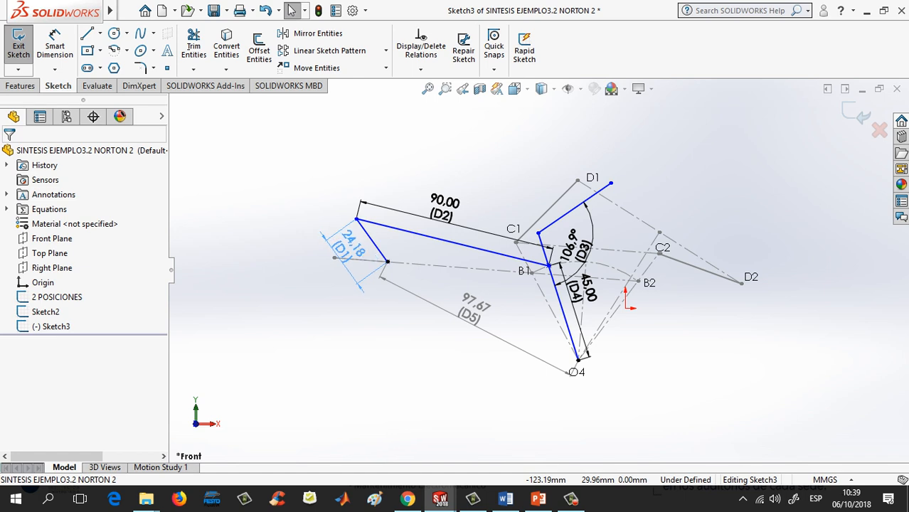
{"action": "left_click", "coordinate": [405, 325]}
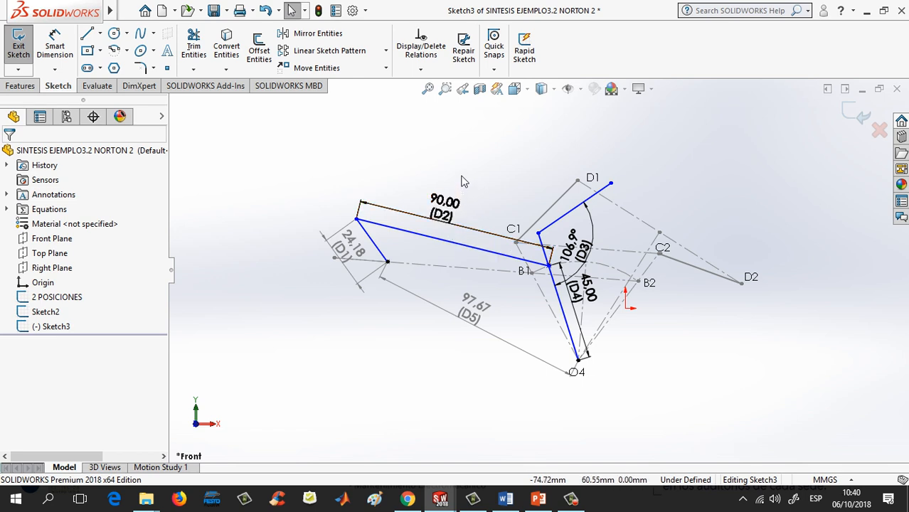
{"action": "double_click", "coordinate": [377, 344]}
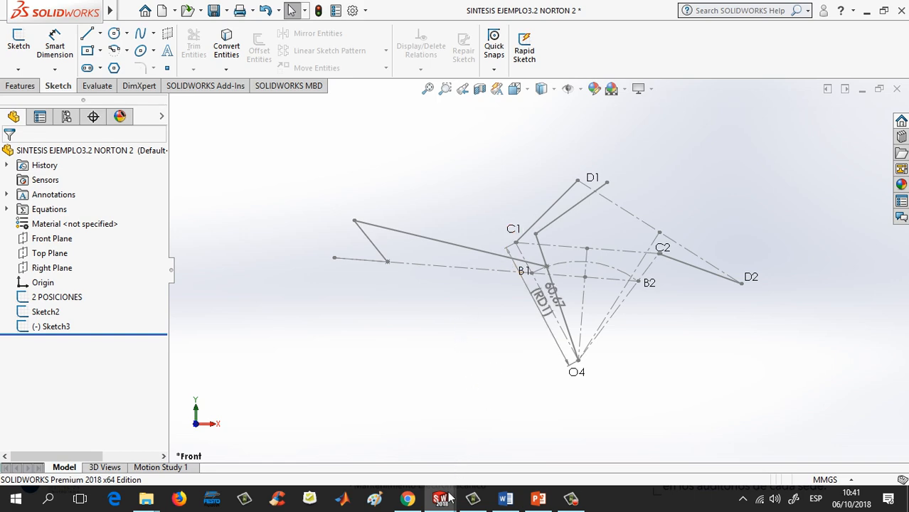
Step: Switch to the open part SINTESIS EJEMPLO3.3 NORTON A - copia and leave nothing selected in Sketch2
{"action": "mouse_move", "coordinate": [459, 486]}
{"action": "left_click", "coordinate": [570, 447]}
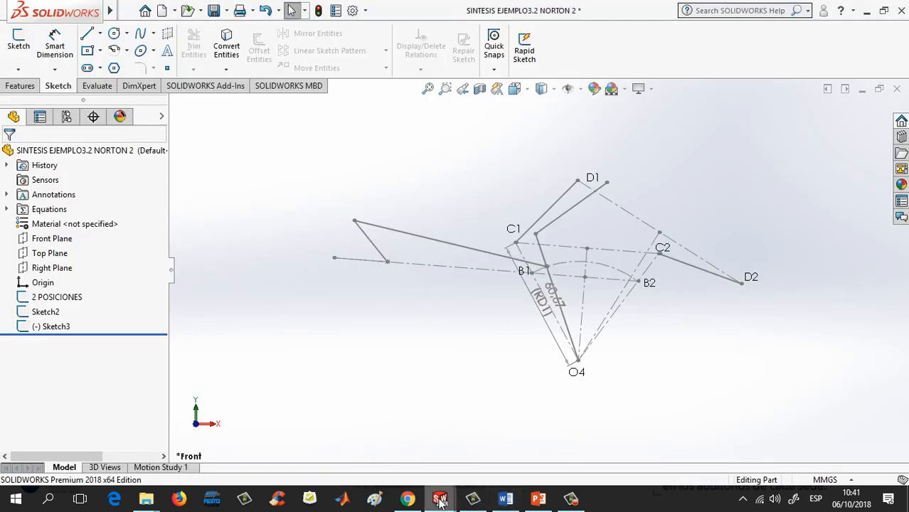
{"action": "mouse_move", "coordinate": [441, 498]}
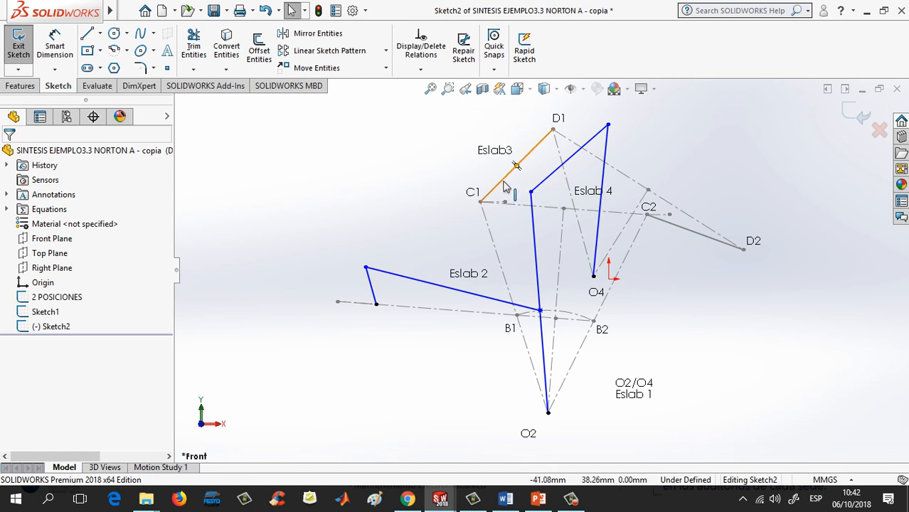
{"action": "left_click", "coordinate": [688, 233]}
{"action": "left_click", "coordinate": [692, 275]}
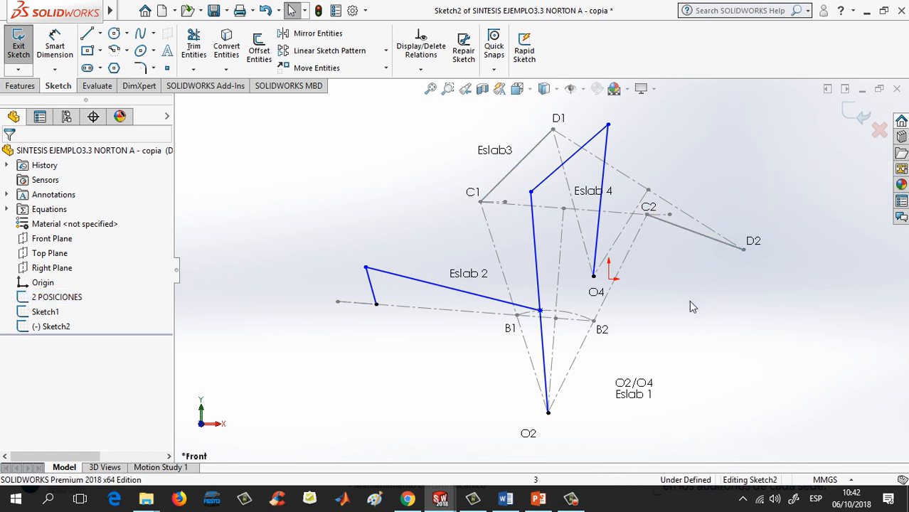
Step: Move the crank's free end slightly to swing the linkage away from B1
{"action": "left_click", "coordinate": [366, 268]}
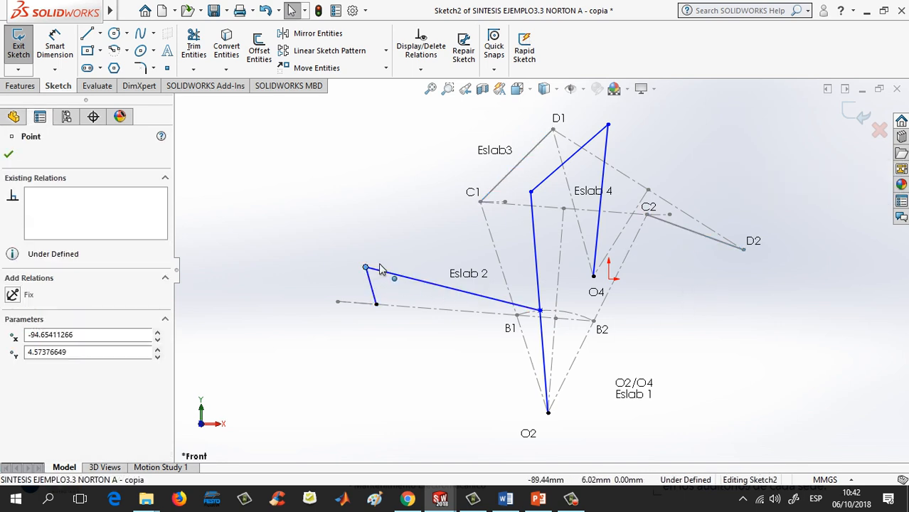
{"action": "left_click_drag", "start_coordinate": [380, 268], "coordinate": [361, 246]}
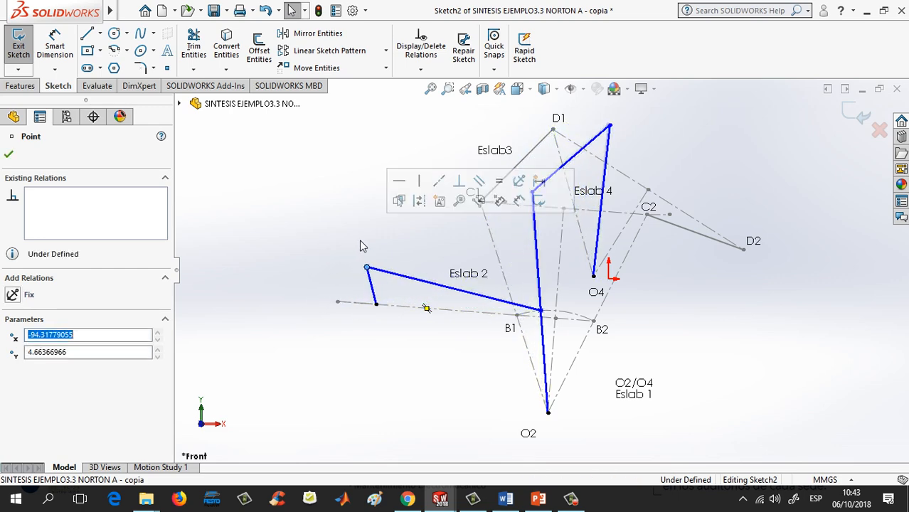
{"action": "left_click", "coordinate": [412, 238]}
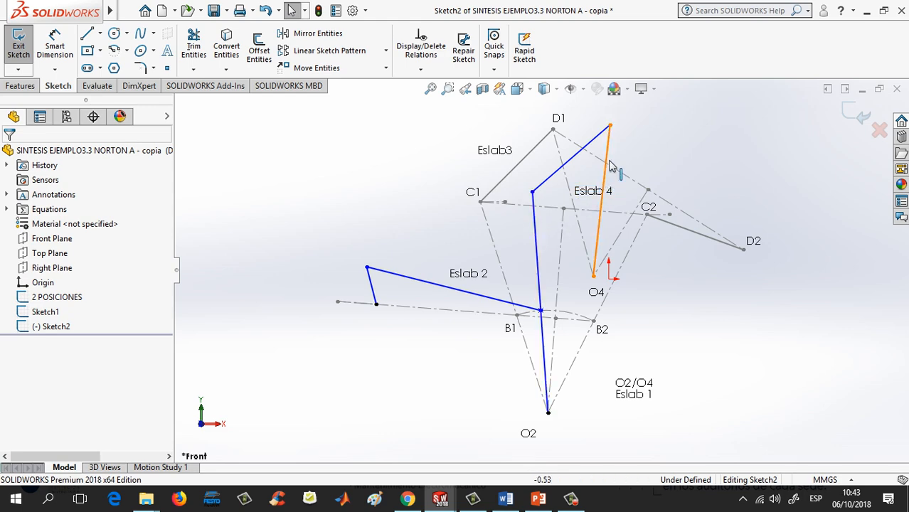
Step: Pull the upper joint of link 4 toward D1 until the link is nearly vertical, and nudge the O2 label toward its pivot
{"action": "mouse_move", "coordinate": [610, 127]}
{"action": "left_mouse_down"}
{"action": "mouse_move", "coordinate": [630, 131]}
{"action": "mouse_move", "coordinate": [594, 124]}
{"action": "left_mouse_up"}
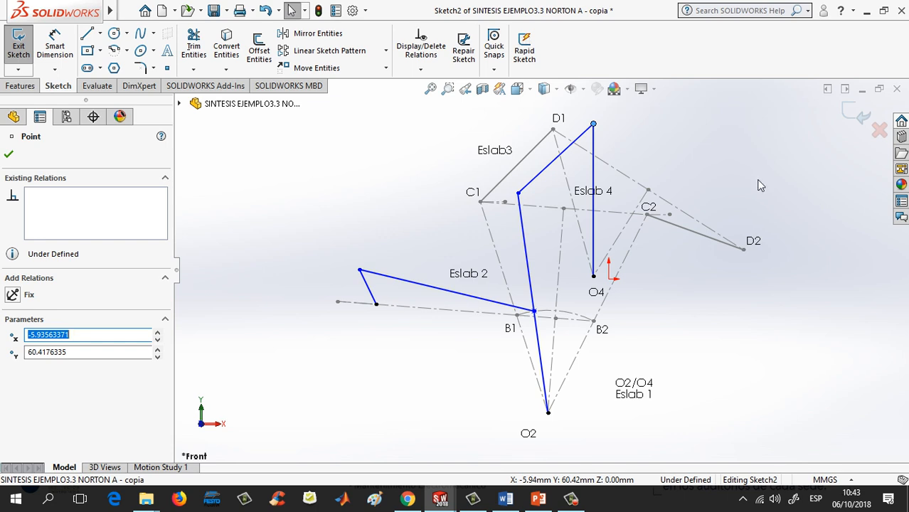
{"action": "left_click", "coordinate": [413, 283]}
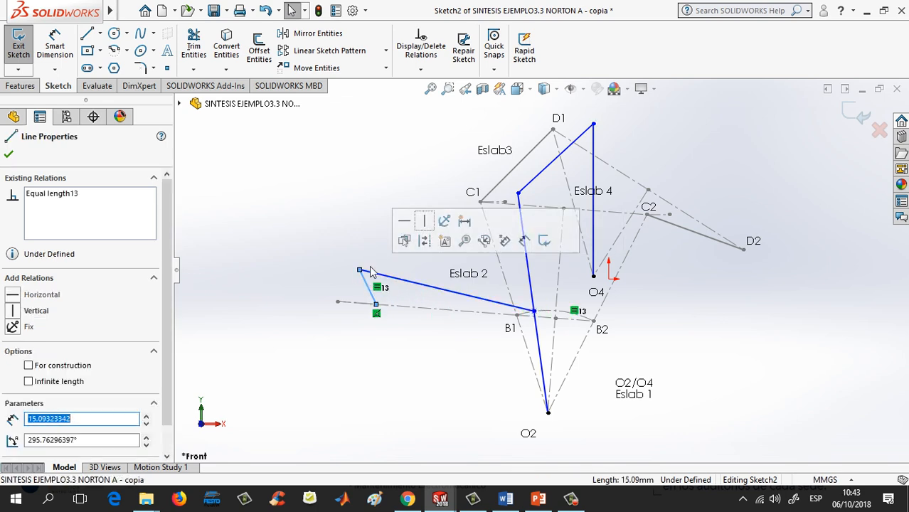
{"action": "left_click", "coordinate": [374, 246]}
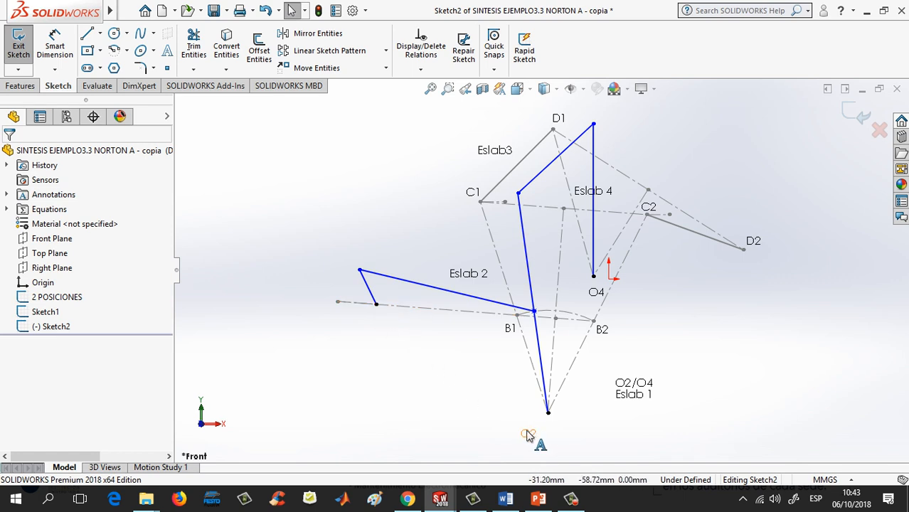
{"action": "left_click_drag", "start_coordinate": [530, 435], "coordinate": [545, 426]}
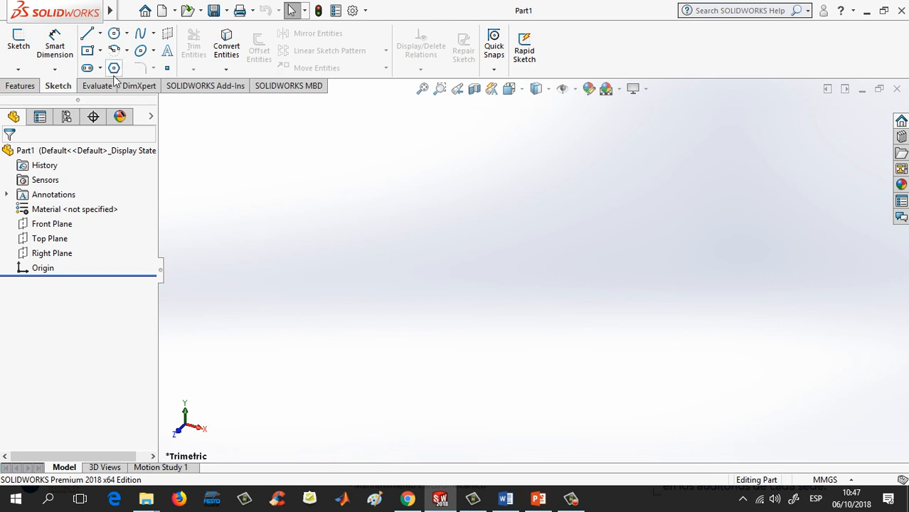
Step: Start a sketch on the Front Plane of Part1 and draw a line about 84 mm long from the origin, slanting up and left
{"action": "left_click", "coordinate": [20, 44]}
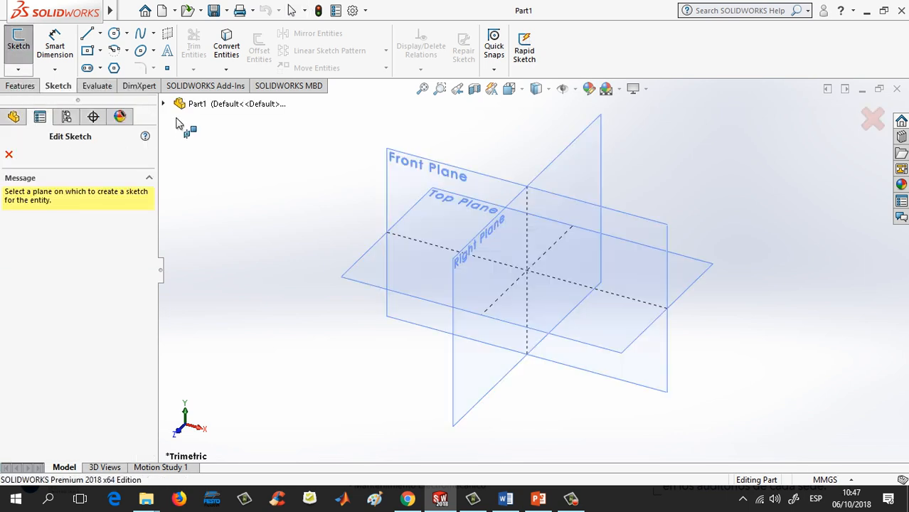
{"action": "left_click", "coordinate": [409, 180]}
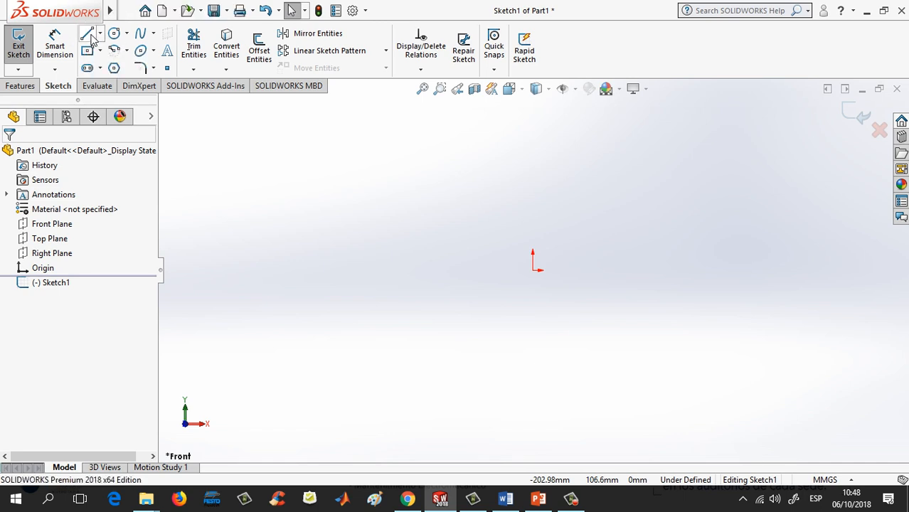
{"action": "left_click", "coordinate": [88, 34]}
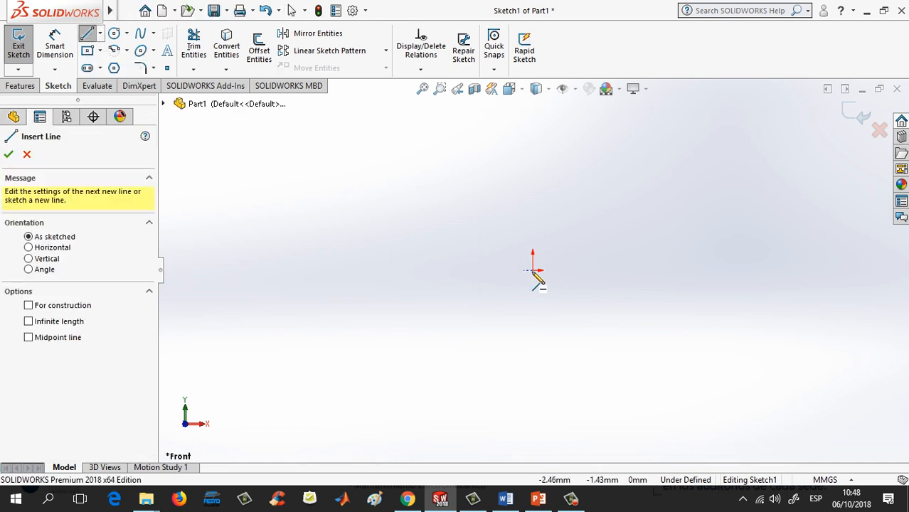
{"action": "left_click", "coordinate": [535, 271]}
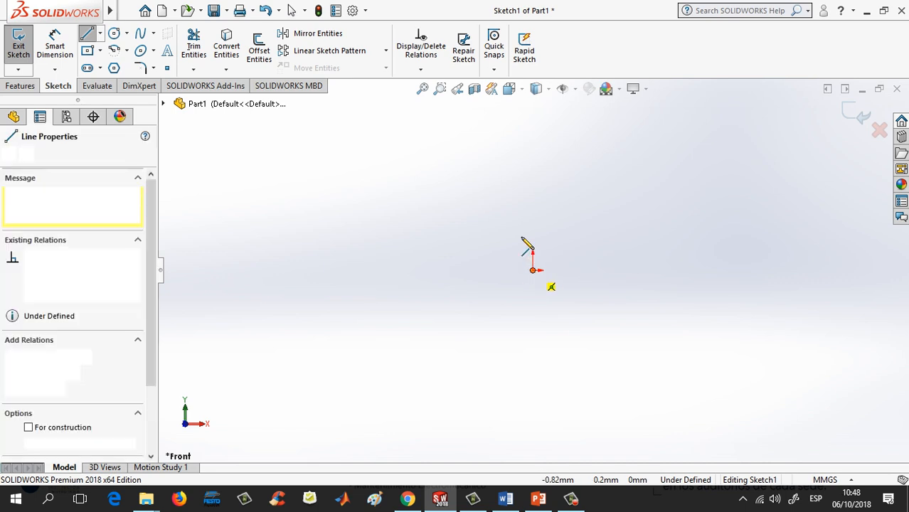
{"action": "left_click", "coordinate": [482, 142]}
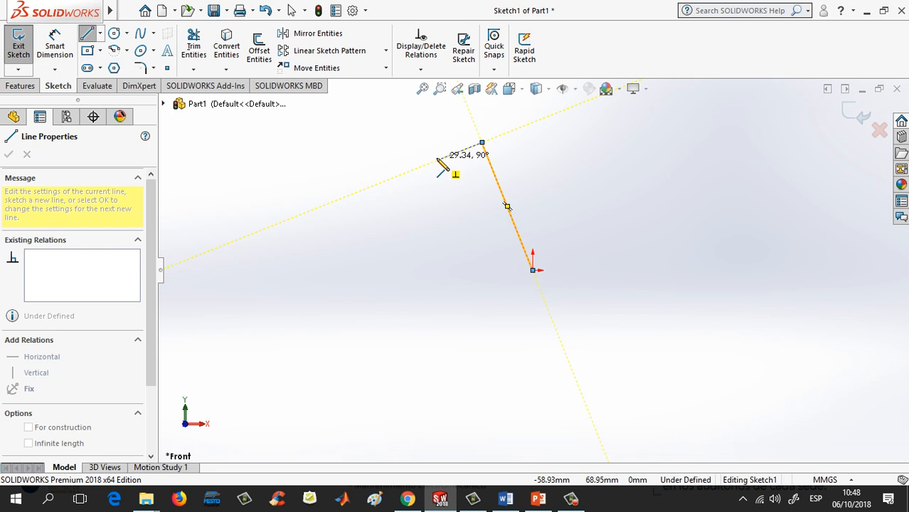
{"action": "key", "text": "Escape"}
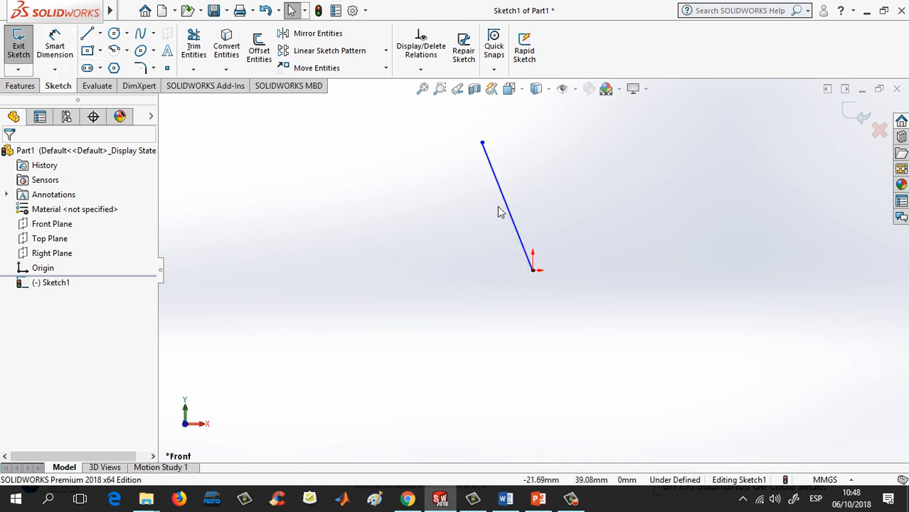
Step: Dimension the slanted line's length as 50 mm
{"action": "left_click", "coordinate": [55, 46]}
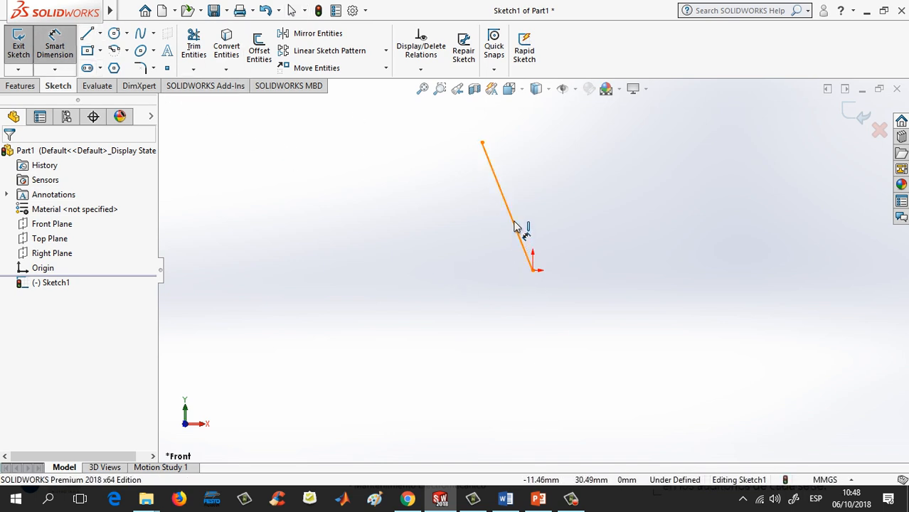
{"action": "left_click", "coordinate": [518, 229]}
{"action": "left_click", "coordinate": [494, 258]}
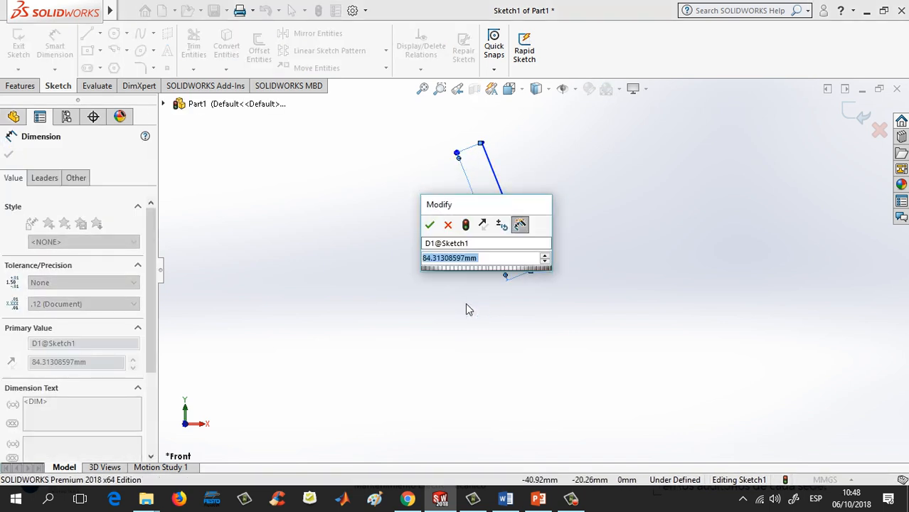
{"action": "type", "text": "50"}
{"action": "key", "text": "Return"}
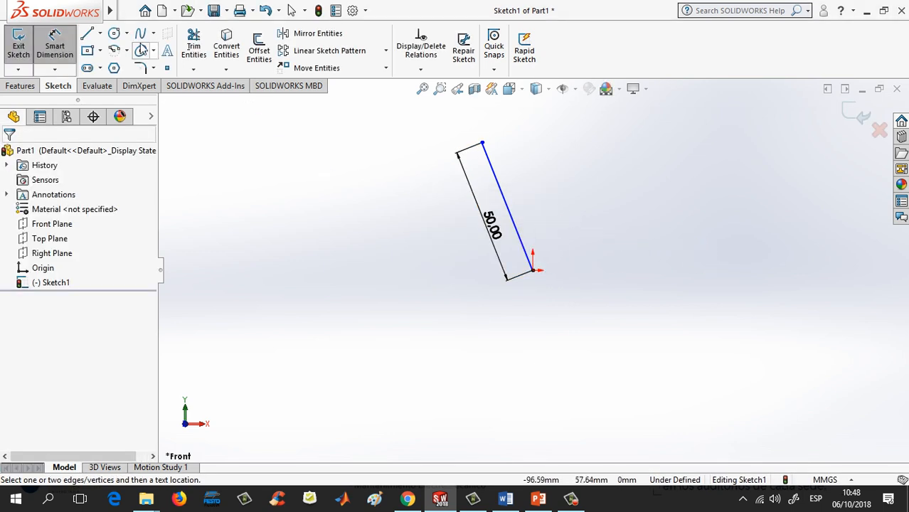
Step: Draw a second line from the origin, slanting up and right to about the height of the first line's upper end
{"action": "left_click", "coordinate": [87, 36]}
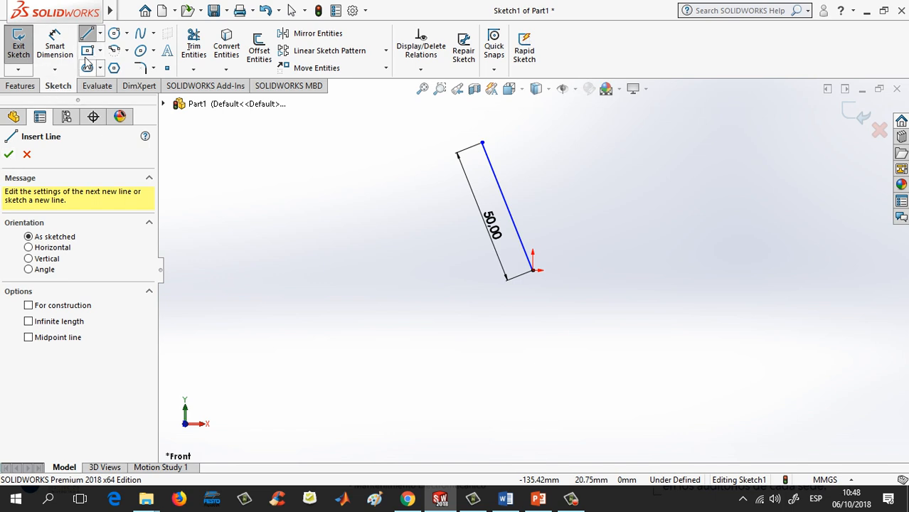
{"action": "left_click", "coordinate": [533, 270]}
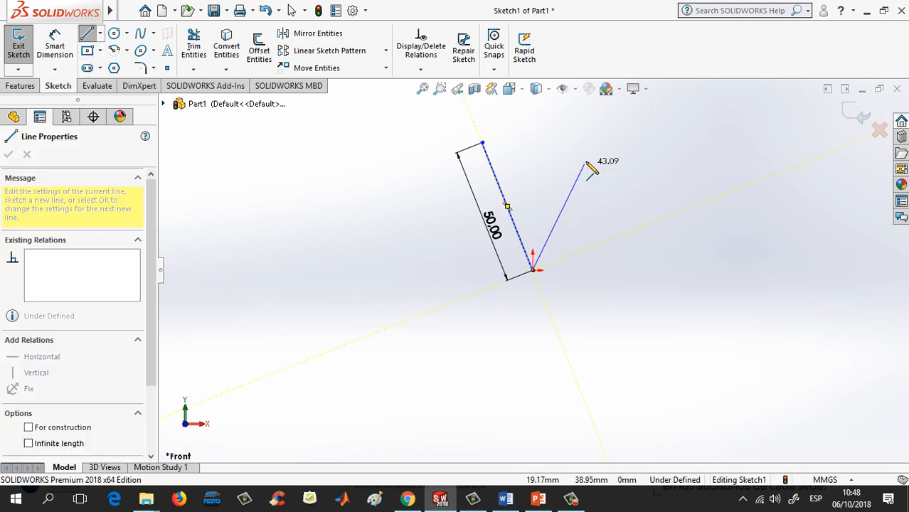
{"action": "left_click", "coordinate": [590, 142]}
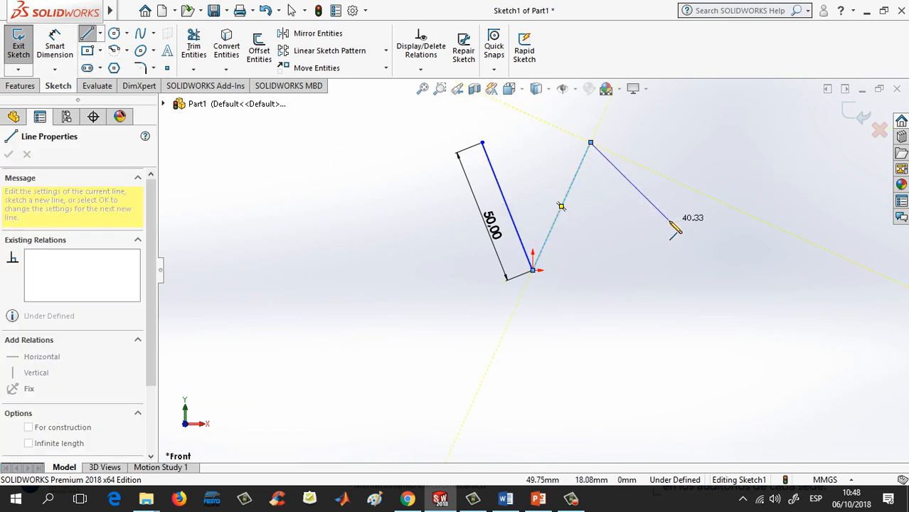
{"action": "key", "text": "Escape"}
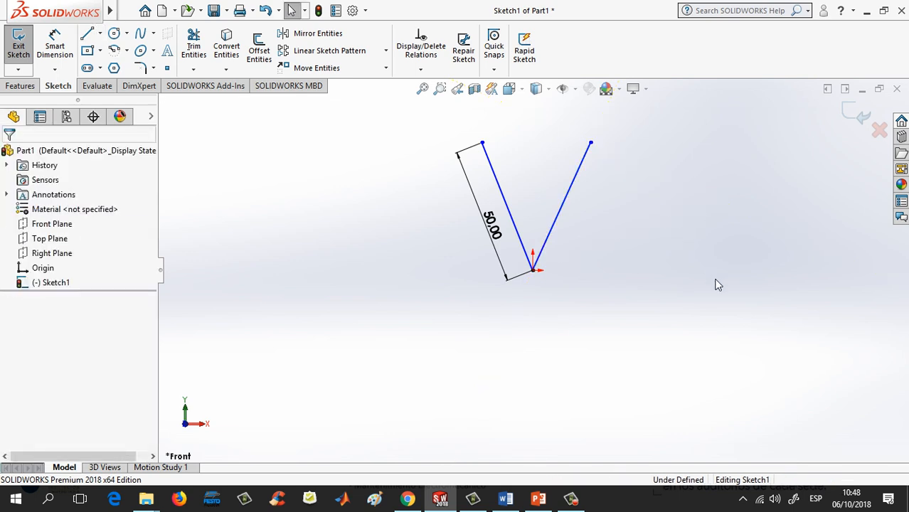
Step: Make the two slanted lines equal in length
{"action": "left_click", "coordinate": [508, 209]}
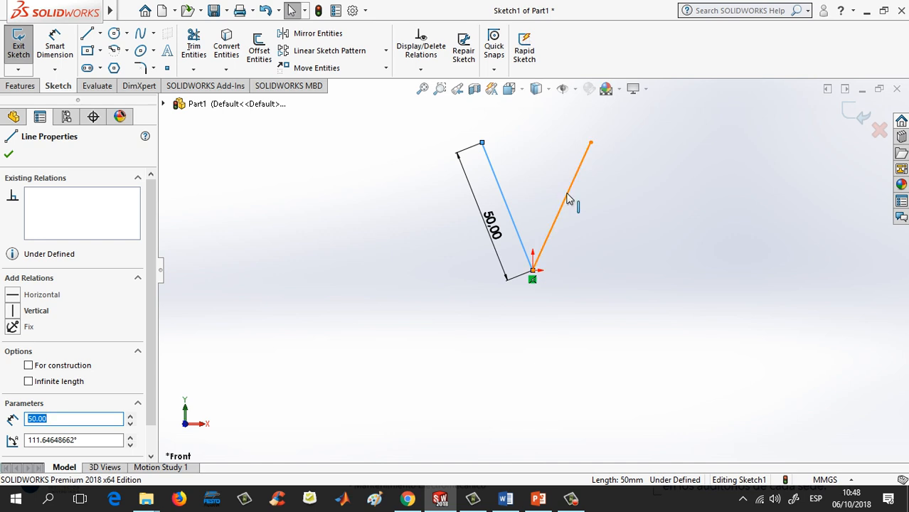
{"action": "left_click", "coordinate": [552, 228], "text": "ctrl"}
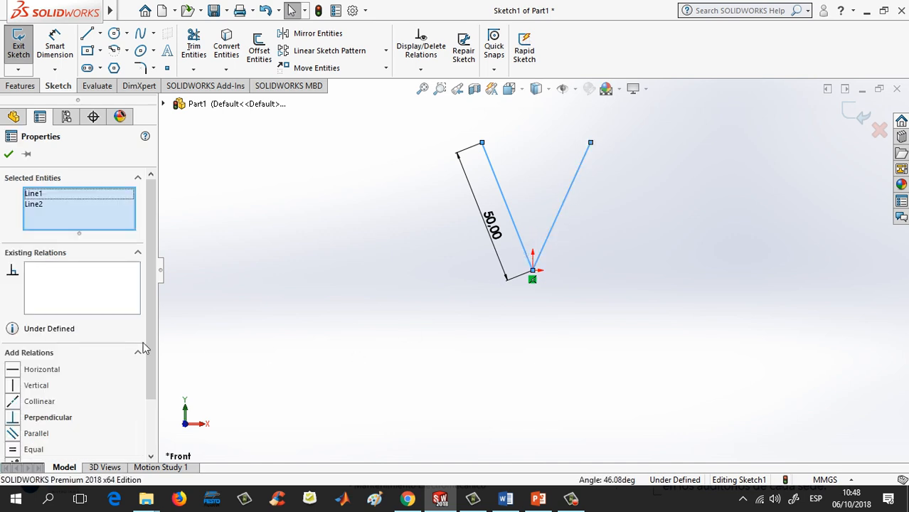
{"action": "left_click", "coordinate": [13, 452]}
{"action": "left_click", "coordinate": [324, 378]}
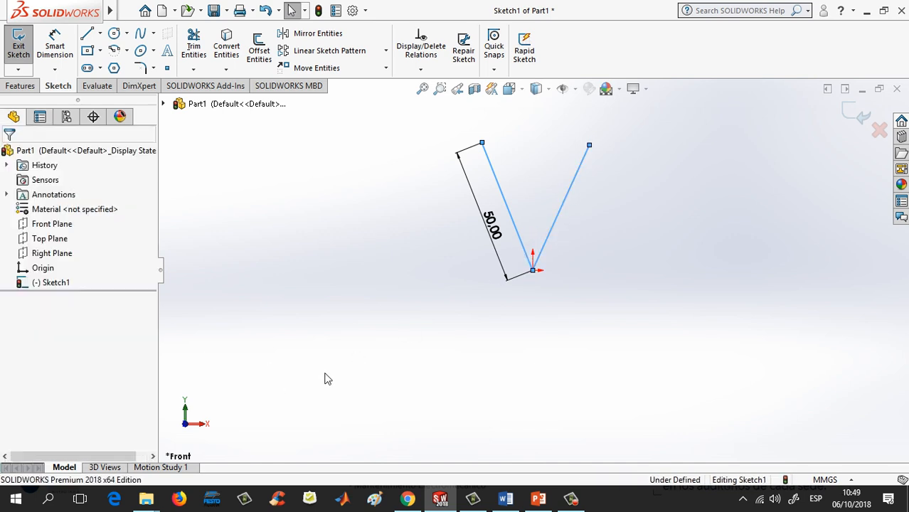
Step: Convert both slanted lines into construction geometry
{"action": "left_click", "coordinate": [509, 208]}
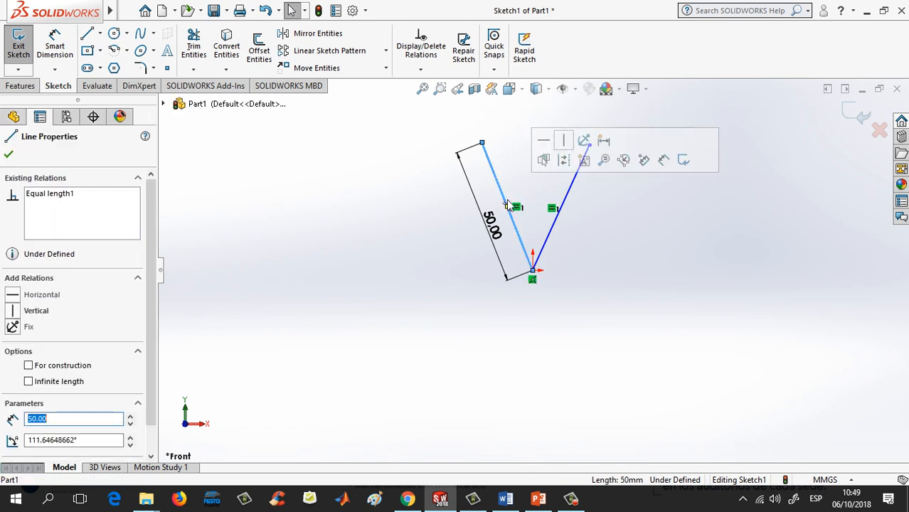
{"action": "left_click", "coordinate": [572, 198], "text": "ctrl"}
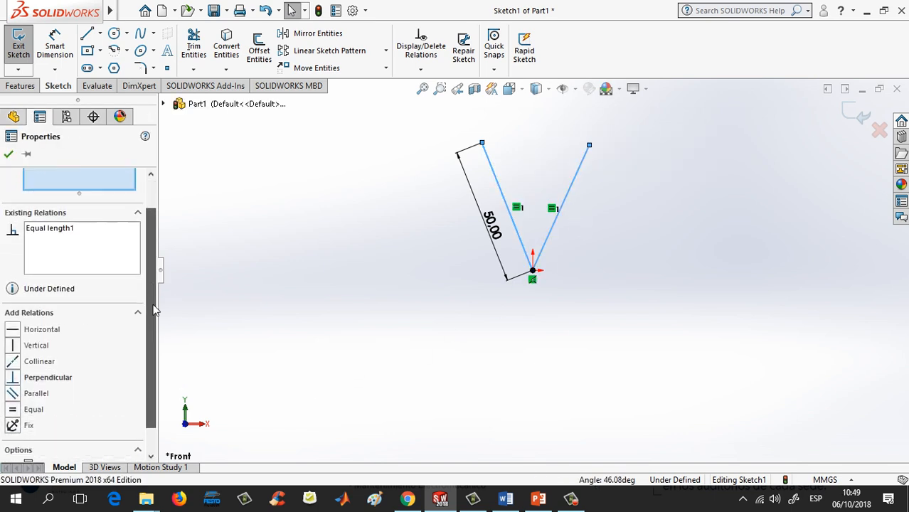
{"action": "scroll", "coordinate": [158, 336], "scroll_direction": "down", "scroll_amount": 3}
{"action": "left_click", "coordinate": [29, 436]}
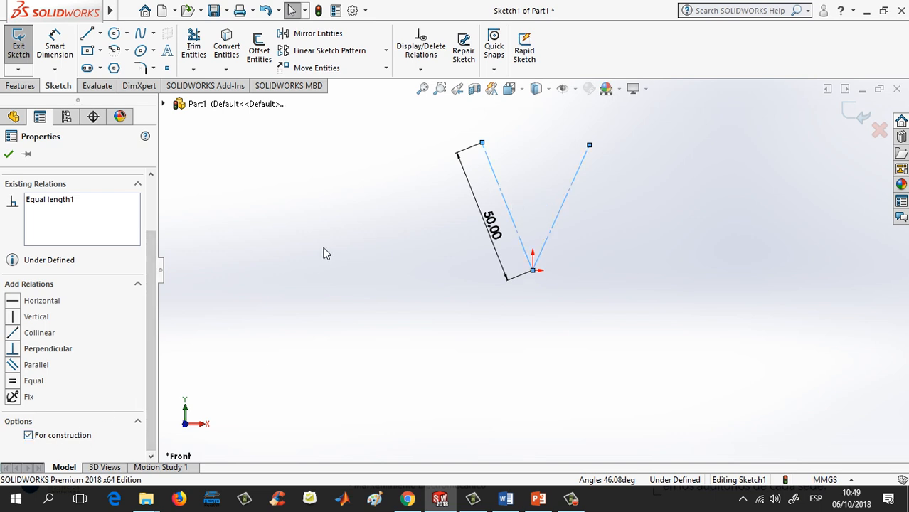
{"action": "left_click", "coordinate": [9, 154]}
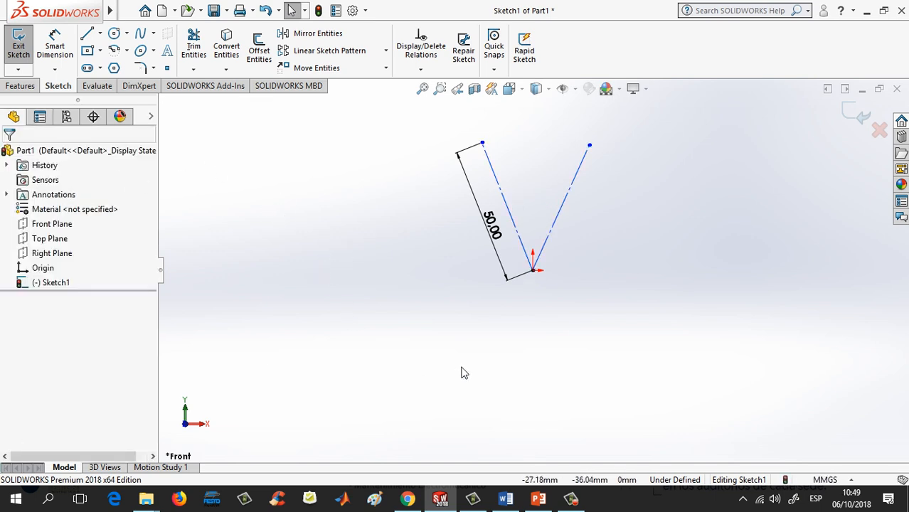
Step: Dimension the angle between the two slanted construction lines as 45° and move that dimension slightly closer to the origin
{"action": "left_click", "coordinate": [55, 47]}
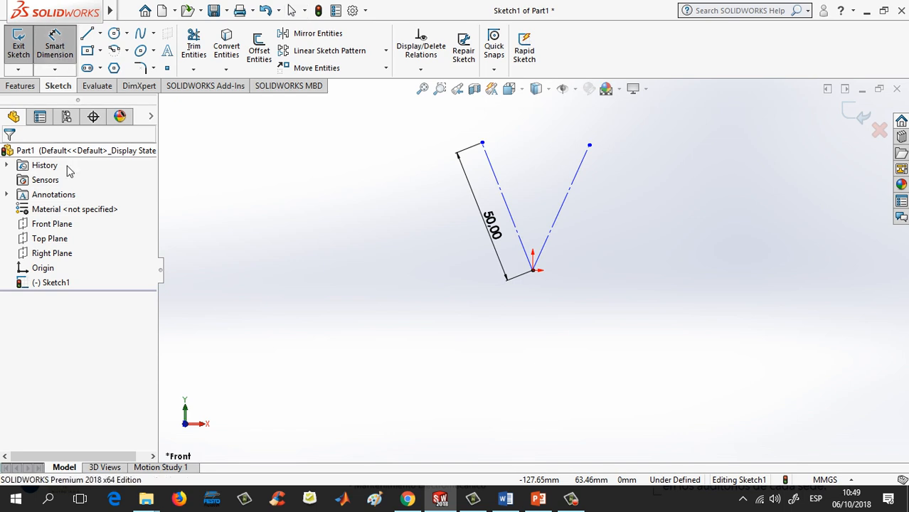
{"action": "left_click", "coordinate": [510, 212]}
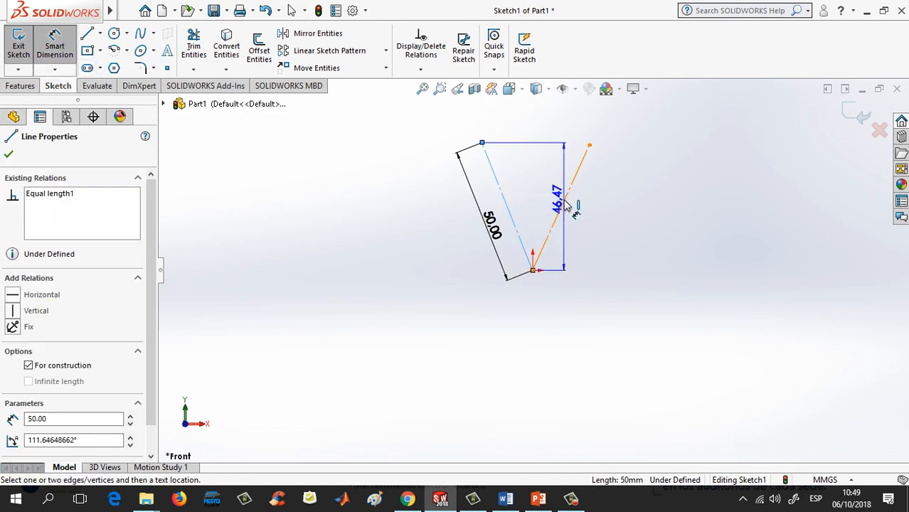
{"action": "left_click", "coordinate": [563, 203]}
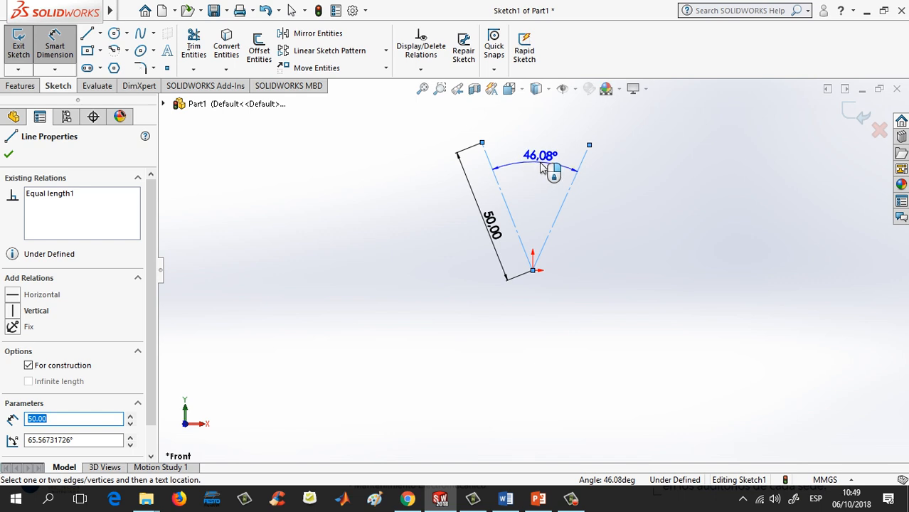
{"action": "left_click", "coordinate": [543, 165]}
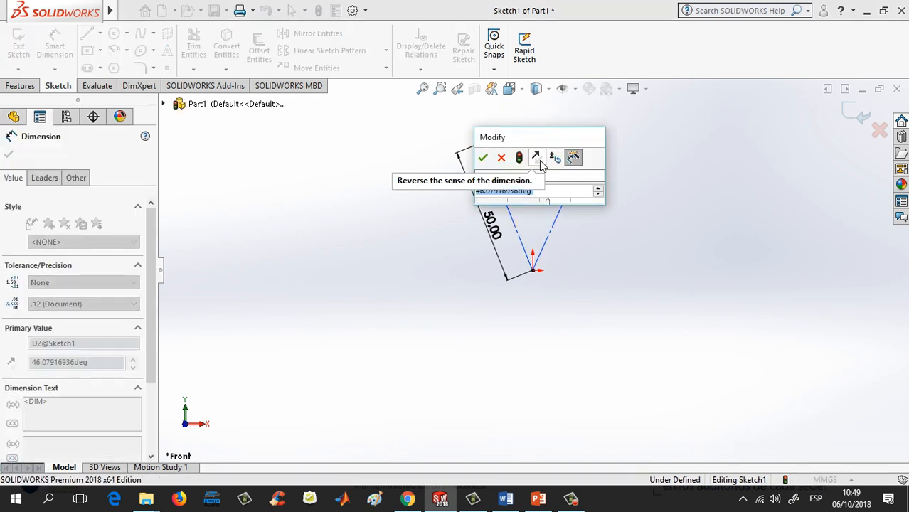
{"action": "type", "text": "45"}
{"action": "key", "text": "Return"}
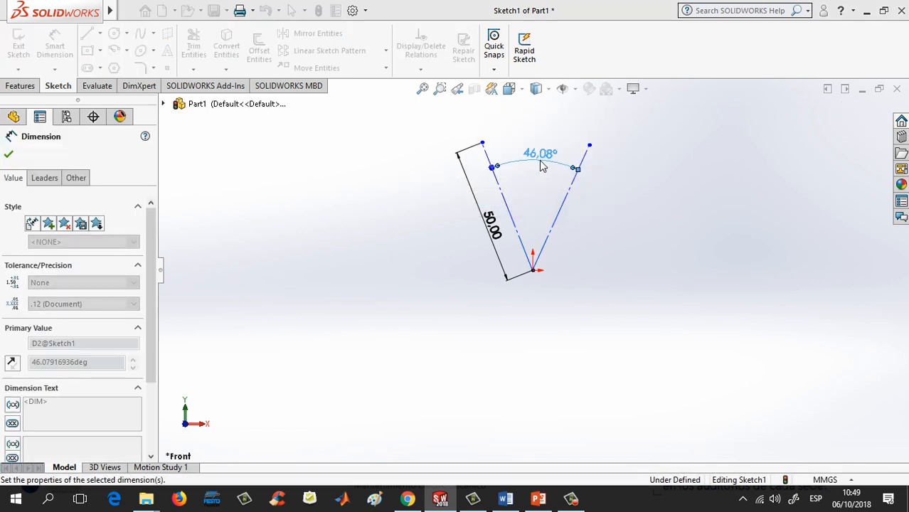
{"action": "left_click", "coordinate": [704, 203]}
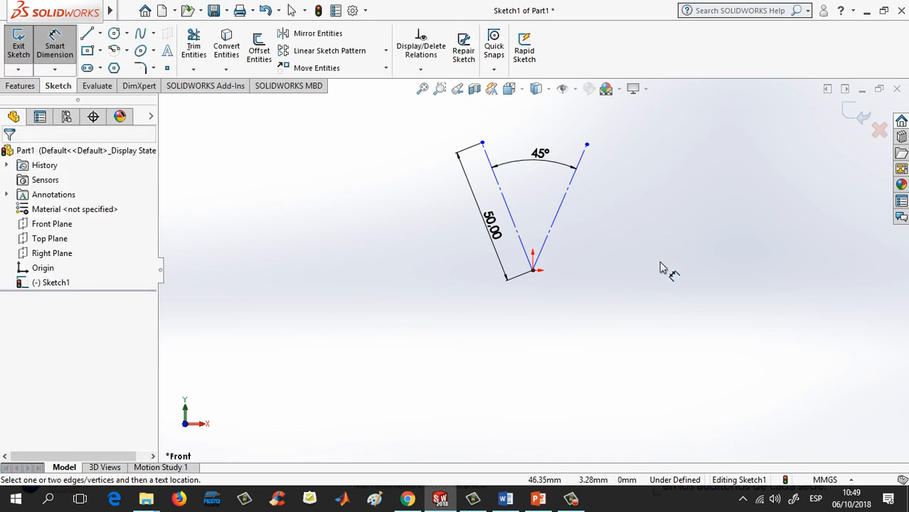
{"action": "key", "text": "Escape"}
{"action": "left_click", "coordinate": [546, 164]}
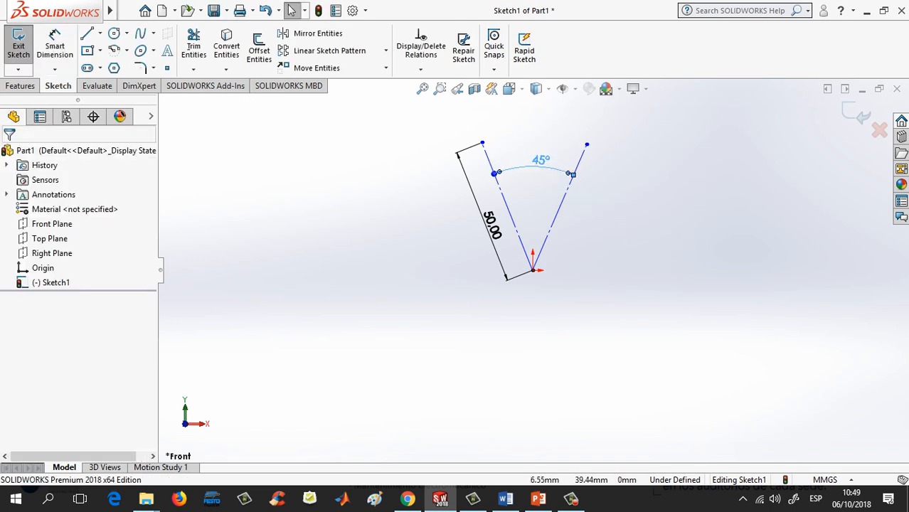
{"action": "left_click", "coordinate": [668, 232]}
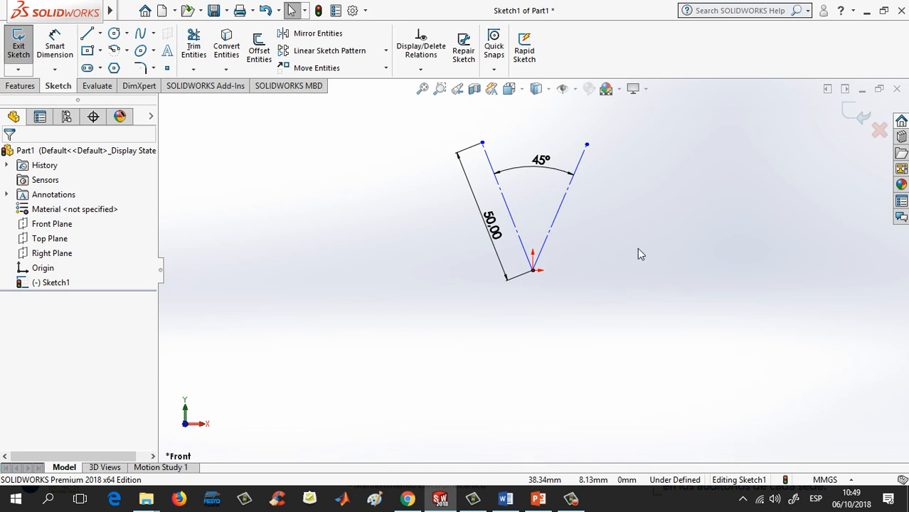
Step: Add a note reading O4 just below the origin, without a leader
{"action": "left_click", "coordinate": [425, 88]}
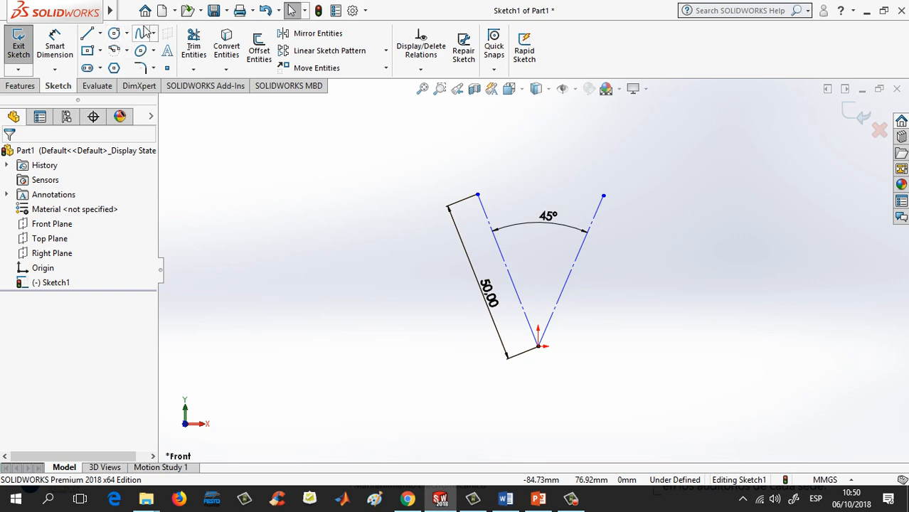
{"action": "left_click", "coordinate": [128, 10]}
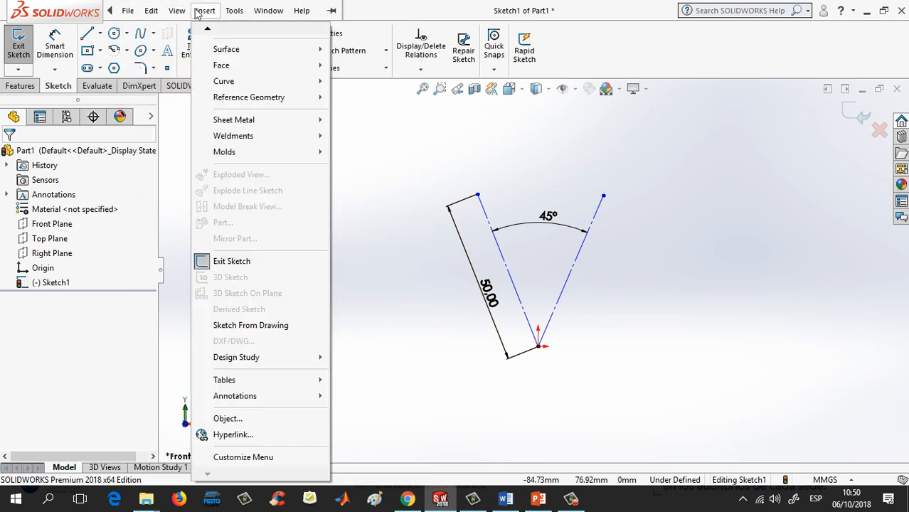
{"action": "left_click", "coordinate": [205, 10]}
{"action": "left_click", "coordinate": [204, 10]}
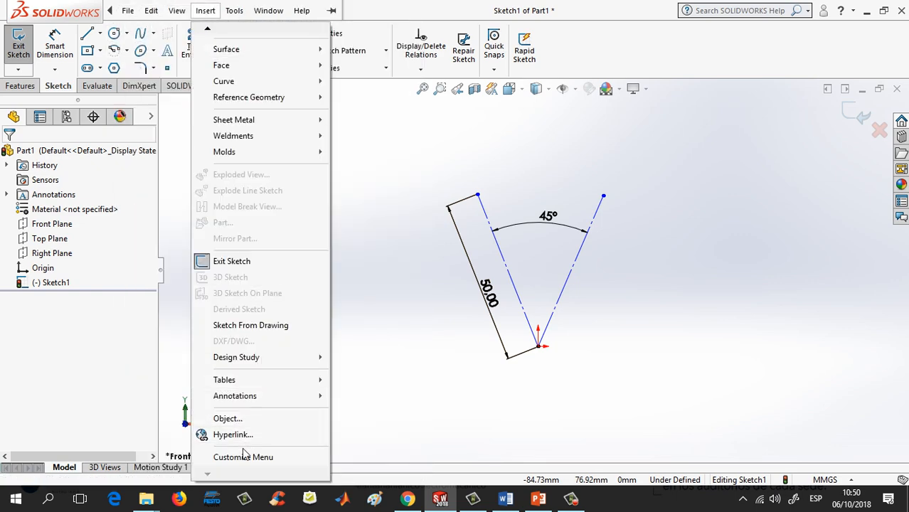
{"action": "mouse_move", "coordinate": [256, 396]}
{"action": "left_click", "coordinate": [358, 208]}
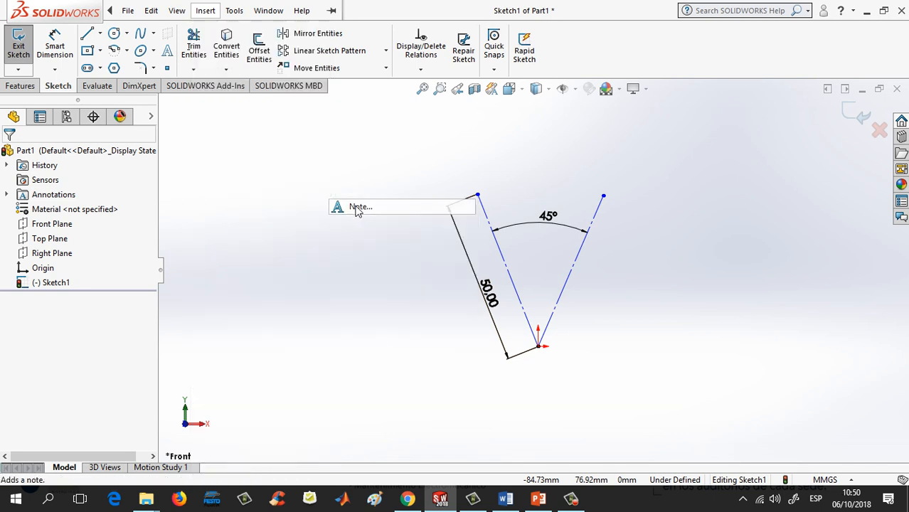
{"action": "left_click", "coordinate": [541, 362]}
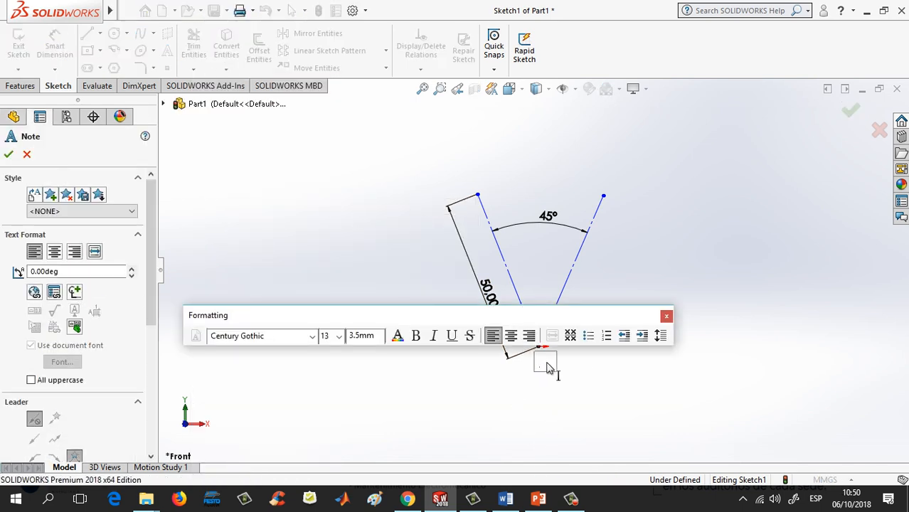
{"action": "type", "text": "O4"}
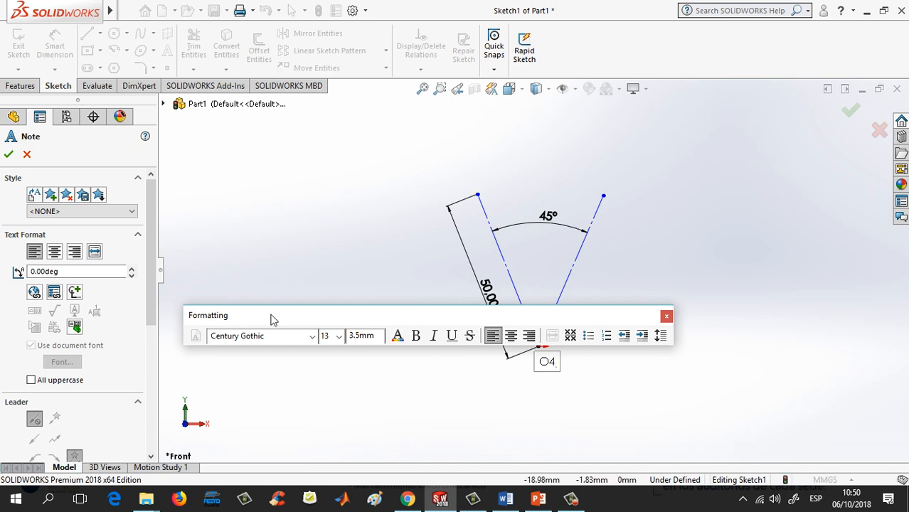
{"action": "left_click", "coordinate": [610, 394]}
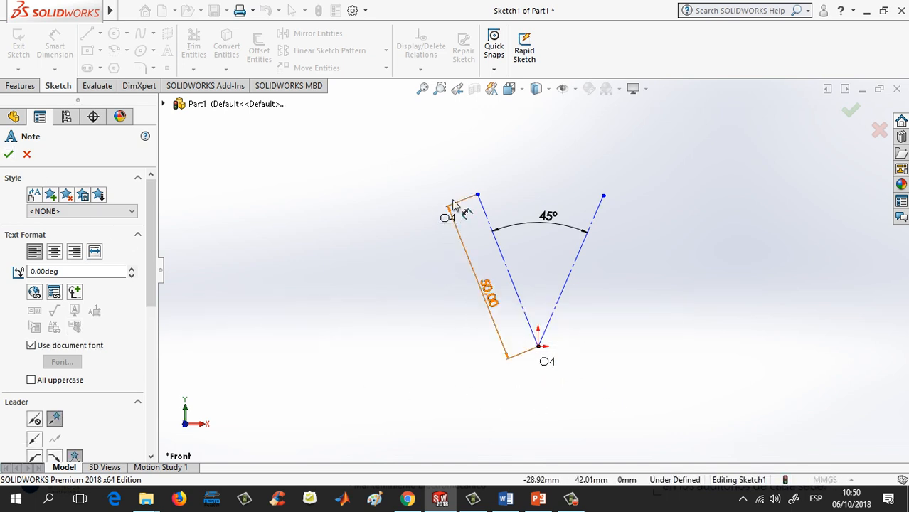
Step: Place the notes B2 and B1 beside the upper ends of the left and right construction lines respectively
{"action": "left_click", "coordinate": [470, 180]}
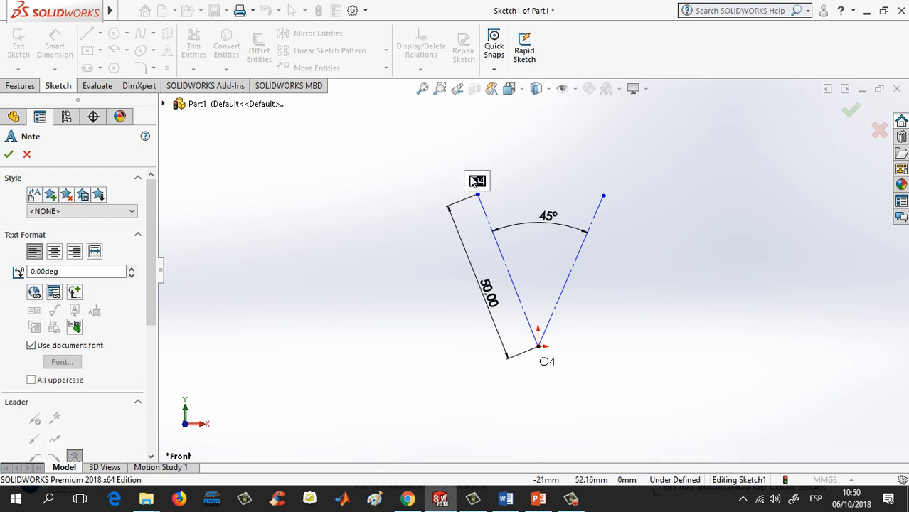
{"action": "type", "text": "B2"}
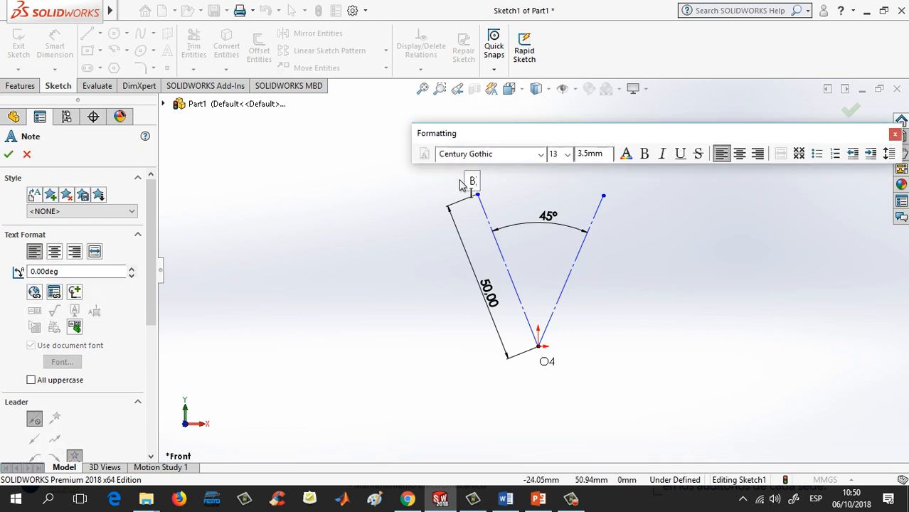
{"action": "left_click", "coordinate": [624, 195]}
{"action": "left_click", "coordinate": [615, 190]}
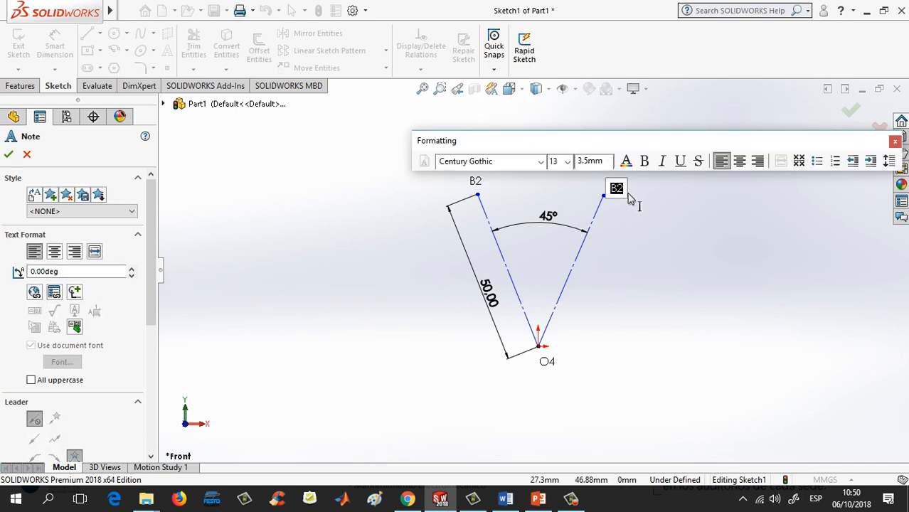
{"action": "type", "text": "B1"}
{"action": "left_click", "coordinate": [648, 231]}
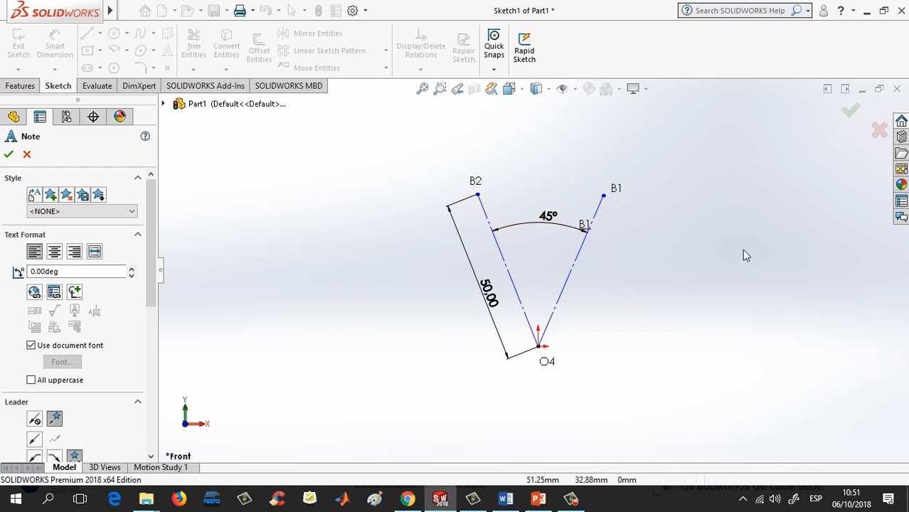
{"action": "key", "text": "Escape"}
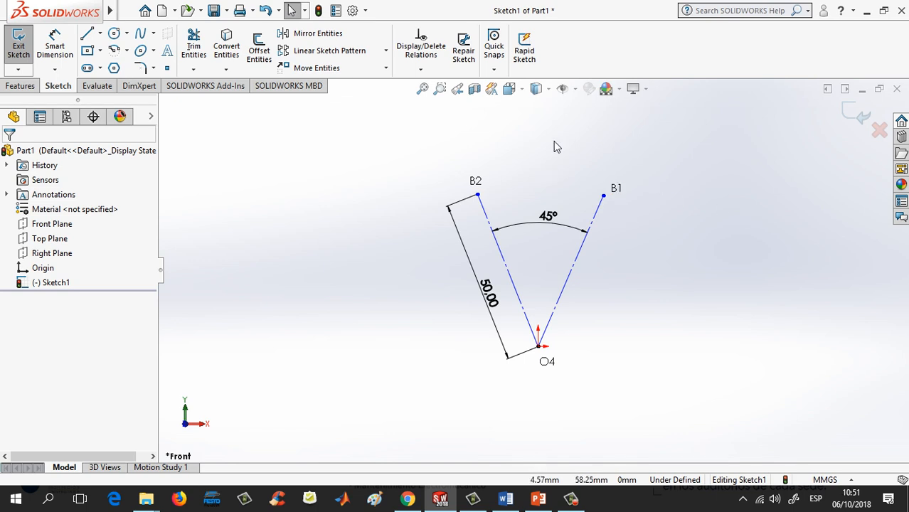
Step: Draw two connected centerlines from B2 to B1, meeting slightly above the straight path, about 17 mm and 22 mm long
{"action": "left_click", "coordinate": [100, 33]}
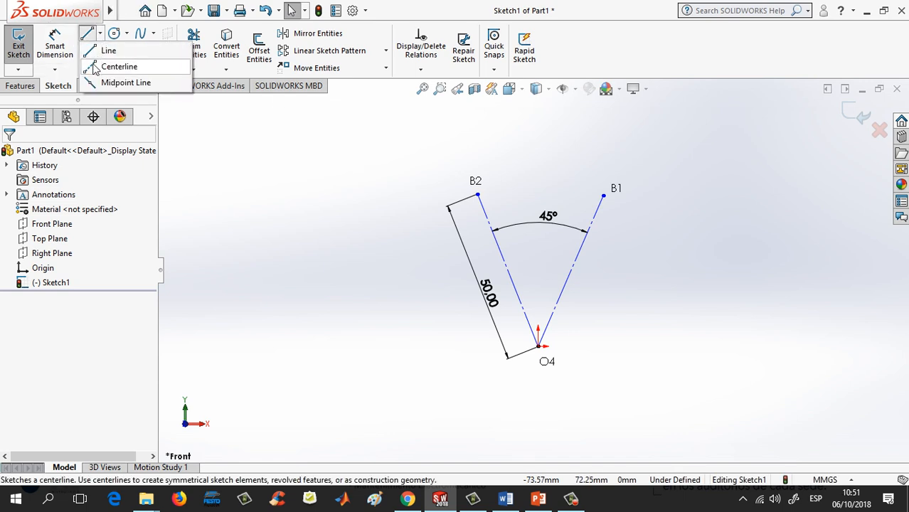
{"action": "left_click", "coordinate": [121, 67]}
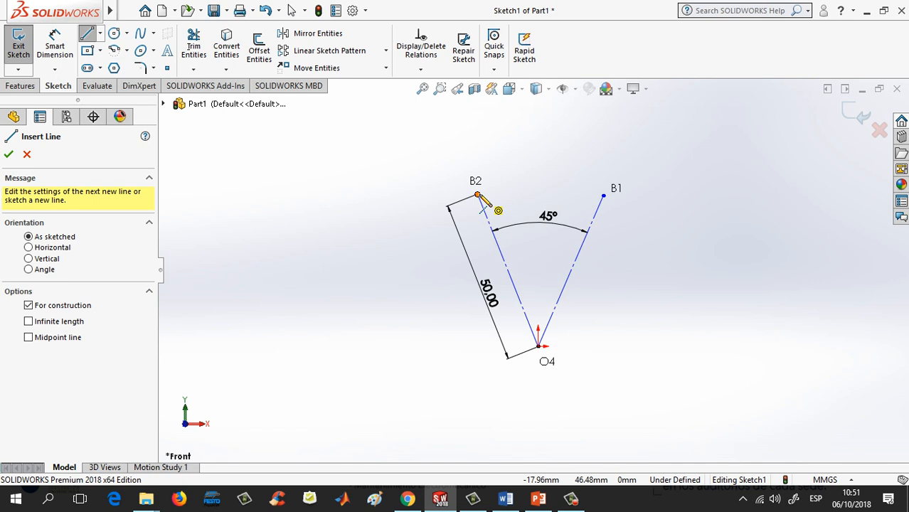
{"action": "left_click", "coordinate": [478, 194]}
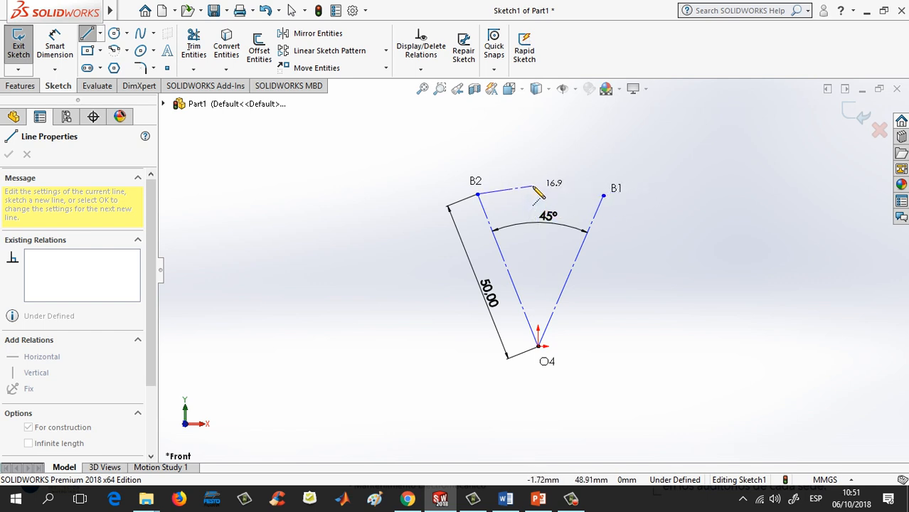
{"action": "left_click", "coordinate": [533, 187]}
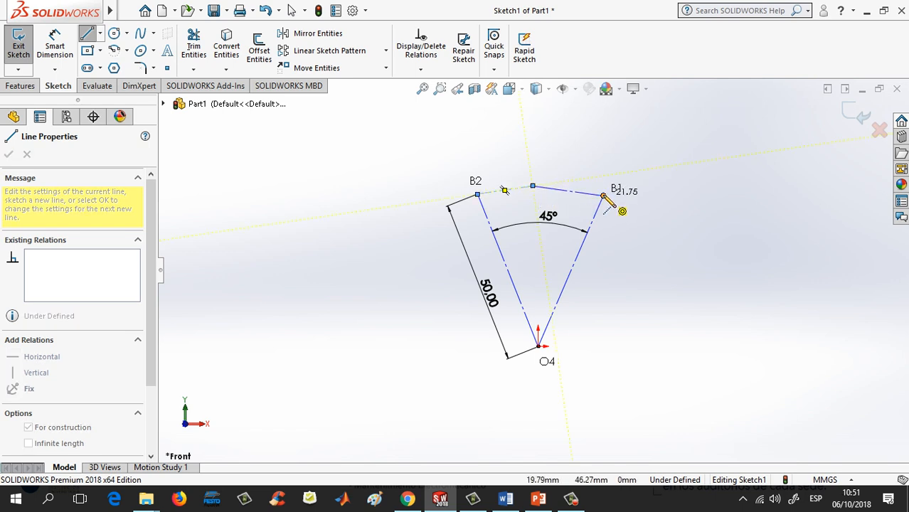
{"action": "key", "text": "Escape"}
{"action": "key", "text": "Escape"}
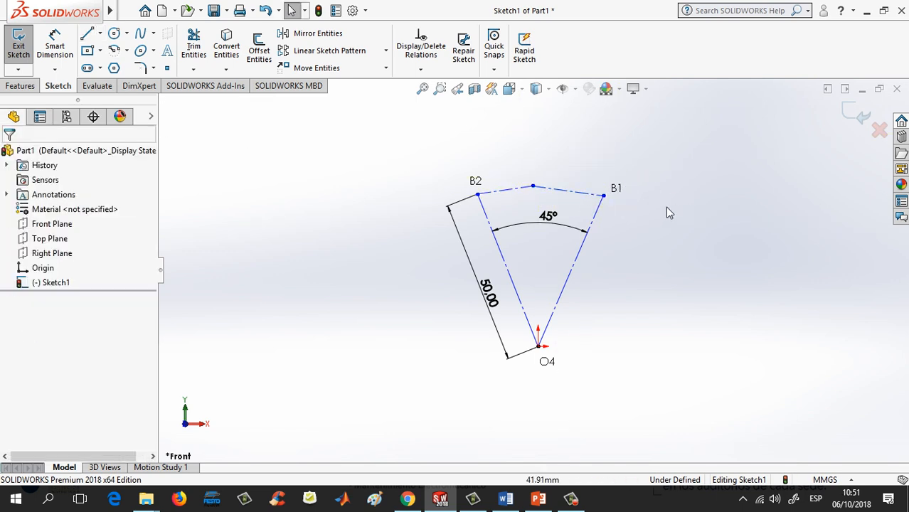
Step: Make the two centerline segments between B2 and B1 equal in length and collinear
{"action": "left_click", "coordinate": [510, 197]}
{"action": "left_click", "coordinate": [566, 197], "text": "ctrl"}
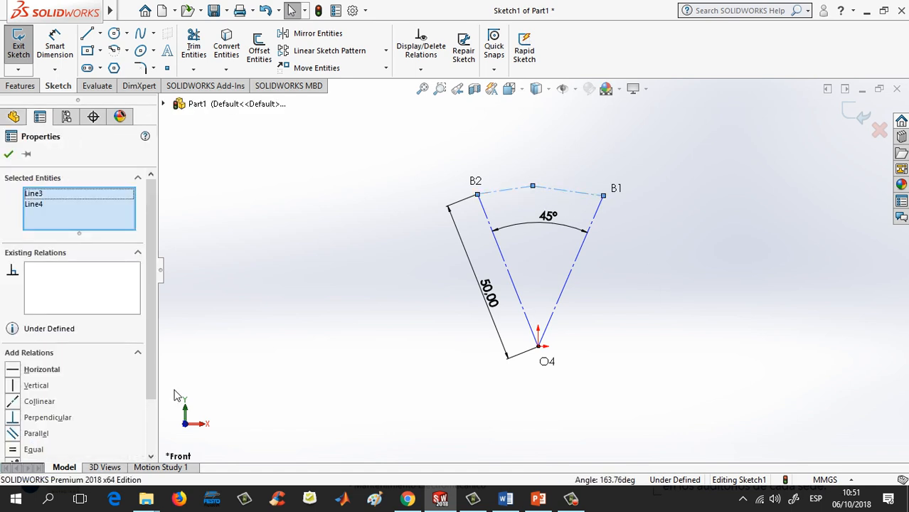
{"action": "left_click", "coordinate": [14, 451]}
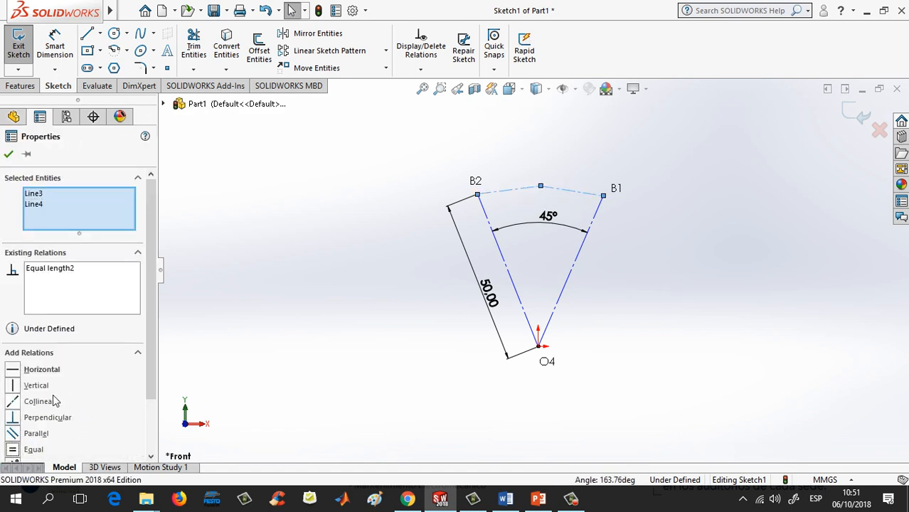
{"action": "left_click", "coordinate": [13, 403]}
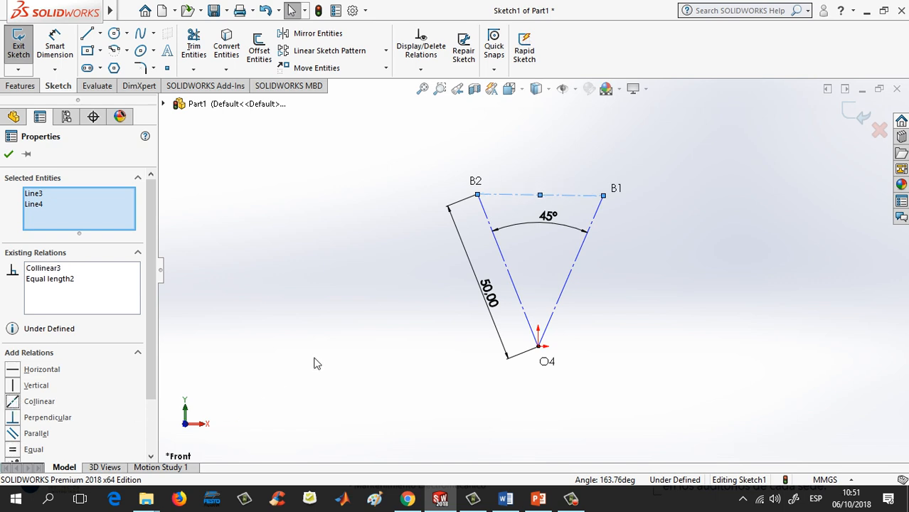
{"action": "left_click", "coordinate": [8, 156]}
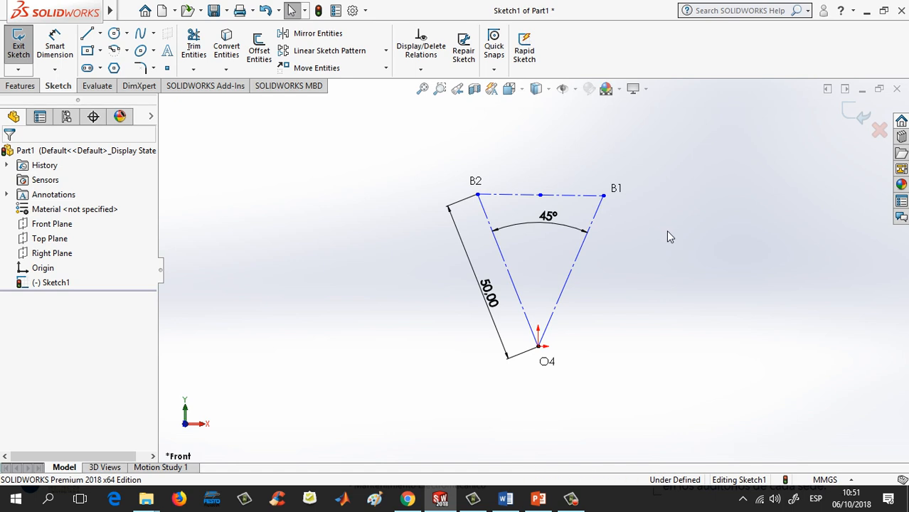
Step: Draw a centerline about 80 mm long from B2, extending away from B1 and rising slightly
{"action": "left_click", "coordinate": [100, 34]}
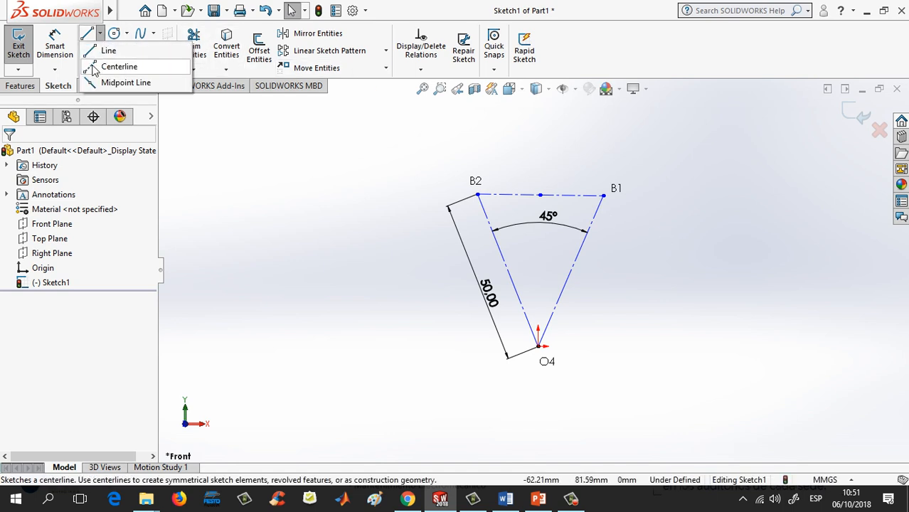
{"action": "left_click", "coordinate": [92, 67]}
{"action": "left_click", "coordinate": [477, 195]}
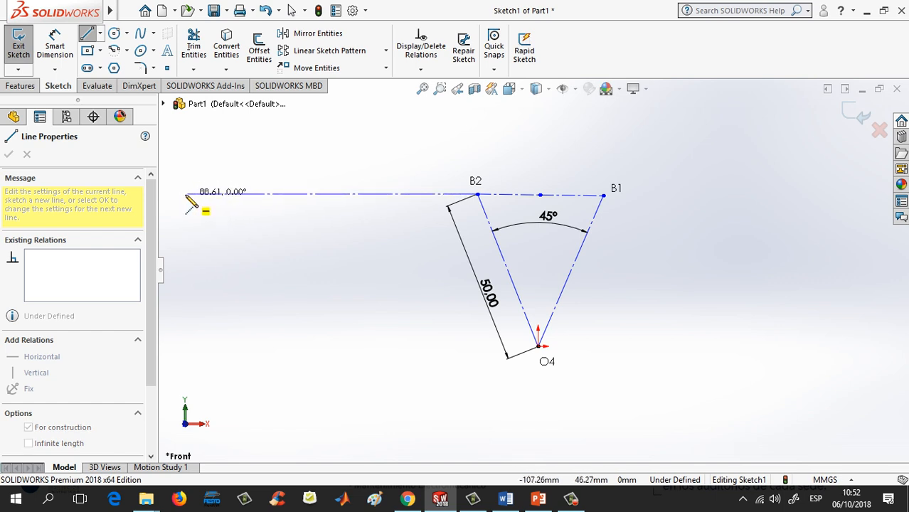
{"action": "left_click", "coordinate": [217, 177]}
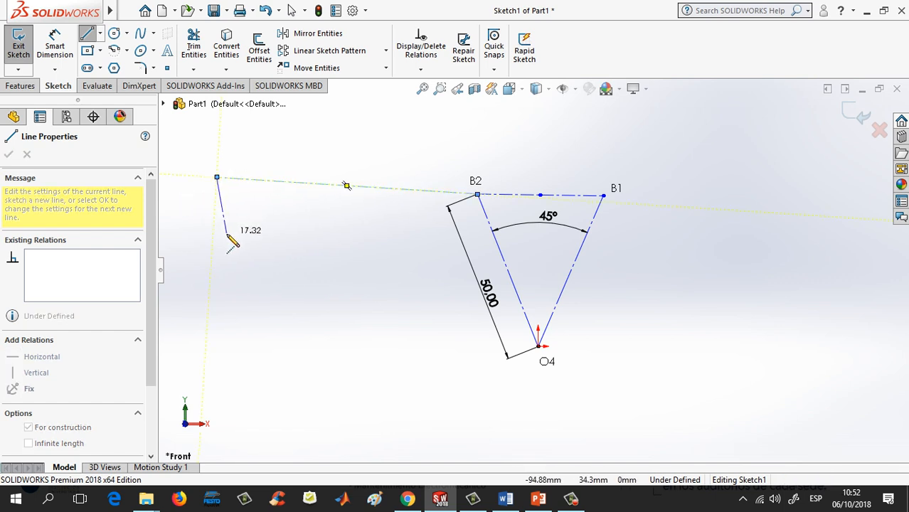
{"action": "key", "text": "Escape"}
{"action": "key", "text": "Escape"}
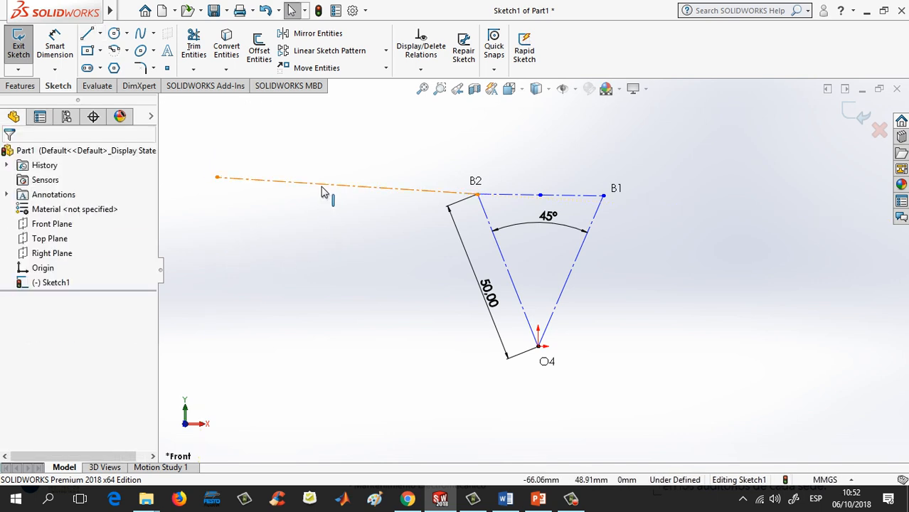
Step: Make the long centerline extending from B2 collinear with the adjacent chord segment between B2 and B1
{"action": "left_click", "coordinate": [322, 191]}
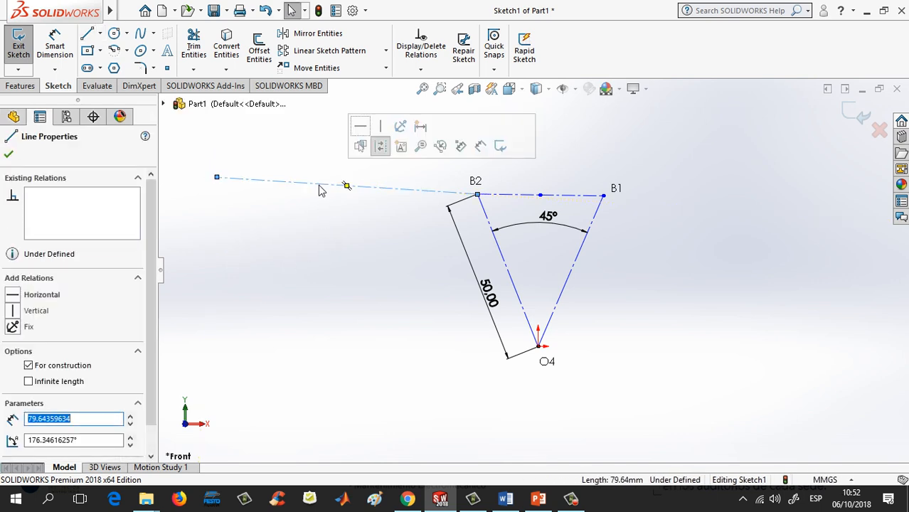
{"action": "left_click", "coordinate": [511, 195], "text": "ctrl"}
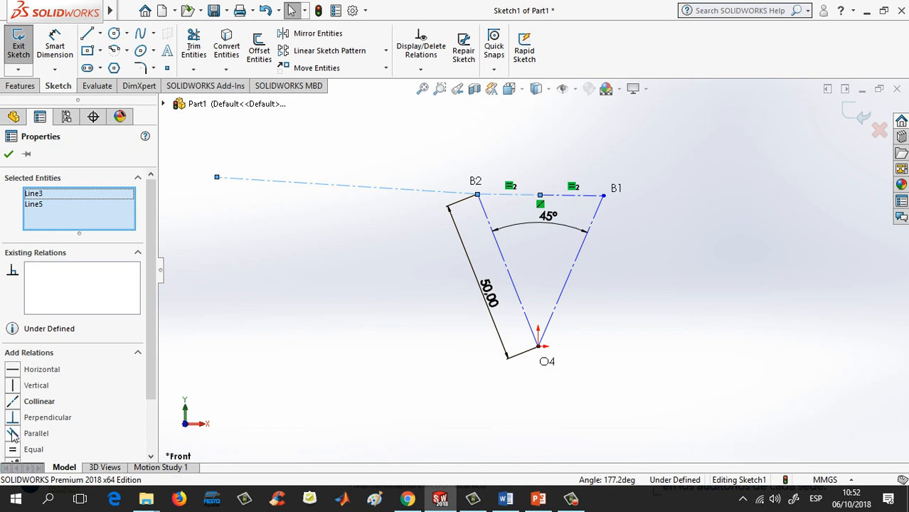
{"action": "left_click", "coordinate": [14, 402]}
{"action": "left_click", "coordinate": [270, 312]}
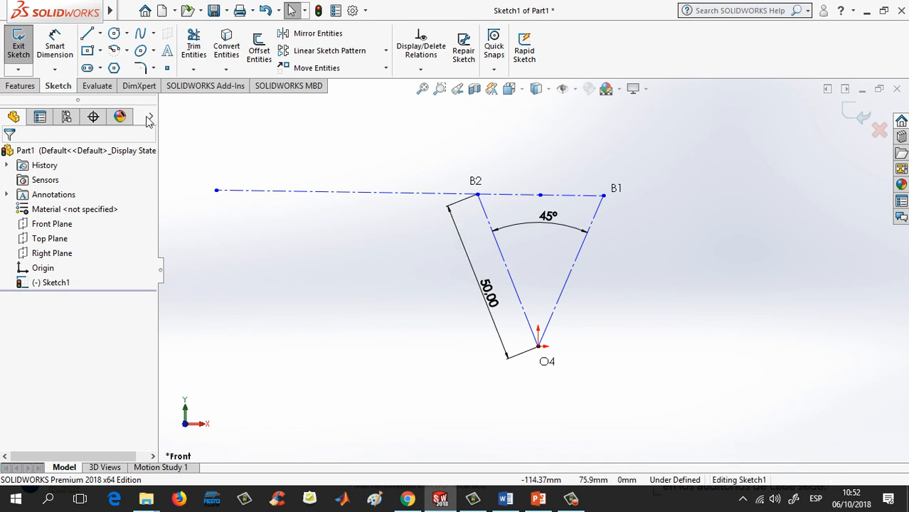
Step: Dimension the extended centerline beyond B2 with an aligned length of 100 mm
{"action": "left_click", "coordinate": [55, 46]}
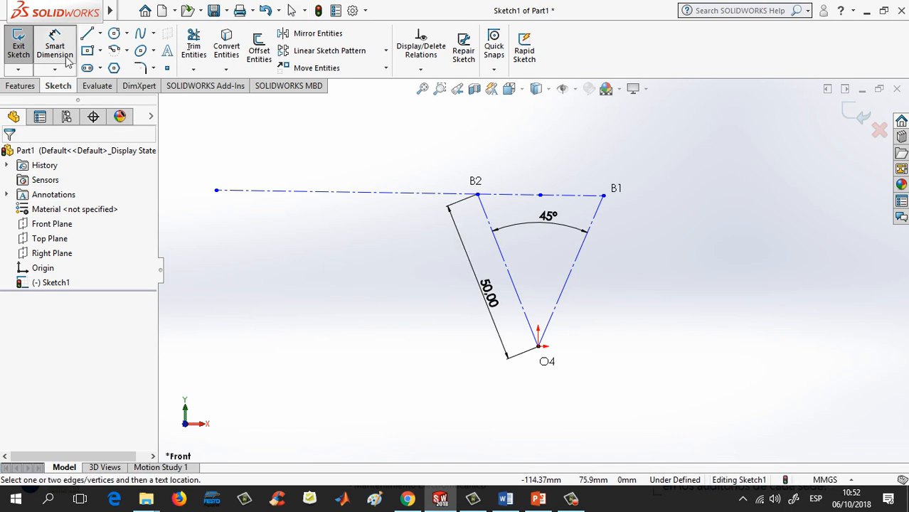
{"action": "left_click", "coordinate": [324, 194]}
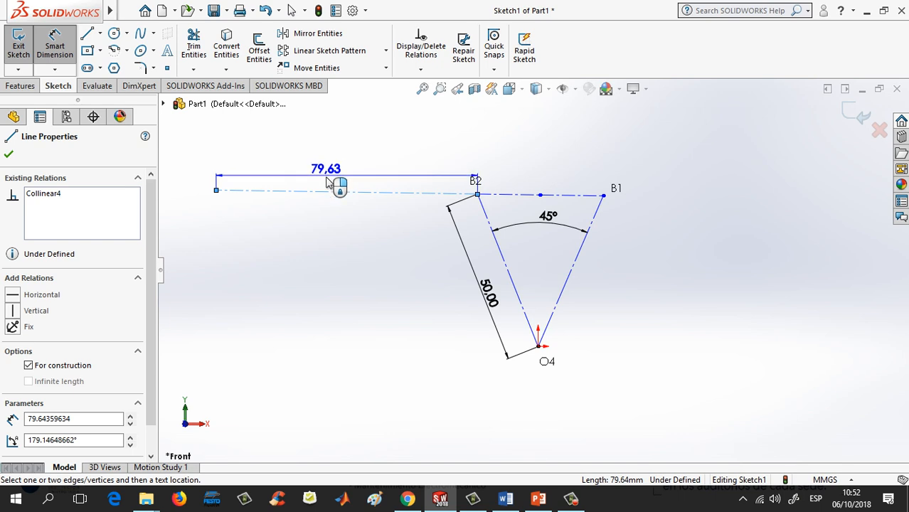
{"action": "key", "text": "Escape"}
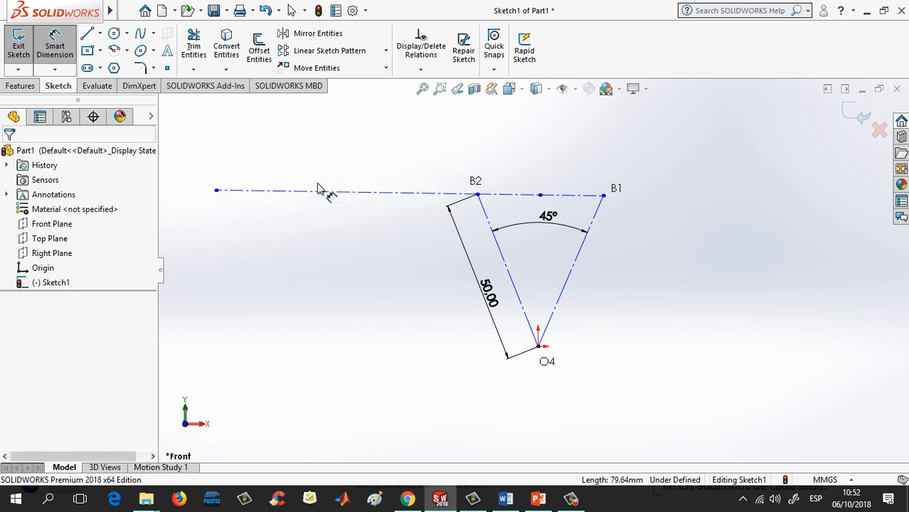
{"action": "left_click", "coordinate": [344, 190]}
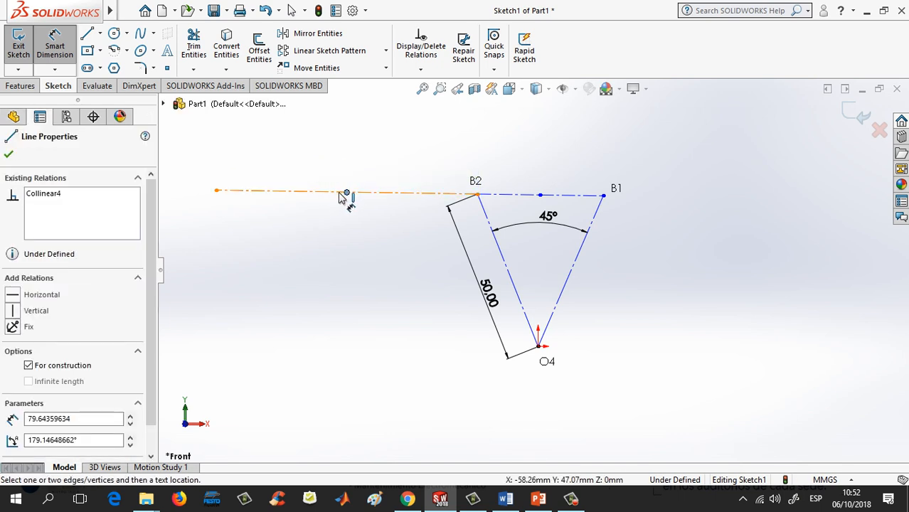
{"action": "left_click", "coordinate": [340, 193]}
{"action": "left_click", "coordinate": [340, 192]}
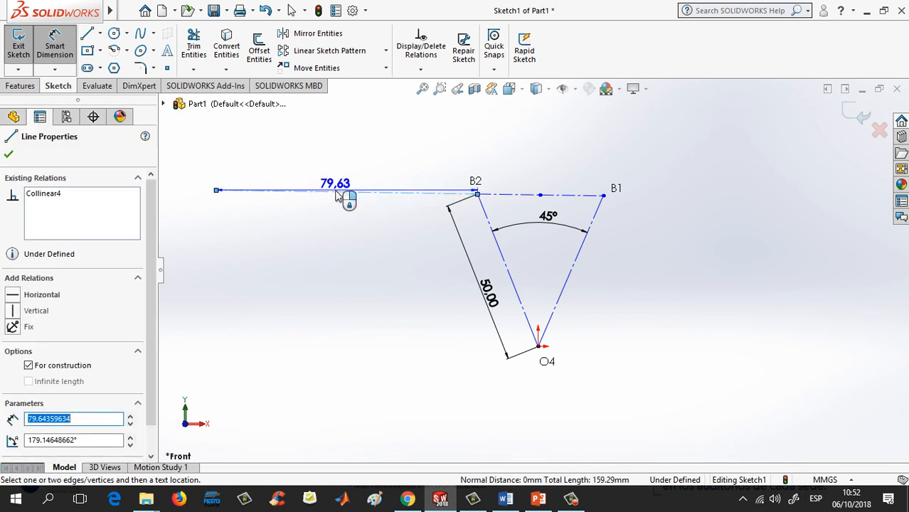
{"action": "left_click", "coordinate": [339, 200]}
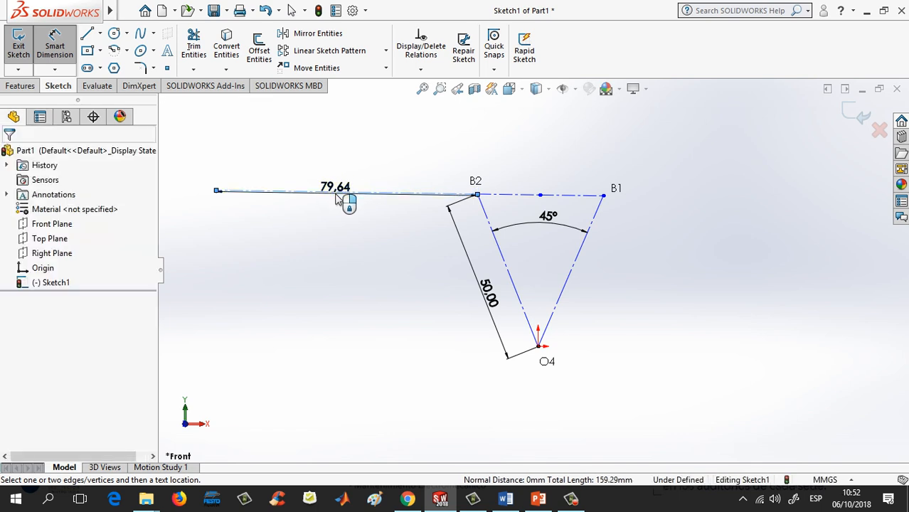
{"action": "type", "text": "1"}
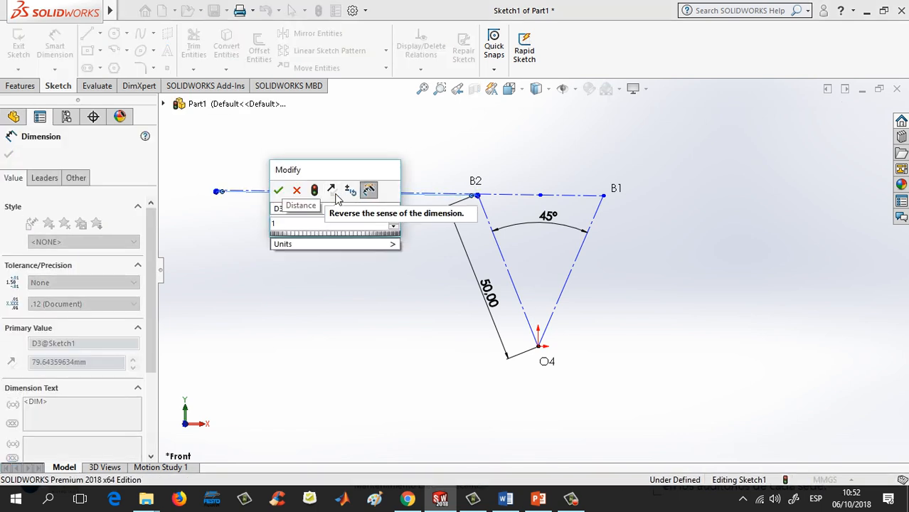
{"action": "type", "text": "00"}
{"action": "left_click", "coordinate": [279, 191]}
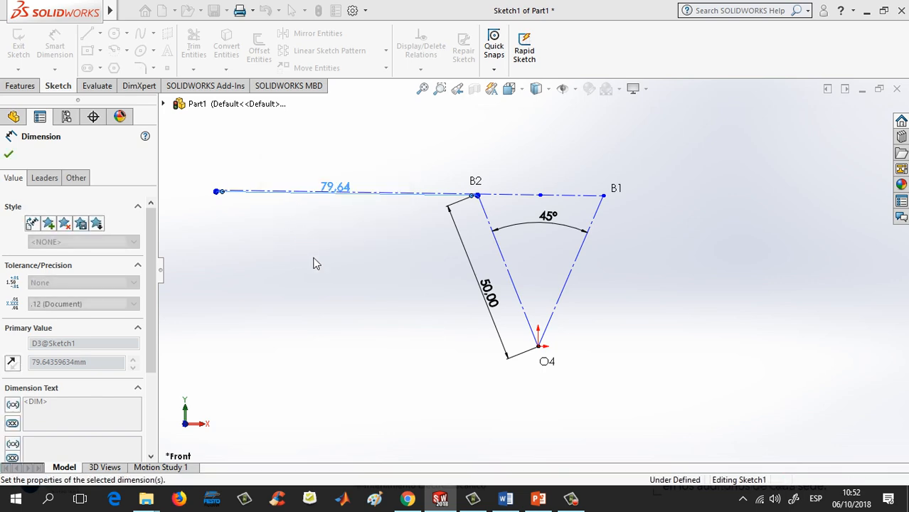
{"action": "left_click", "coordinate": [338, 197]}
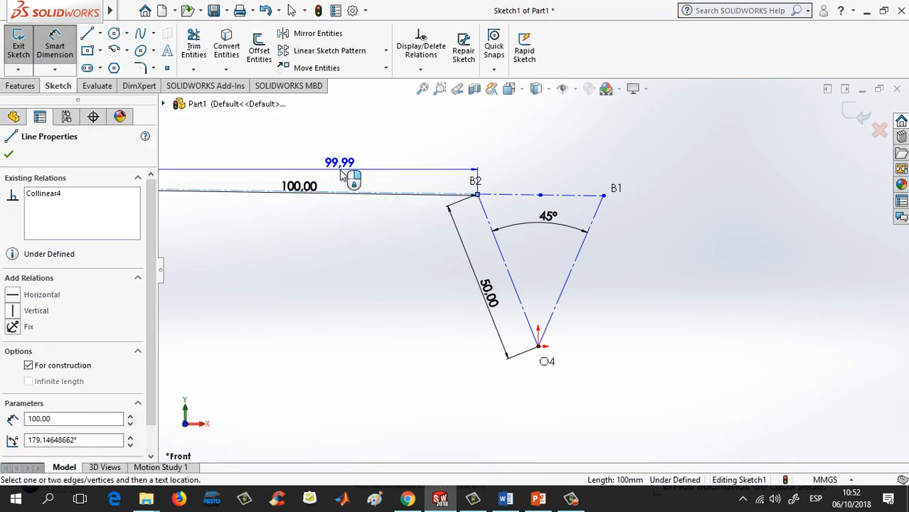
{"action": "key", "text": "Delete"}
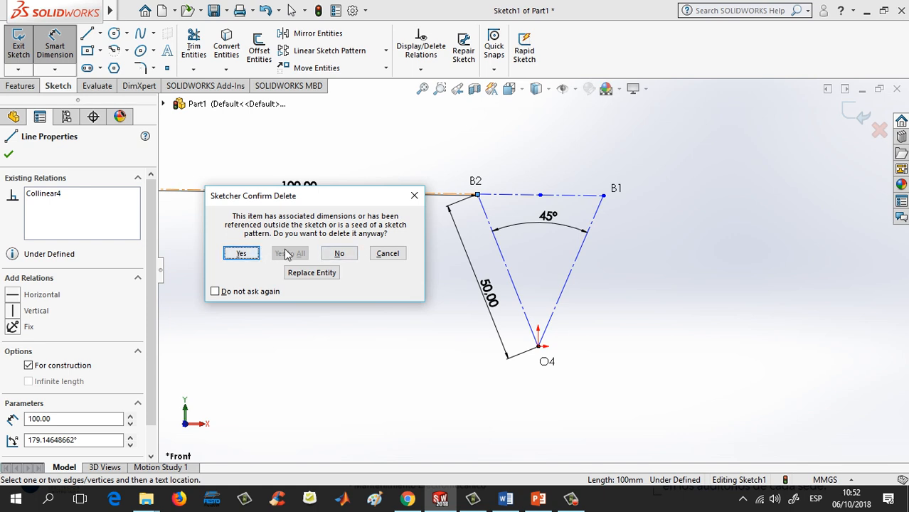
{"action": "left_click", "coordinate": [339, 253]}
Step: Move the 100 mm dimension slightly above the extended centerline so it no longer overlaps the line
{"action": "scroll", "coordinate": [354, 295], "scroll_direction": "up", "scroll_amount": 1}
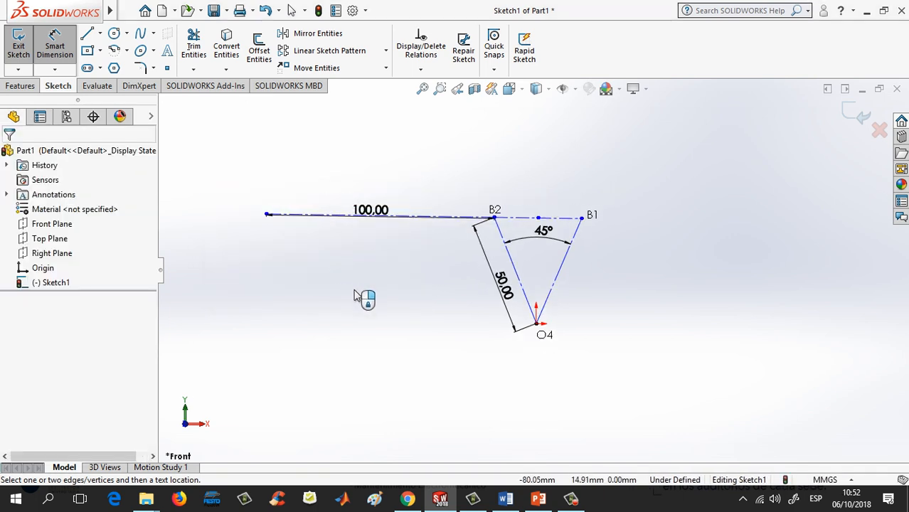
{"action": "scroll", "coordinate": [353, 291], "scroll_direction": "down", "scroll_amount": 1}
{"action": "key", "text": "Escape"}
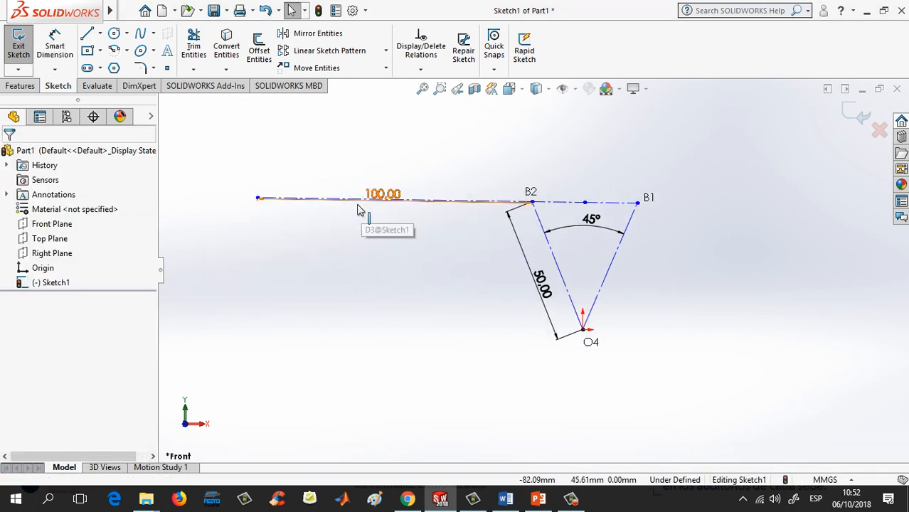
{"action": "left_click_drag", "start_coordinate": [367, 209], "coordinate": [363, 190]}
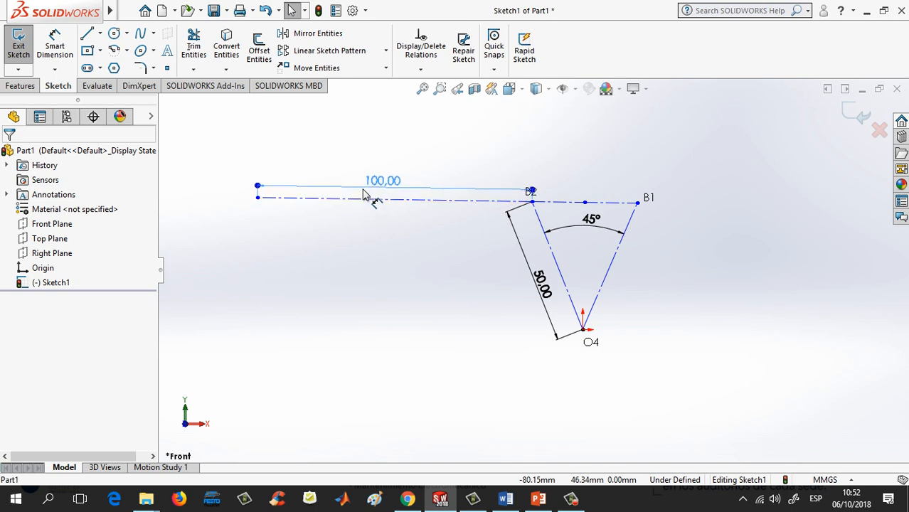
{"action": "left_click", "coordinate": [434, 222]}
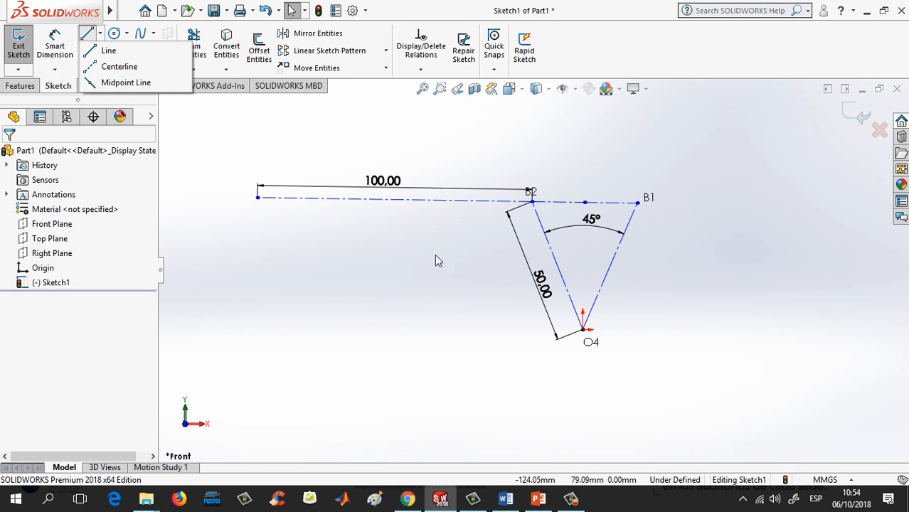
Step: Draw a centerline about 27 mm long from the free end of the 100 mm line, lying on it towards B2
{"action": "left_click", "coordinate": [99, 34]}
{"action": "left_click", "coordinate": [99, 34]}
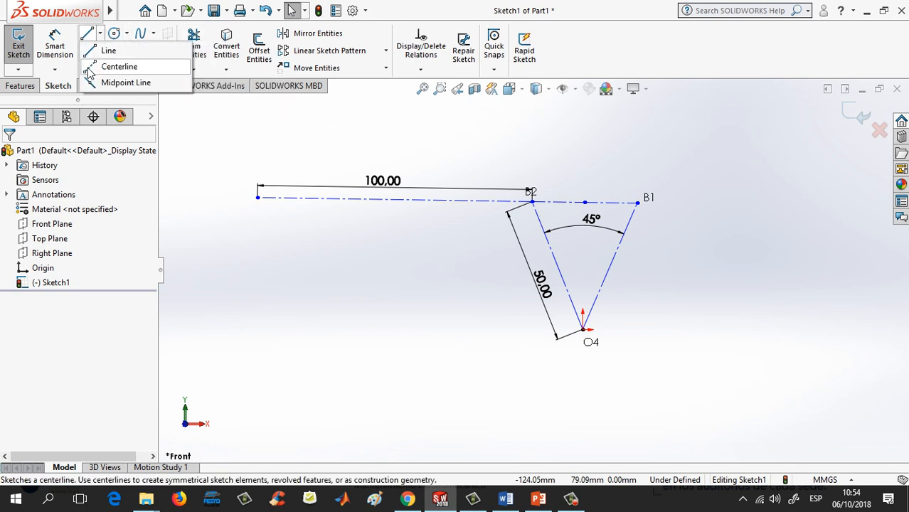
{"action": "left_click", "coordinate": [92, 68]}
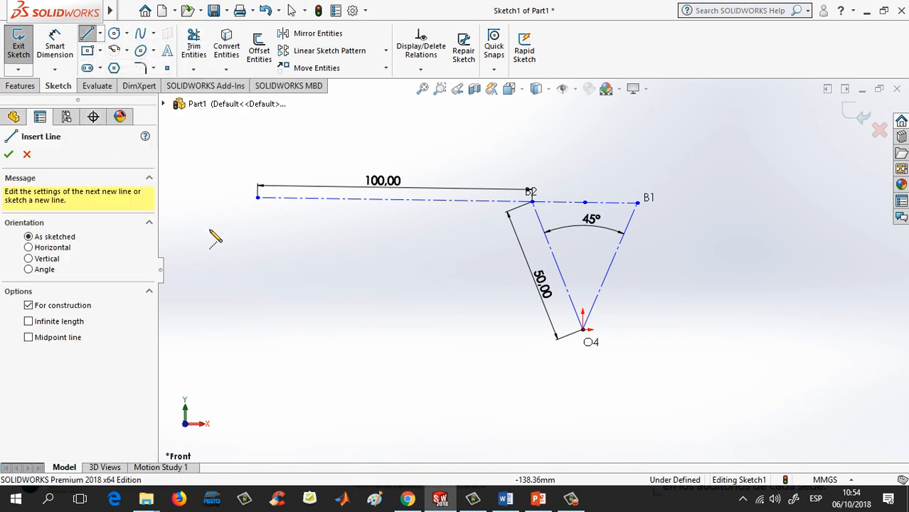
{"action": "left_click", "coordinate": [257, 198]}
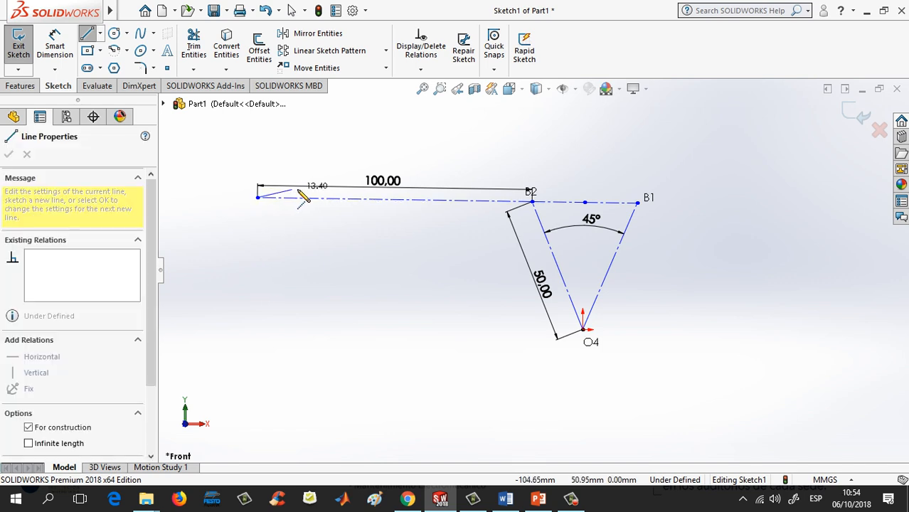
{"action": "left_click", "coordinate": [331, 198]}
{"action": "key", "text": "Escape"}
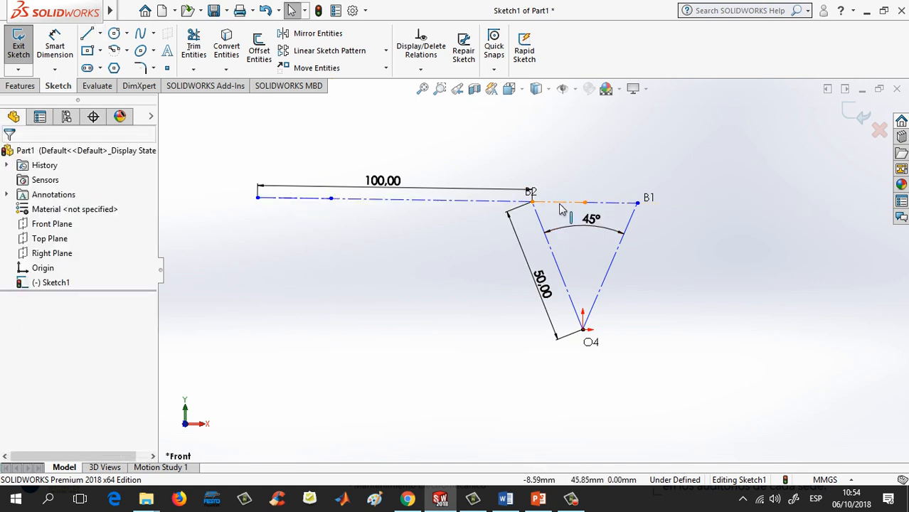
{"action": "left_click", "coordinate": [297, 202]}
{"action": "right_click", "coordinate": [298, 202]}
{"action": "left_click", "coordinate": [280, 224]}
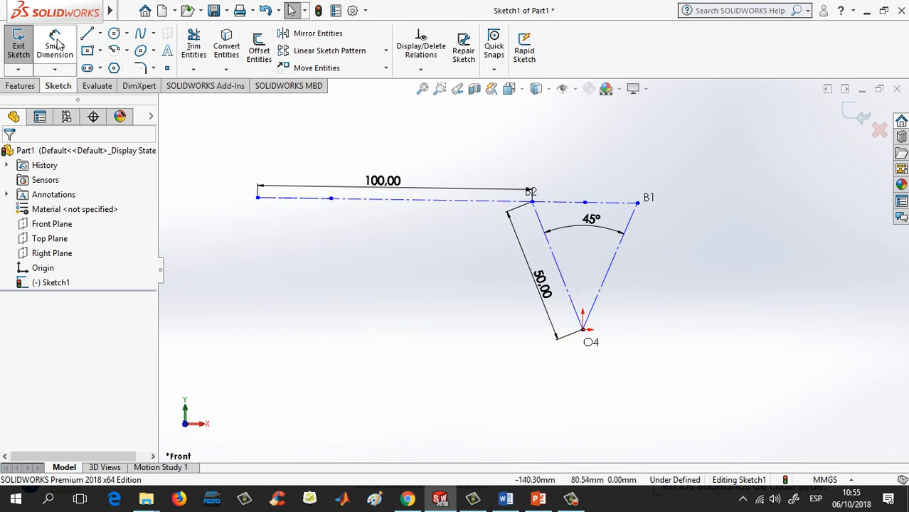
{"action": "left_click", "coordinate": [573, 204]}
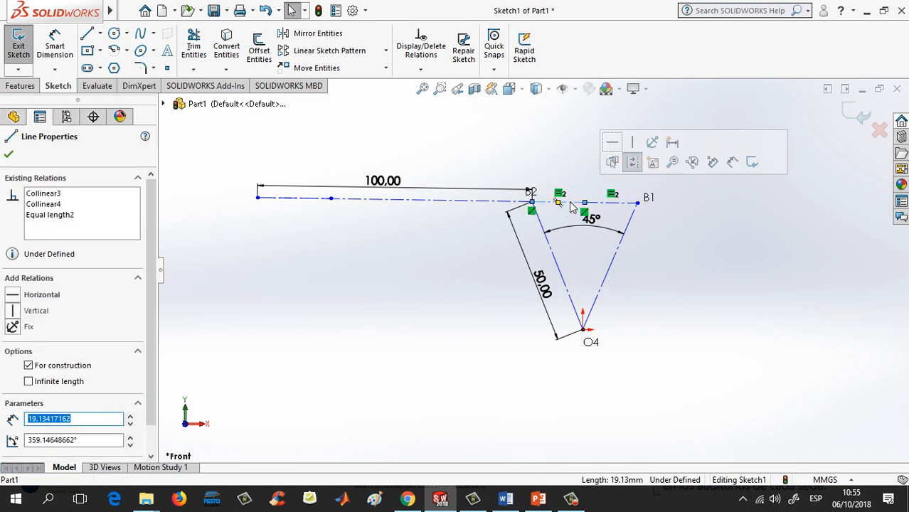
{"action": "key", "text": "Escape"}
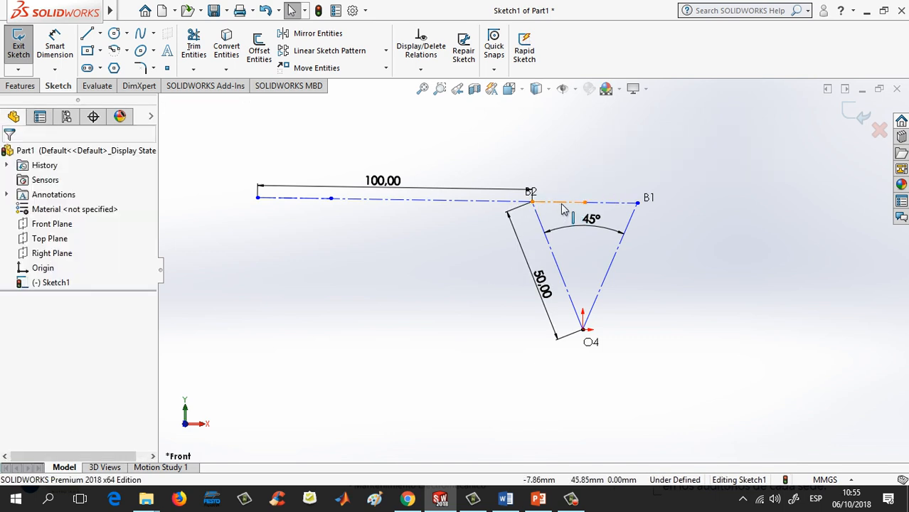
Step: Make the short centerline at the far end equal in length to the half-chord segment next to B2
{"action": "left_click", "coordinate": [562, 203]}
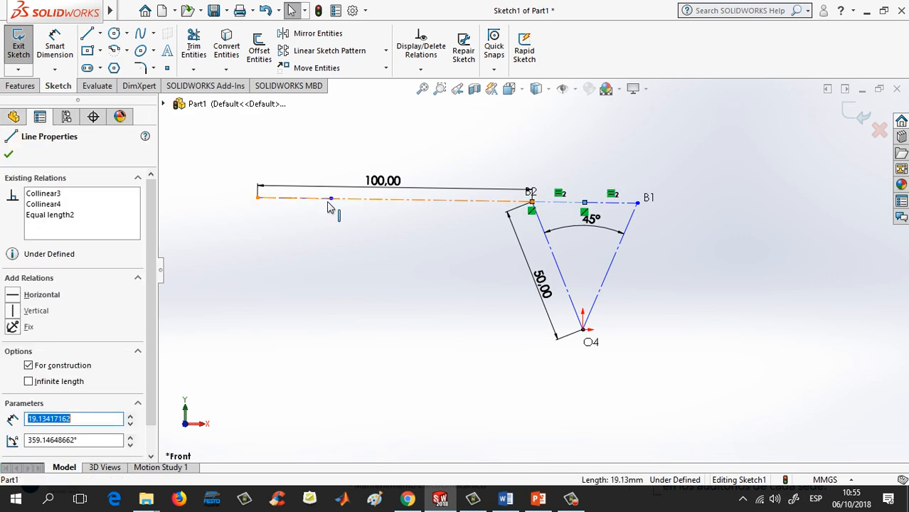
{"action": "left_click", "coordinate": [293, 200], "text": "ctrl"}
{"action": "right_click", "coordinate": [292, 200]}
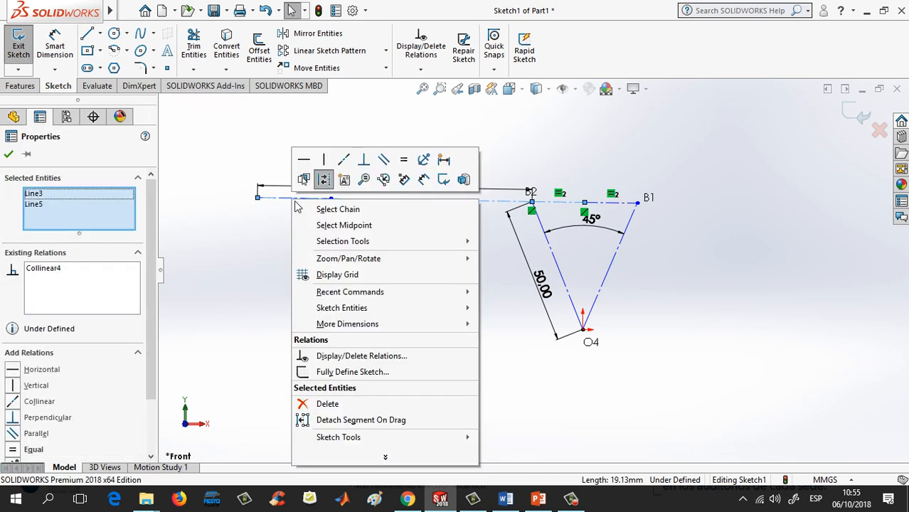
{"action": "left_click", "coordinate": [305, 181]}
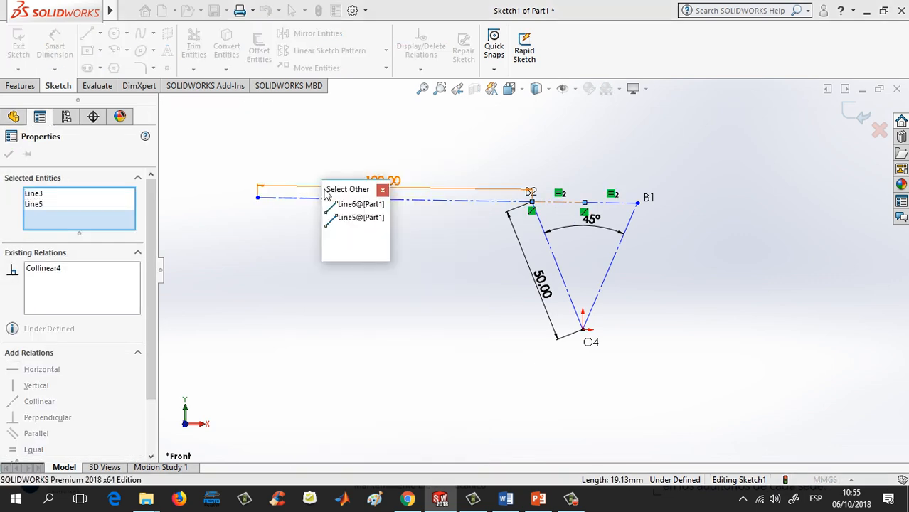
{"action": "left_click", "coordinate": [354, 206]}
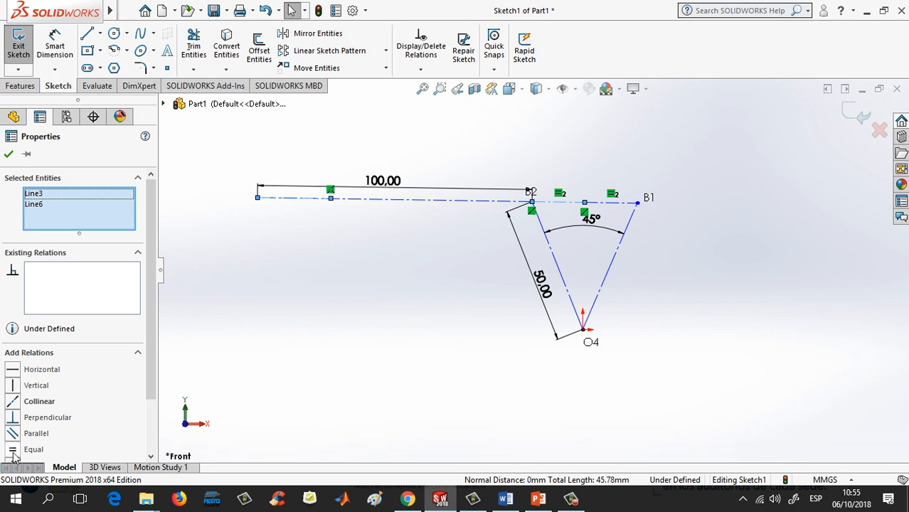
{"action": "left_click", "coordinate": [14, 451]}
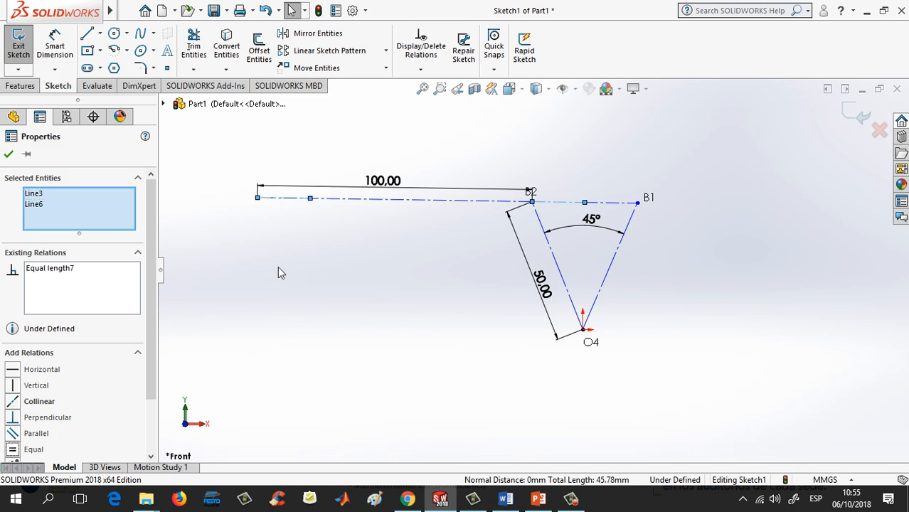
{"action": "left_click", "coordinate": [9, 155]}
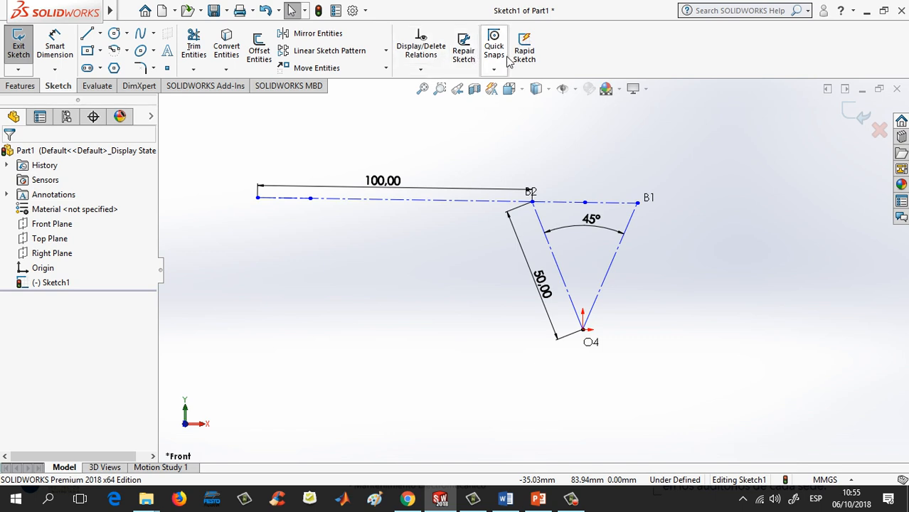
Step: Hide all item types in the view and turn on the display of the sketch relations
{"action": "left_click", "coordinate": [568, 92]}
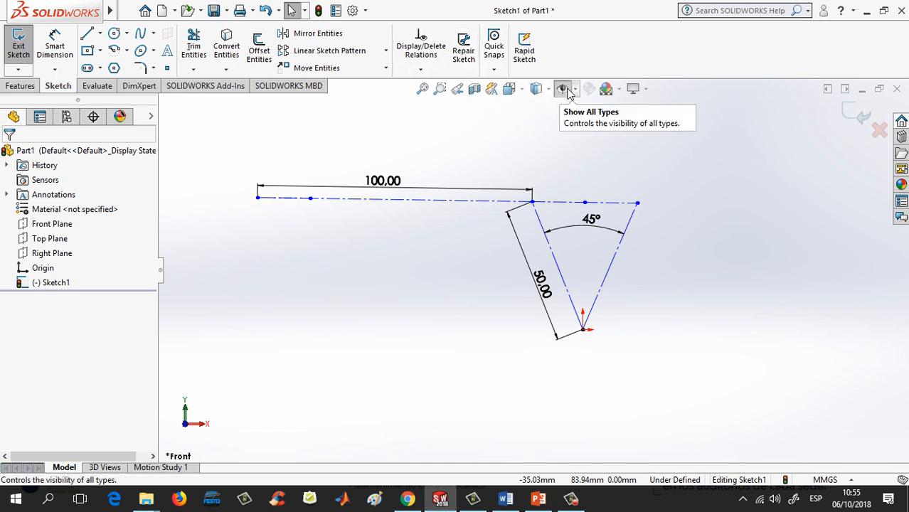
{"action": "left_click", "coordinate": [573, 91]}
{"action": "left_click", "coordinate": [566, 248]}
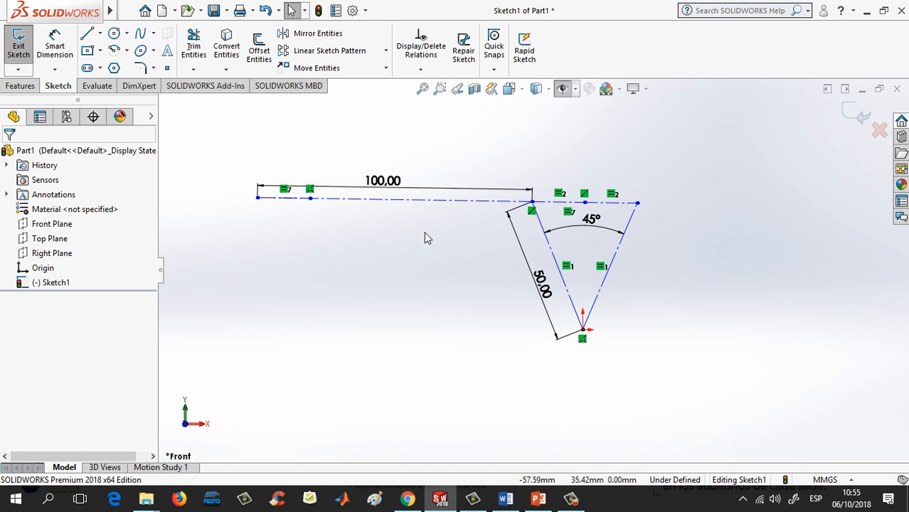
Step: Exit the sketch and briefly highlight Sketch1 to check its geometry
{"action": "left_click", "coordinate": [858, 113]}
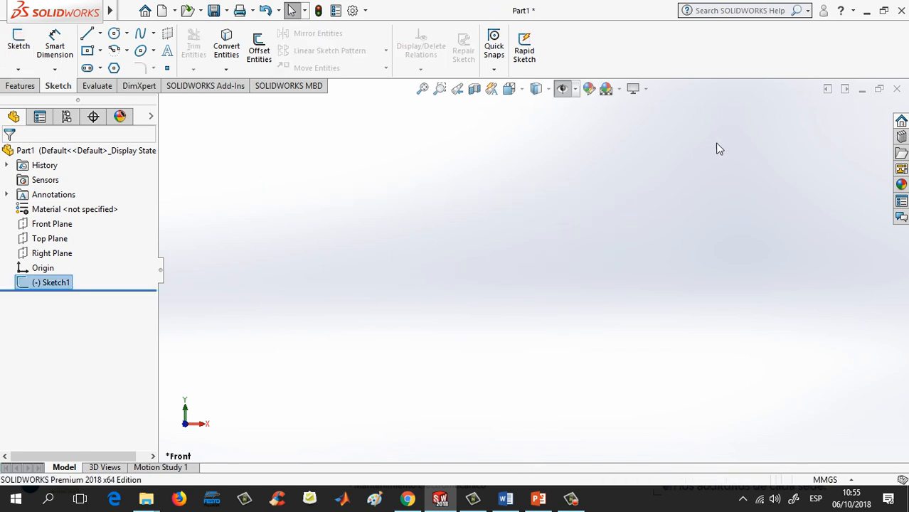
{"action": "left_click", "coordinate": [54, 285]}
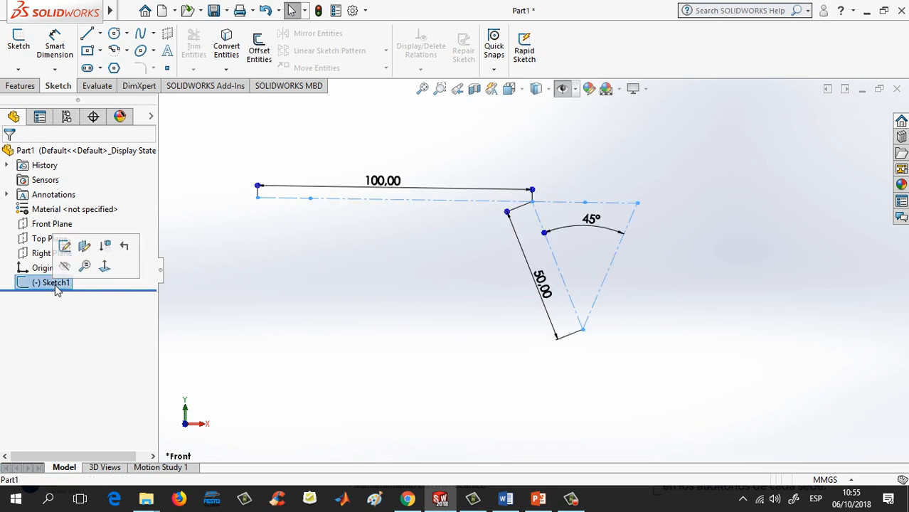
{"action": "left_click", "coordinate": [240, 286]}
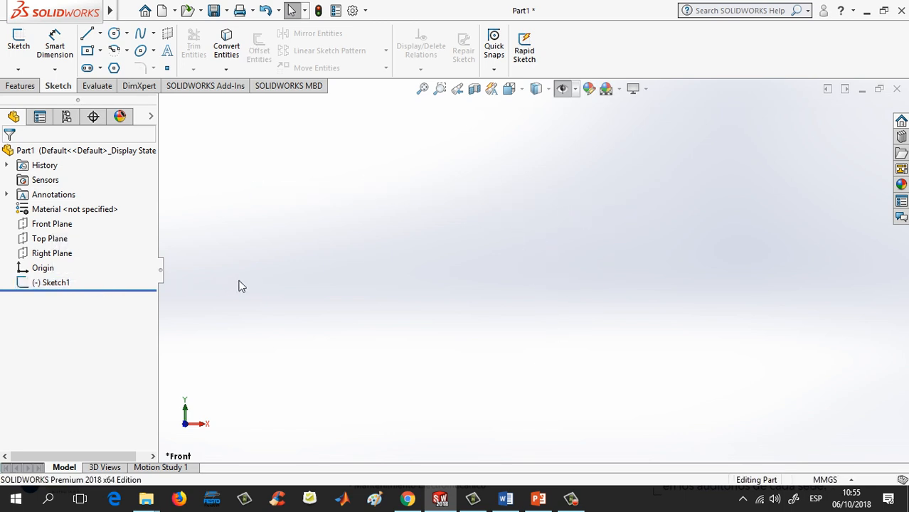
Step: Show the hidden items again and start a new sketch on the Front Plane
{"action": "left_click", "coordinate": [575, 89]}
{"action": "left_click", "coordinate": [563, 240]}
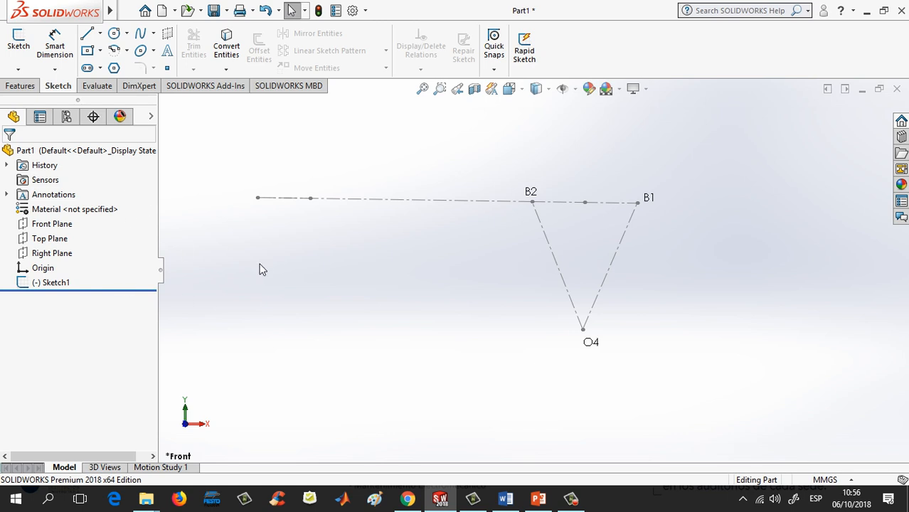
{"action": "left_click", "coordinate": [20, 42]}
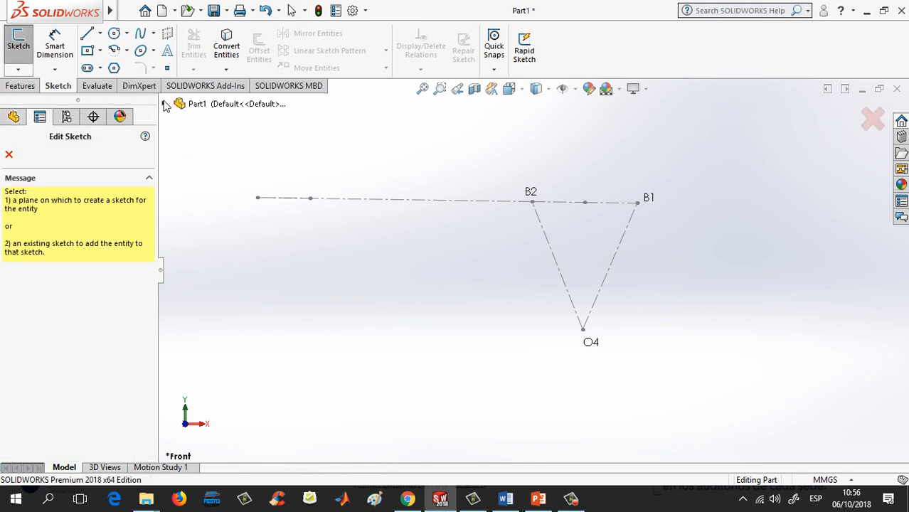
{"action": "left_click", "coordinate": [163, 104]}
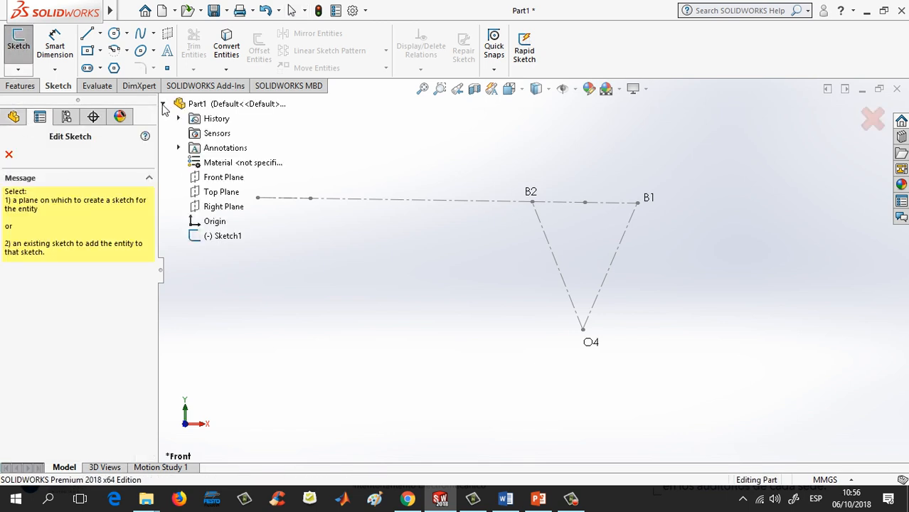
{"action": "left_click", "coordinate": [220, 178]}
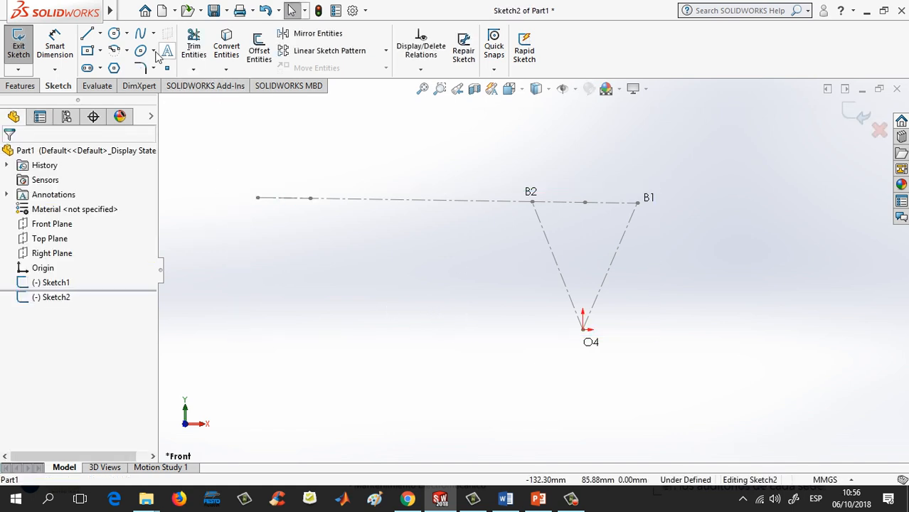
Step: Draw connected lines from O4 to B2, along the extension to its far end, and back to the end of the short centerline
{"action": "left_click", "coordinate": [91, 34]}
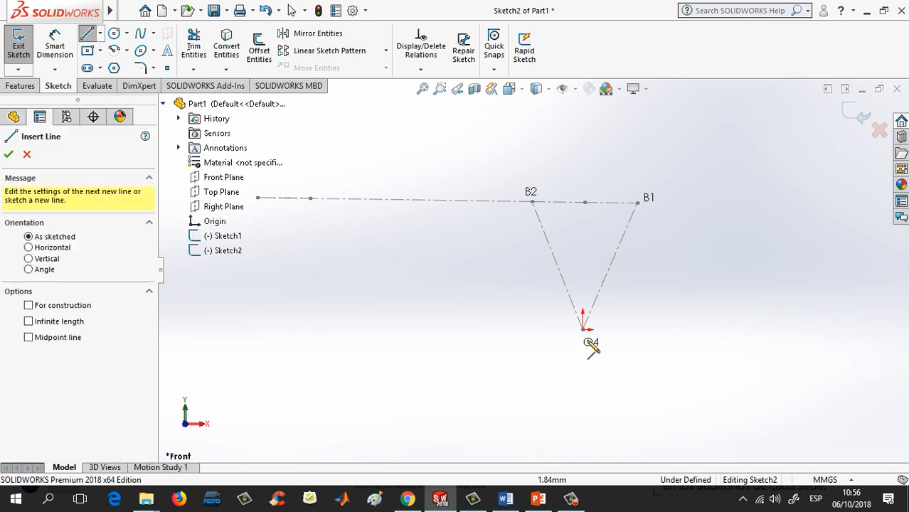
{"action": "left_click", "coordinate": [582, 329]}
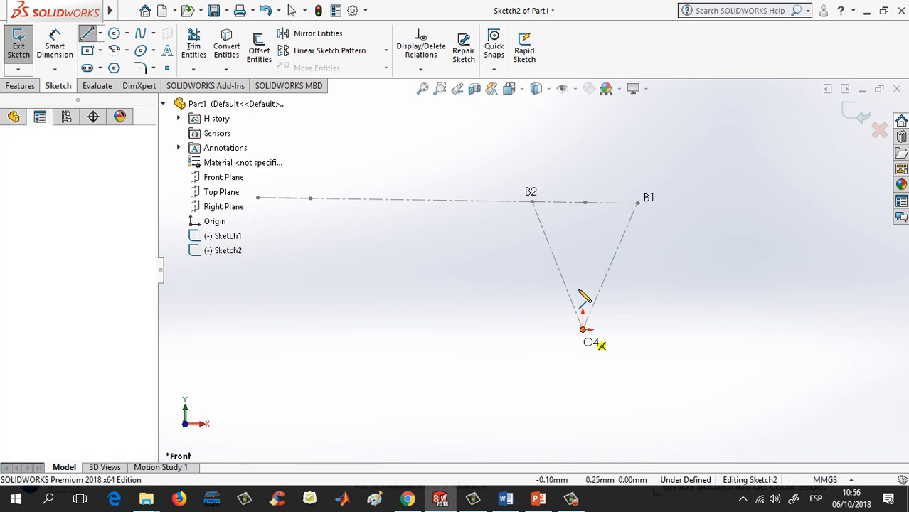
{"action": "left_click", "coordinate": [532, 203]}
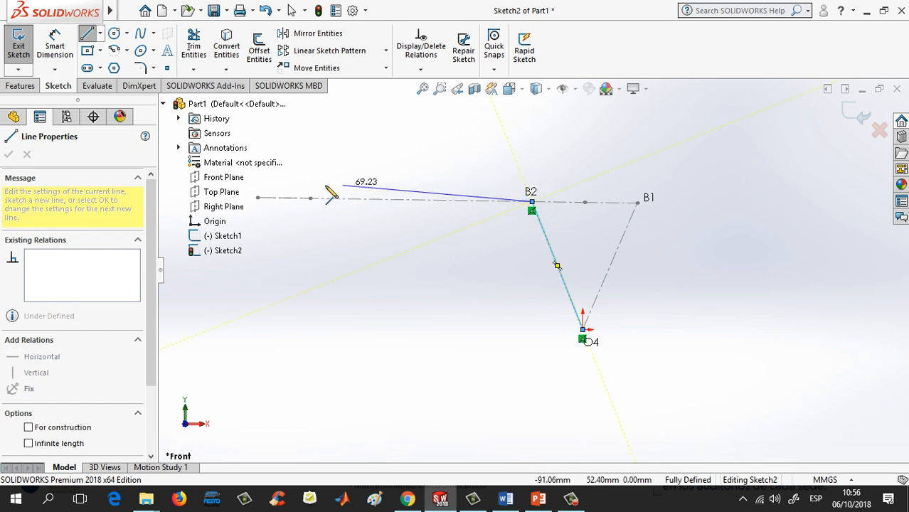
{"action": "left_click", "coordinate": [258, 198]}
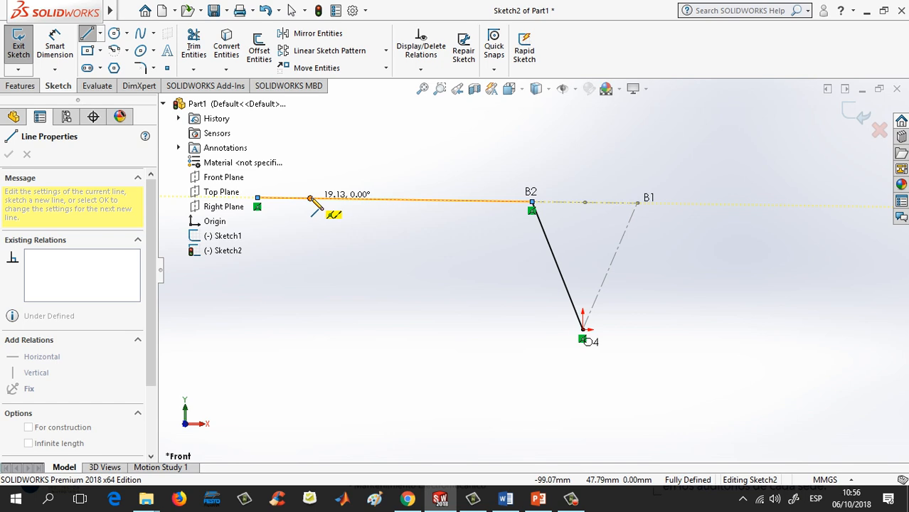
{"action": "left_click", "coordinate": [310, 198]}
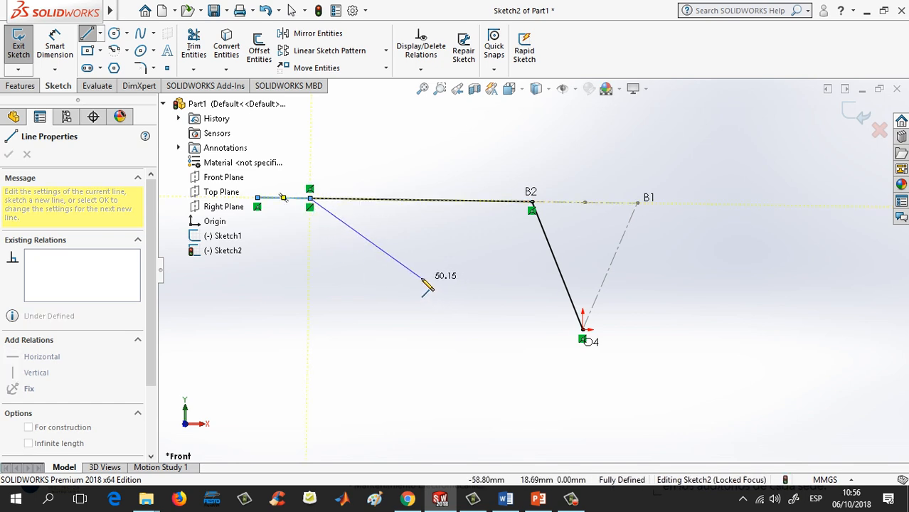
{"action": "key", "text": "Escape"}
{"action": "left_click", "coordinate": [427, 91]}
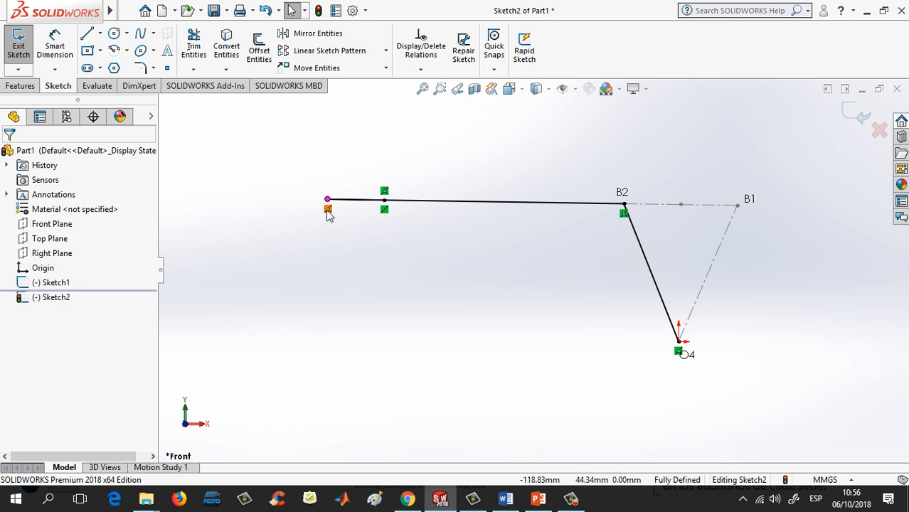
Step: Add driven length dimensions to the O4–B2 rocker line and to the long coupler line
{"action": "left_click", "coordinate": [55, 46]}
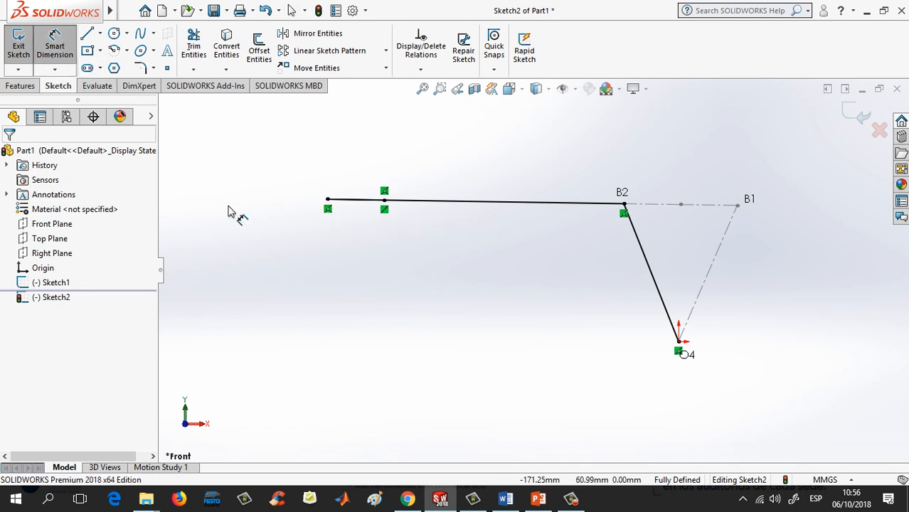
{"action": "left_click", "coordinate": [661, 294]}
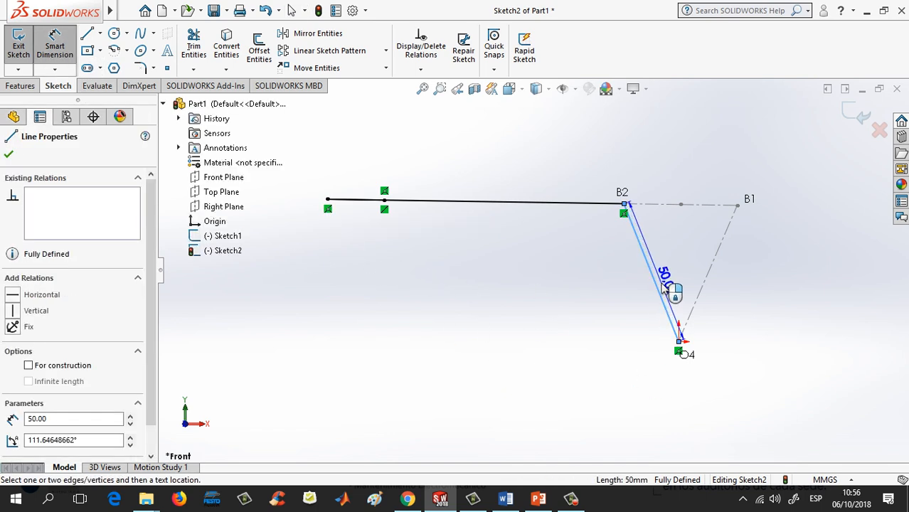
{"action": "left_click", "coordinate": [663, 286]}
{"action": "left_click", "coordinate": [517, 249]}
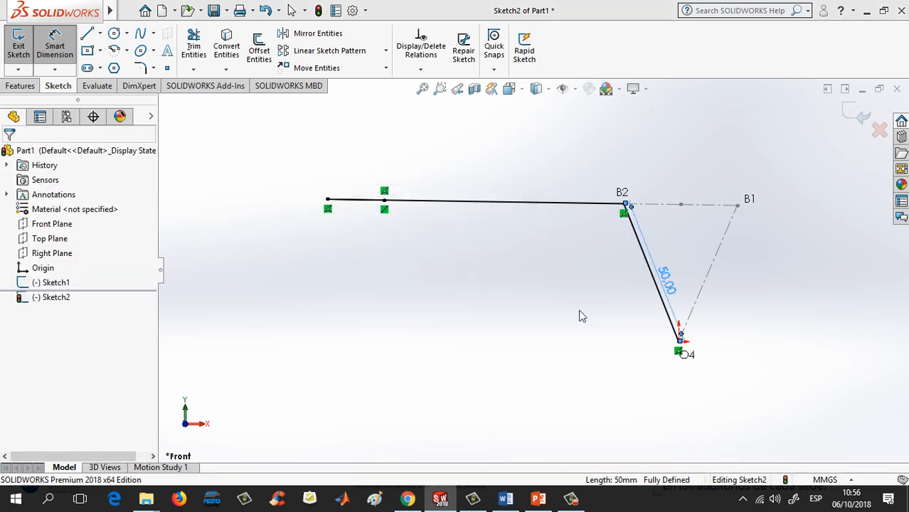
{"action": "left_click", "coordinate": [524, 203]}
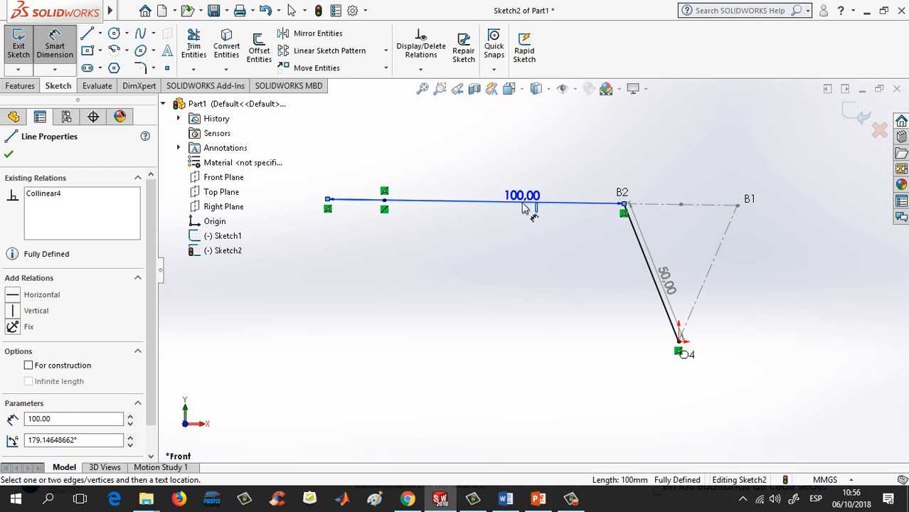
{"action": "left_click", "coordinate": [523, 201]}
{"action": "left_click", "coordinate": [525, 205]}
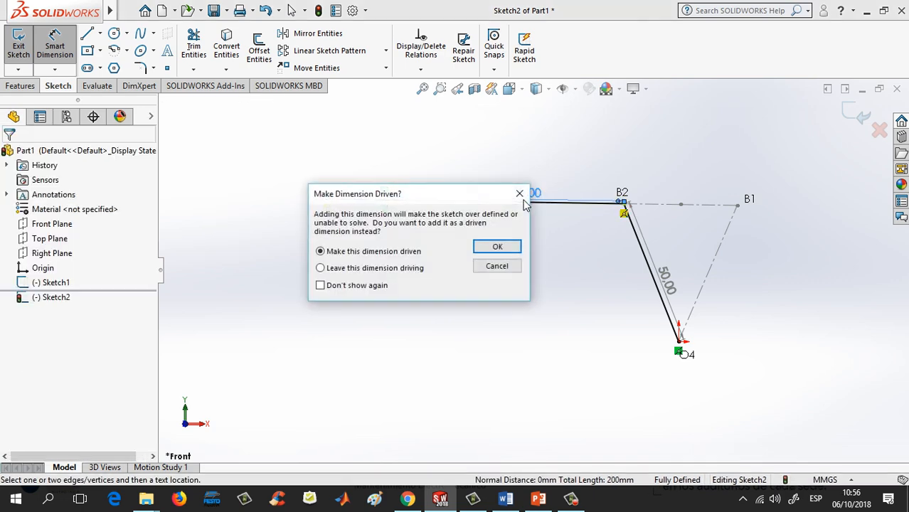
{"action": "left_click", "coordinate": [496, 248]}
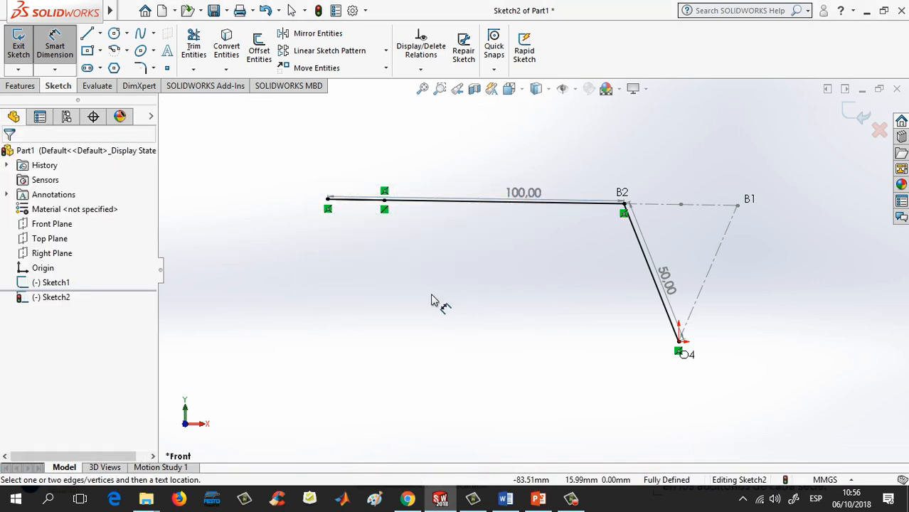
{"action": "right_click", "coordinate": [363, 206]}
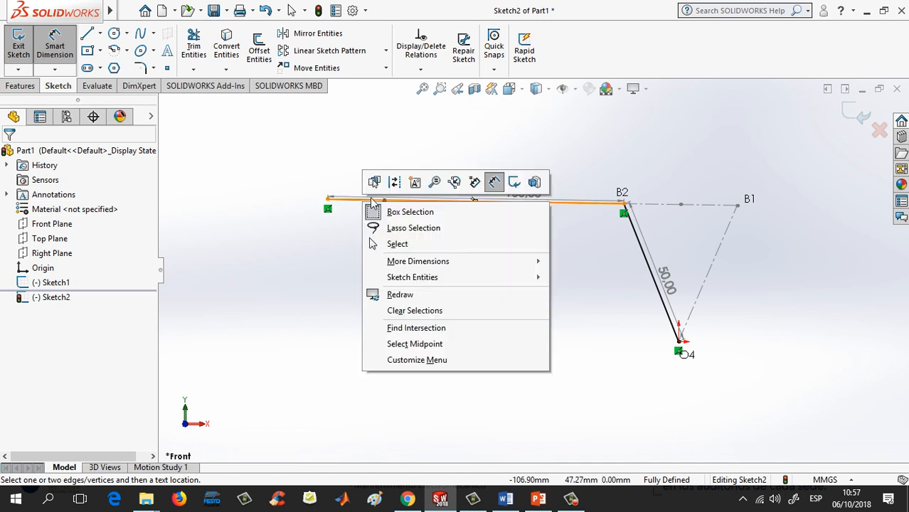
{"action": "left_click", "coordinate": [374, 182]}
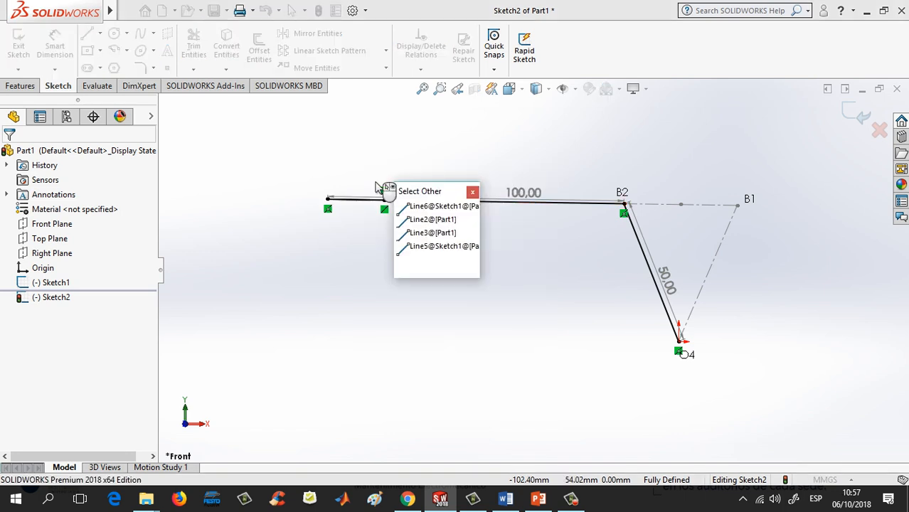
{"action": "left_click", "coordinate": [422, 212]}
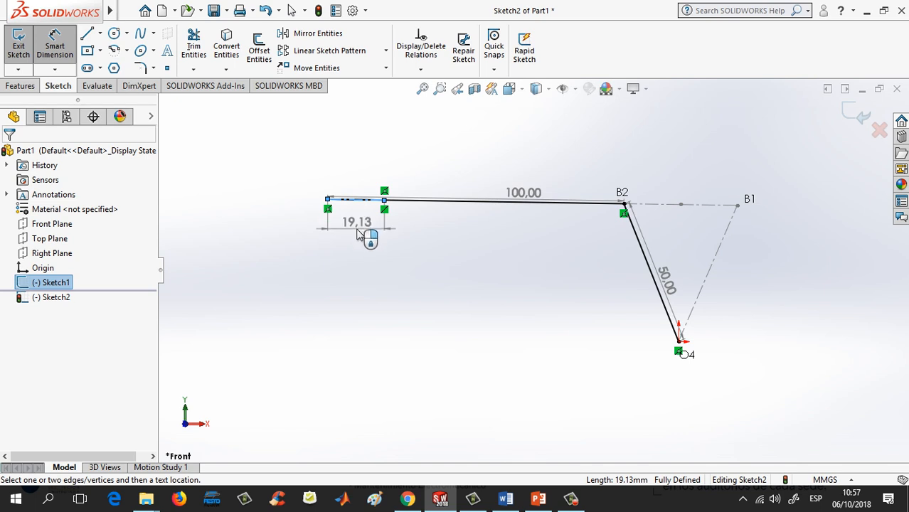
{"action": "left_click", "coordinate": [357, 229]}
{"action": "key", "text": "Escape"}
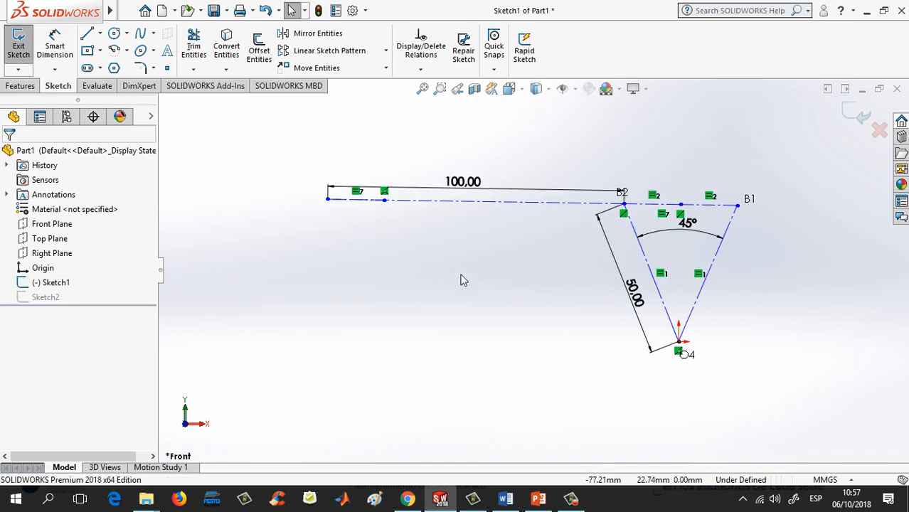
{"action": "left_click", "coordinate": [854, 114]}
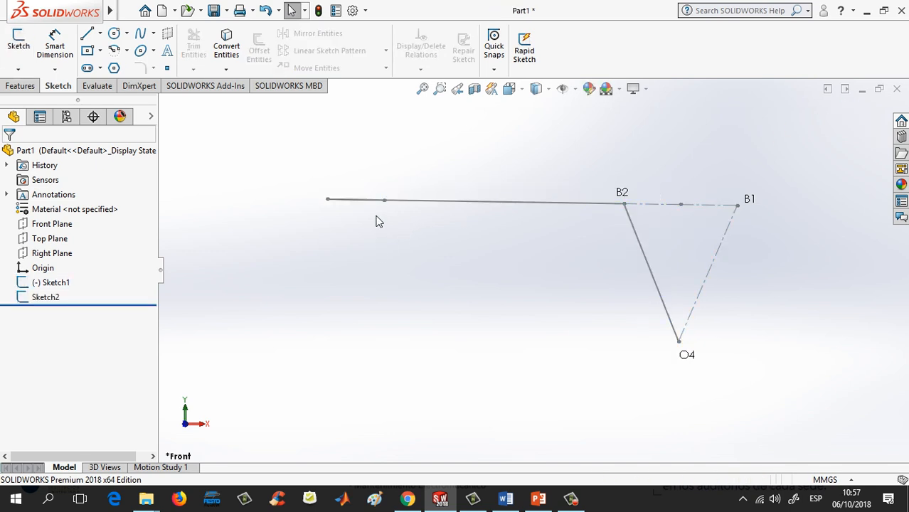
Step: Reopen Sketch2 and delete the coincident relation at the far end and the collinear relation between the coupler and the short crank line
{"action": "left_click", "coordinate": [42, 297]}
{"action": "left_click", "coordinate": [54, 257]}
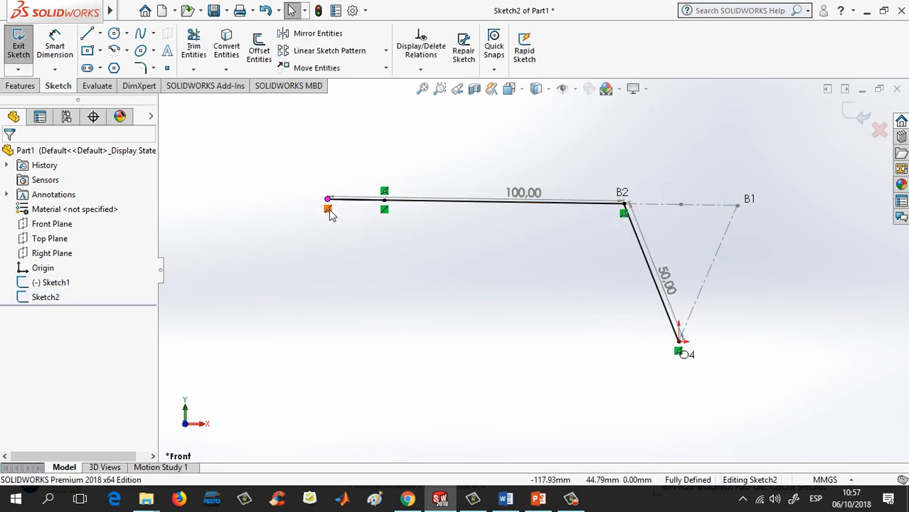
{"action": "left_click", "coordinate": [329, 212]}
{"action": "key", "text": "Delete"}
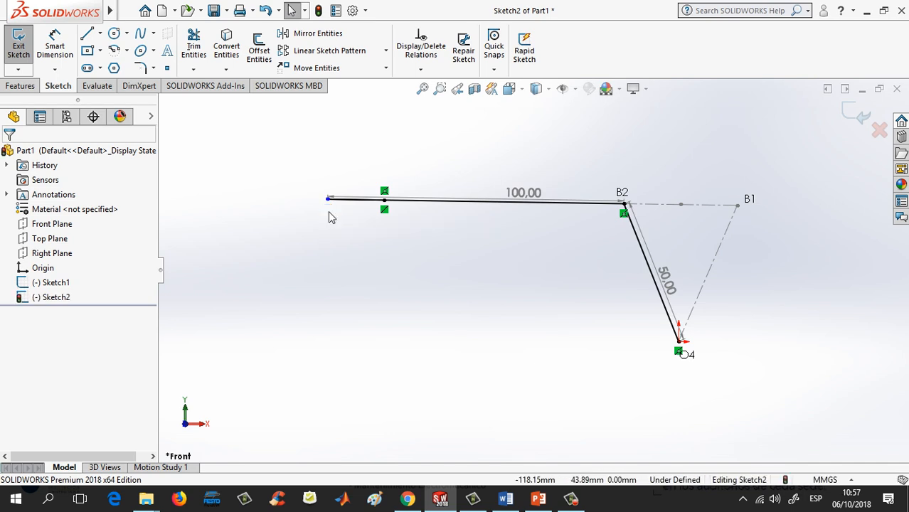
{"action": "left_click", "coordinate": [384, 210]}
{"action": "key", "text": "Delete"}
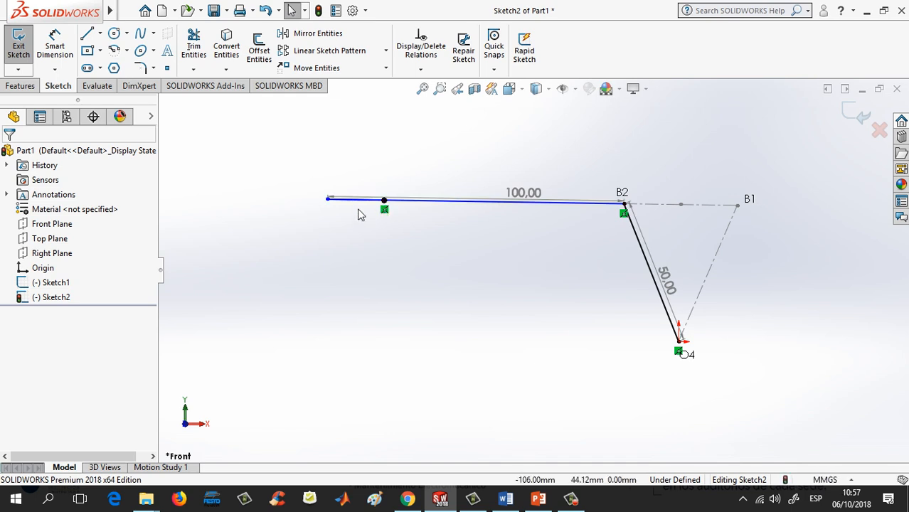
Step: Move the joint between crank and coupler upwards, off the construction line
{"action": "left_click", "coordinate": [329, 199]}
{"action": "left_click_drag", "start_coordinate": [329, 199], "coordinate": [333, 177]}
{"action": "left_click", "coordinate": [381, 253]}
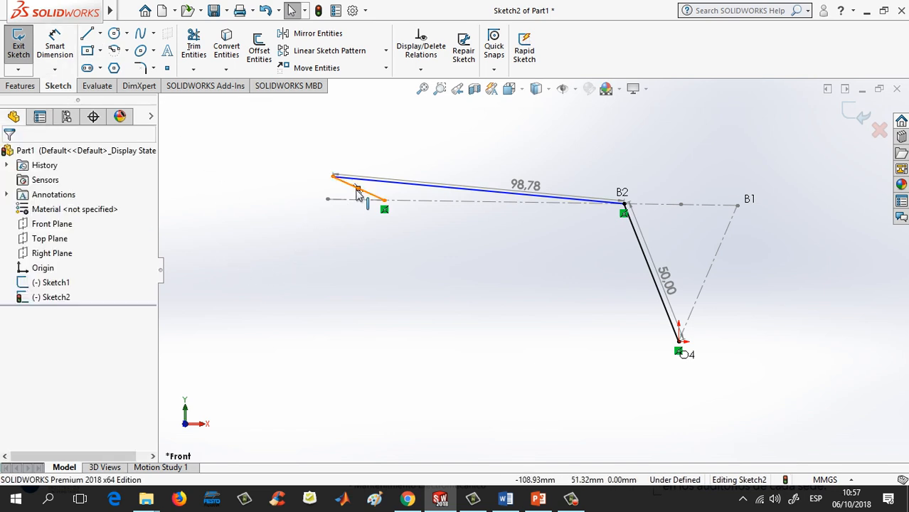
Step: Make the short crank line equal in length to the half-chord segment next to B2
{"action": "left_click", "coordinate": [358, 194]}
{"action": "left_click", "coordinate": [341, 232]}
{"action": "left_click", "coordinate": [346, 184]}
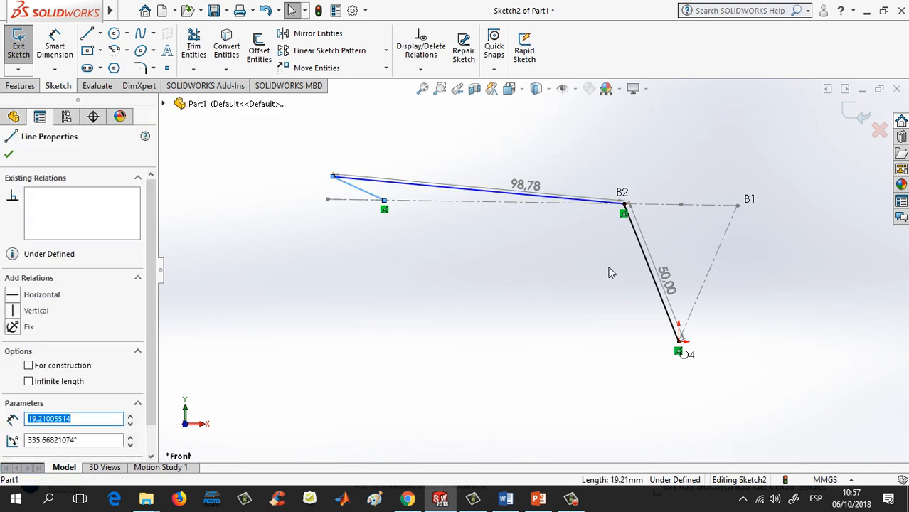
{"action": "left_click", "coordinate": [656, 205], "text": "ctrl"}
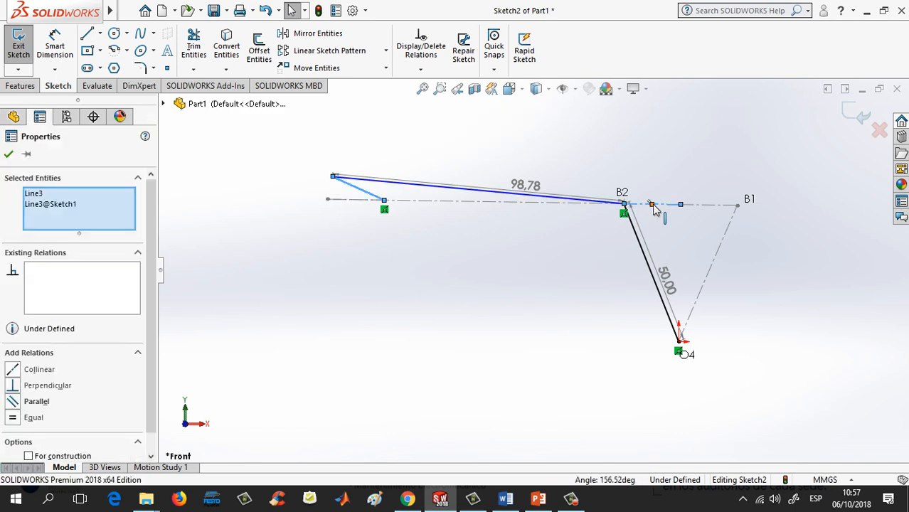
{"action": "left_click", "coordinate": [14, 420]}
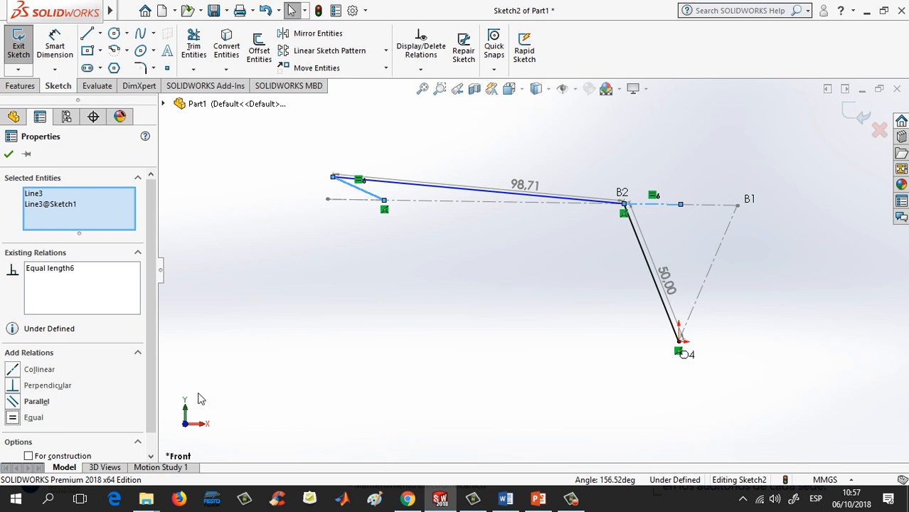
{"action": "left_click", "coordinate": [379, 352]}
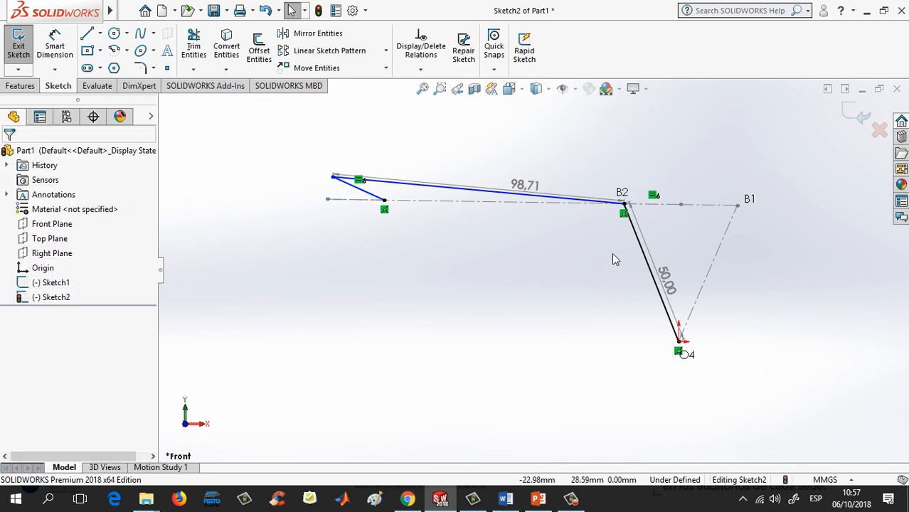
Step: Delete the coincident relation holding the coupler–rocker joint at B2 and raise the crank–coupler joint slightly
{"action": "left_click", "coordinate": [624, 215]}
{"action": "key", "text": "Delete"}
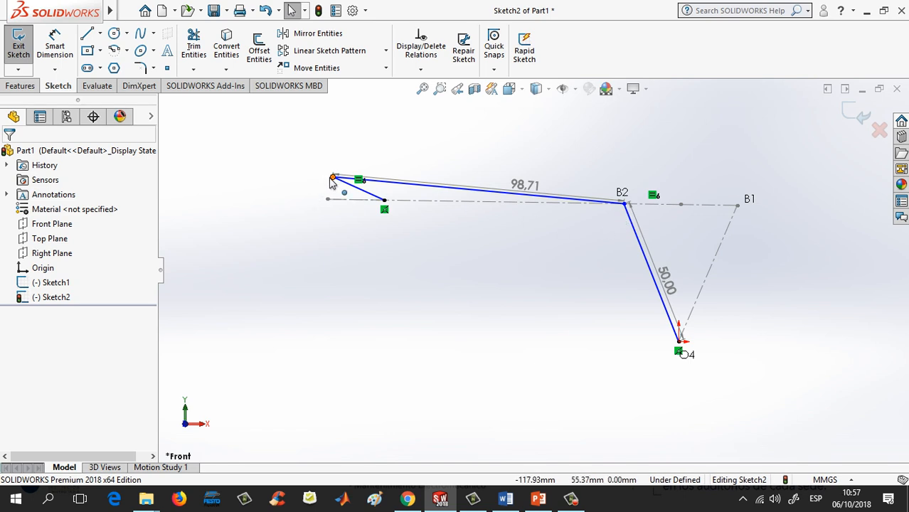
{"action": "left_click_drag", "start_coordinate": [333, 179], "coordinate": [337, 168]}
{"action": "left_click", "coordinate": [484, 253]}
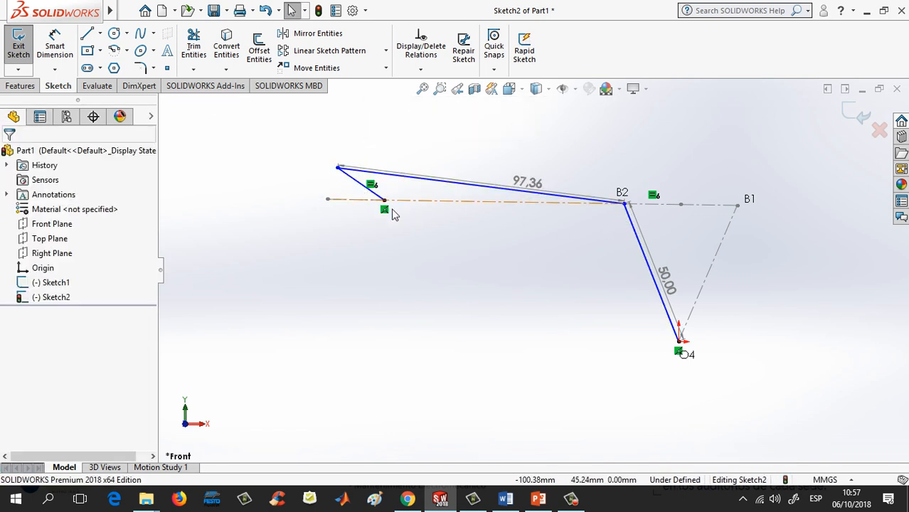
Step: Move the coupler–rocker joint off B2 towards B1 and rotate the crank joint further upwards
{"action": "left_click_drag", "start_coordinate": [625, 205], "coordinate": [641, 195]}
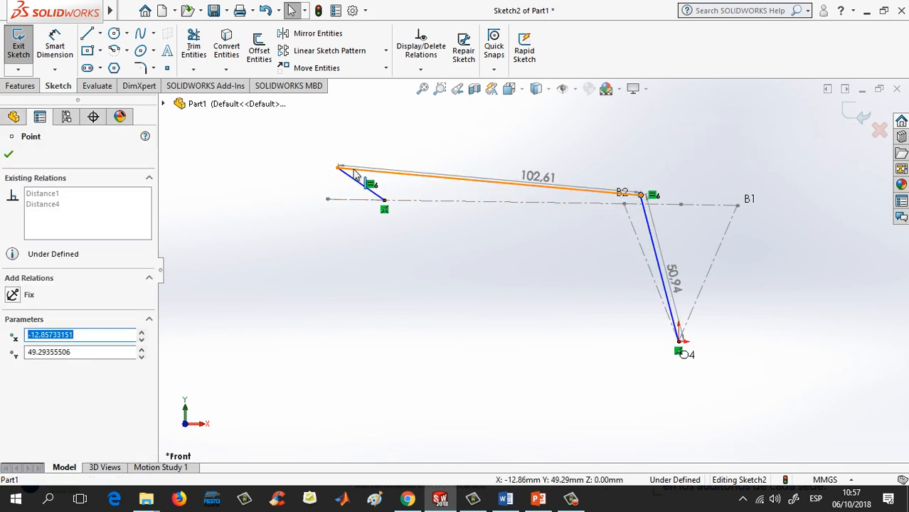
{"action": "mouse_move", "coordinate": [337, 168]}
{"action": "left_mouse_down"}
{"action": "mouse_move", "coordinate": [362, 149]}
{"action": "mouse_move", "coordinate": [351, 156]}
{"action": "left_mouse_up"}
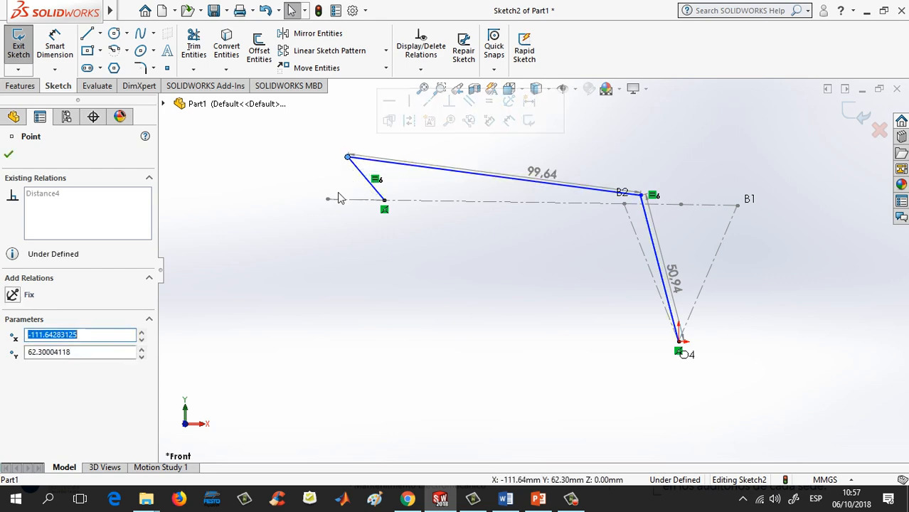
{"action": "left_click", "coordinate": [557, 291]}
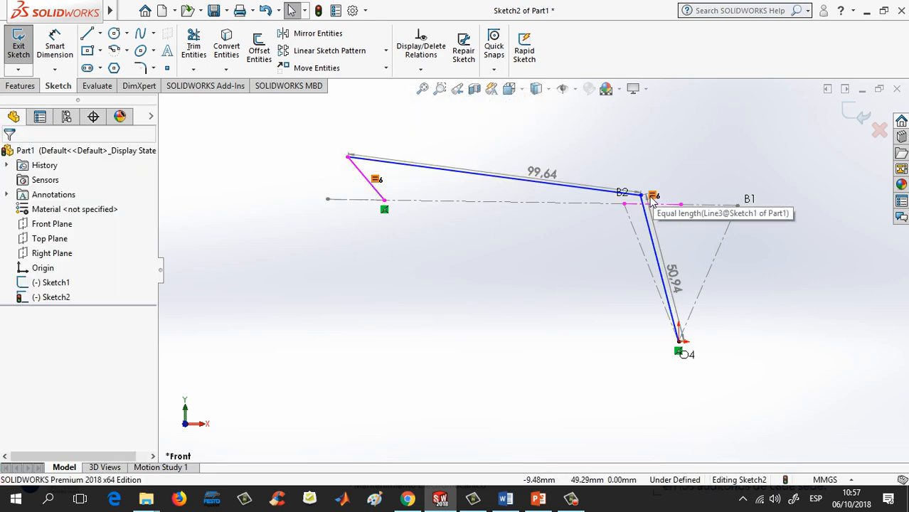
{"action": "left_click", "coordinate": [641, 197]}
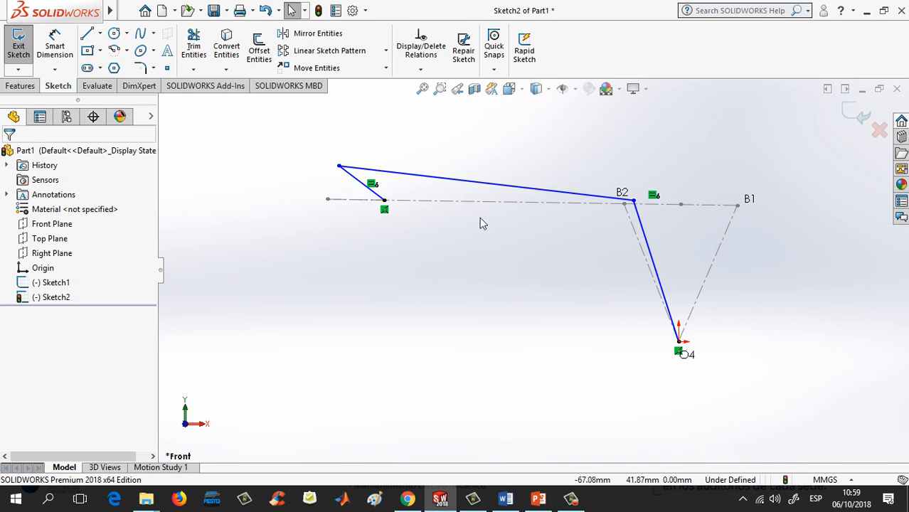
Step: Make the coupler line equal in length to the long construction line ending at B2
{"action": "left_click", "coordinate": [484, 189]}
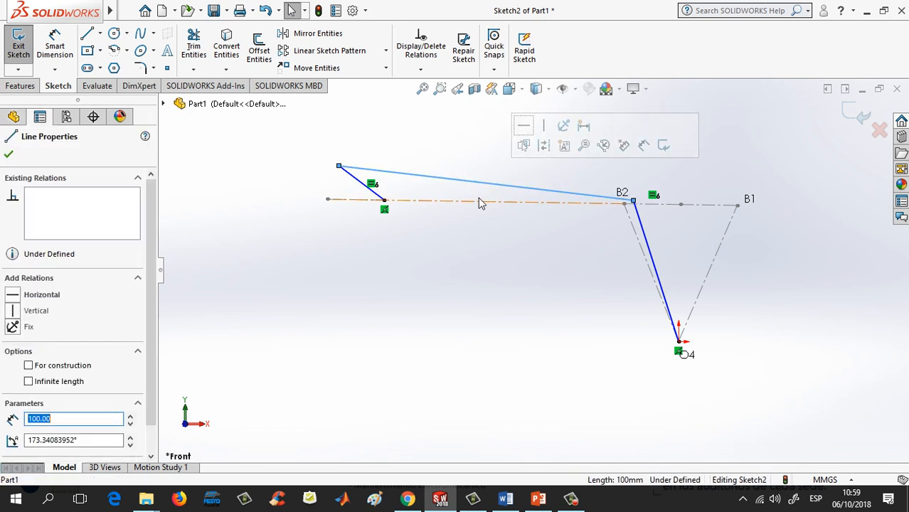
{"action": "left_click", "coordinate": [474, 203], "text": "ctrl"}
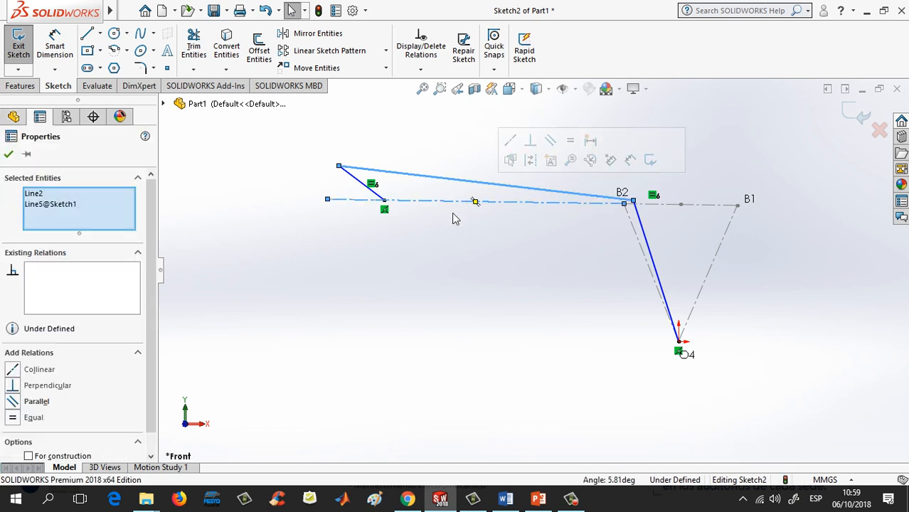
{"action": "left_click", "coordinate": [12, 419]}
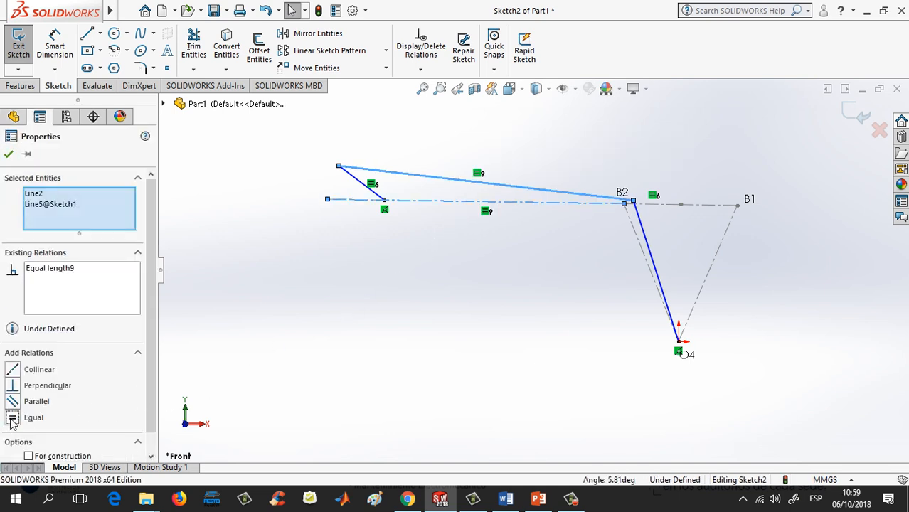
{"action": "left_click", "coordinate": [8, 154]}
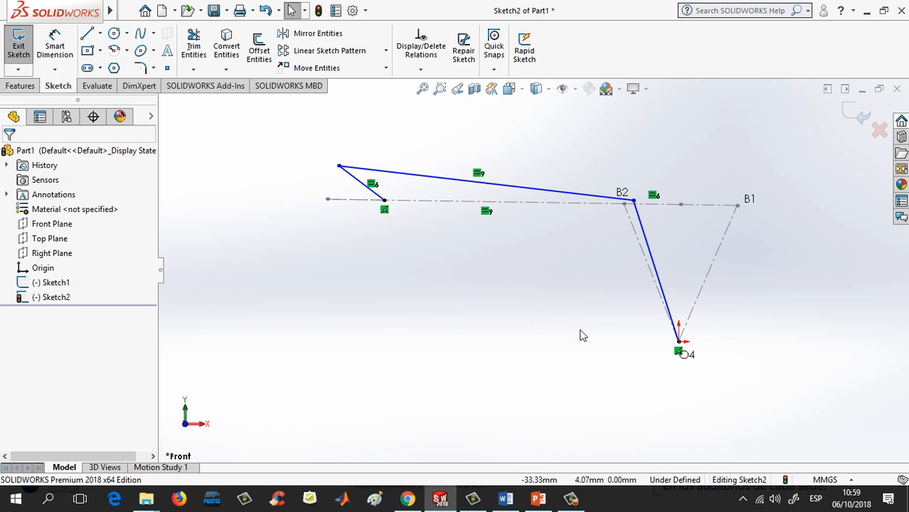
Step: Make the rocker line equal in length to construction line O4–B2 and swing the crank–coupler joint over towards B1
{"action": "left_click", "coordinate": [648, 261]}
{"action": "left_click", "coordinate": [649, 255], "text": "ctrl"}
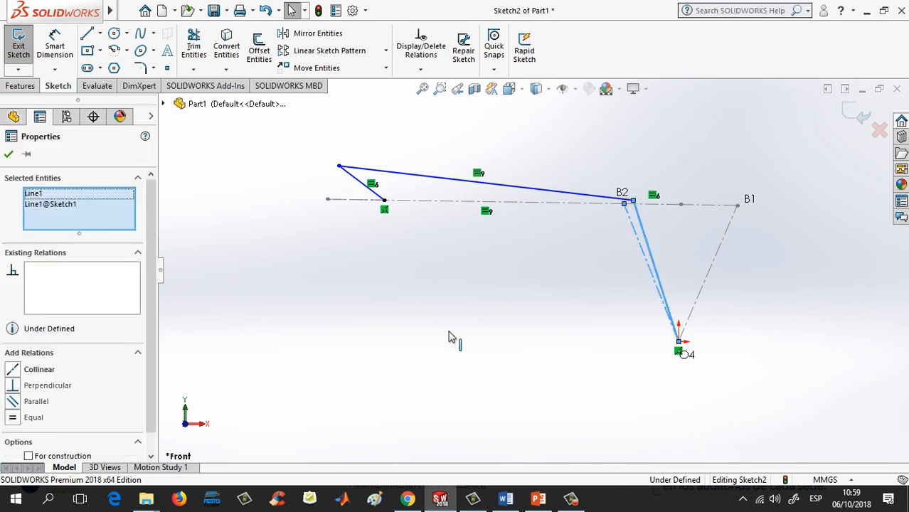
{"action": "left_click", "coordinate": [13, 419]}
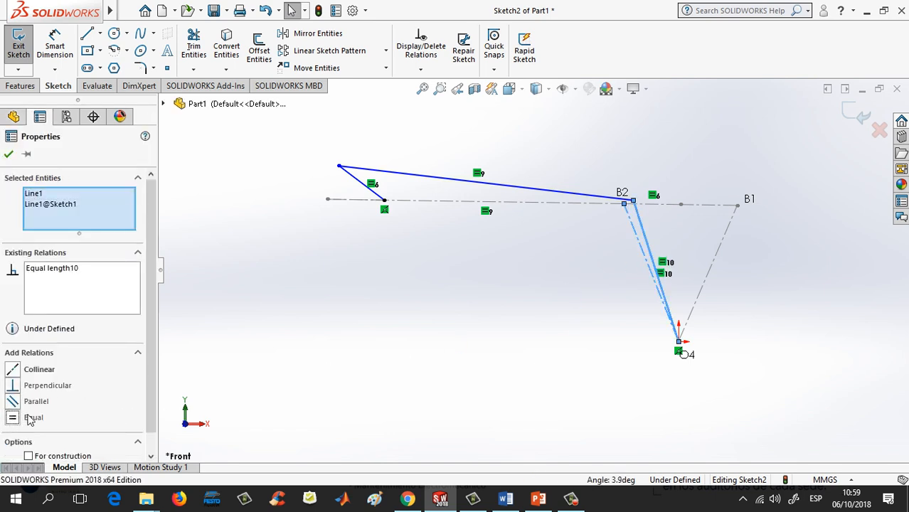
{"action": "left_click", "coordinate": [8, 153]}
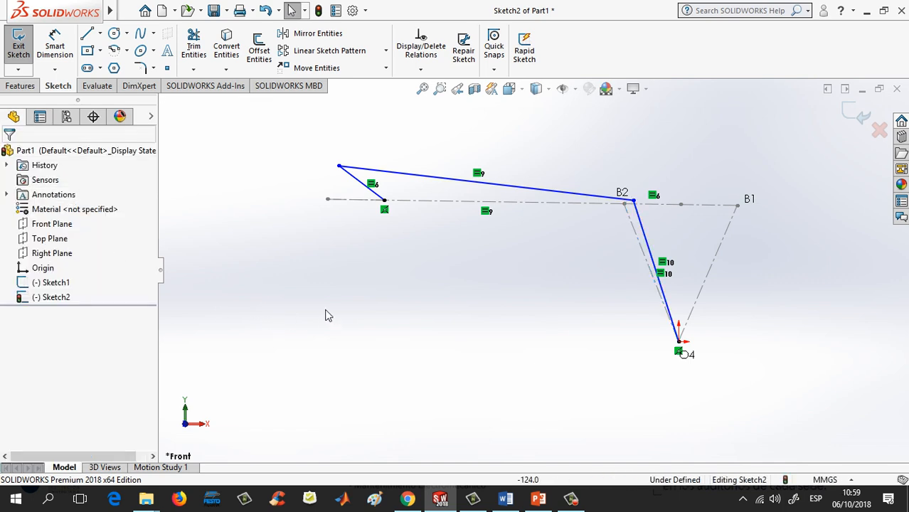
{"action": "mouse_move", "coordinate": [339, 167]}
{"action": "left_mouse_down"}
{"action": "mouse_move", "coordinate": [396, 143]}
{"action": "mouse_move", "coordinate": [519, 199]}
{"action": "mouse_move", "coordinate": [507, 236]}
{"action": "mouse_move", "coordinate": [461, 268]}
{"action": "mouse_move", "coordinate": [364, 264]}
{"action": "mouse_move", "coordinate": [326, 234]}
{"action": "mouse_move", "coordinate": [334, 183]}
{"action": "mouse_move", "coordinate": [397, 147]}
{"action": "mouse_move", "coordinate": [437, 174]}
{"action": "mouse_move", "coordinate": [387, 146]}
{"action": "mouse_move", "coordinate": [420, 162]}
{"action": "mouse_move", "coordinate": [420, 214]}
{"action": "mouse_move", "coordinate": [341, 230]}
{"action": "mouse_move", "coordinate": [333, 187]}
{"action": "mouse_move", "coordinate": [372, 148]}
{"action": "mouse_move", "coordinate": [414, 152]}
{"action": "mouse_move", "coordinate": [406, 173]}
{"action": "left_mouse_up"}
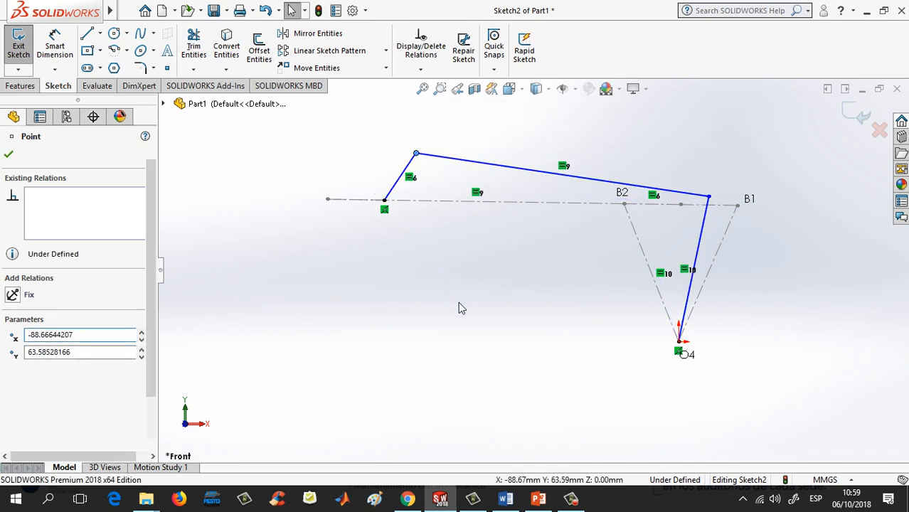
{"action": "left_click", "coordinate": [441, 367]}
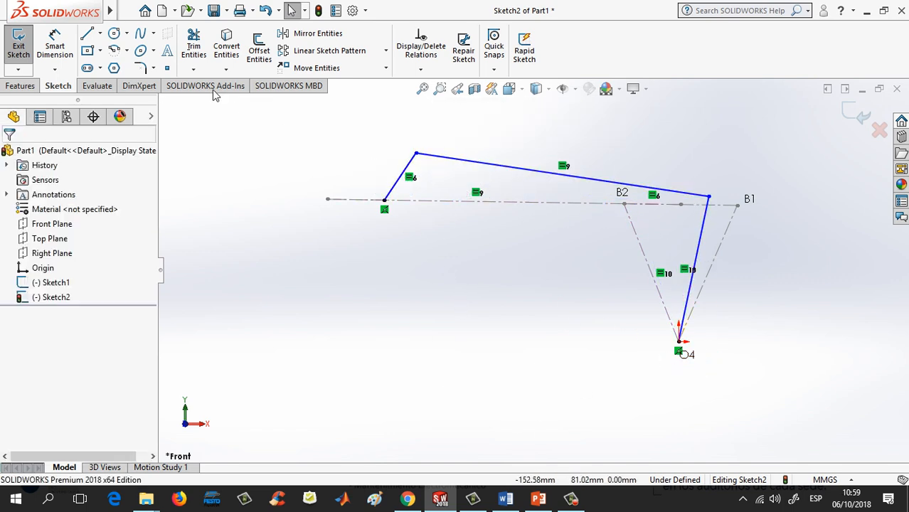
Step: Add a driven length dimension to the short crank line
{"action": "left_click", "coordinate": [55, 46]}
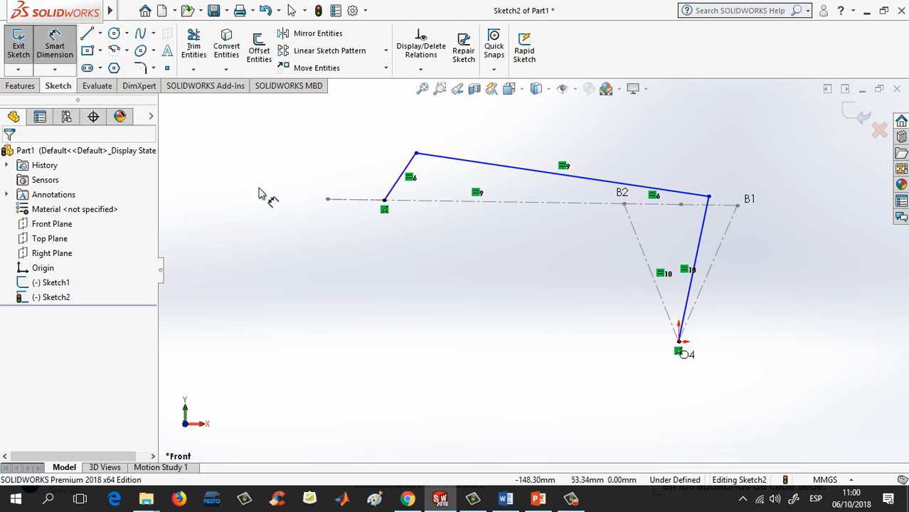
{"action": "left_click", "coordinate": [391, 191]}
{"action": "left_click", "coordinate": [377, 174]}
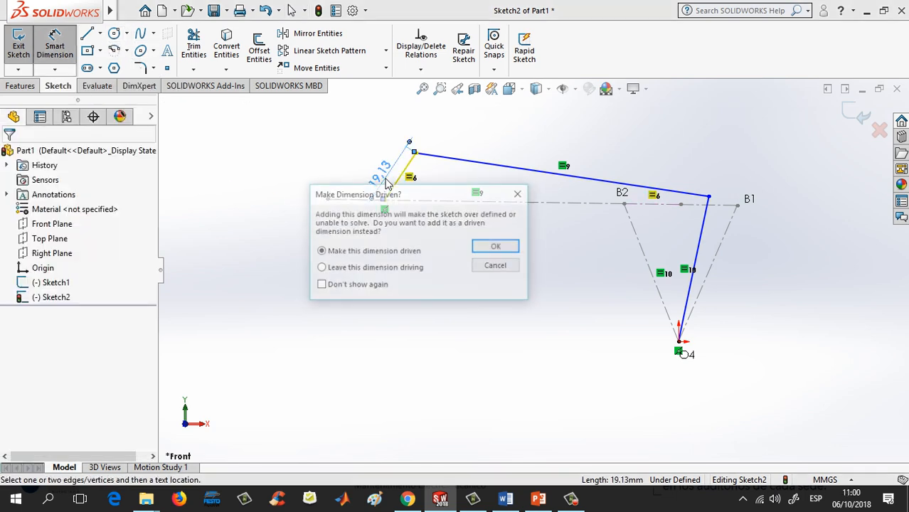
{"action": "left_click", "coordinate": [495, 246]}
{"action": "left_click", "coordinate": [506, 166]}
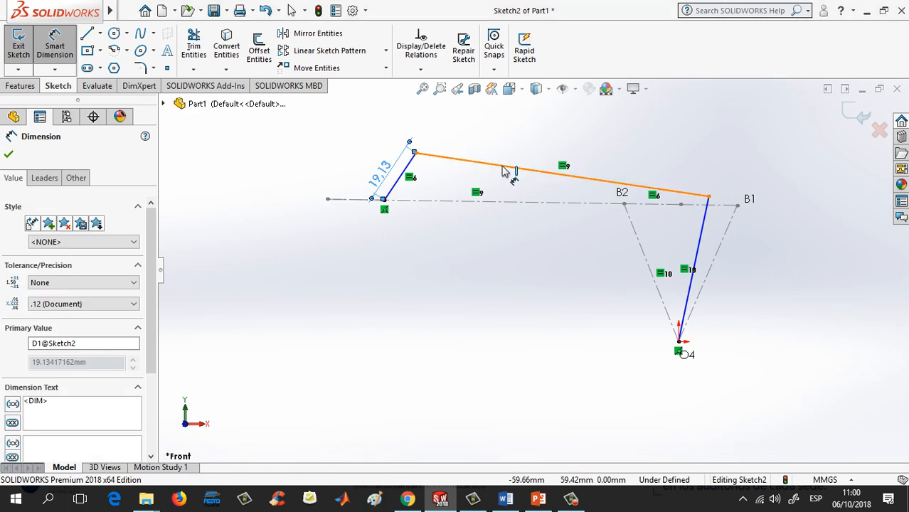
{"action": "left_click", "coordinate": [509, 158]}
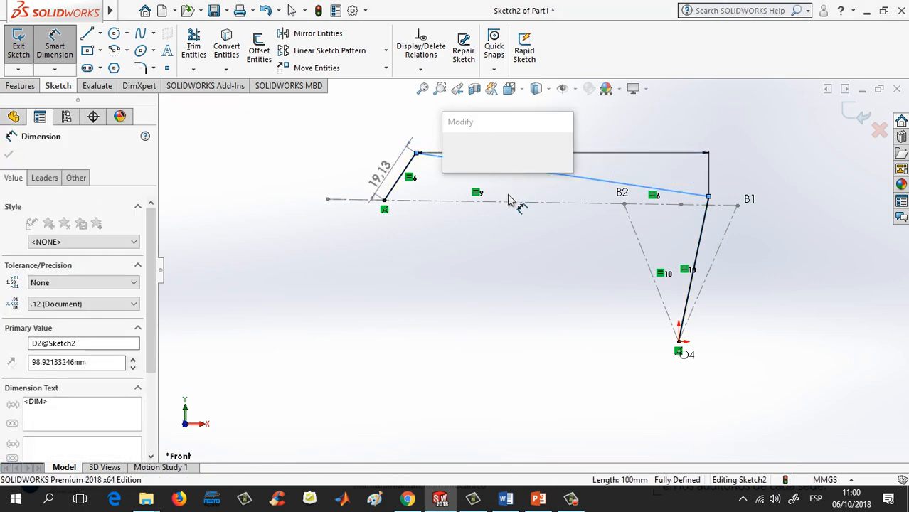
{"action": "key", "text": "Return"}
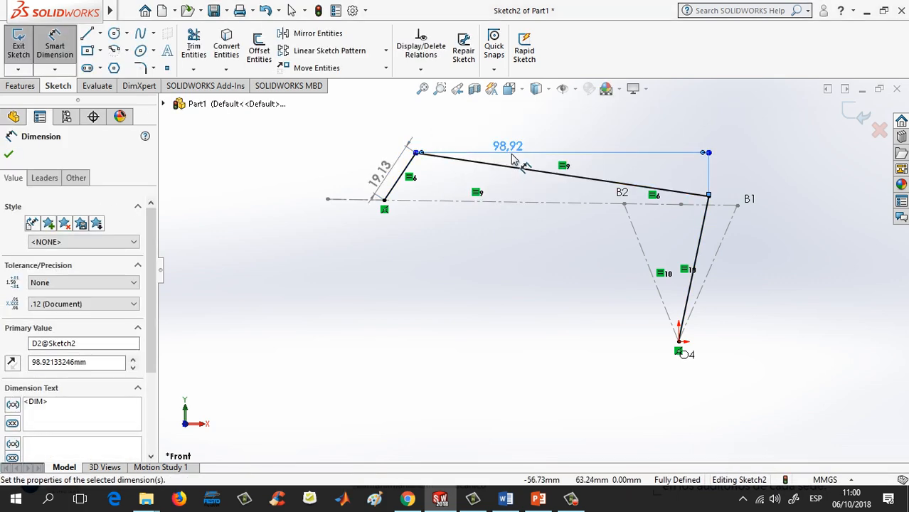
{"action": "key", "text": "Escape"}
{"action": "left_click", "coordinate": [596, 161]}
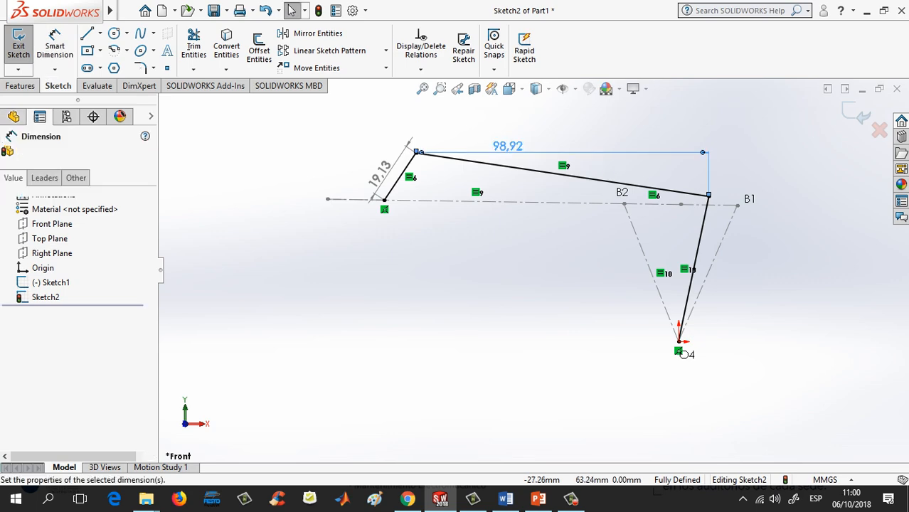
{"action": "key", "text": "Delete"}
Step: Add driven length dimensions aligned with the coupler line and the rocker line
{"action": "left_click", "coordinate": [61, 58]}
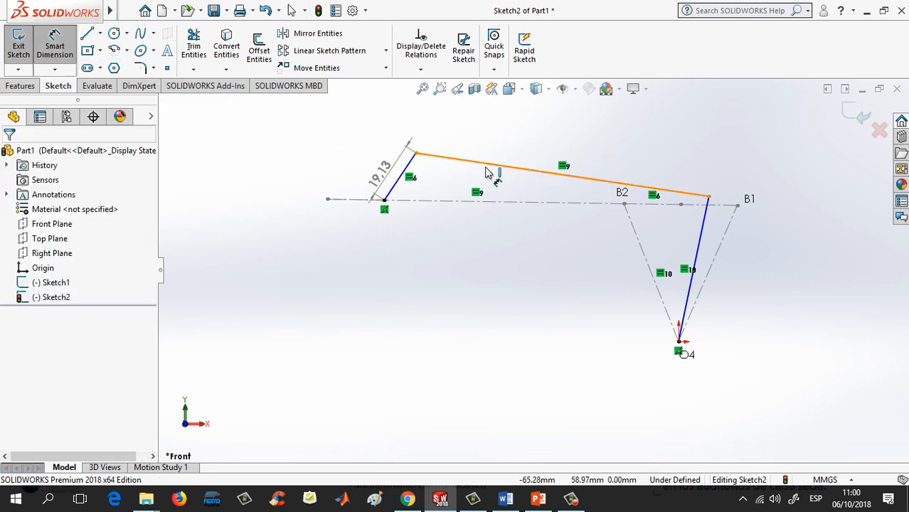
{"action": "left_click", "coordinate": [489, 169]}
{"action": "left_click", "coordinate": [496, 164]}
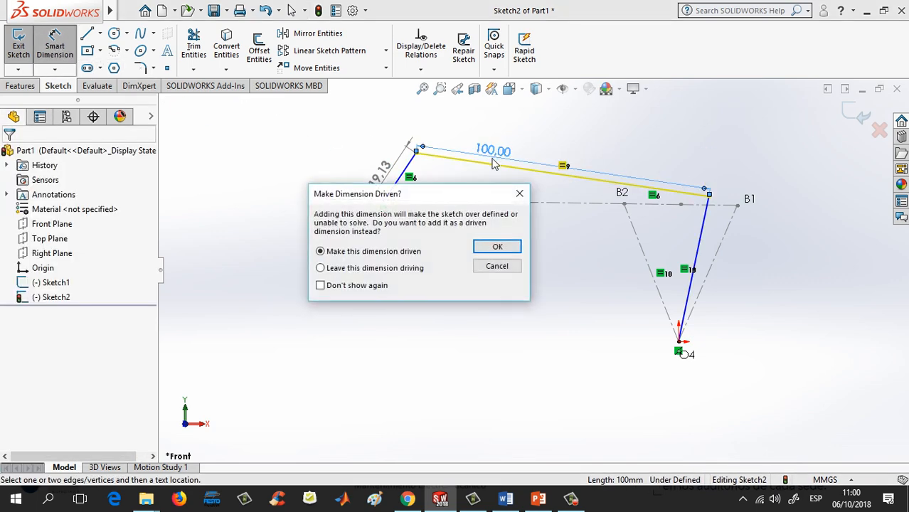
{"action": "left_click", "coordinate": [500, 246]}
{"action": "left_click", "coordinate": [701, 252]}
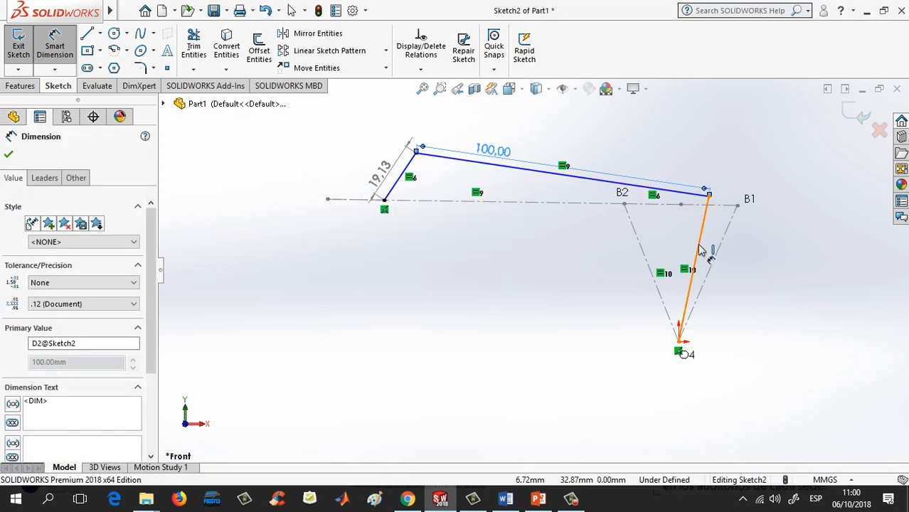
{"action": "left_click", "coordinate": [707, 254]}
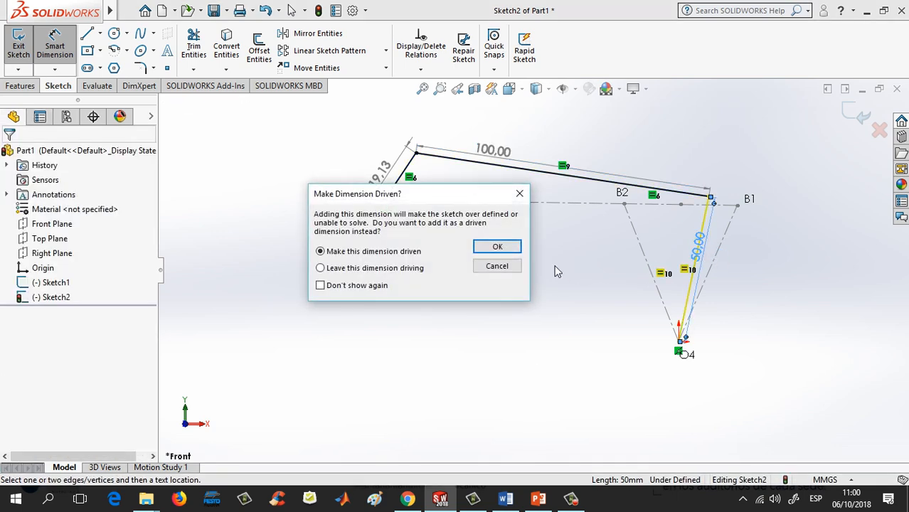
{"action": "left_click", "coordinate": [498, 247]}
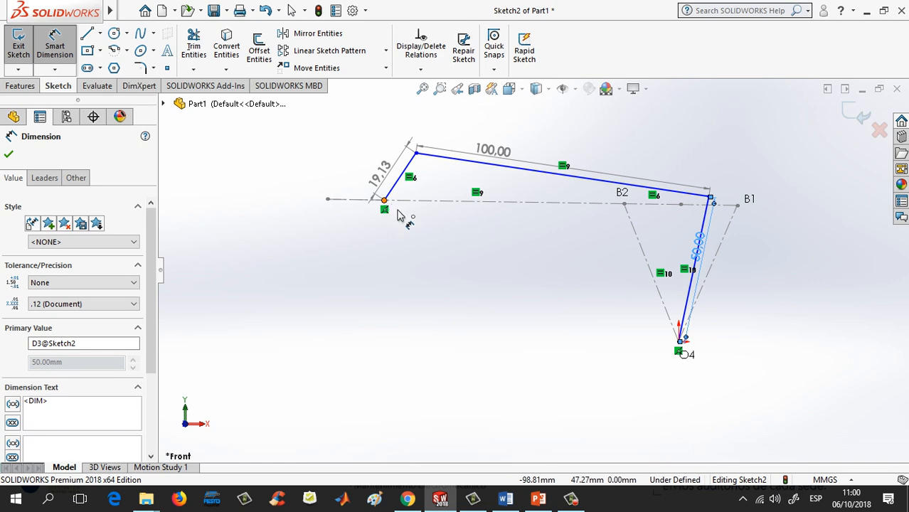
Step: Add a driven distance dimension between the crank's fixed pivot and O4, reposition its text along the line, and close the sketch
{"action": "left_click", "coordinate": [384, 200]}
{"action": "left_click", "coordinate": [680, 342]}
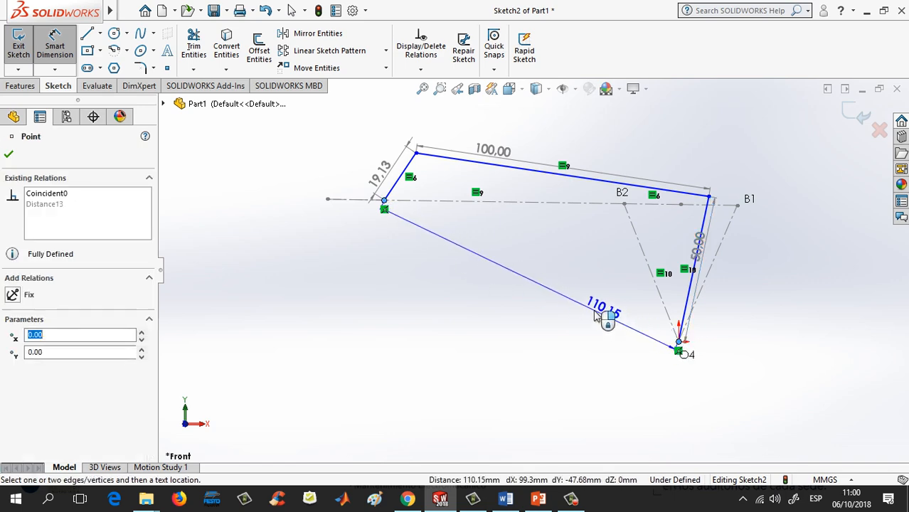
{"action": "left_click", "coordinate": [562, 304]}
{"action": "left_click", "coordinate": [499, 246]}
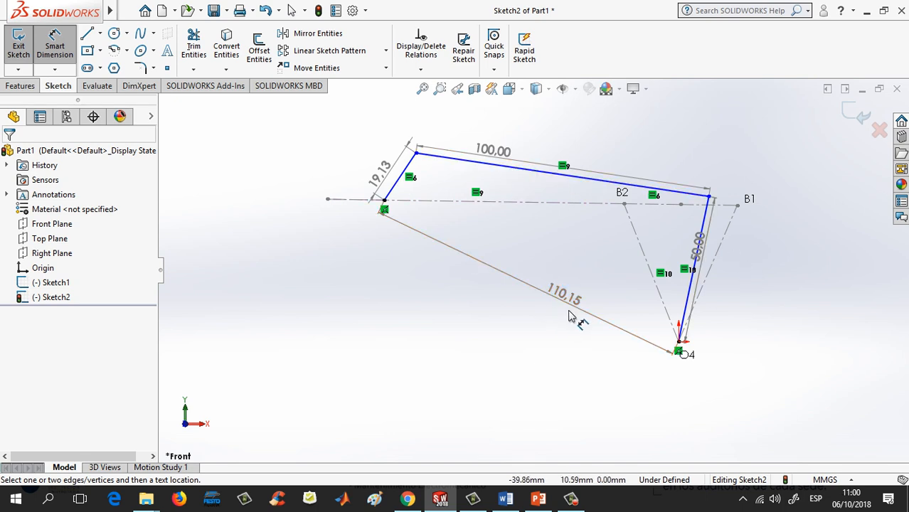
{"action": "key", "text": "Escape"}
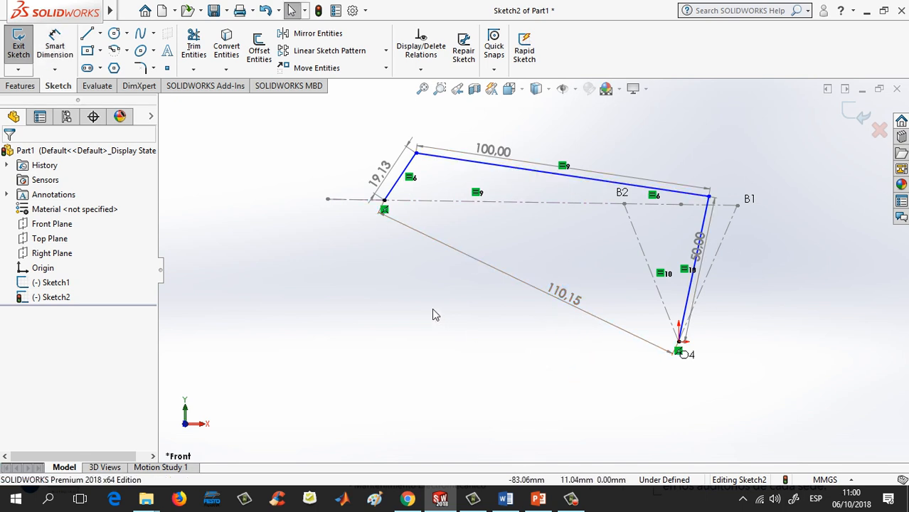
{"action": "left_click_drag", "start_coordinate": [573, 305], "coordinate": [539, 288]}
{"action": "left_click", "coordinate": [503, 308]}
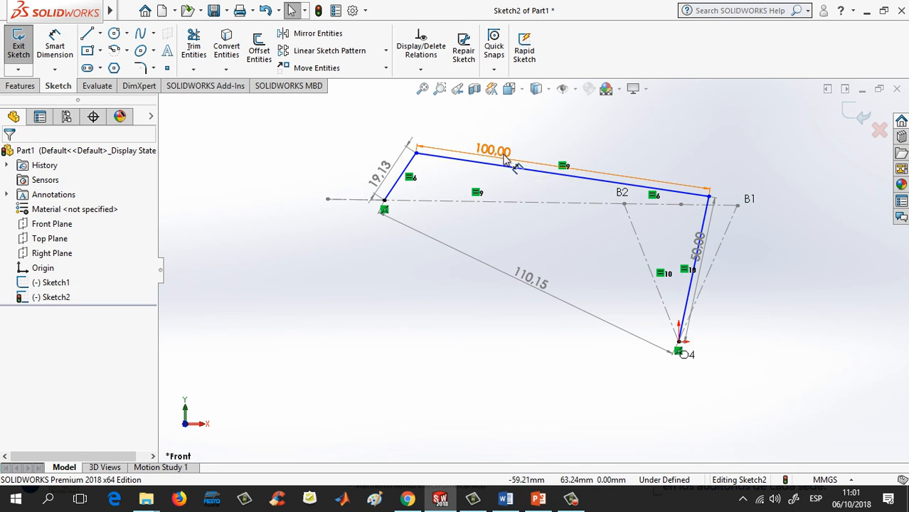
{"action": "left_click", "coordinate": [852, 121]}
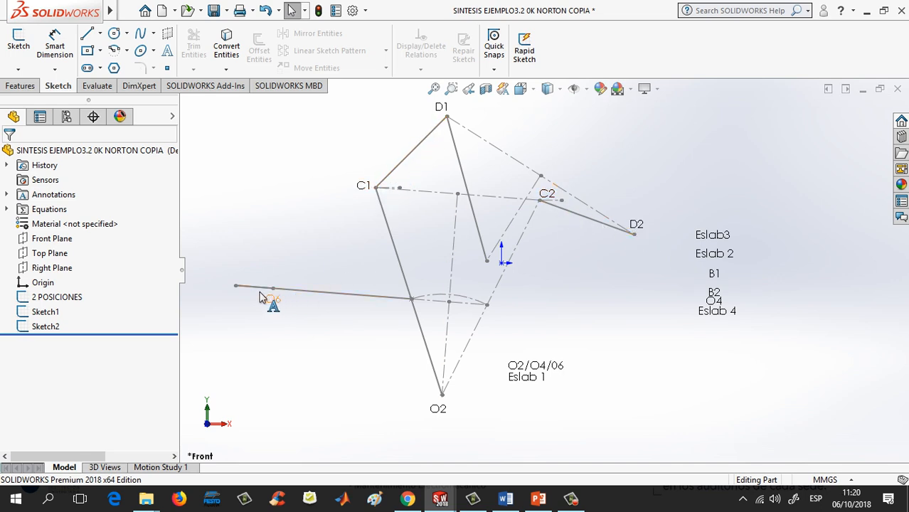
{"action": "double_click", "coordinate": [237, 287]}
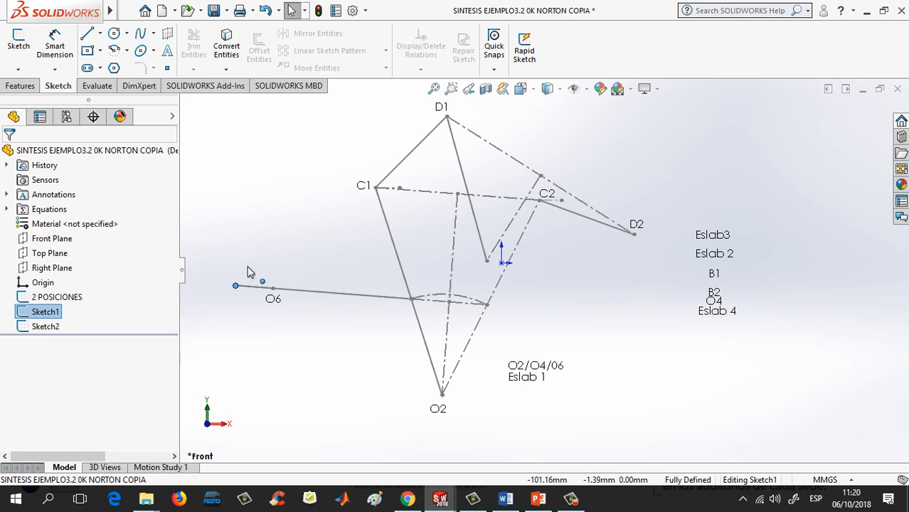
{"action": "left_click", "coordinate": [293, 271]}
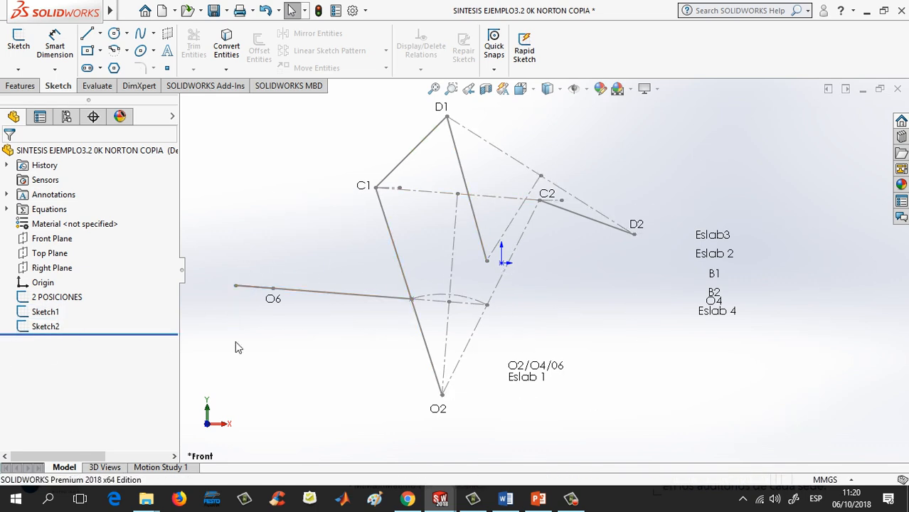
{"action": "left_click_drag", "start_coordinate": [235, 286], "coordinate": [255, 258]}
{"action": "left_click", "coordinate": [284, 233]}
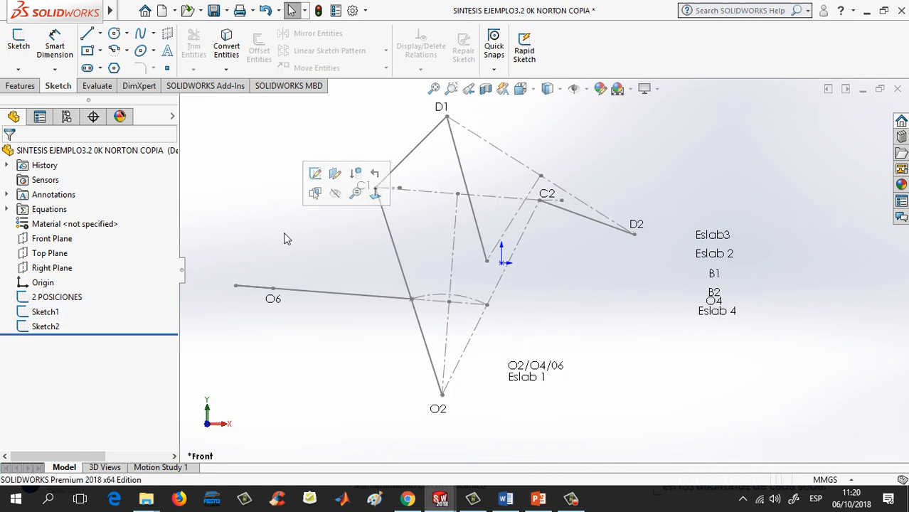
Step: Edit Sketch2 of SINTESIS EJEMPLO3.2 0K NORTON COPIA and rotate the crank joint above O6 to swing the linkage towards C2–D2
{"action": "double_click", "coordinate": [659, 210]}
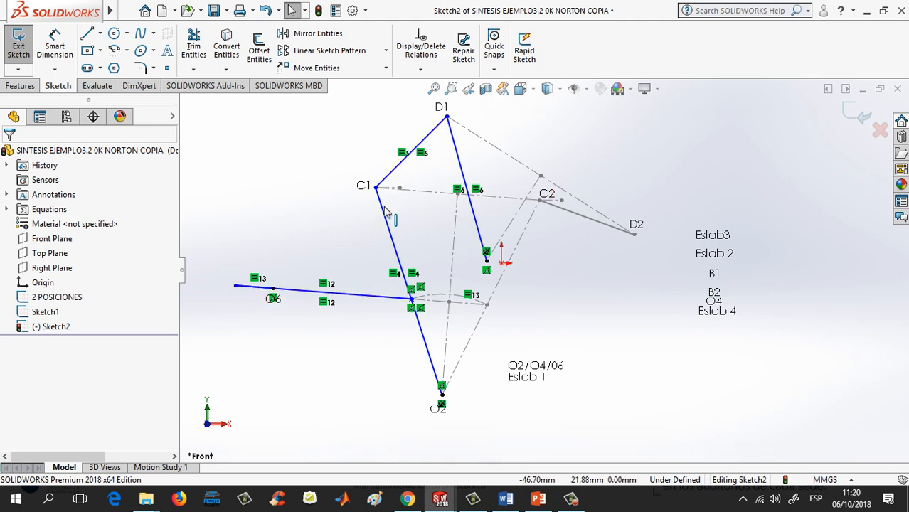
{"action": "left_click_drag", "start_coordinate": [236, 289], "coordinate": [287, 254]}
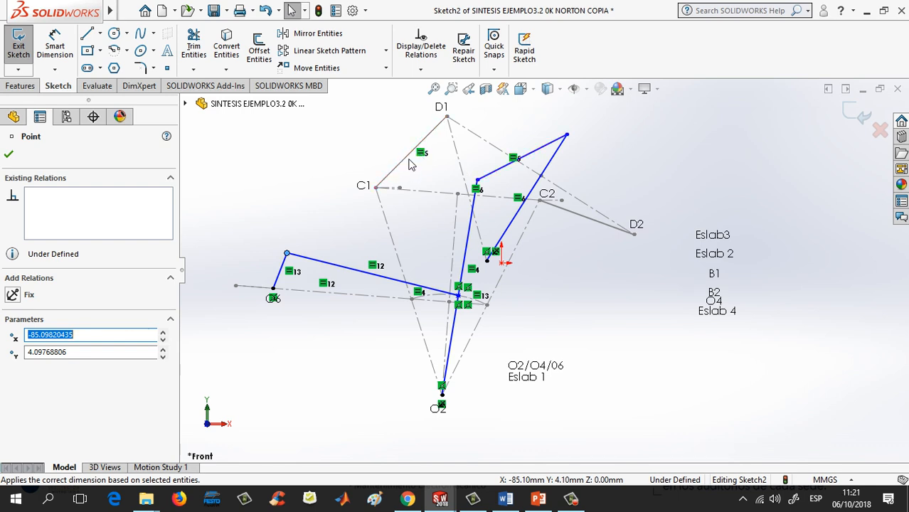
{"action": "left_click", "coordinate": [506, 172]}
{"action": "left_click", "coordinate": [621, 186]}
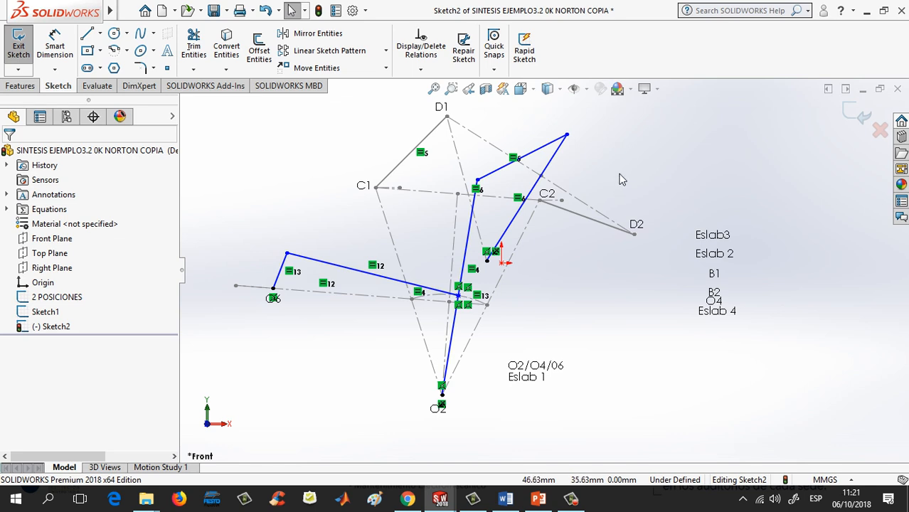
Step: Move the upper joint of the O2 link back towards C1 and leave the sketch
{"action": "left_click_drag", "start_coordinate": [477, 180], "coordinate": [409, 181]}
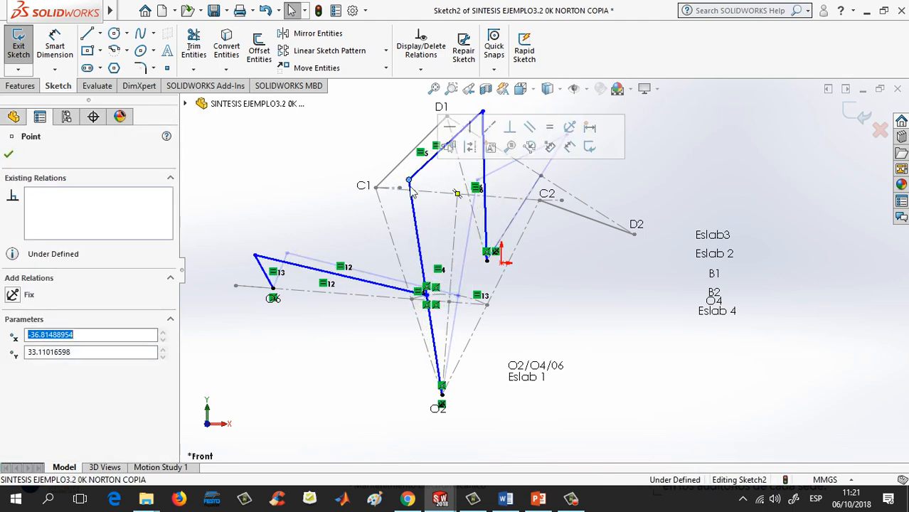
{"action": "left_click", "coordinate": [572, 319]}
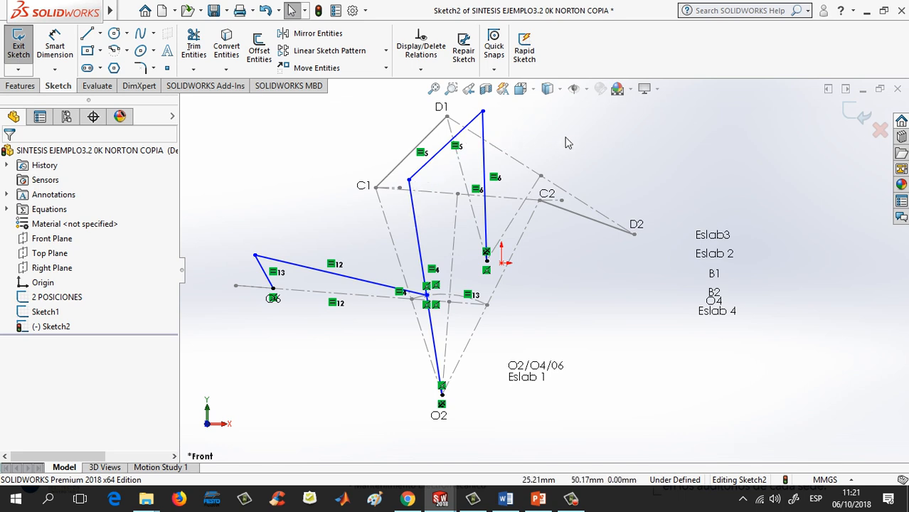
{"action": "left_click", "coordinate": [855, 114]}
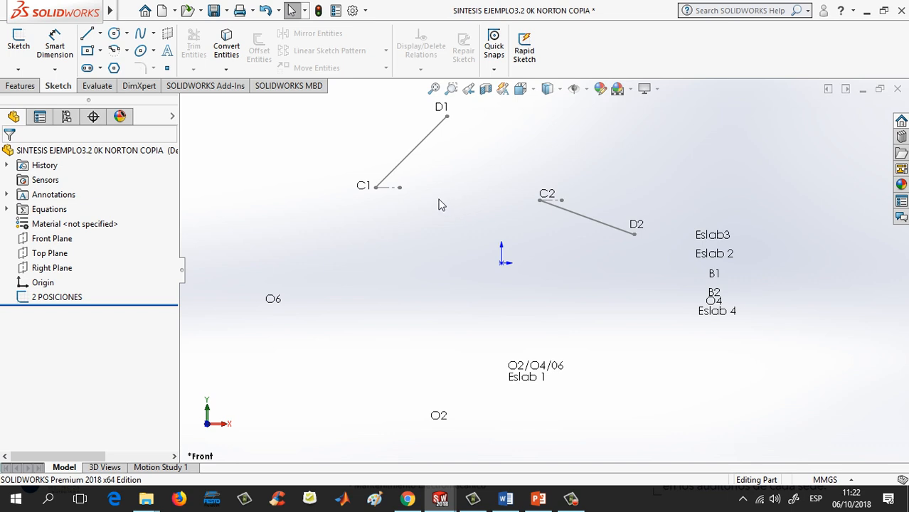
Step: Display the dimensions of the 2 POSICIONES sketch
{"action": "left_click", "coordinate": [54, 297]}
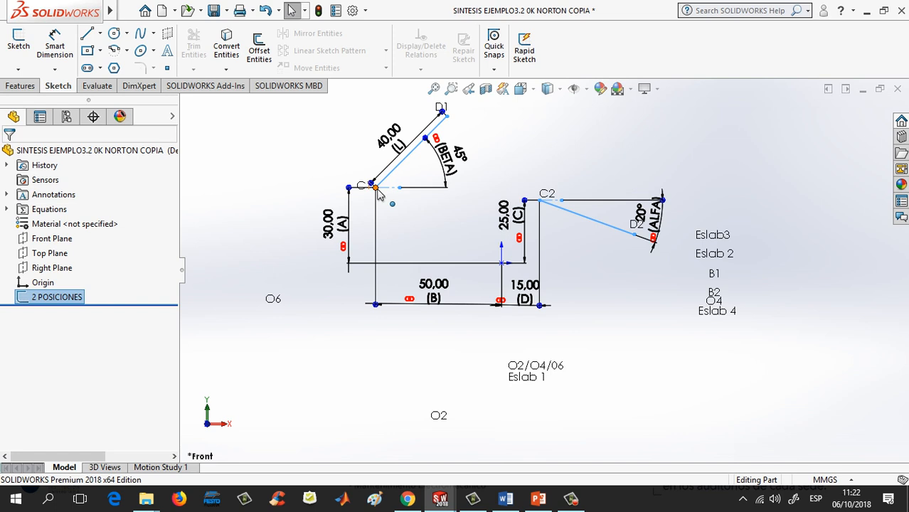
Step: Move the C1 label slightly up and away from its endpoint, and open the 2 POSICIONES sketch for editing
{"action": "left_click_drag", "start_coordinate": [363, 183], "coordinate": [359, 176]}
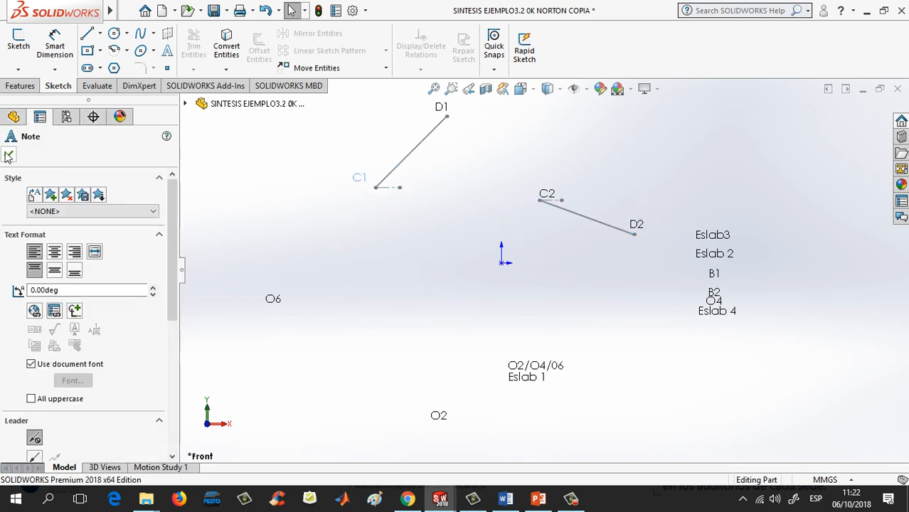
{"action": "left_click", "coordinate": [9, 154]}
{"action": "left_click", "coordinate": [57, 297]}
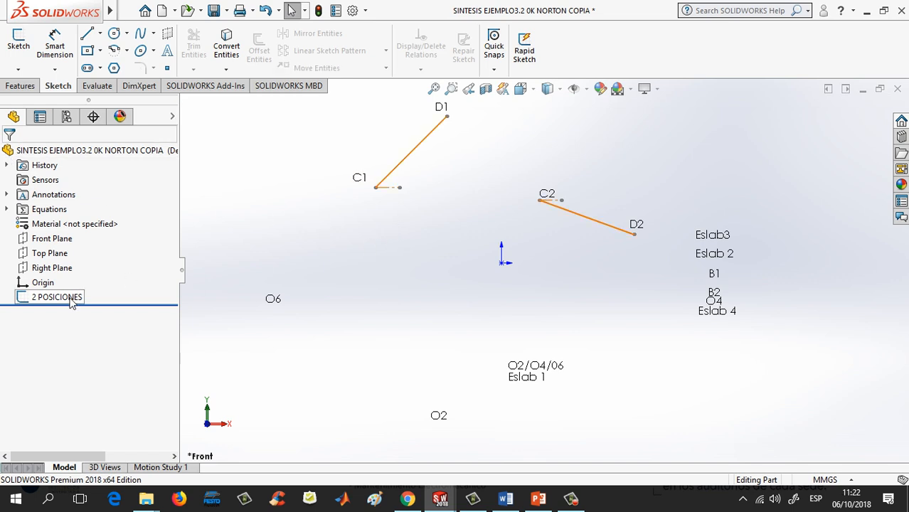
{"action": "left_click", "coordinate": [96, 258]}
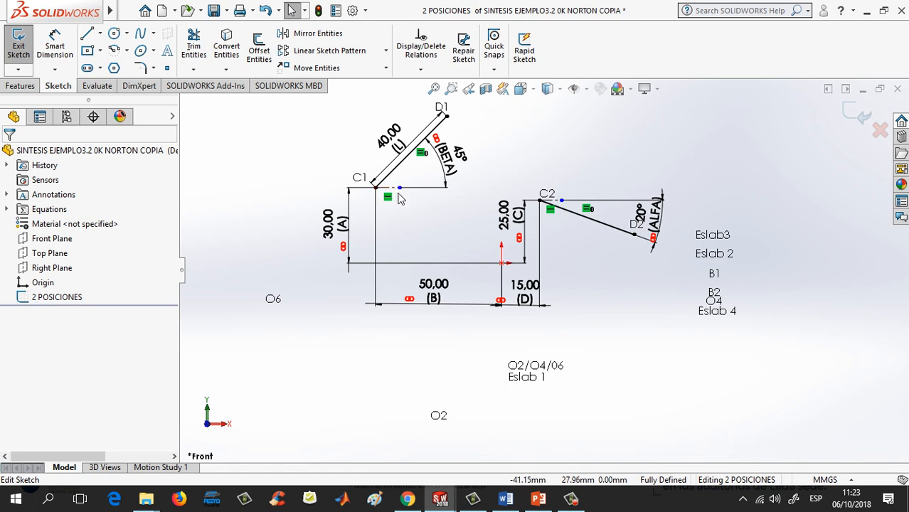
{"action": "left_click", "coordinate": [400, 188]}
{"action": "left_click", "coordinate": [404, 197]}
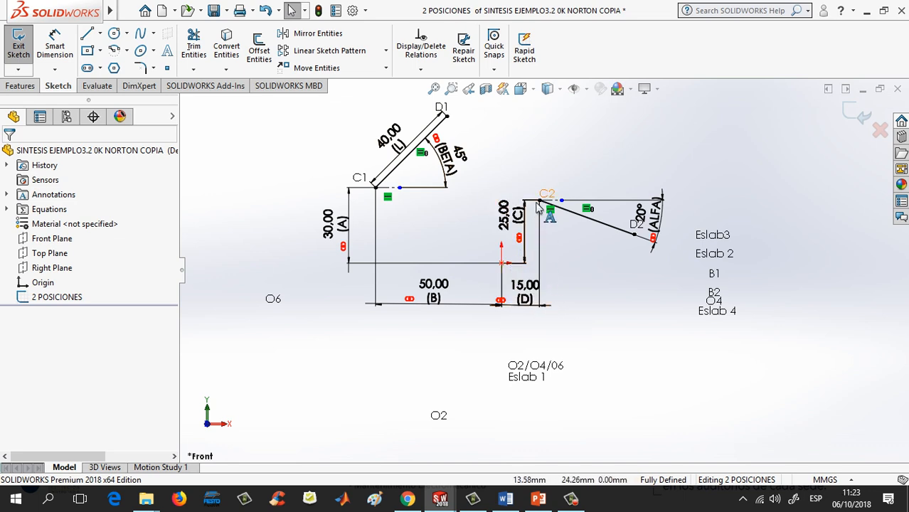
Step: Raise the C2 label clear of its point and extend the horizontal centerline at C2 until its free end lies at X about 30 mm
{"action": "left_click_drag", "start_coordinate": [544, 191], "coordinate": [543, 185]}
{"action": "left_click", "coordinate": [592, 172]}
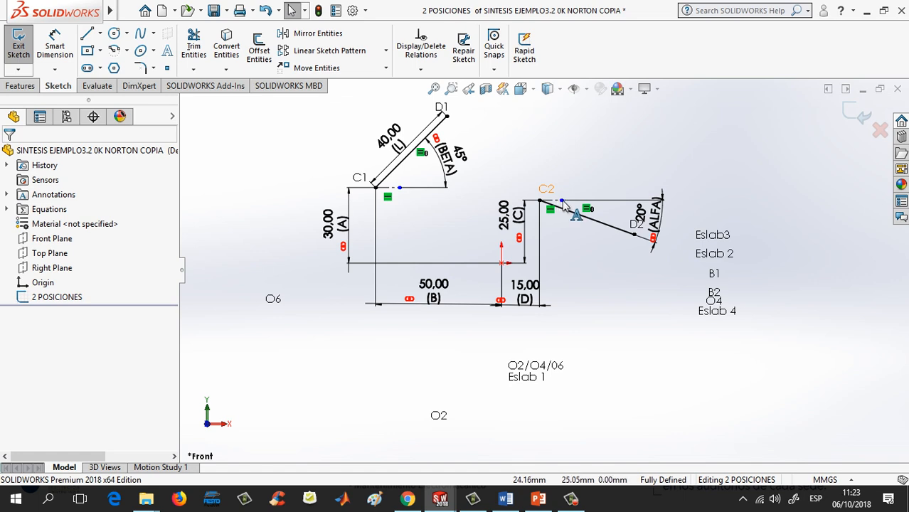
{"action": "left_click_drag", "start_coordinate": [562, 201], "coordinate": [578, 200]}
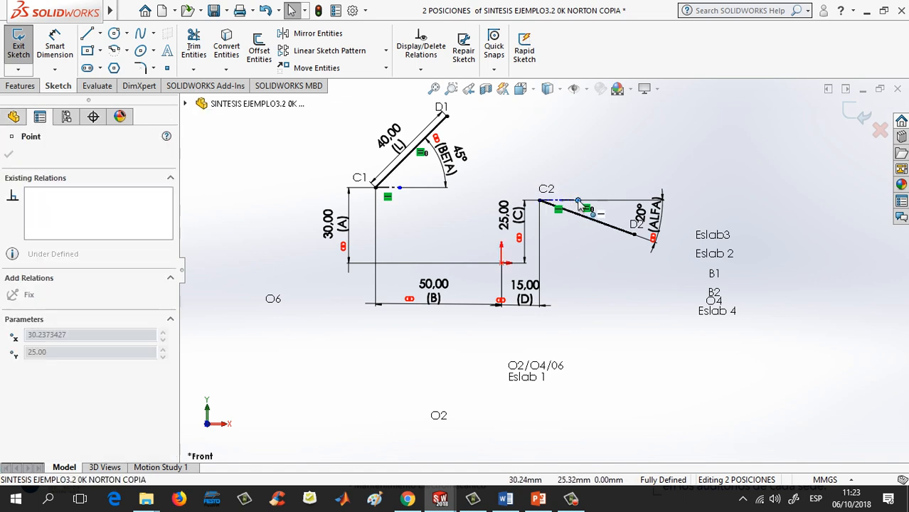
{"action": "left_click", "coordinate": [574, 244]}
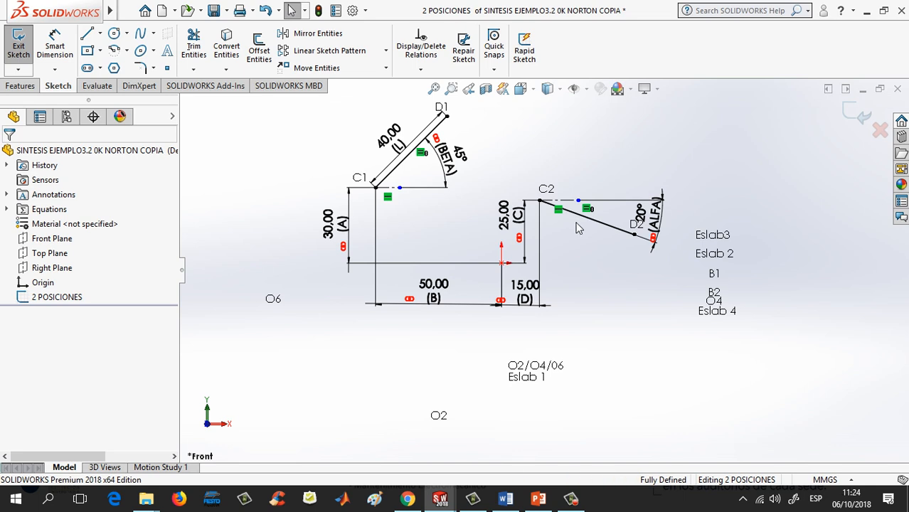
Step: Save the part, close the 2 POSICIONES sketch and start a new sketch on the Front Plane
{"action": "left_click", "coordinate": [214, 10]}
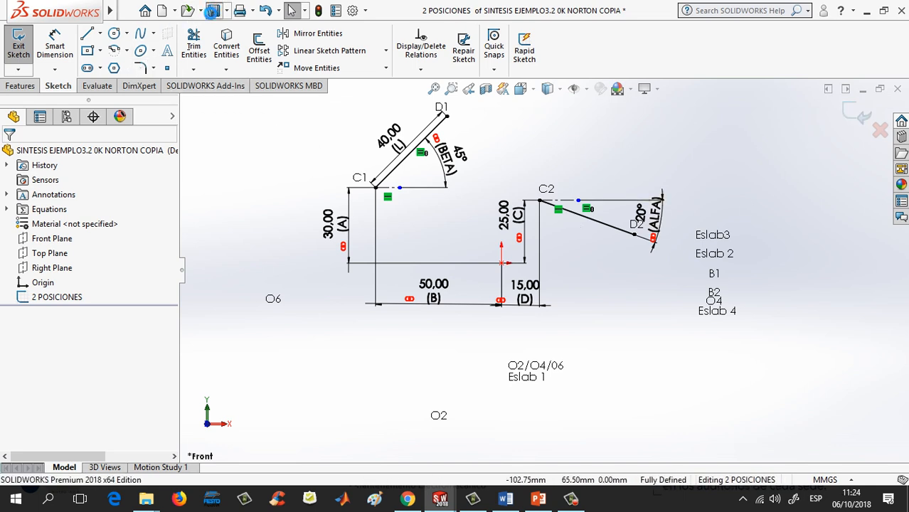
{"action": "left_click", "coordinate": [863, 116]}
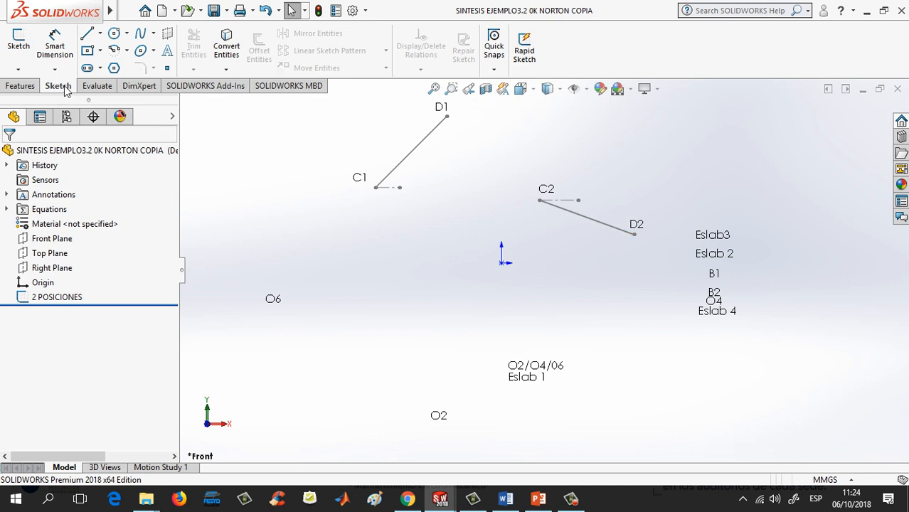
{"action": "left_click", "coordinate": [19, 42]}
{"action": "left_click", "coordinate": [185, 104]}
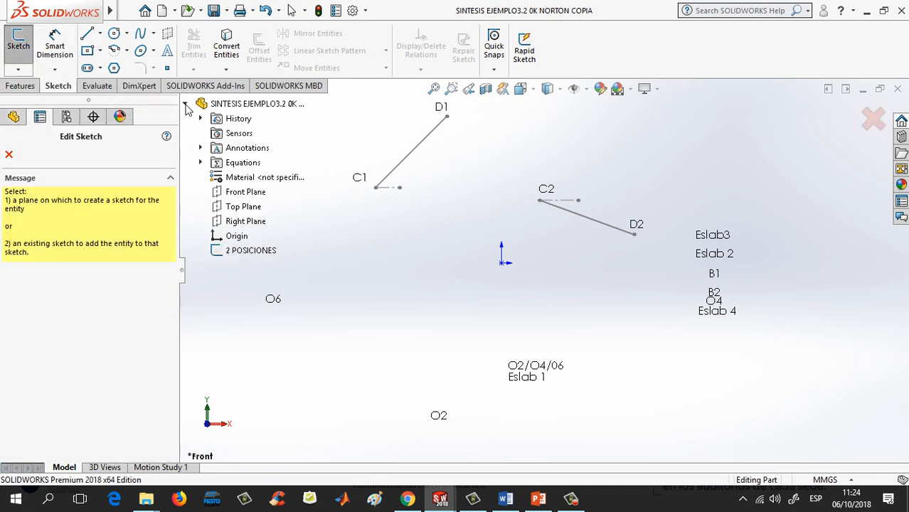
{"action": "left_click", "coordinate": [245, 192]}
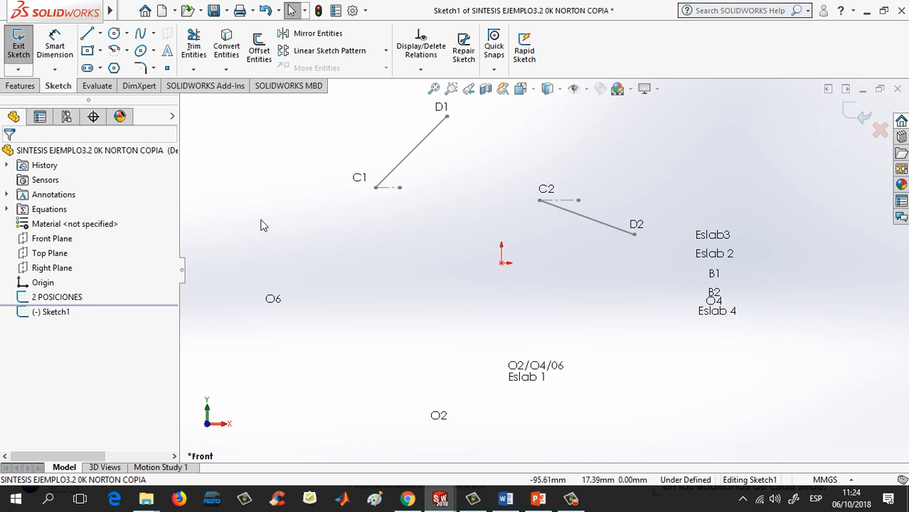
Step: Draw a centerline joining C1 to C2
{"action": "left_click", "coordinate": [100, 33]}
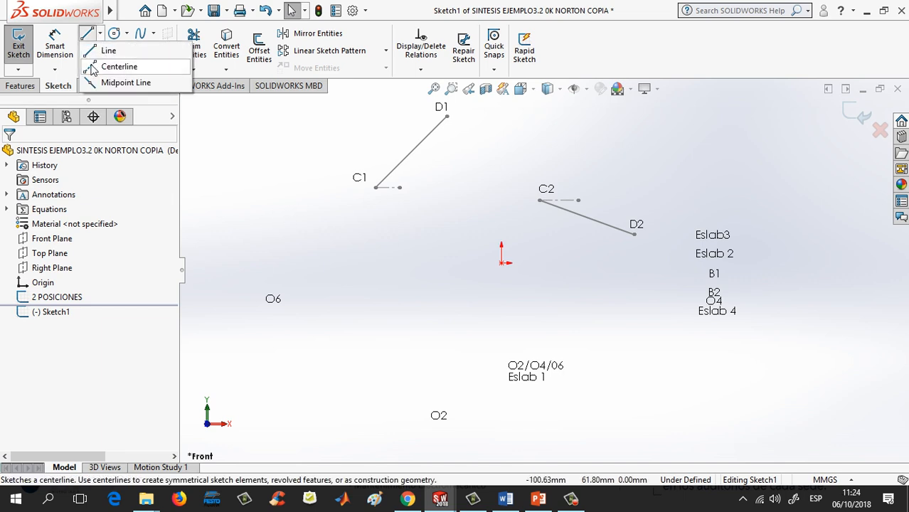
{"action": "left_click", "coordinate": [93, 68]}
{"action": "left_click", "coordinate": [376, 189]}
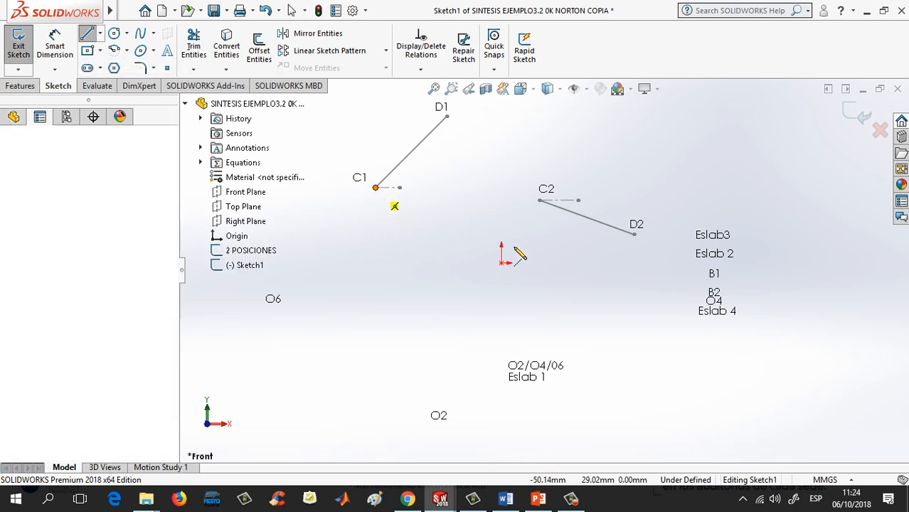
{"action": "left_click", "coordinate": [540, 202]}
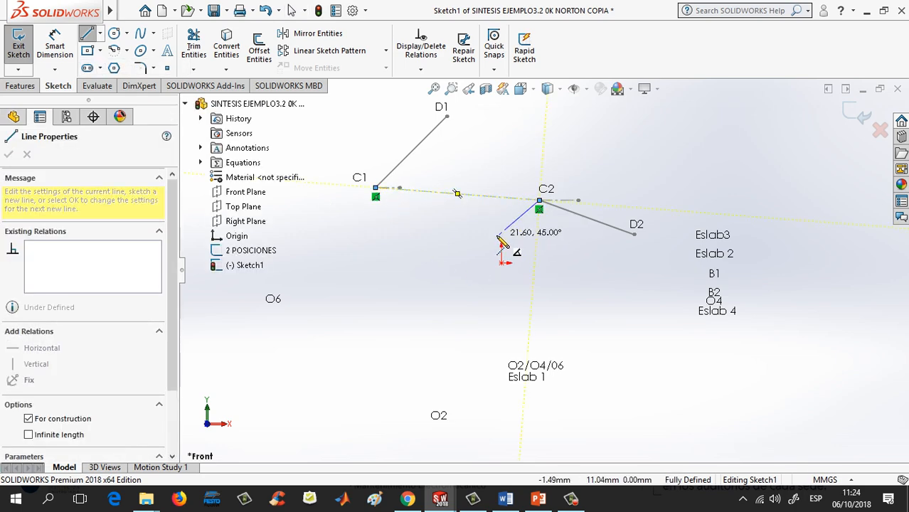
{"action": "key", "text": "Escape"}
{"action": "key", "text": "Escape"}
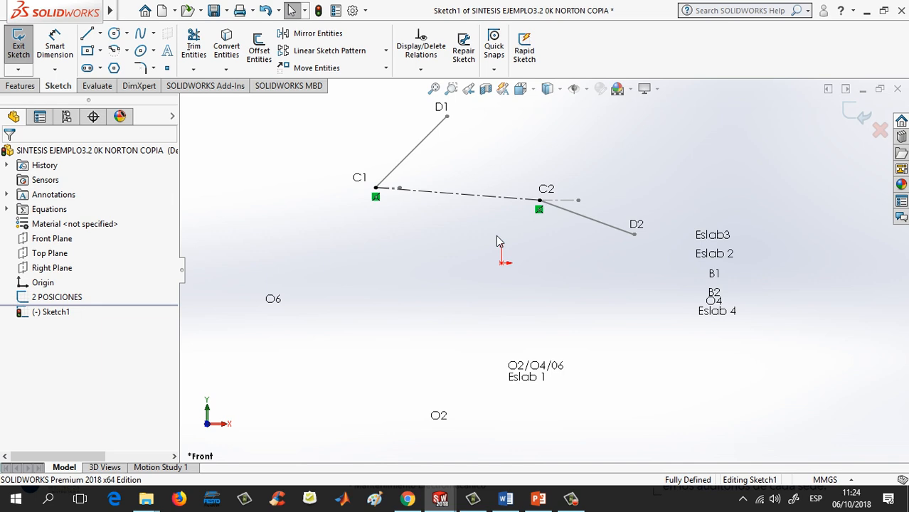
Step: Draw a centerline joining D1 to D2
{"action": "left_click", "coordinate": [99, 33]}
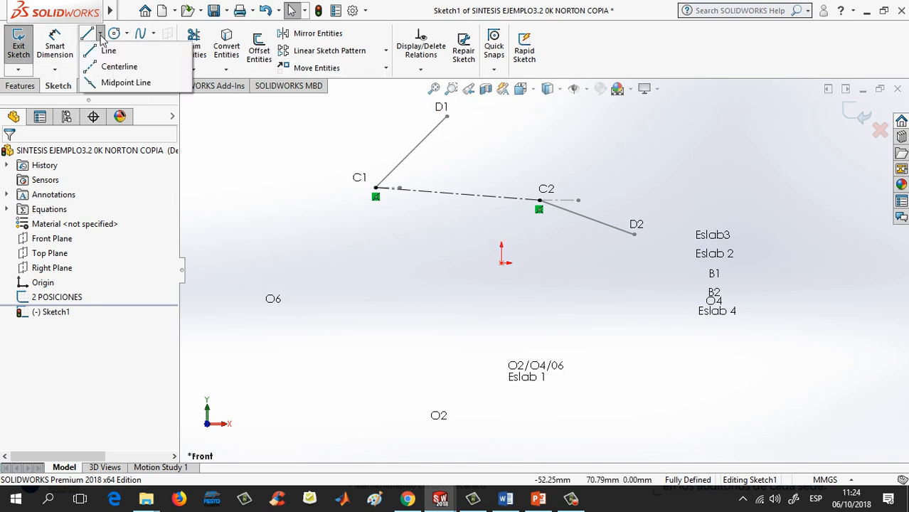
{"action": "left_click", "coordinate": [96, 66]}
{"action": "left_click", "coordinate": [447, 116]}
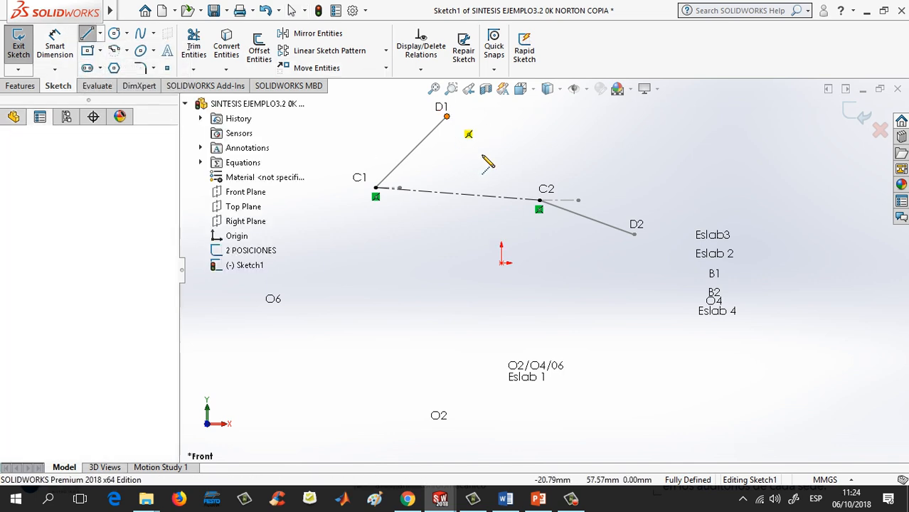
{"action": "left_click", "coordinate": [634, 233]}
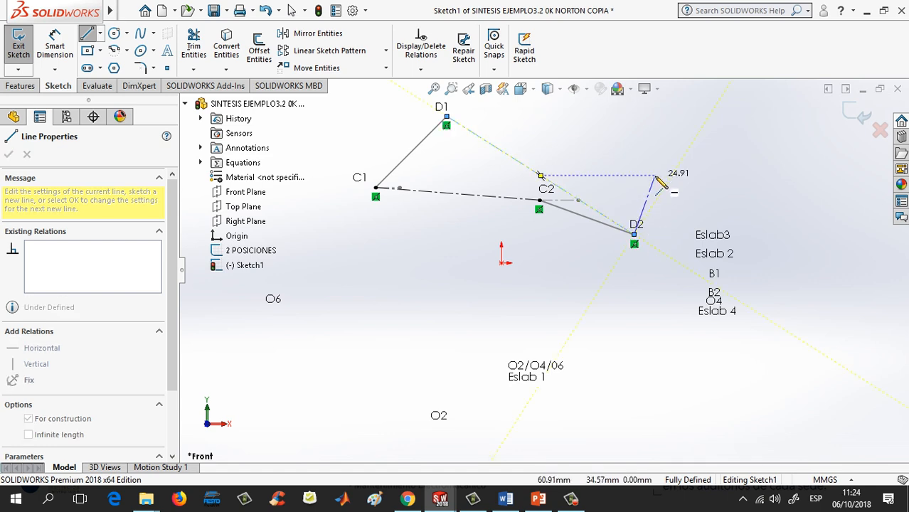
{"action": "key", "text": "Escape"}
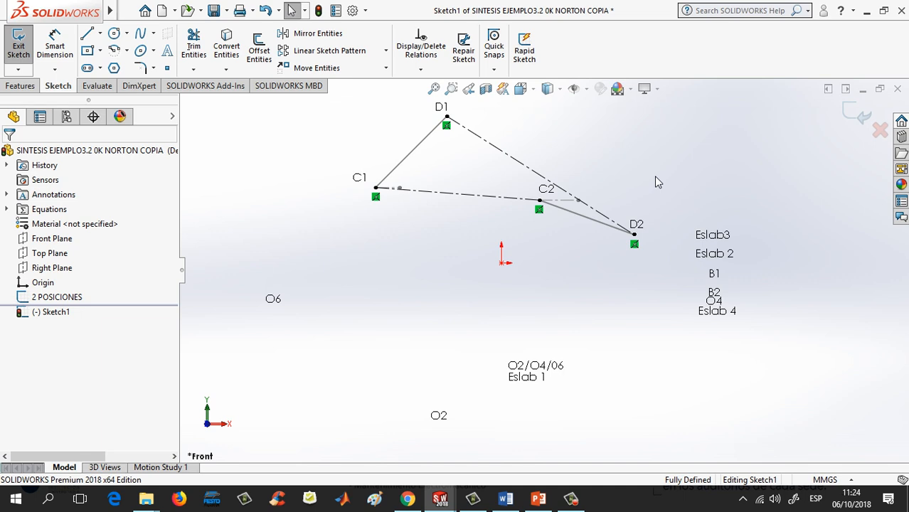
Step: Draw a centerline from the midpoint of C1–C2, perpendicular to it, down to just above the O2 label
{"action": "left_click", "coordinate": [99, 33]}
{"action": "left_click", "coordinate": [91, 69]}
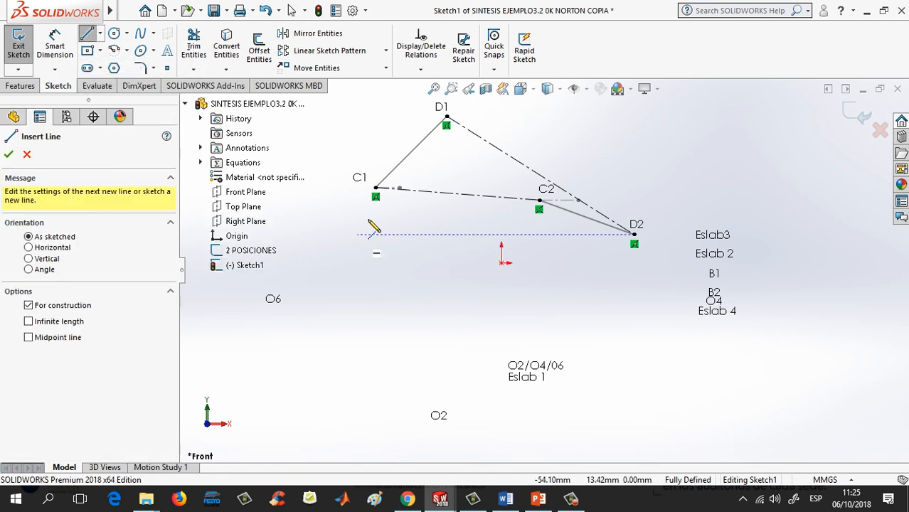
{"action": "left_click", "coordinate": [375, 188]}
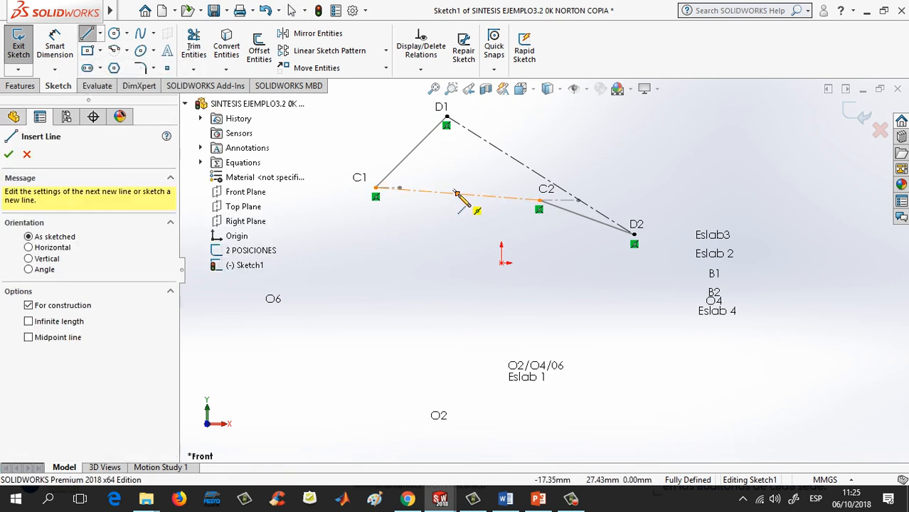
{"action": "left_click", "coordinate": [457, 193]}
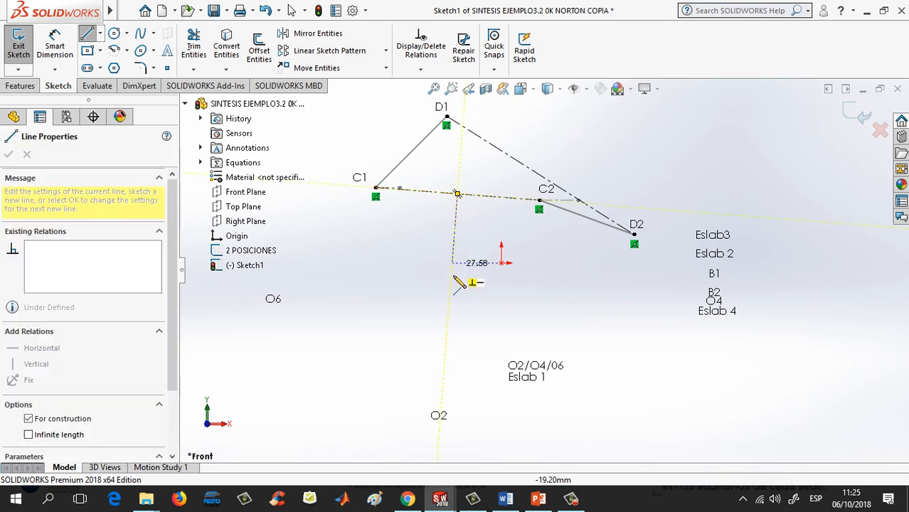
{"action": "left_click", "coordinate": [442, 399]}
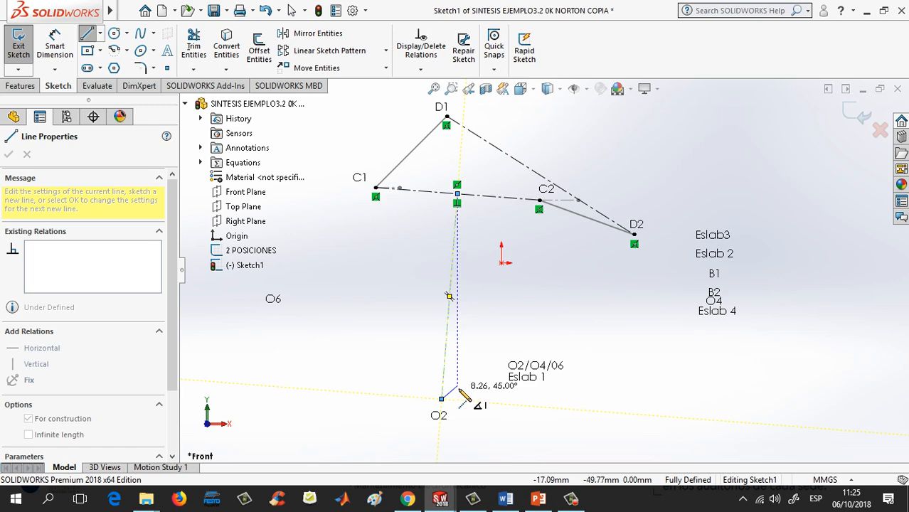
{"action": "key", "text": "Escape"}
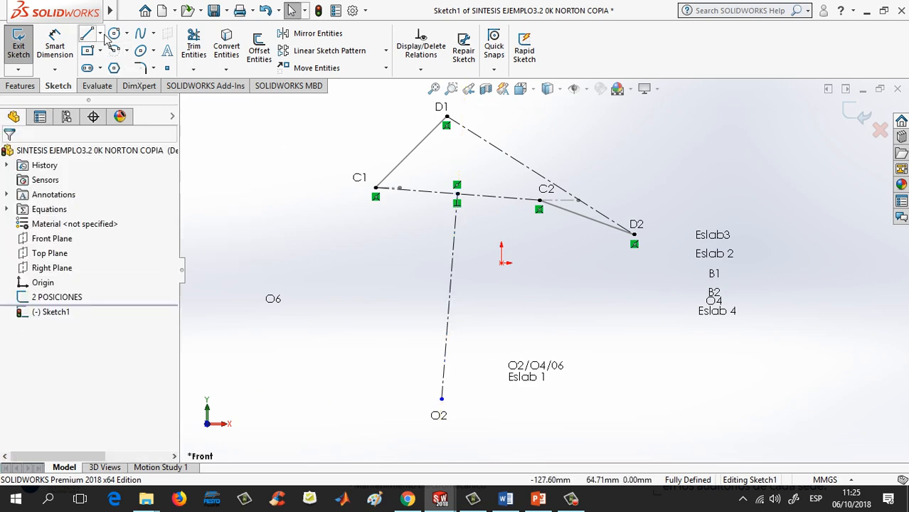
Step: Draw a slanted centerline about 88 mm long from the midpoint of D1–D2 downward, crossing the bisector of C1–C2
{"action": "left_click", "coordinate": [101, 34]}
{"action": "left_click", "coordinate": [119, 67]}
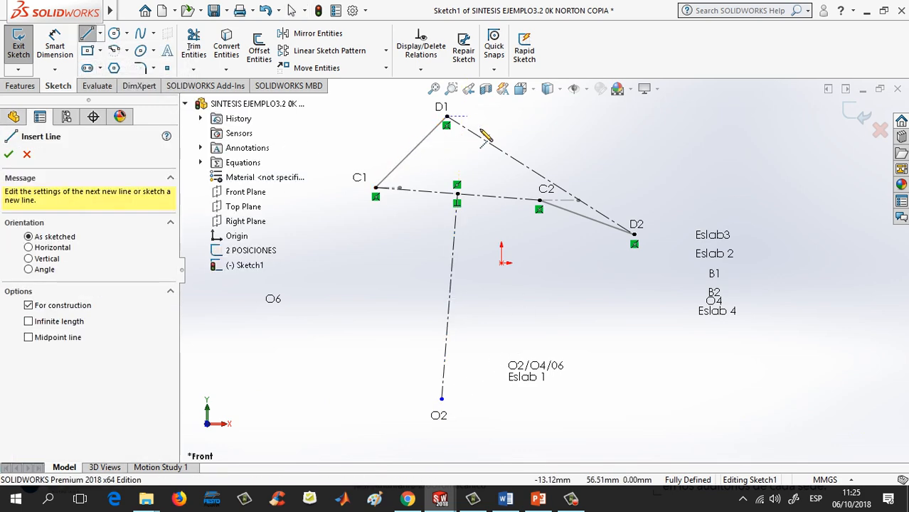
{"action": "left_click", "coordinate": [540, 177]}
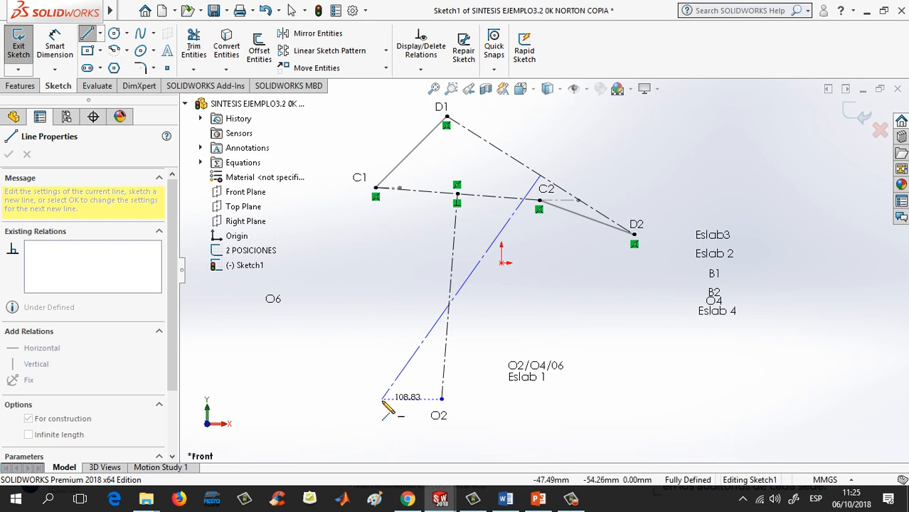
{"action": "left_click", "coordinate": [401, 348]}
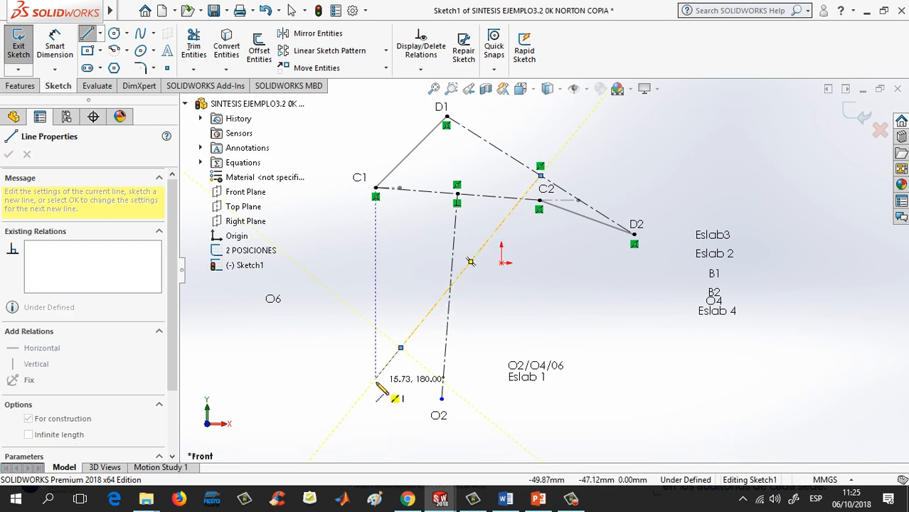
{"action": "key", "text": "Escape"}
{"action": "key", "text": "Escape"}
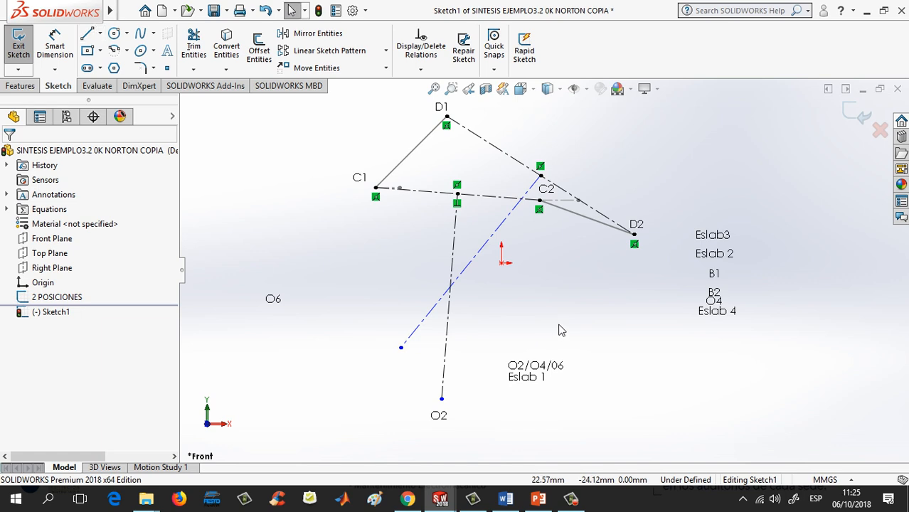
Step: Make the slanted centerline perpendicular to the D1–D2 centerline
{"action": "left_click", "coordinate": [517, 212]}
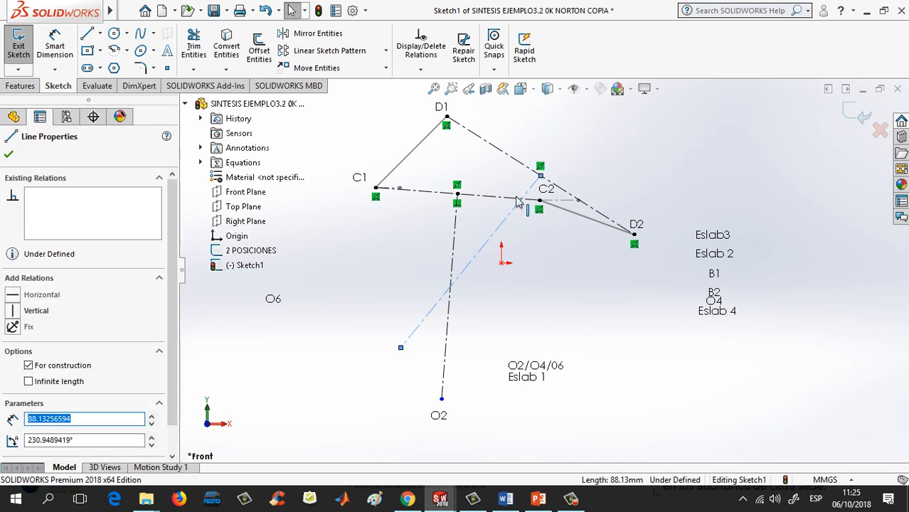
{"action": "left_click", "coordinate": [517, 170], "text": "ctrl"}
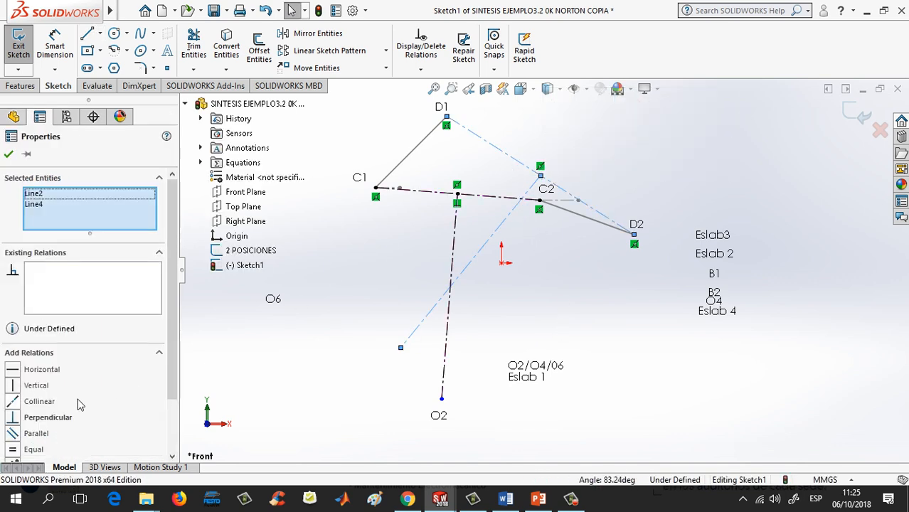
{"action": "left_click", "coordinate": [13, 418]}
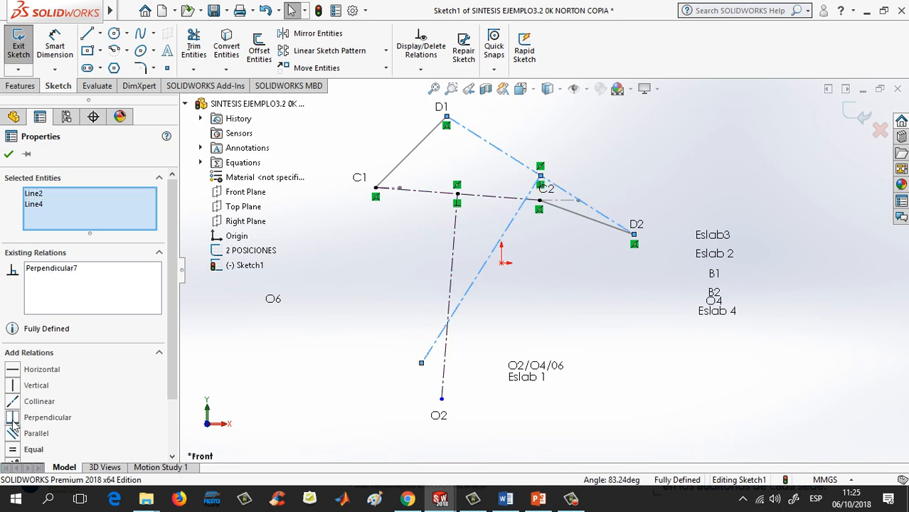
{"action": "left_click", "coordinate": [9, 155]}
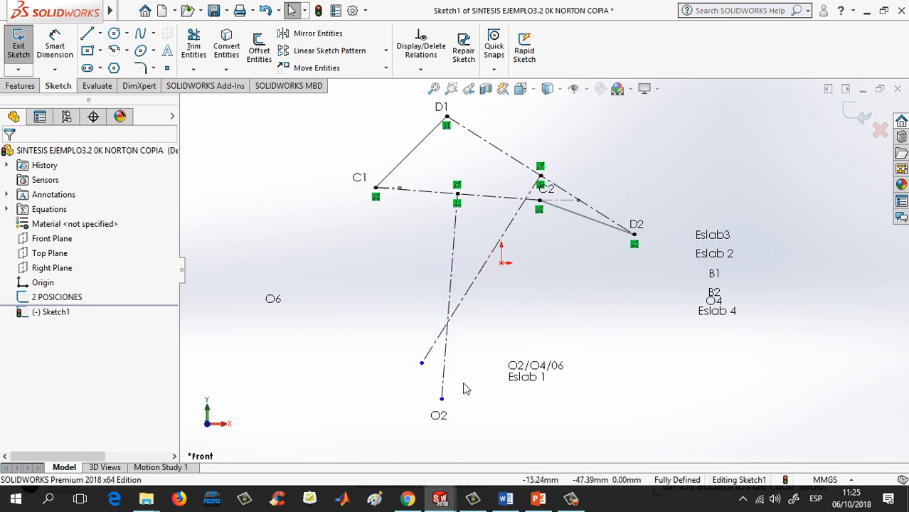
Step: Merge the lower endpoints of the two perpendicular bisectors into one common point
{"action": "left_click", "coordinate": [440, 397]}
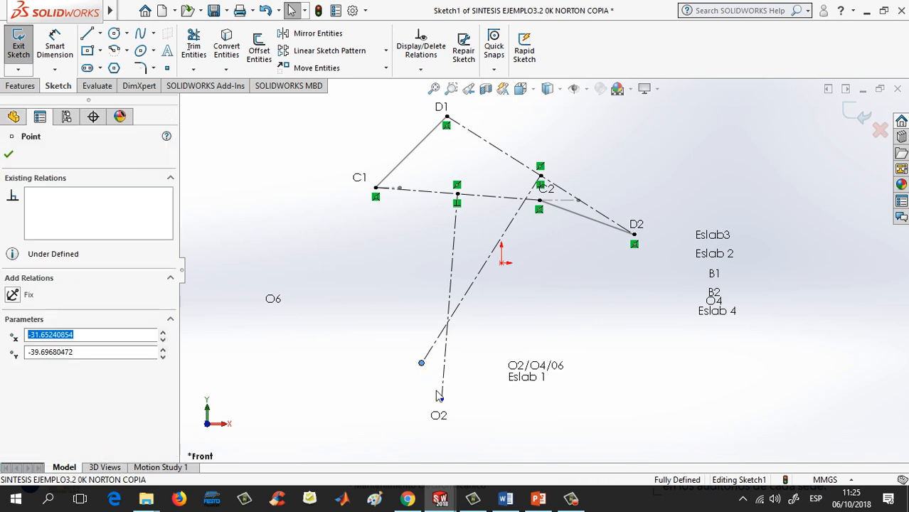
{"action": "left_click", "coordinate": [441, 399], "text": "ctrl"}
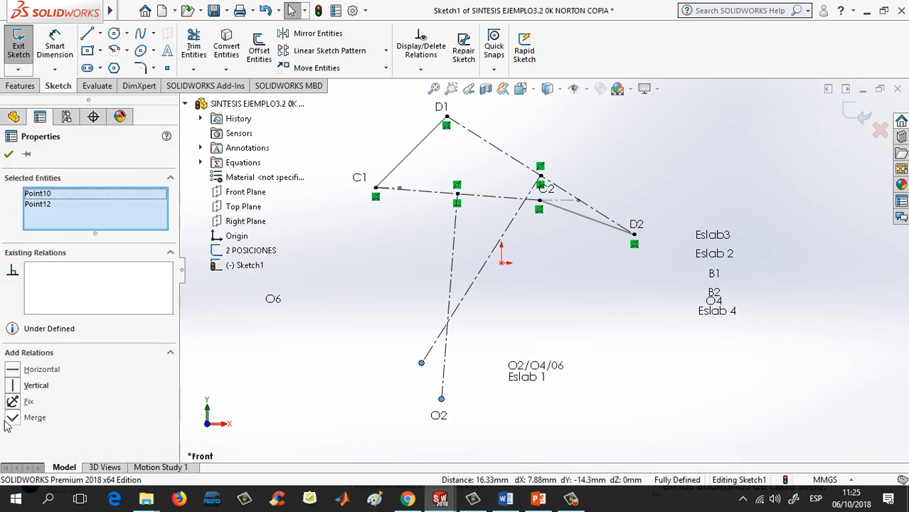
{"action": "left_click", "coordinate": [13, 419]}
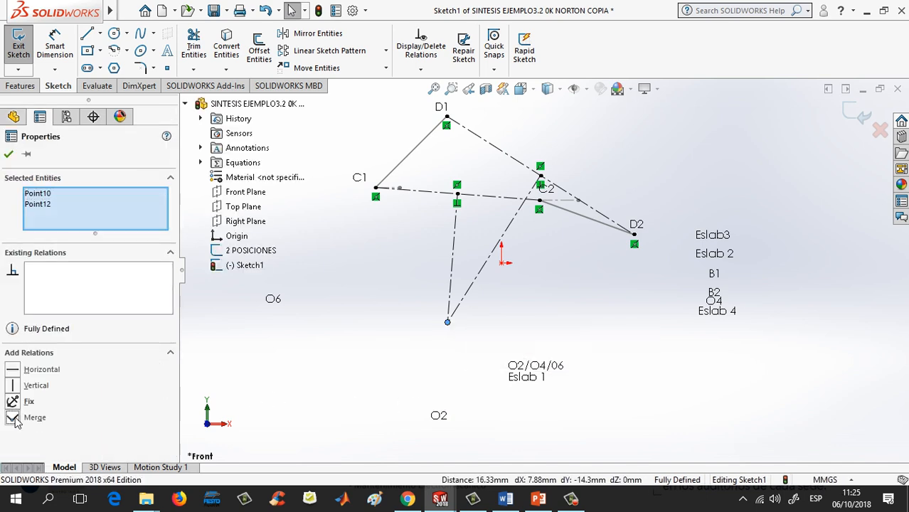
Step: Place the O4 label just below the common lower endpoint of the two perpendicular bisectors
{"action": "left_click", "coordinate": [501, 349]}
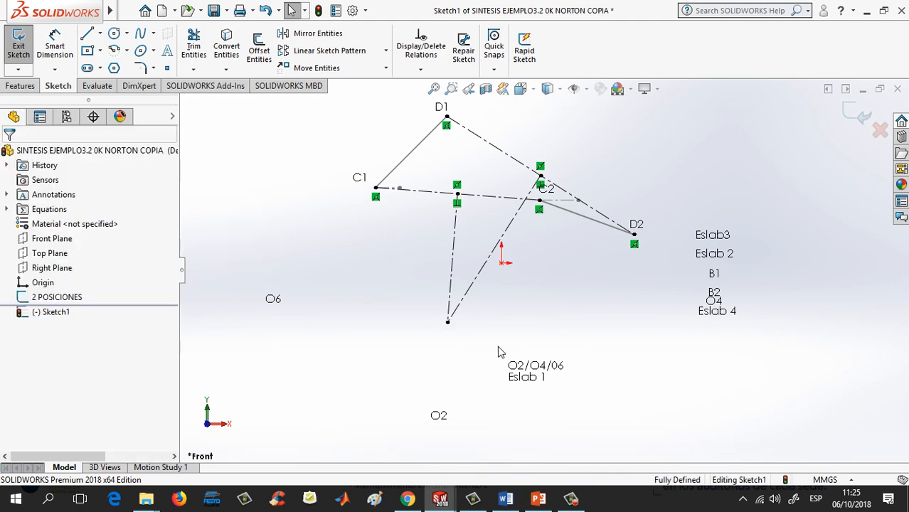
{"action": "left_click", "coordinate": [441, 422]}
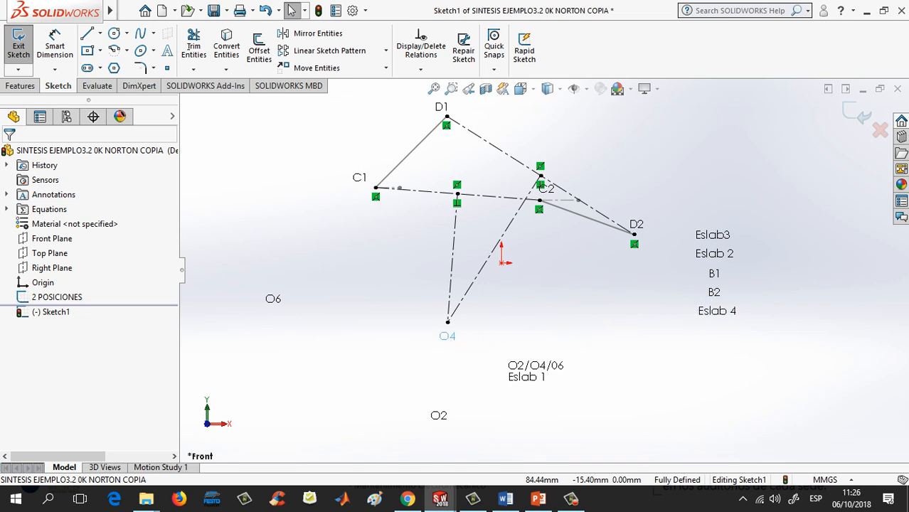
{"action": "left_click", "coordinate": [447, 334]}
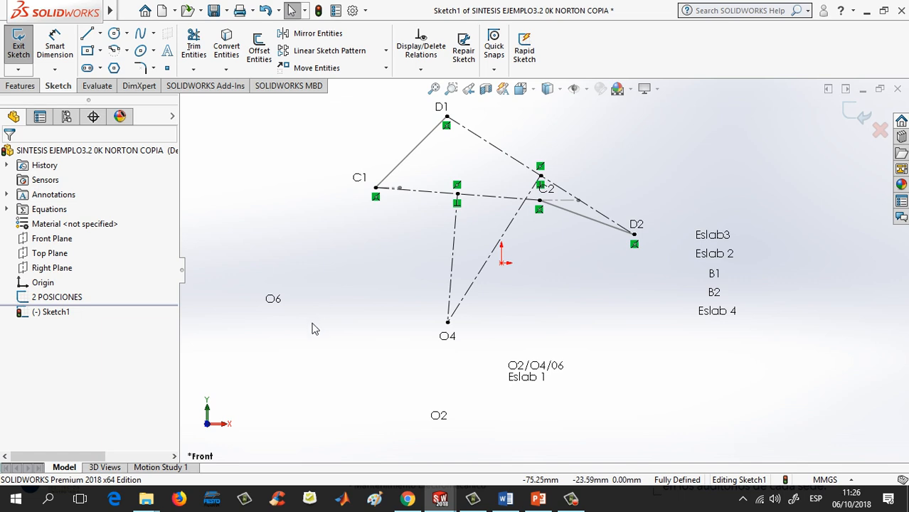
Step: Draw a centerline from point O4 to point C1
{"action": "left_click", "coordinate": [99, 34]}
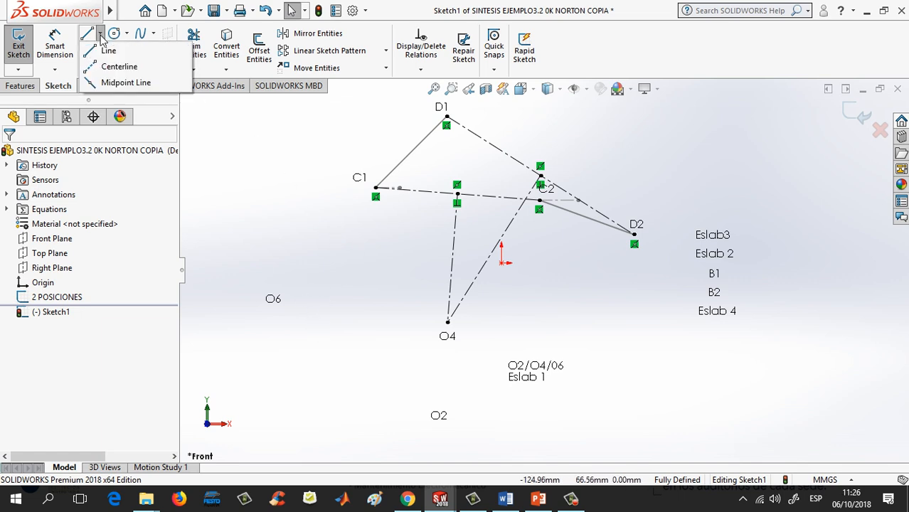
{"action": "left_click", "coordinate": [90, 67]}
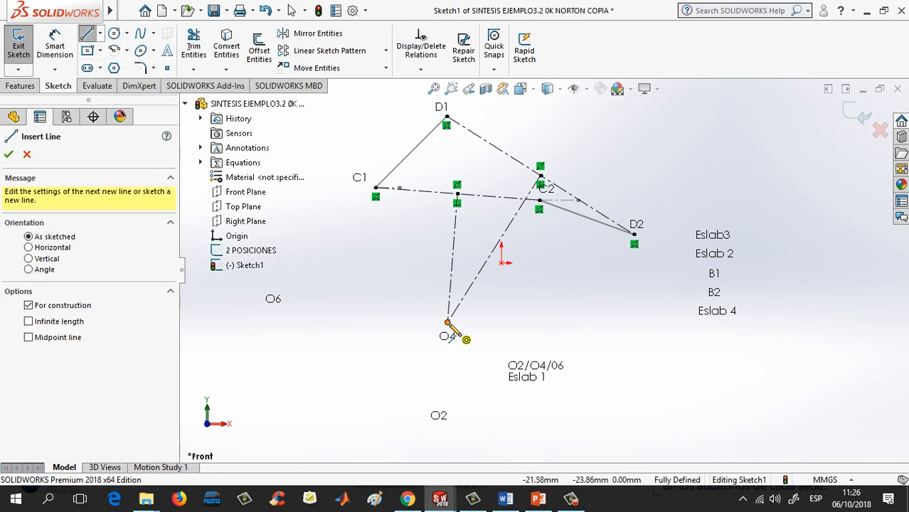
{"action": "left_click", "coordinate": [448, 323]}
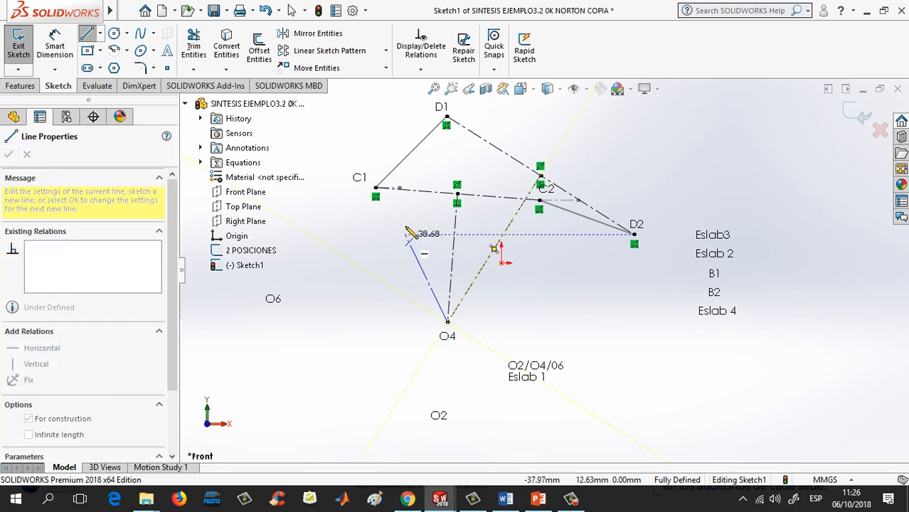
{"action": "left_click", "coordinate": [377, 189]}
{"action": "key", "text": "Escape"}
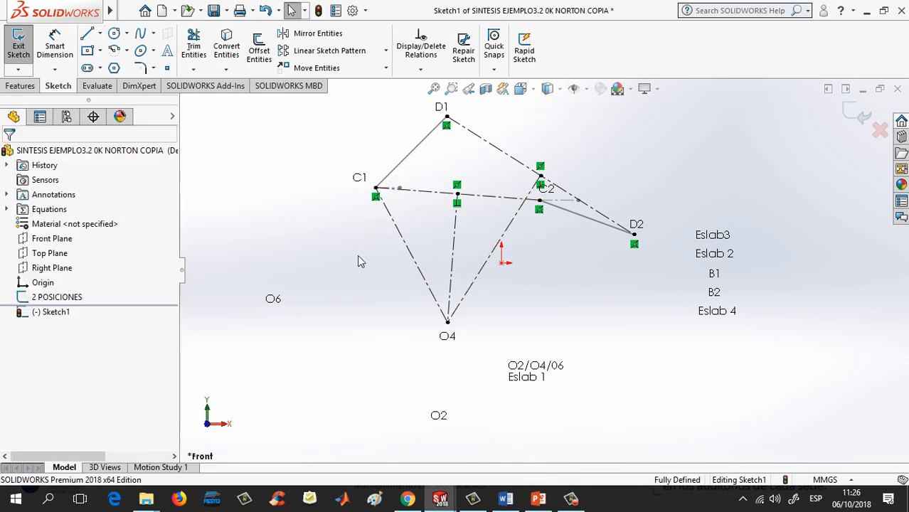
Step: Draw a centerline from point O4 to point C2
{"action": "left_click", "coordinate": [100, 34]}
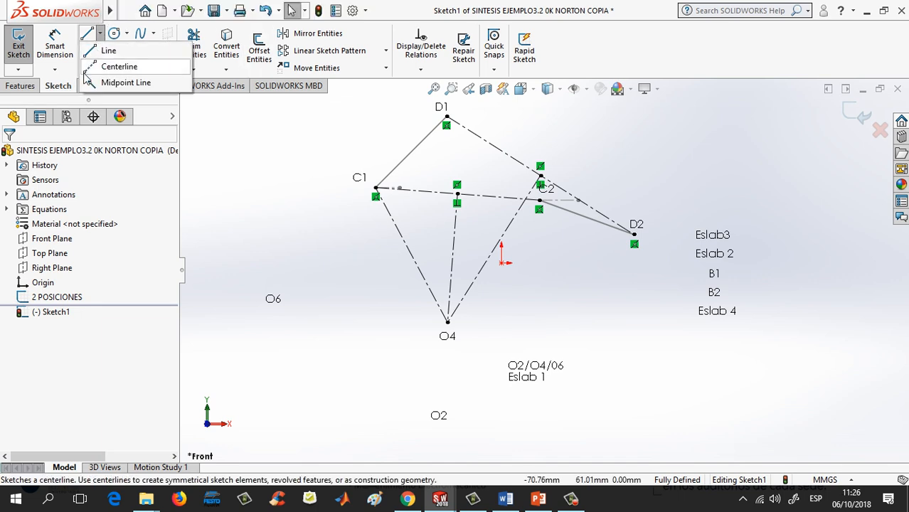
{"action": "left_click", "coordinate": [91, 67]}
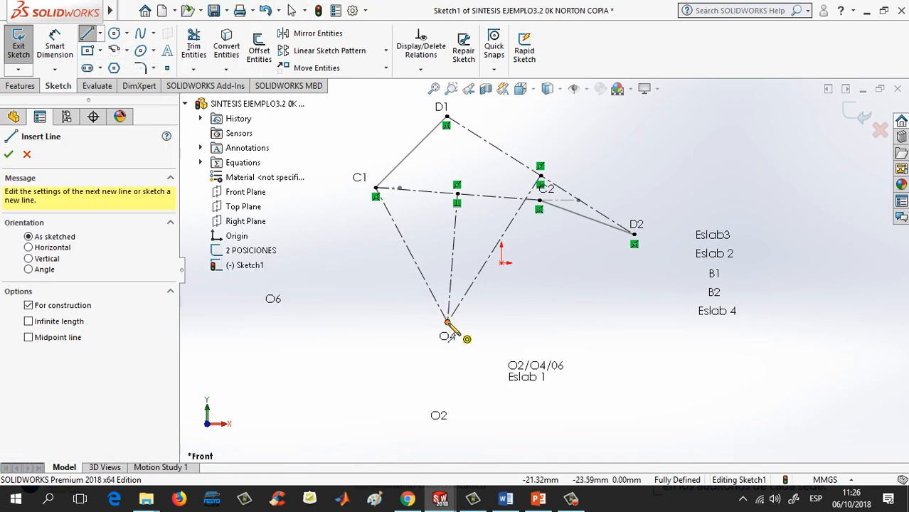
{"action": "left_click", "coordinate": [447, 321]}
{"action": "left_click", "coordinate": [539, 206]}
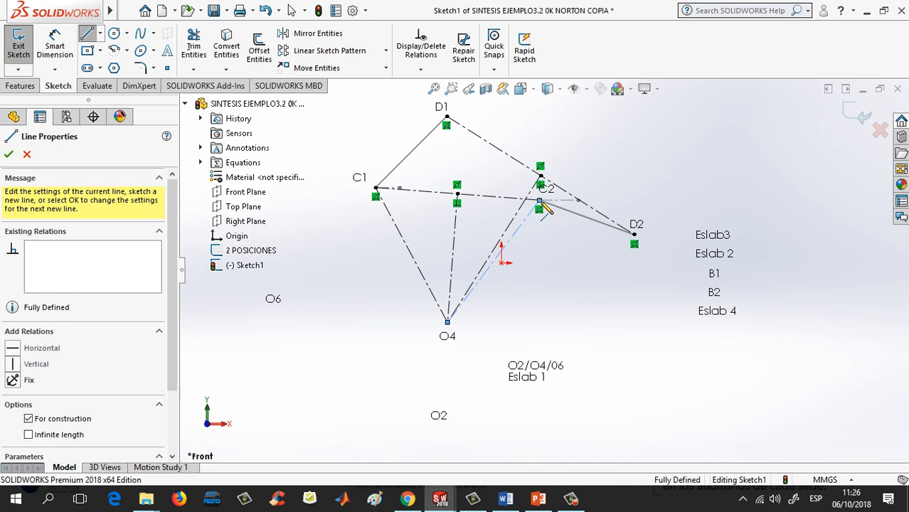
{"action": "key", "text": "Escape"}
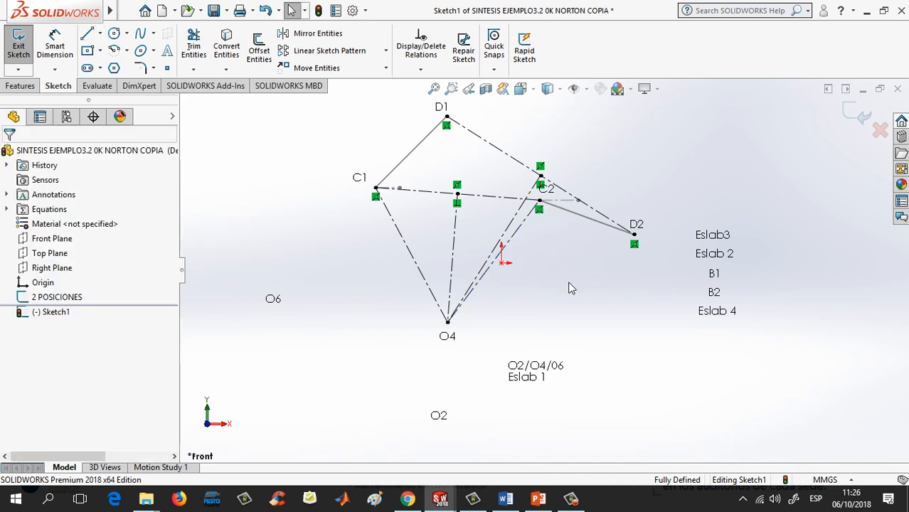
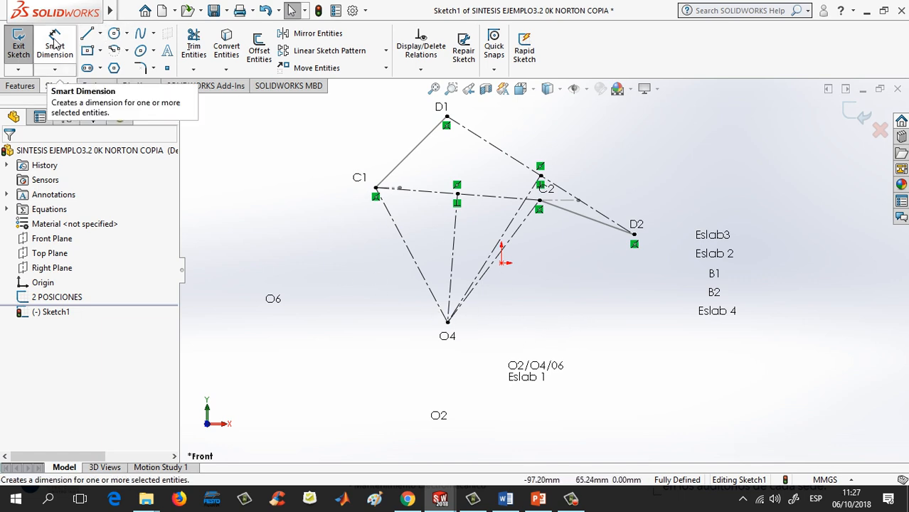
Step: Draw a centerpoint arc of about 42 mm radius around O4, running from the O4–C1 centerline to the O4–C2 centerline
{"action": "left_click", "coordinate": [126, 51]}
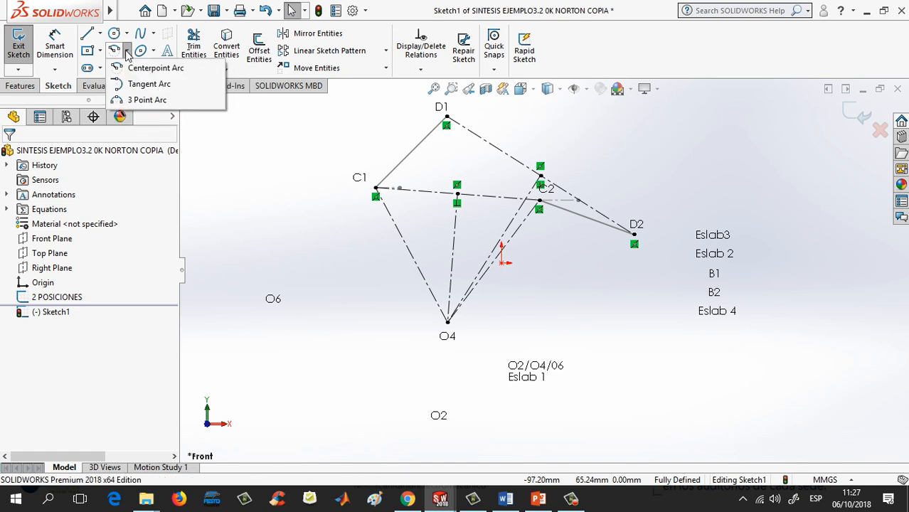
{"action": "left_click", "coordinate": [134, 67]}
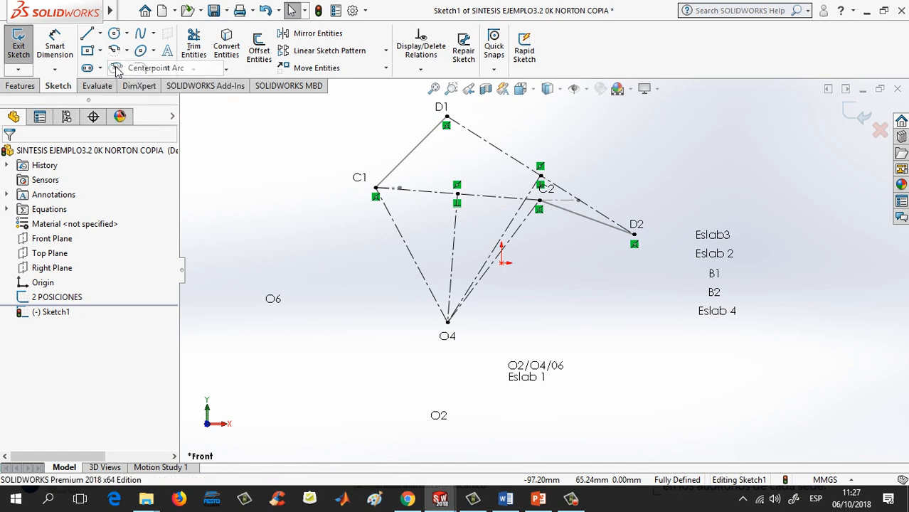
{"action": "left_click", "coordinate": [447, 323]}
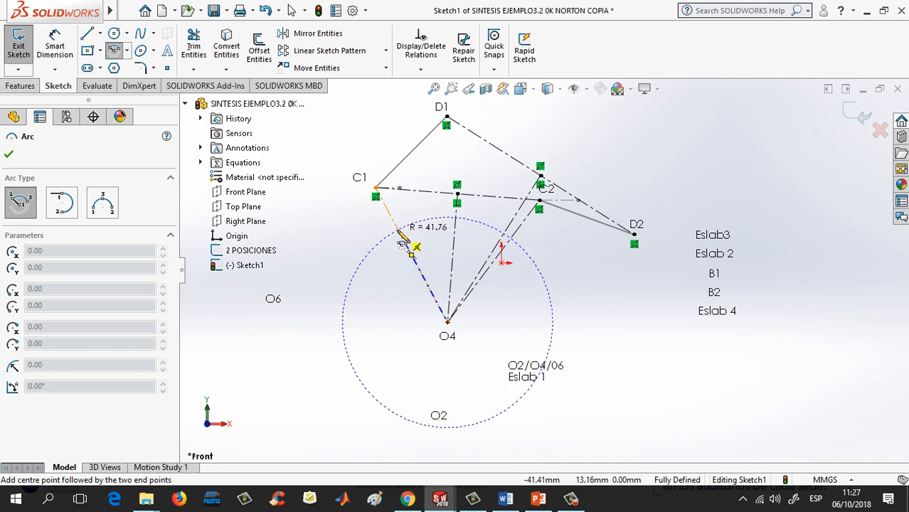
{"action": "left_click", "coordinate": [399, 231]}
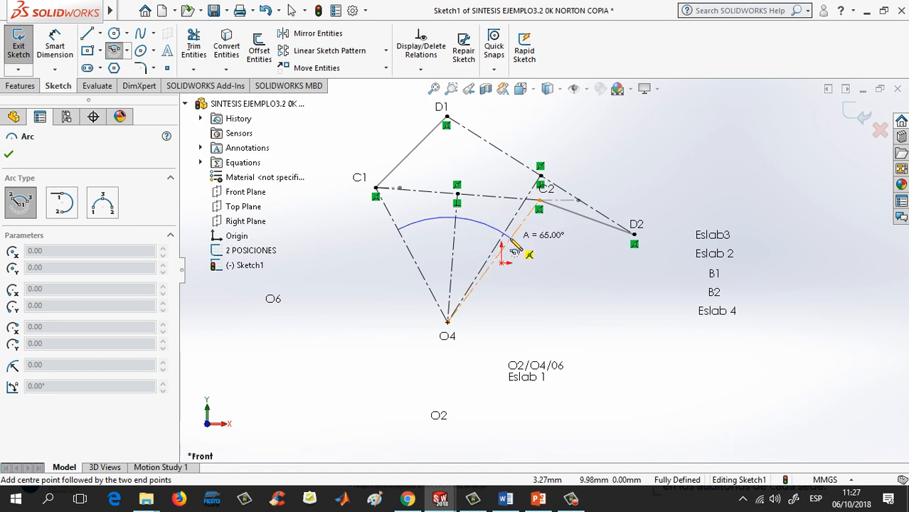
{"action": "left_click", "coordinate": [517, 249]}
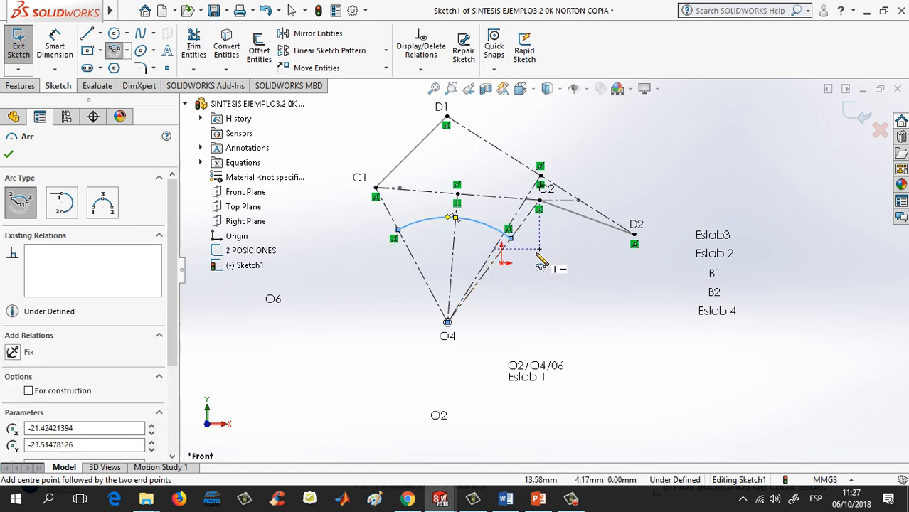
{"action": "key", "text": "Escape"}
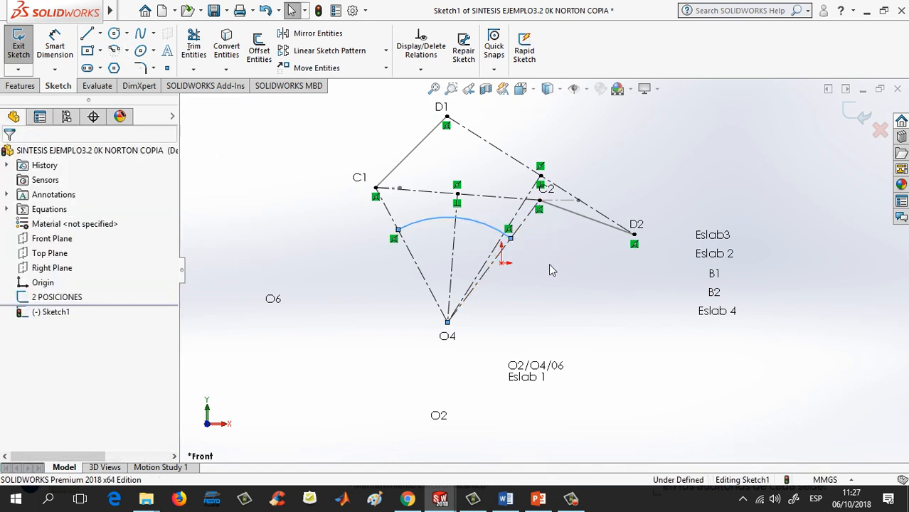
Step: Convert the arc around O4 to construction geometry
{"action": "left_click", "coordinate": [439, 225]}
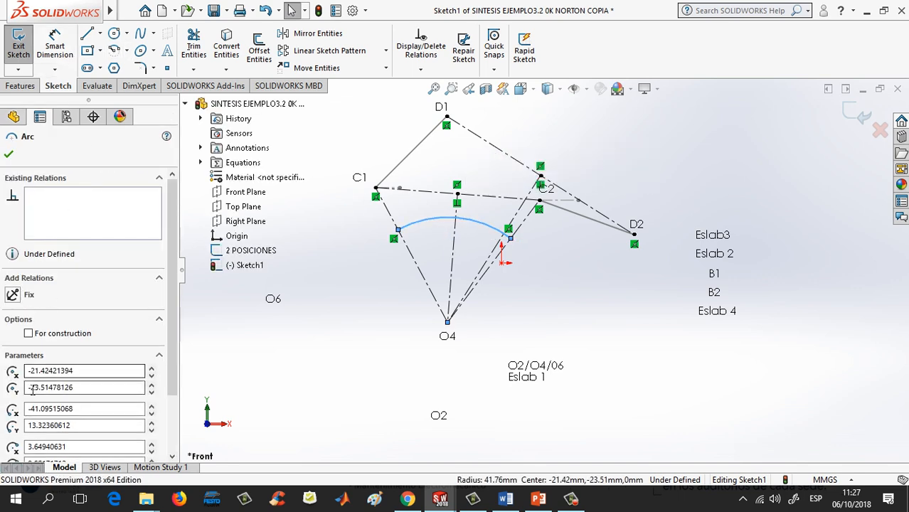
{"action": "scroll", "coordinate": [33, 393], "scroll_direction": "down", "scroll_amount": 2}
{"action": "left_click", "coordinate": [28, 257]}
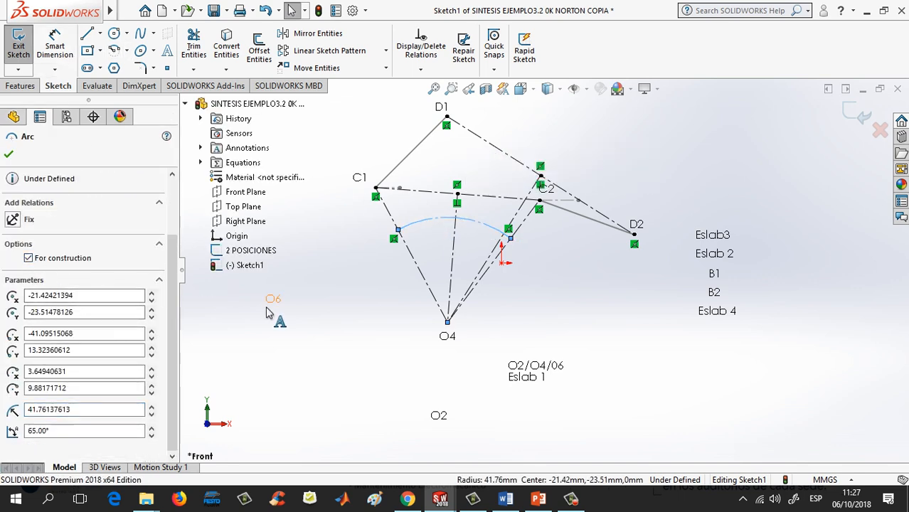
{"action": "left_click", "coordinate": [269, 313]}
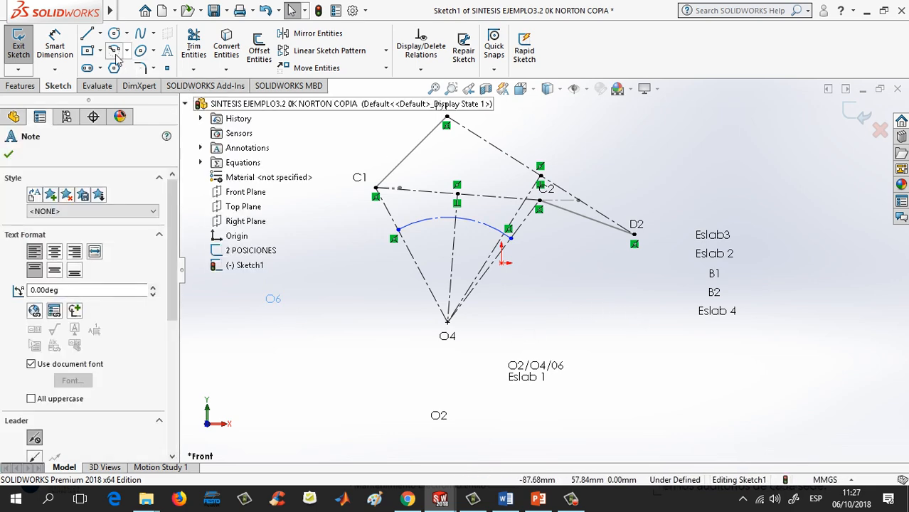
Step: Dimension the radius of the construction arc around O4 and set it to 40 mm
{"action": "left_click", "coordinate": [55, 47]}
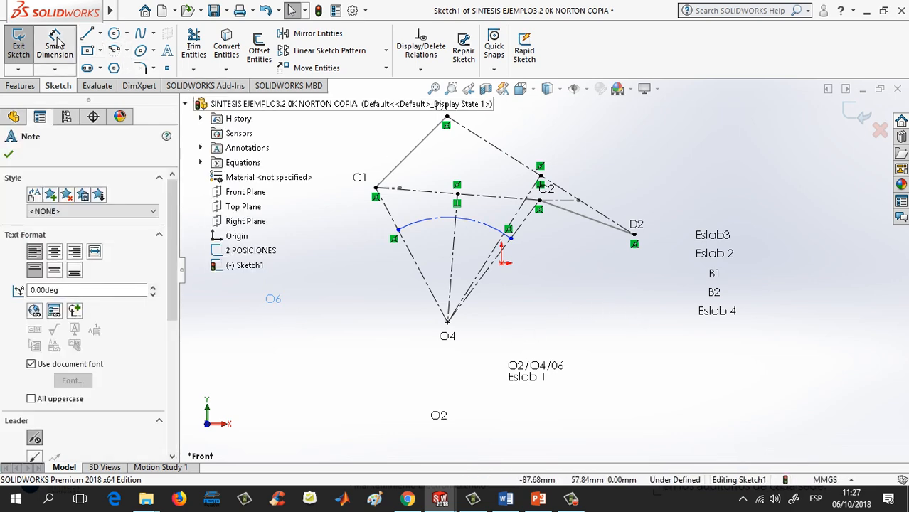
{"action": "left_click", "coordinate": [427, 228]}
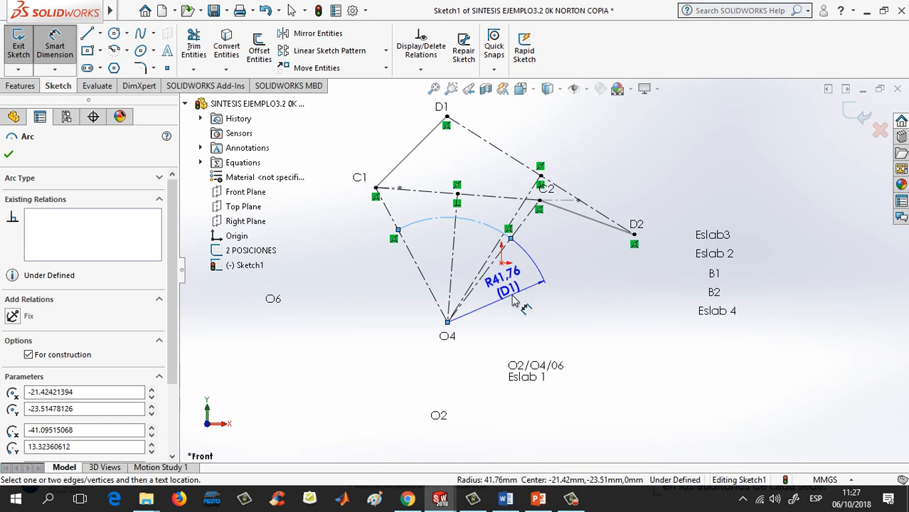
{"action": "left_click", "coordinate": [525, 317]}
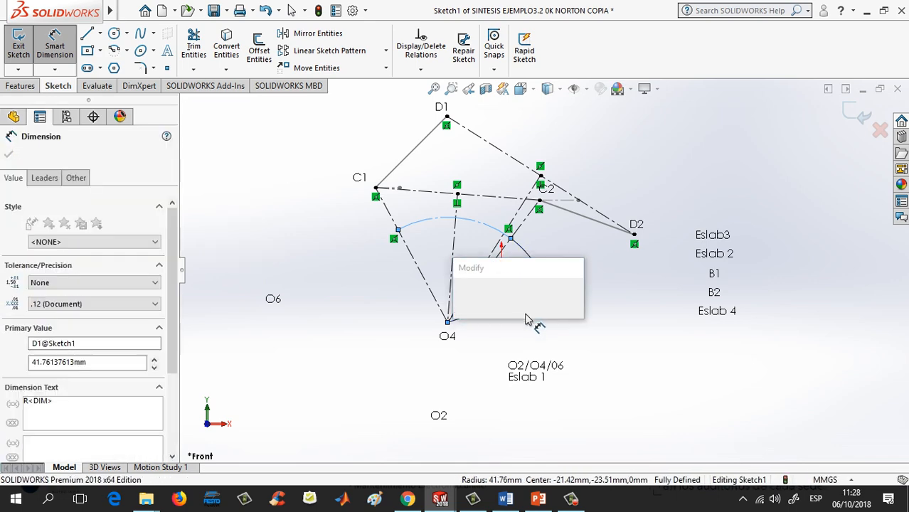
{"action": "type", "text": "40"}
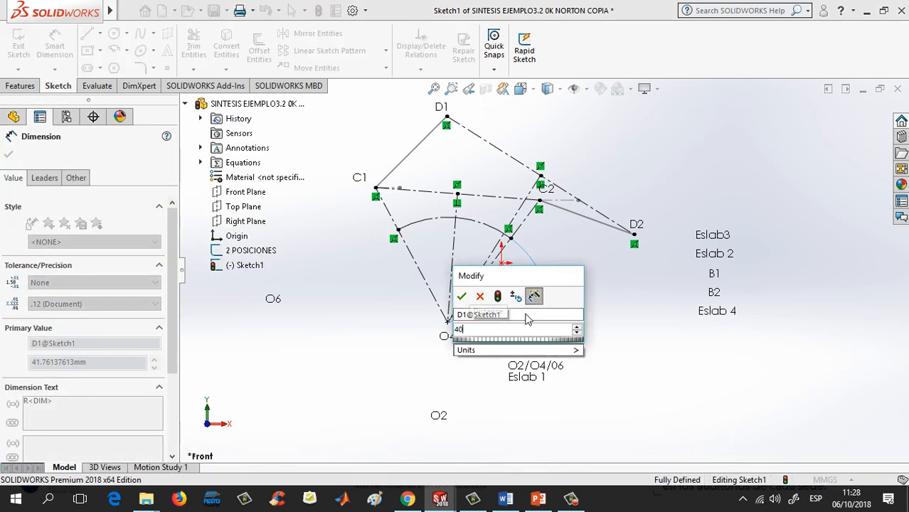
{"action": "key", "text": "Return"}
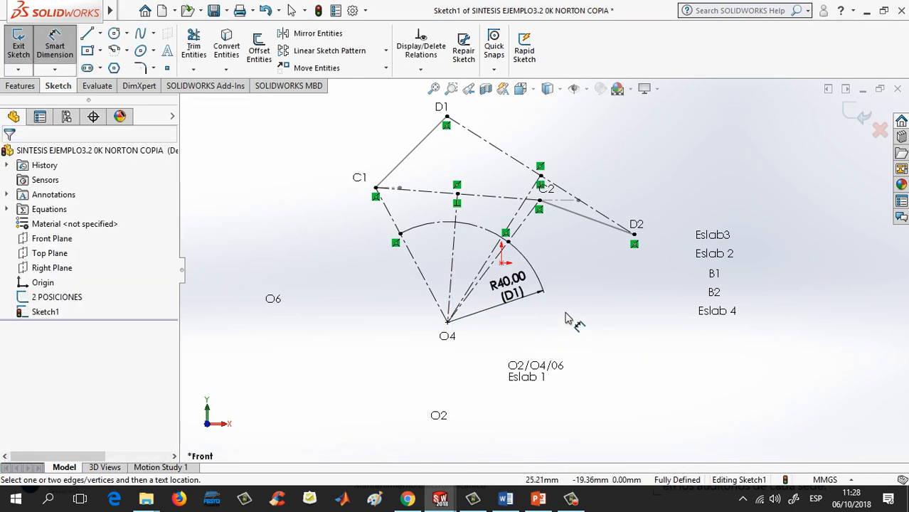
{"action": "key", "text": "Escape"}
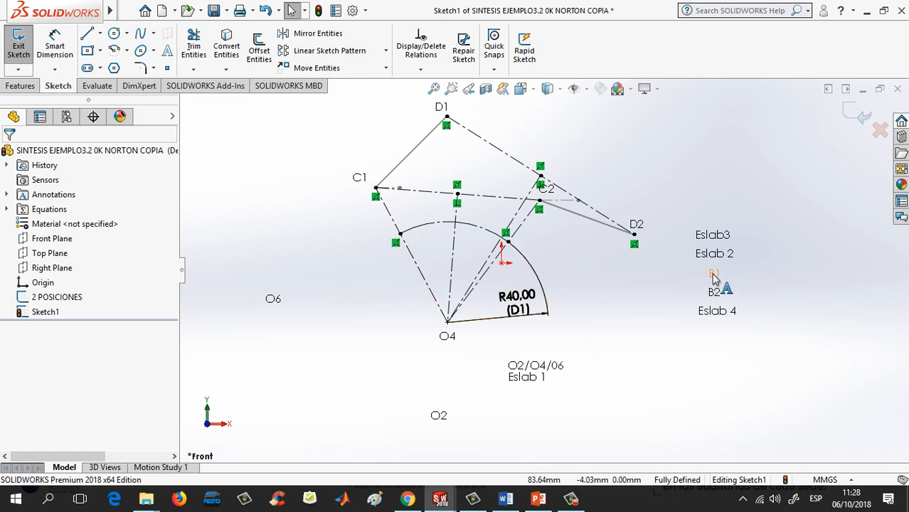
Step: Place the B1 label at the arc's endpoint on O4–C1 and the B2 label at its endpoint on O4–C2
{"action": "left_click_drag", "start_coordinate": [715, 279], "coordinate": [475, 278]}
{"action": "left_click_drag", "start_coordinate": [396, 263], "coordinate": [417, 245]}
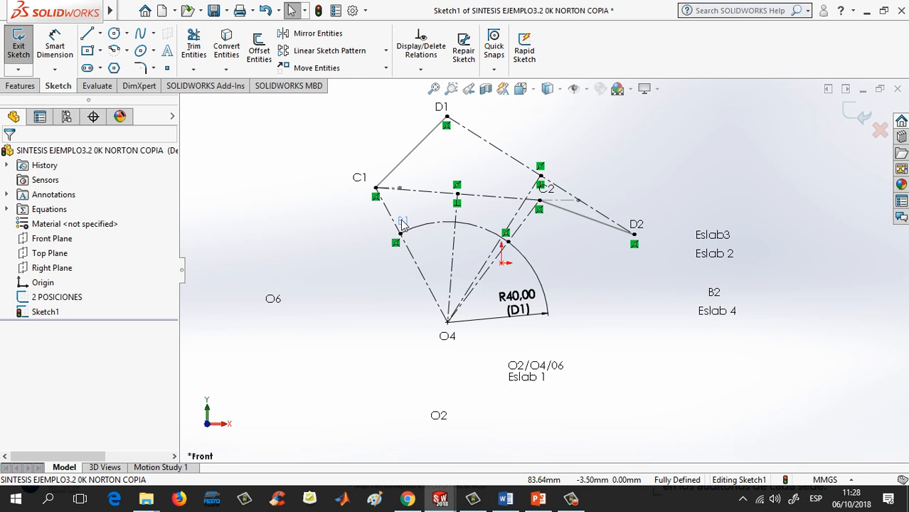
{"action": "left_click_drag", "start_coordinate": [402, 221], "coordinate": [403, 222]}
{"action": "left_click", "coordinate": [598, 290]}
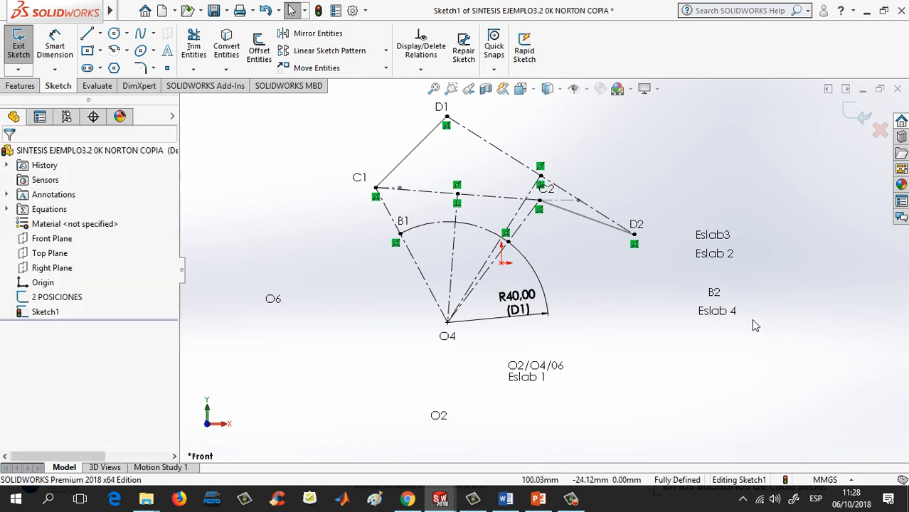
{"action": "left_click_drag", "start_coordinate": [714, 293], "coordinate": [528, 243]}
{"action": "left_click", "coordinate": [558, 249]}
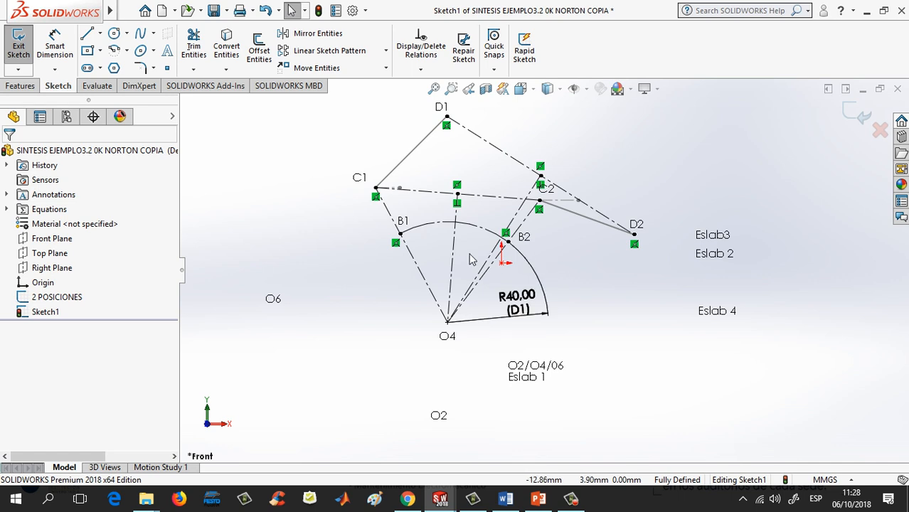
Step: Draw two connected centerlines from B1 to B2, about 20 mm and 24 mm long, meeting at a point just below the arc
{"action": "left_click", "coordinate": [101, 34]}
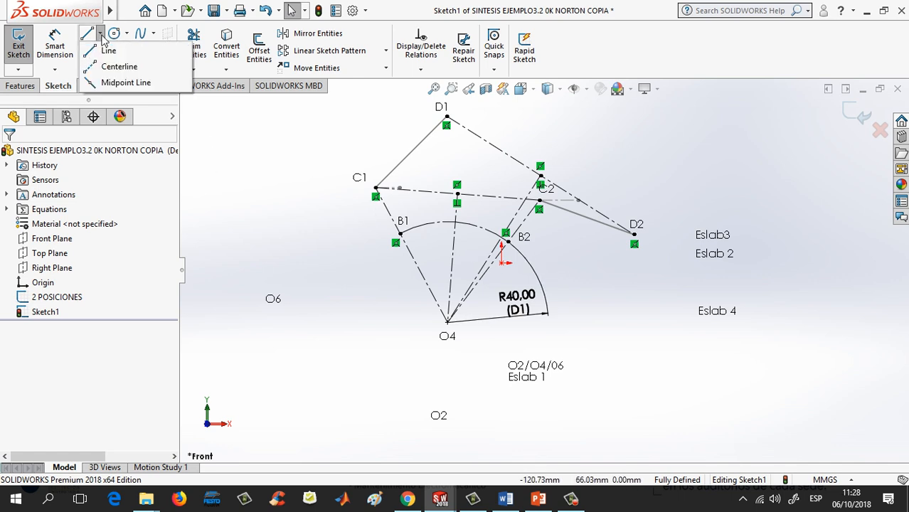
{"action": "left_click", "coordinate": [94, 68]}
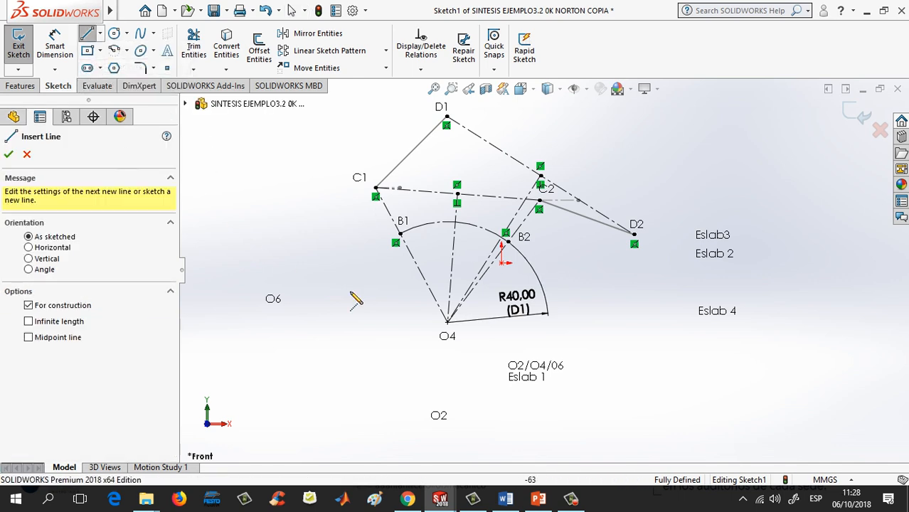
{"action": "left_click", "coordinate": [451, 88]}
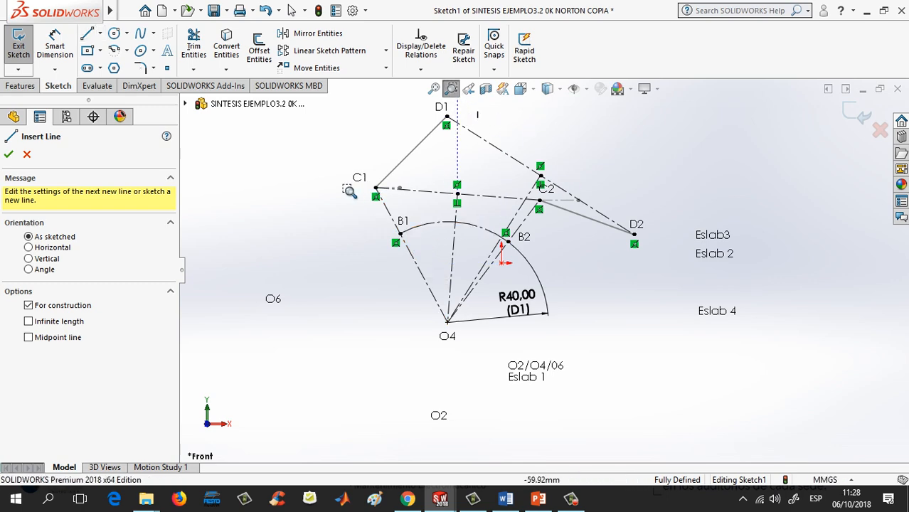
{"action": "mouse_move", "coordinate": [347, 189]}
{"action": "left_mouse_down"}
{"action": "mouse_move", "coordinate": [537, 249]}
{"action": "mouse_move", "coordinate": [572, 281]}
{"action": "left_mouse_up"}
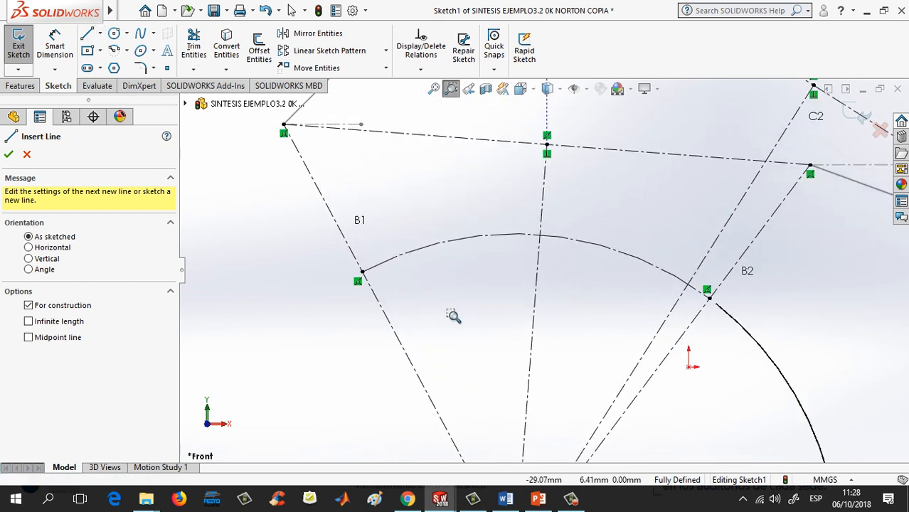
{"action": "key", "text": "Escape"}
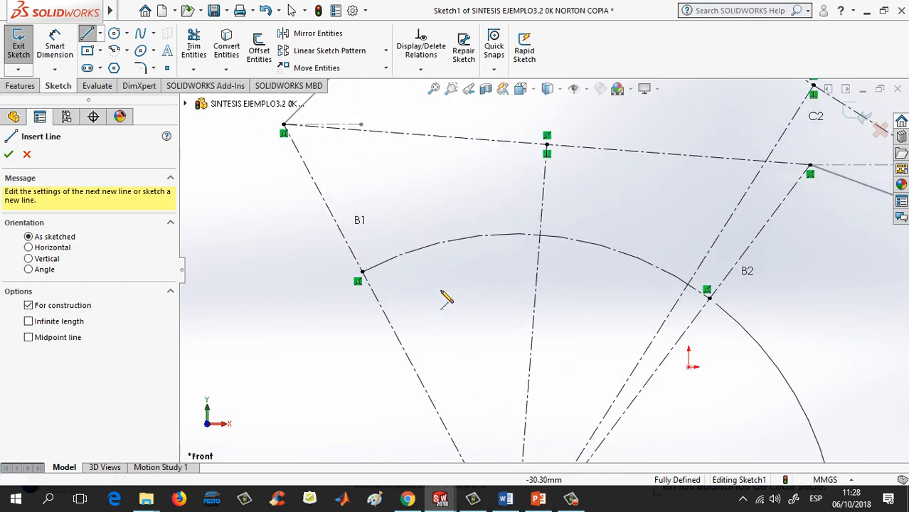
{"action": "left_click", "coordinate": [363, 272]}
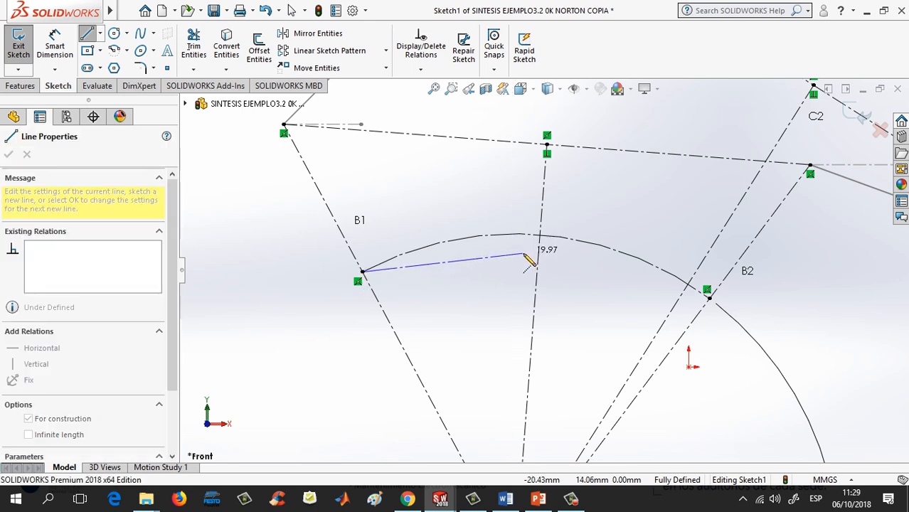
{"action": "left_click", "coordinate": [523, 253]}
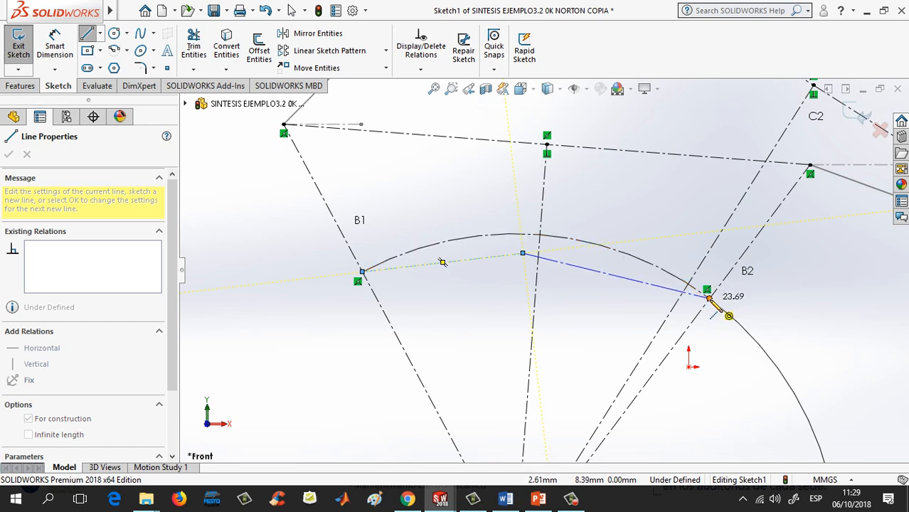
{"action": "left_click", "coordinate": [710, 299]}
{"action": "key", "text": "Escape"}
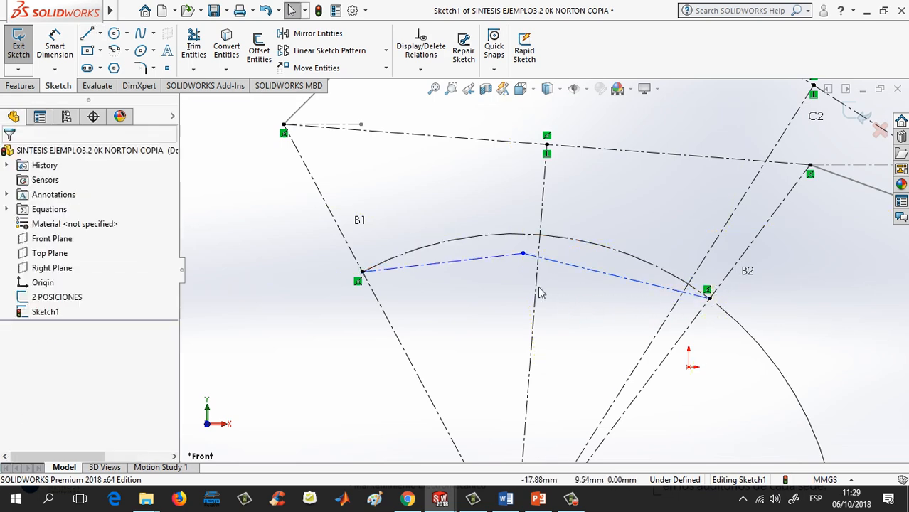
Step: Make the two centerlines between B1 and B2 equal in length
{"action": "left_click", "coordinate": [483, 265]}
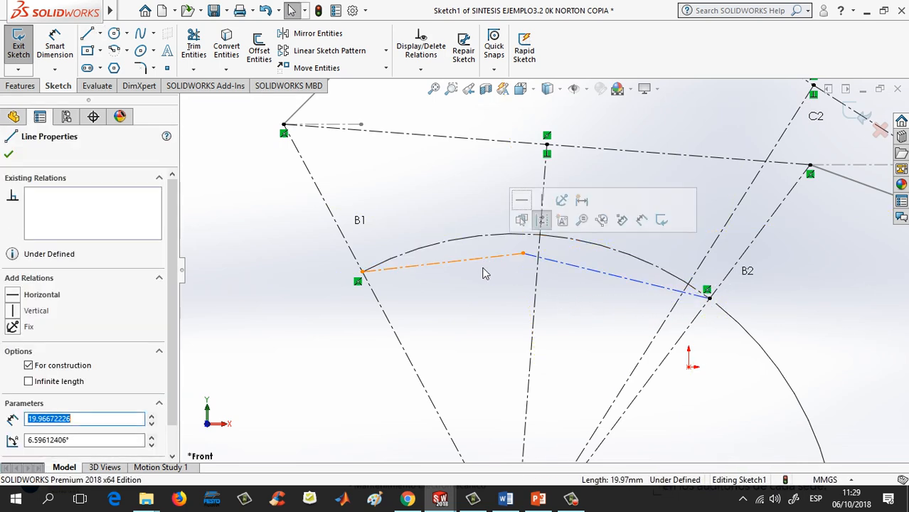
{"action": "left_click", "coordinate": [595, 277], "text": "ctrl"}
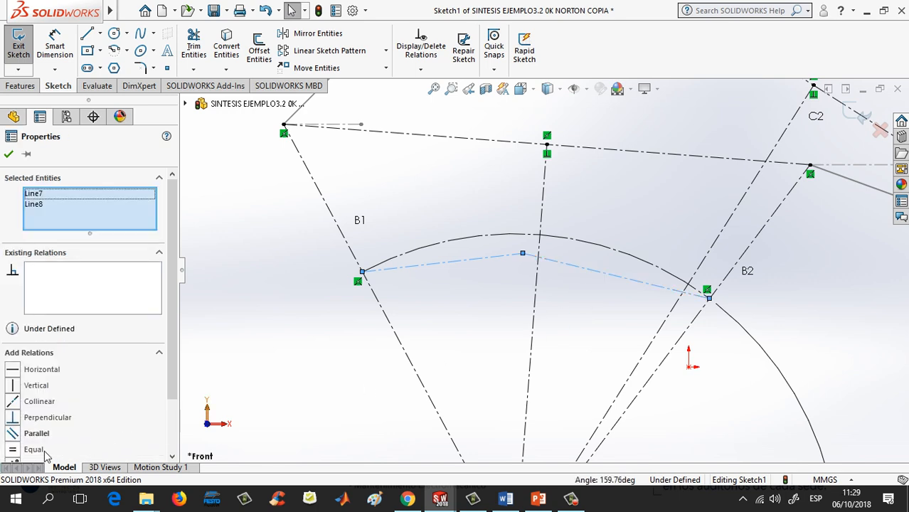
{"action": "left_click", "coordinate": [12, 450]}
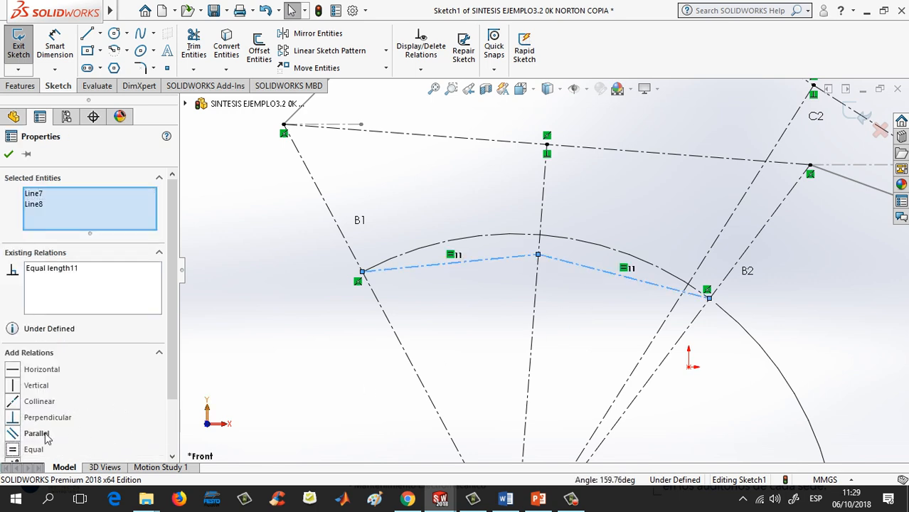
{"action": "left_click", "coordinate": [10, 156]}
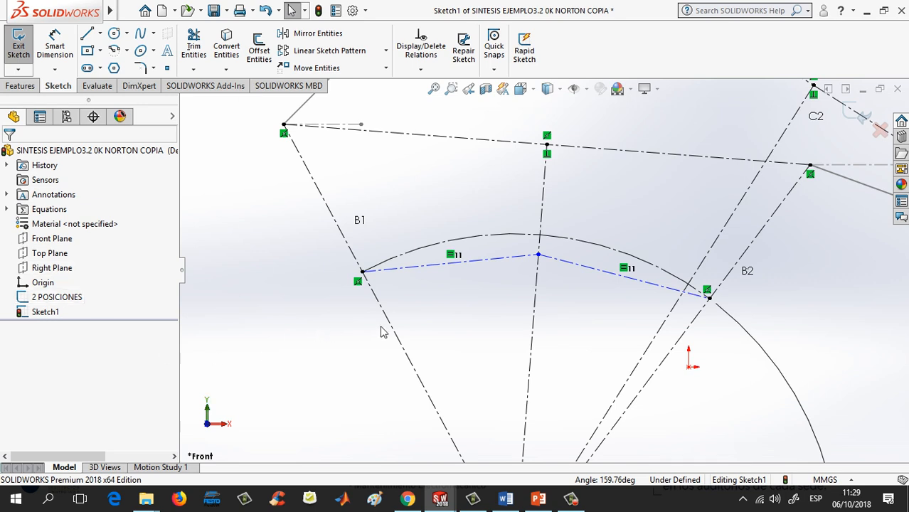
Step: Make the two centerlines between B1 and B2 collinear so they form a straight chord
{"action": "left_click", "coordinate": [441, 272]}
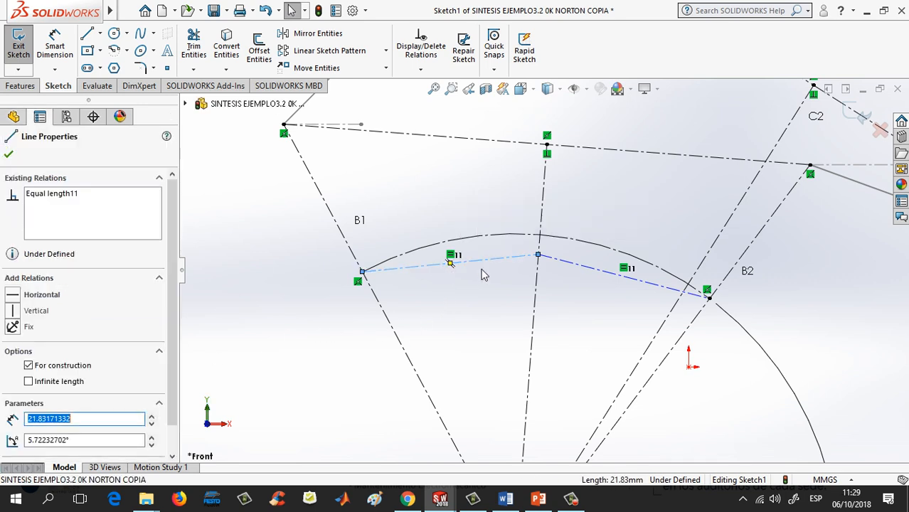
{"action": "left_click", "coordinate": [593, 274], "text": "ctrl"}
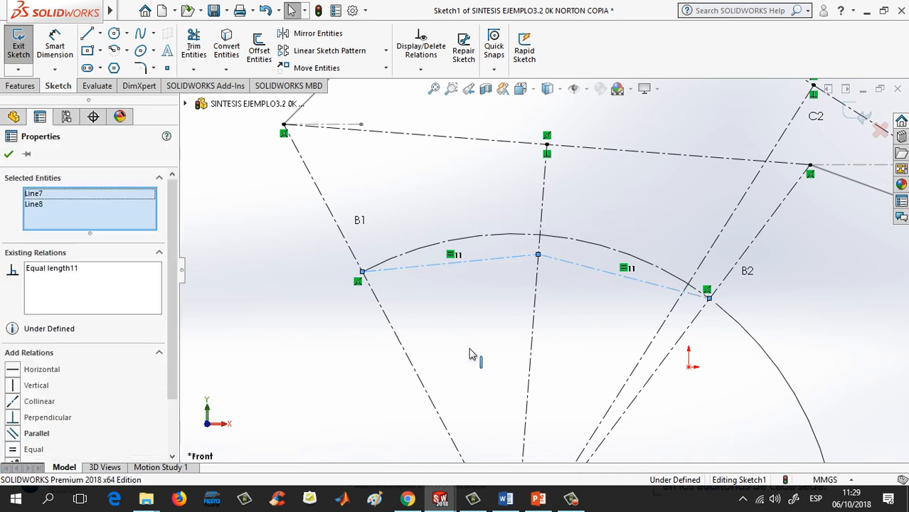
{"action": "left_click", "coordinate": [14, 402]}
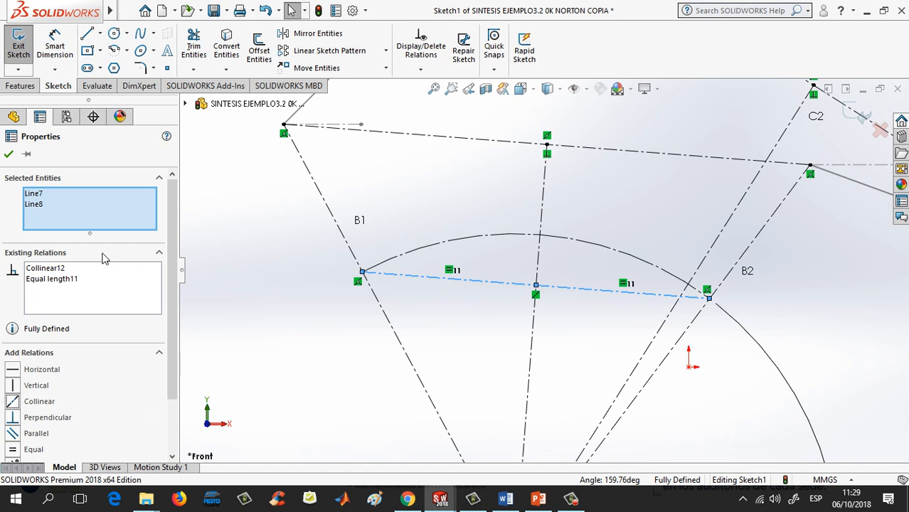
{"action": "left_click", "coordinate": [9, 154]}
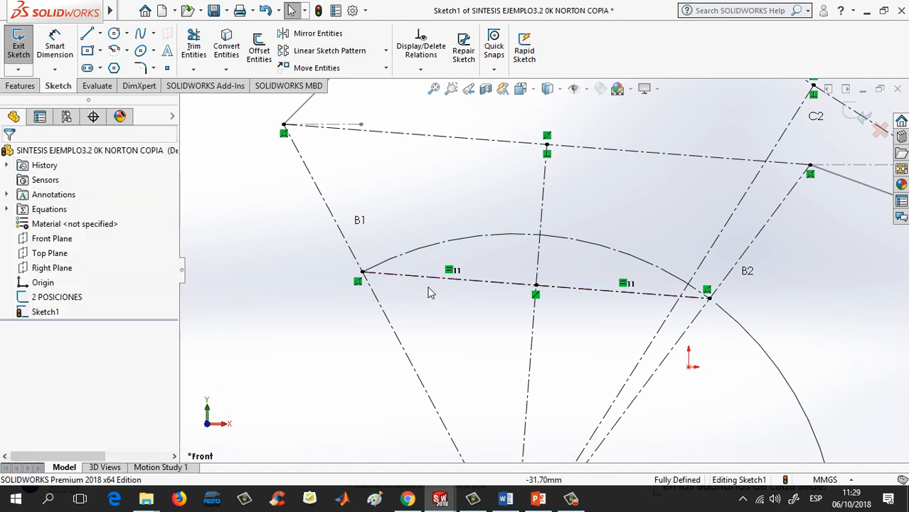
Step: Move the B1 label down, closer to its endpoint on the O4–C1 centerline
{"action": "left_click_drag", "start_coordinate": [359, 224], "coordinate": [364, 251]}
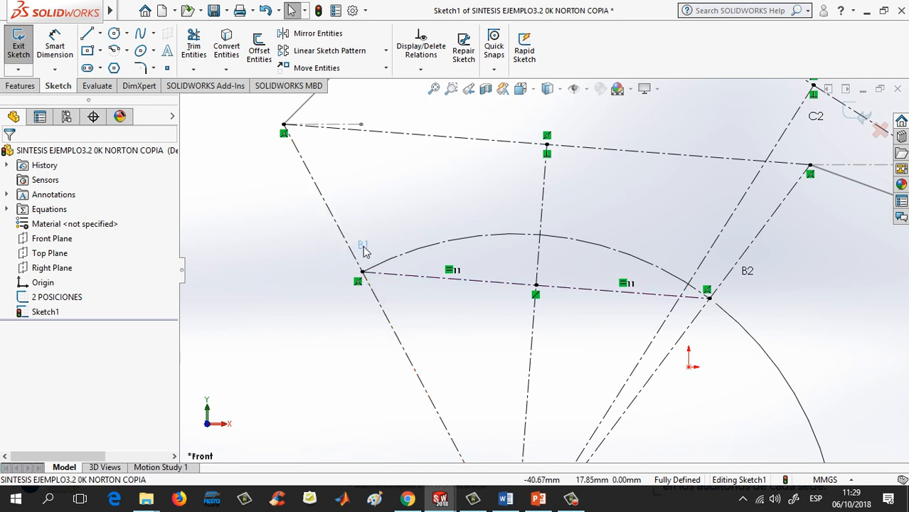
{"action": "left_click", "coordinate": [324, 269]}
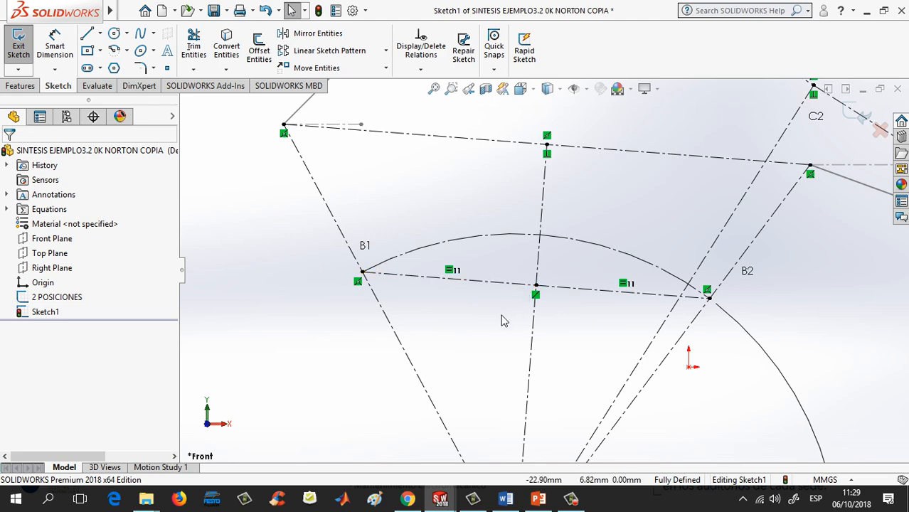
{"action": "key", "text": "f"}
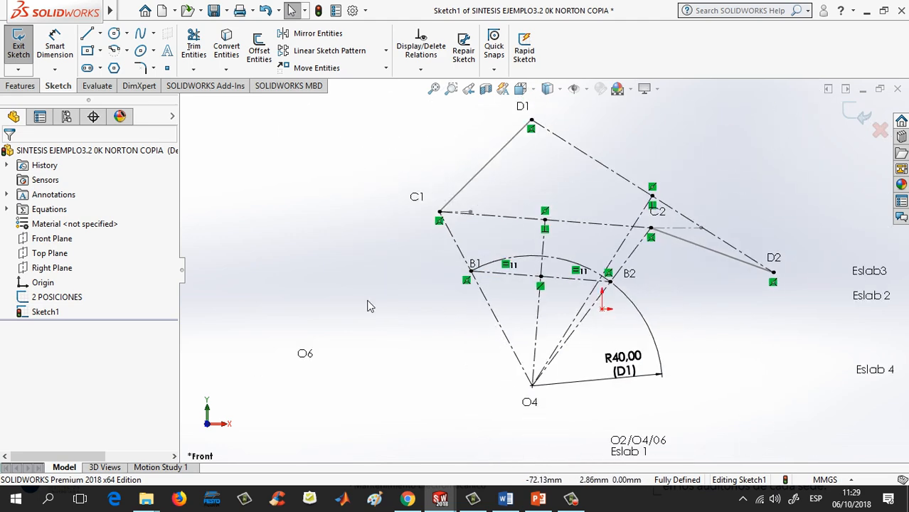
Step: Draw a centerline about 84 mm long from B1, extending away from B2
{"action": "left_click", "coordinate": [100, 33]}
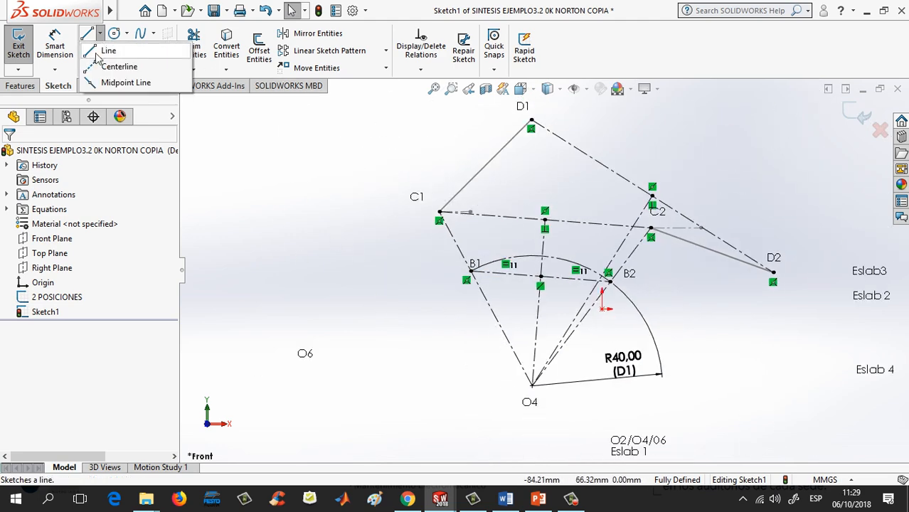
{"action": "left_click", "coordinate": [94, 71]}
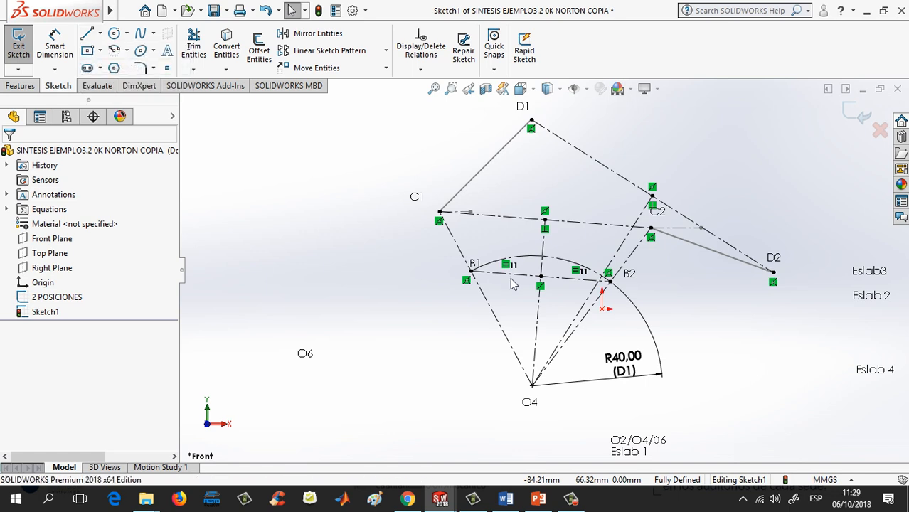
{"action": "left_click", "coordinate": [472, 272]}
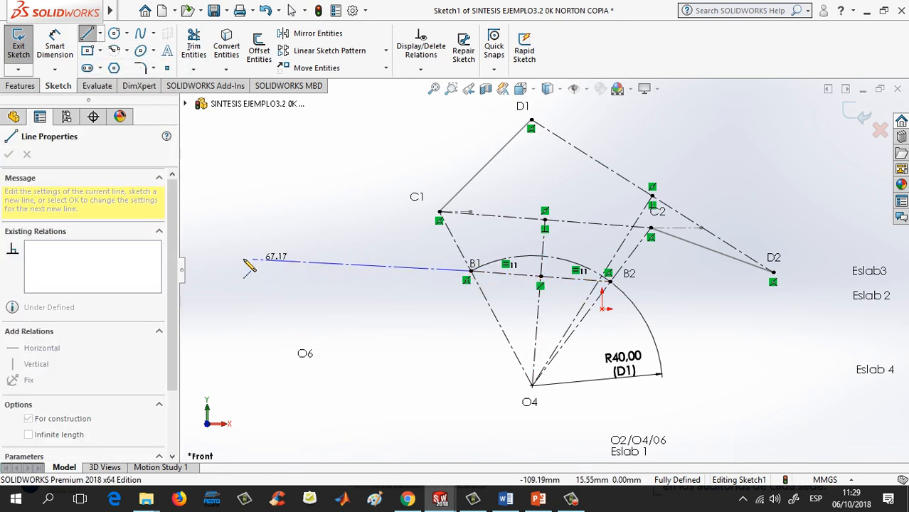
{"action": "left_click", "coordinate": [201, 233]}
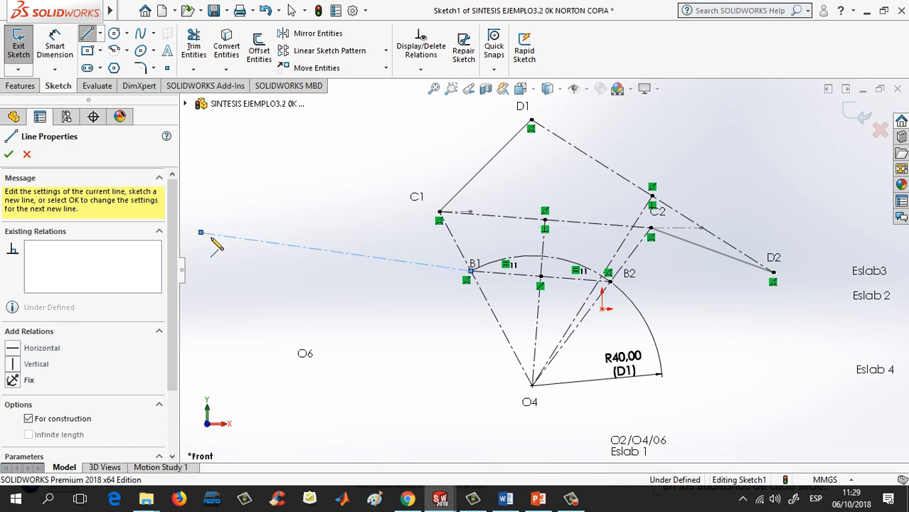
{"action": "key", "text": "Escape"}
{"action": "key", "text": "Escape"}
Step: Make the long centerline from B1 collinear with the adjoining half of the B1–B2 chord
{"action": "left_click", "coordinate": [331, 252]}
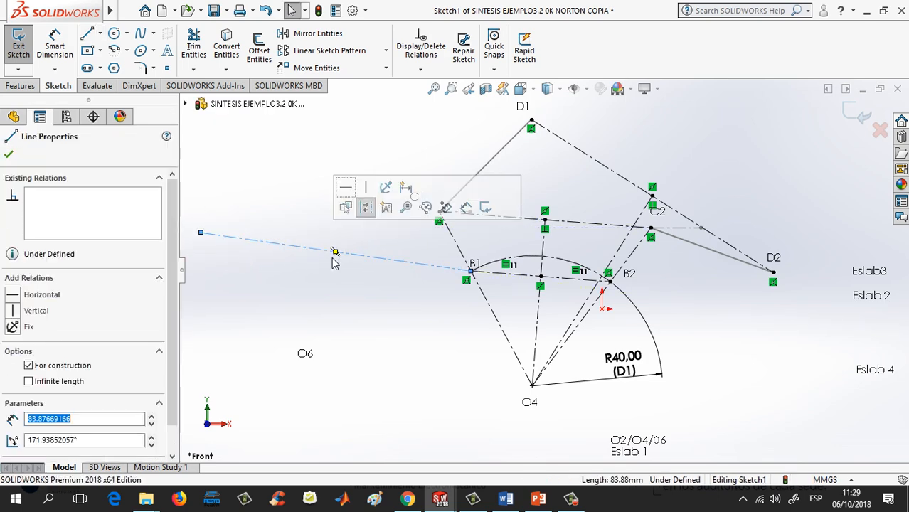
{"action": "left_click", "coordinate": [498, 278], "text": "ctrl"}
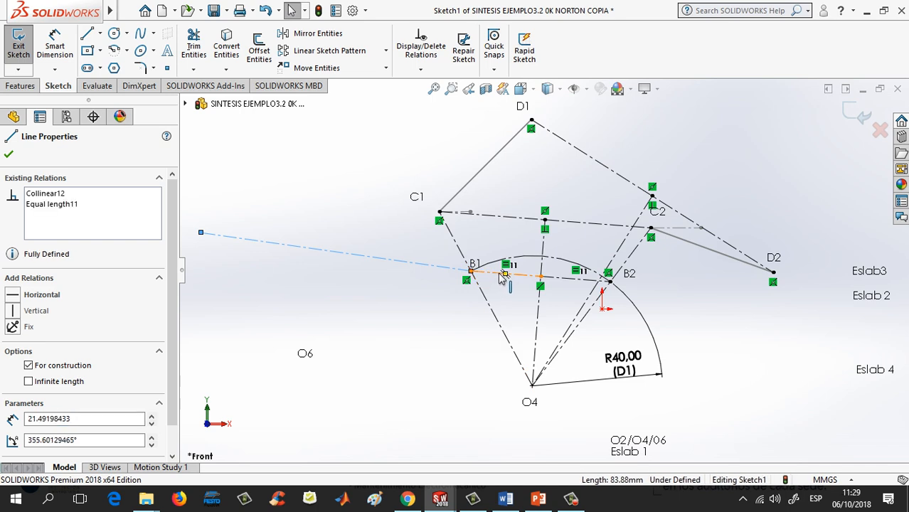
{"action": "left_click", "coordinate": [40, 401]}
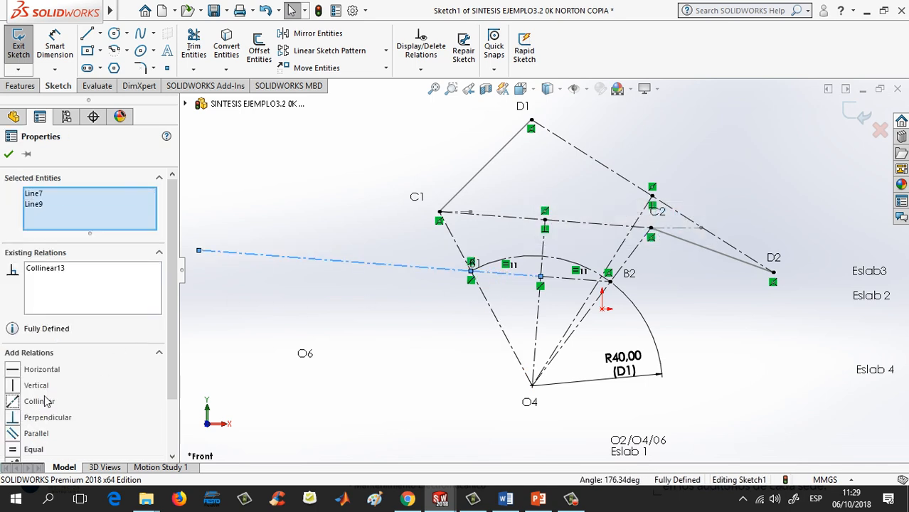
{"action": "left_click", "coordinate": [360, 318]}
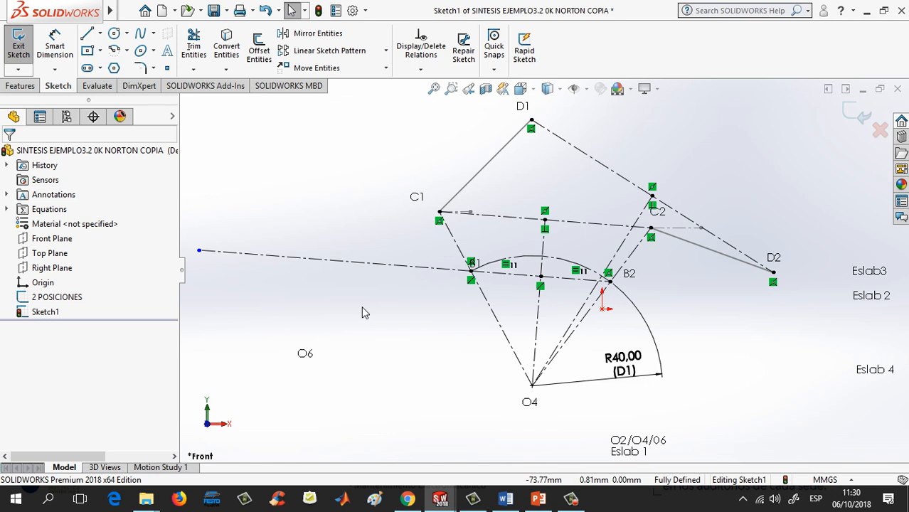
Step: Dimension the length of the centerline extending from B1 and set it to 70 mm
{"action": "left_click", "coordinate": [56, 39]}
{"action": "left_click", "coordinate": [297, 258]}
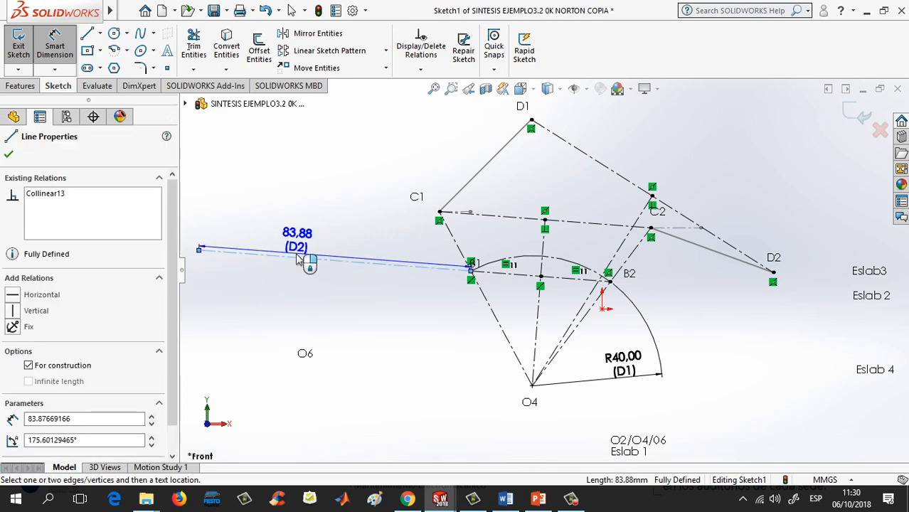
{"action": "left_click", "coordinate": [298, 262]}
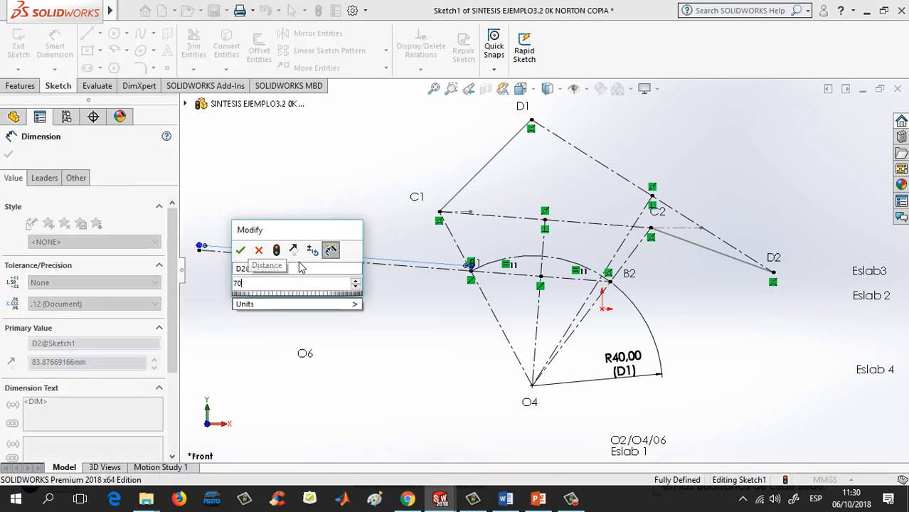
{"action": "key", "text": "Return"}
{"action": "left_click", "coordinate": [328, 301]}
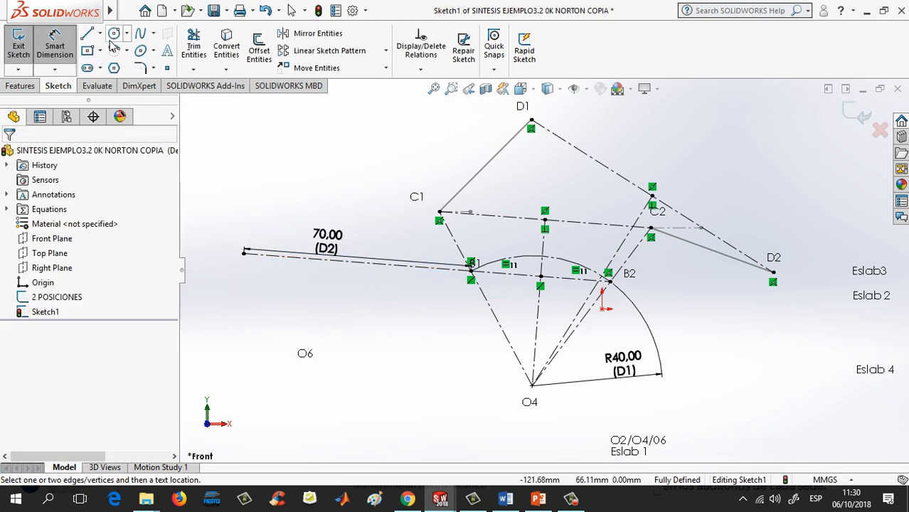
Step: Draw a short centerline about 17 mm long from the outer end of the 70 mm centerline, lying along it toward B1
{"action": "left_click", "coordinate": [100, 34]}
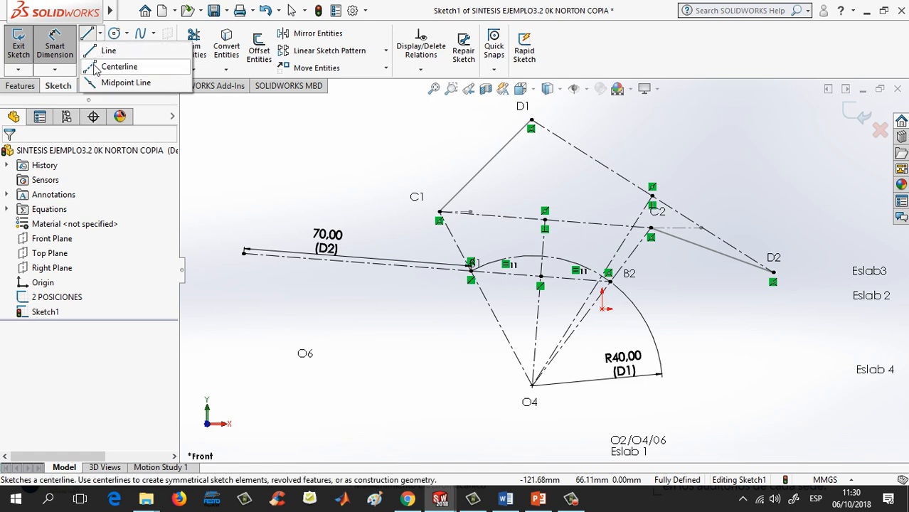
{"action": "left_click", "coordinate": [96, 68]}
{"action": "left_click", "coordinate": [245, 252]}
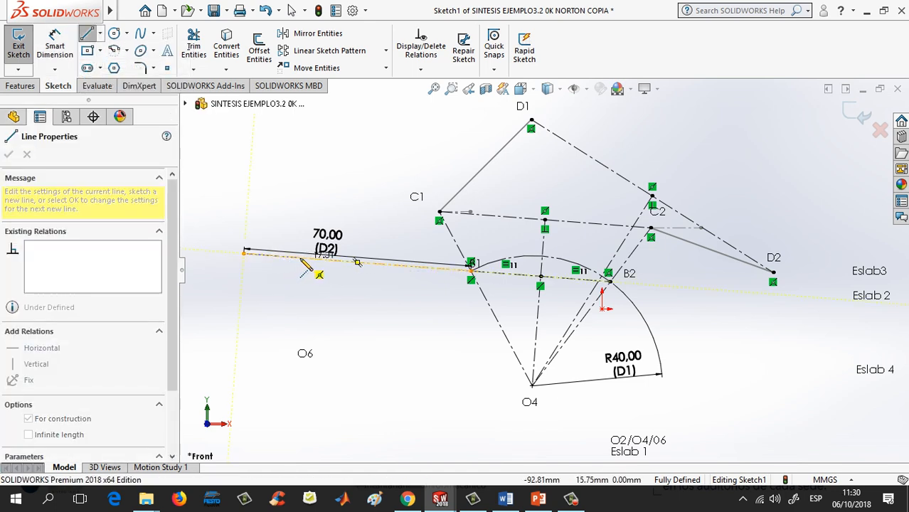
{"action": "left_click", "coordinate": [300, 258]}
{"action": "key", "text": "Escape"}
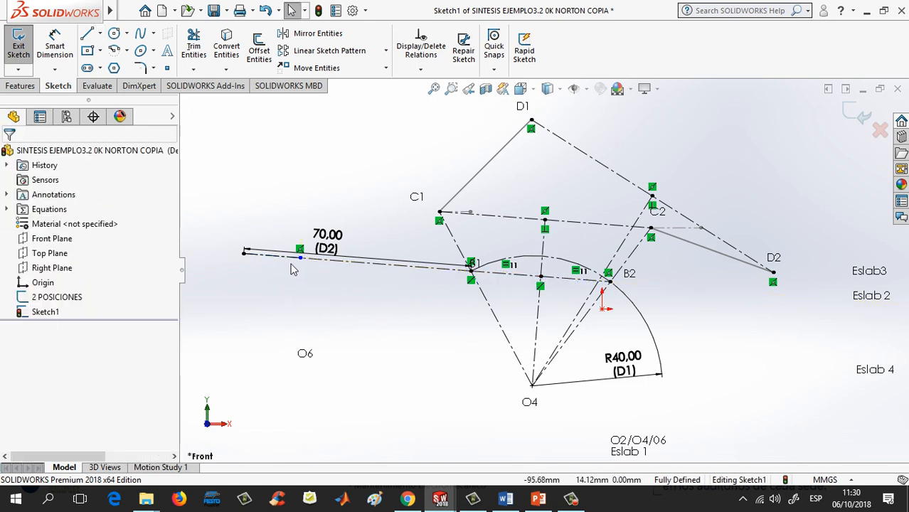
Step: Make the short centerline at the outer end of the 70 mm line equal in length to the half chord from B1
{"action": "left_click", "coordinate": [502, 275]}
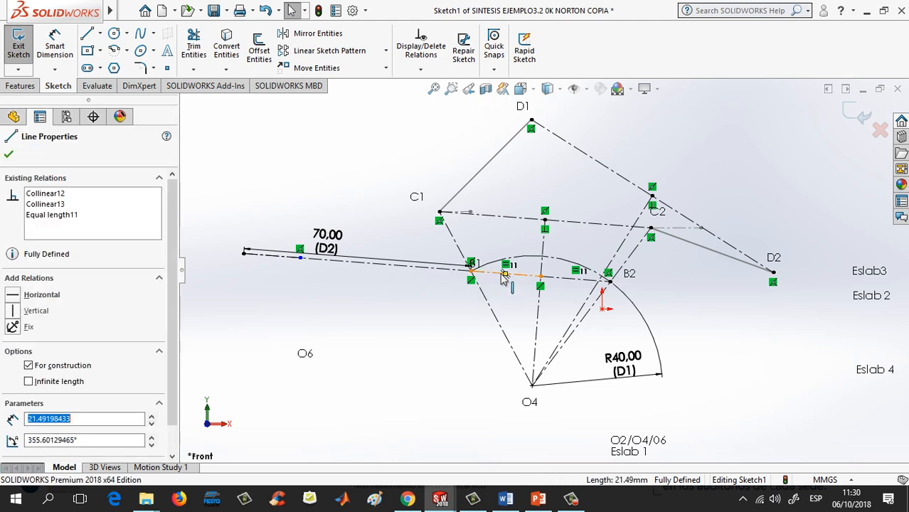
{"action": "left_click", "coordinate": [276, 261]}
{"action": "right_click", "coordinate": [276, 257]}
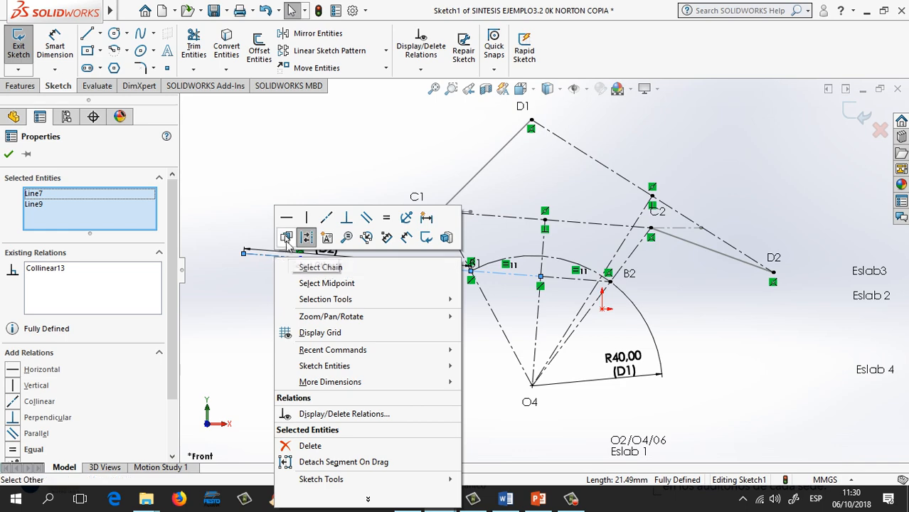
{"action": "left_click", "coordinate": [287, 237]}
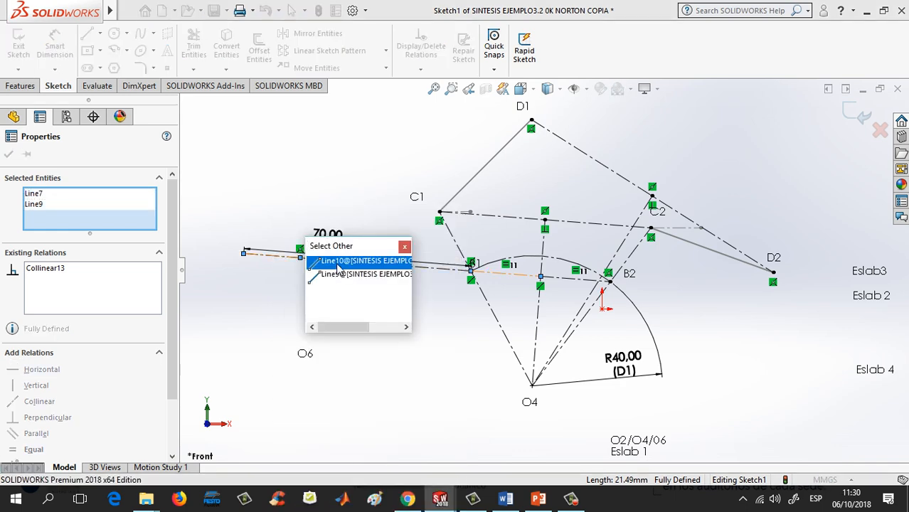
{"action": "left_click", "coordinate": [339, 263]}
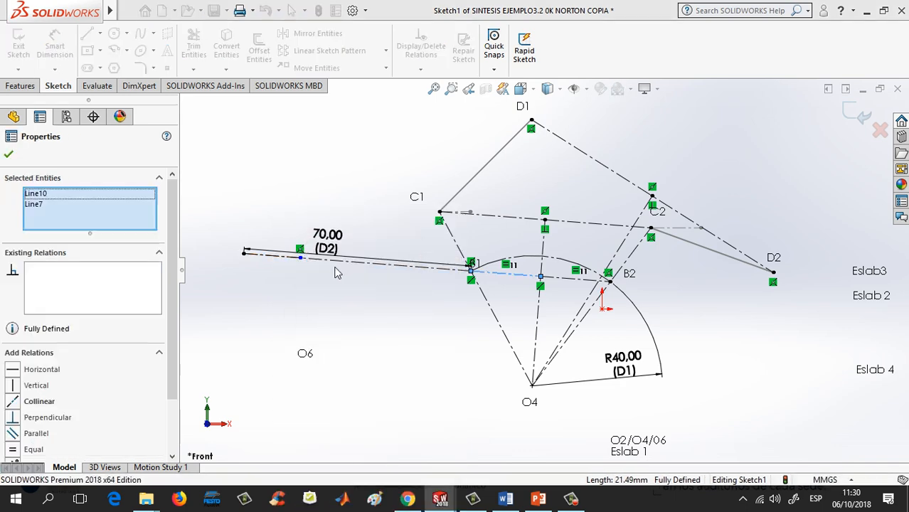
{"action": "left_click", "coordinate": [14, 451]}
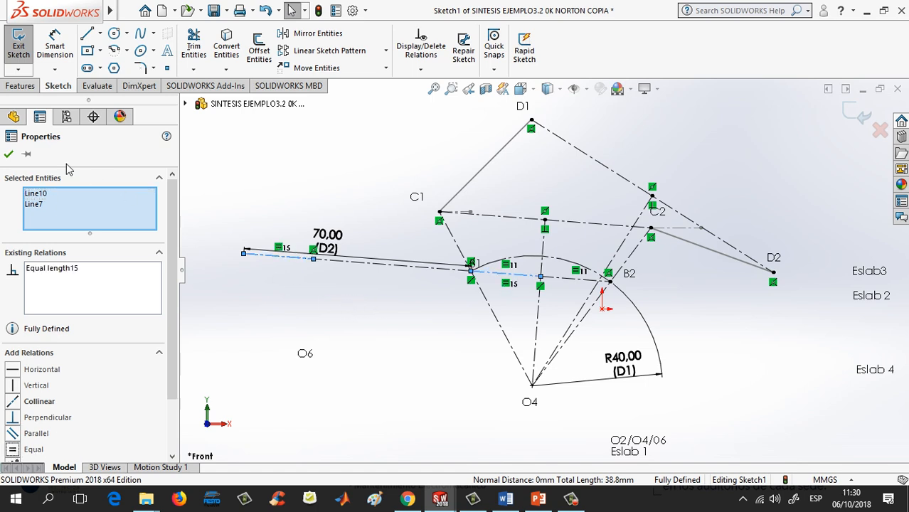
{"action": "left_click", "coordinate": [9, 154]}
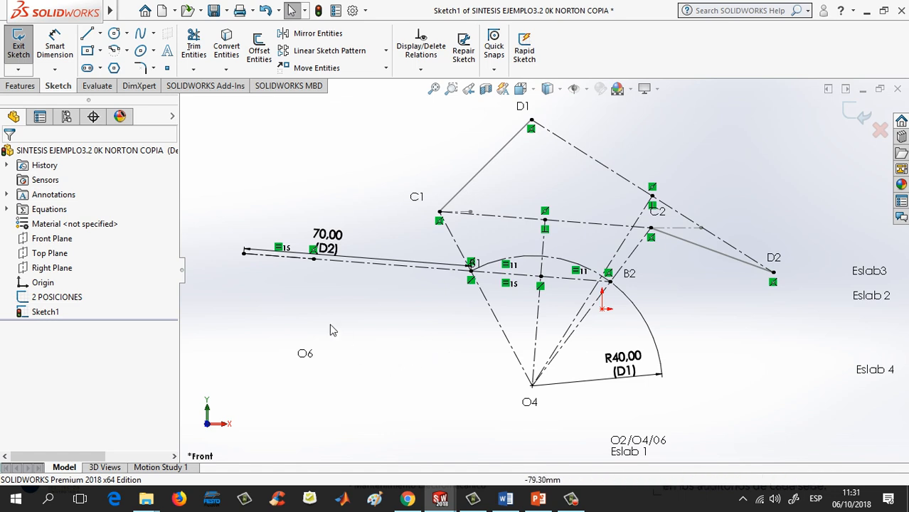
Step: Close the construction sketch and start a new sketch, expanding the part's feature tree for the plane selection
{"action": "left_click", "coordinate": [850, 111]}
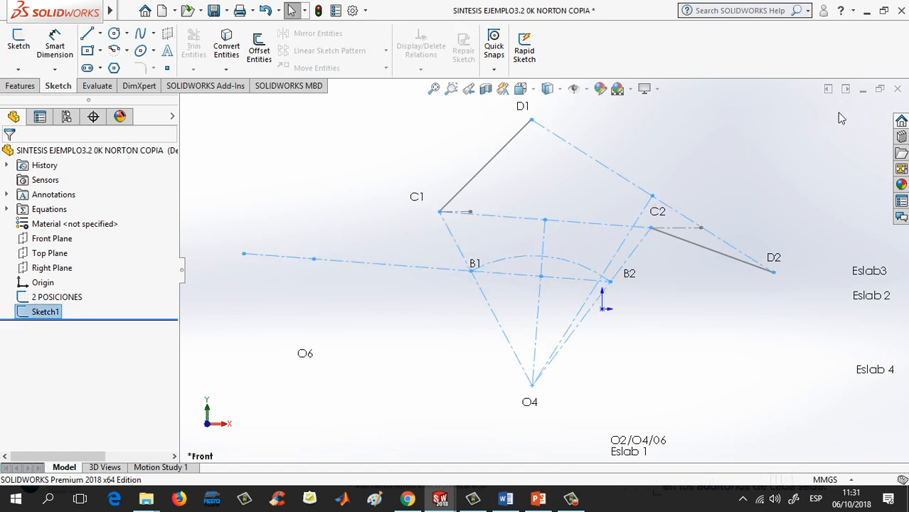
{"action": "left_click", "coordinate": [269, 183]}
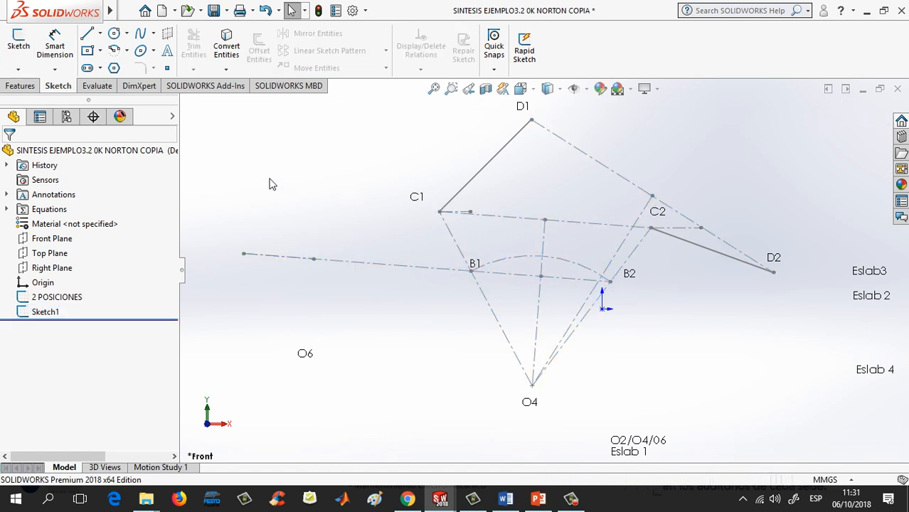
{"action": "left_click", "coordinate": [20, 46]}
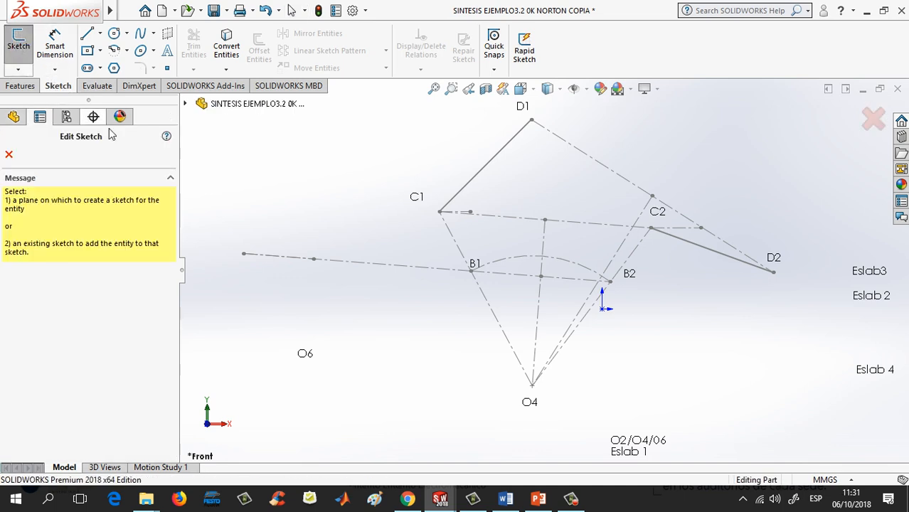
{"action": "left_click", "coordinate": [185, 104]}
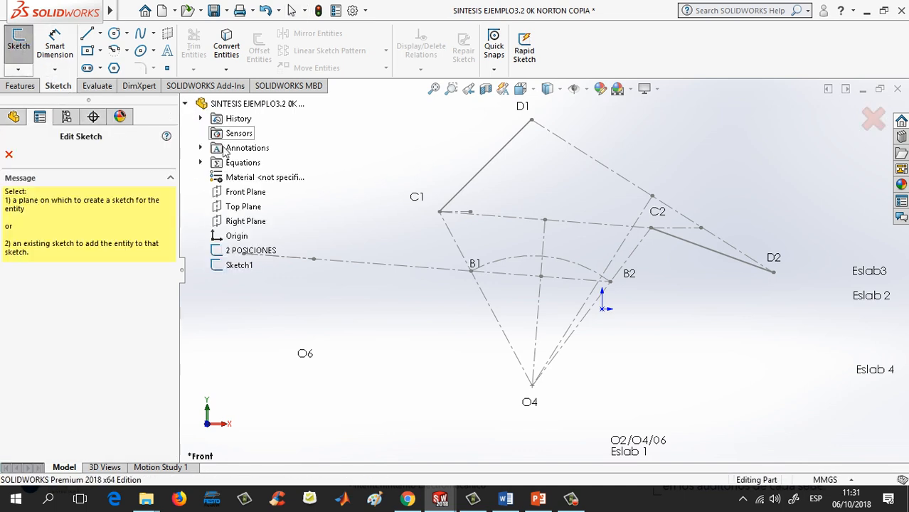
Step: Start a sketch on the Front Plane and draw connected lines from O4 to C1 and from C1 to D1
{"action": "left_click", "coordinate": [242, 194]}
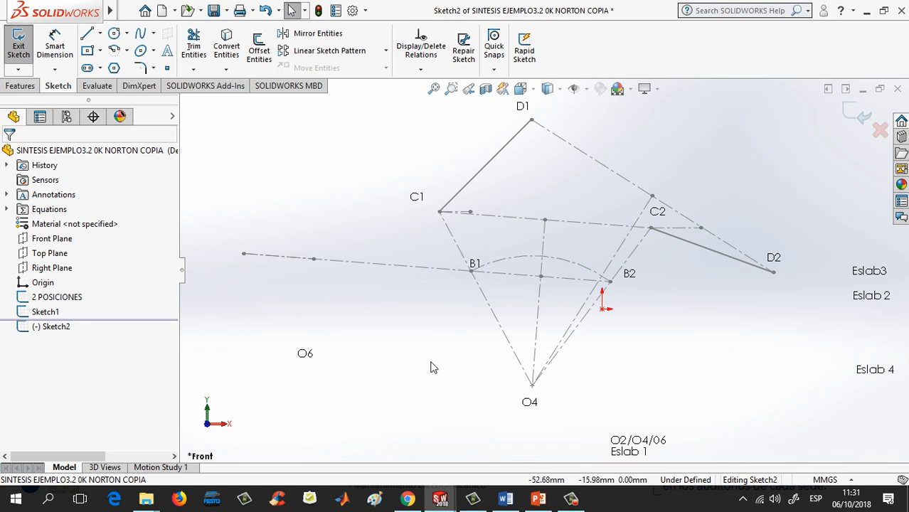
{"action": "left_click", "coordinate": [88, 36]}
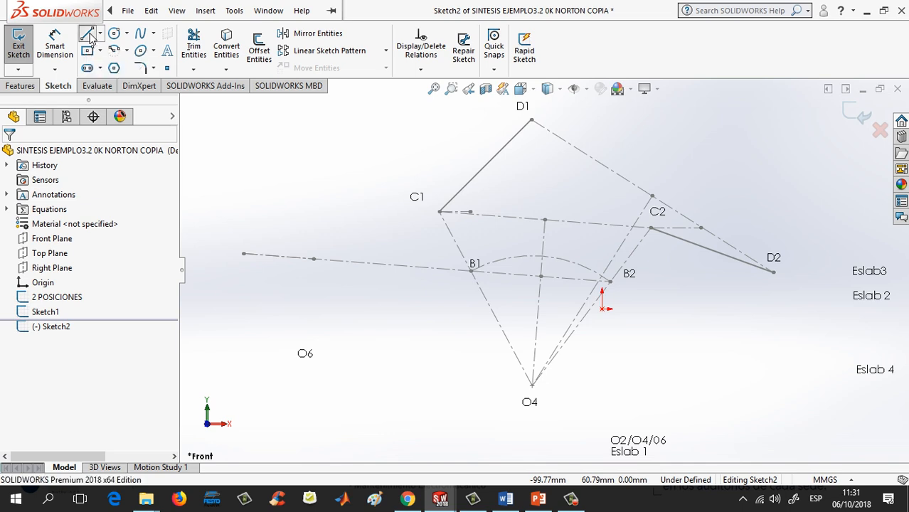
{"action": "left_click", "coordinate": [532, 386]}
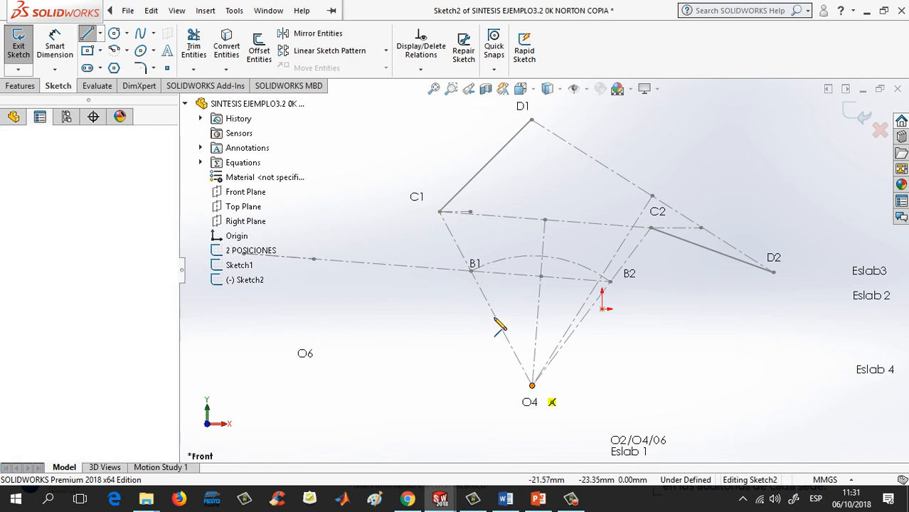
{"action": "left_click", "coordinate": [440, 212]}
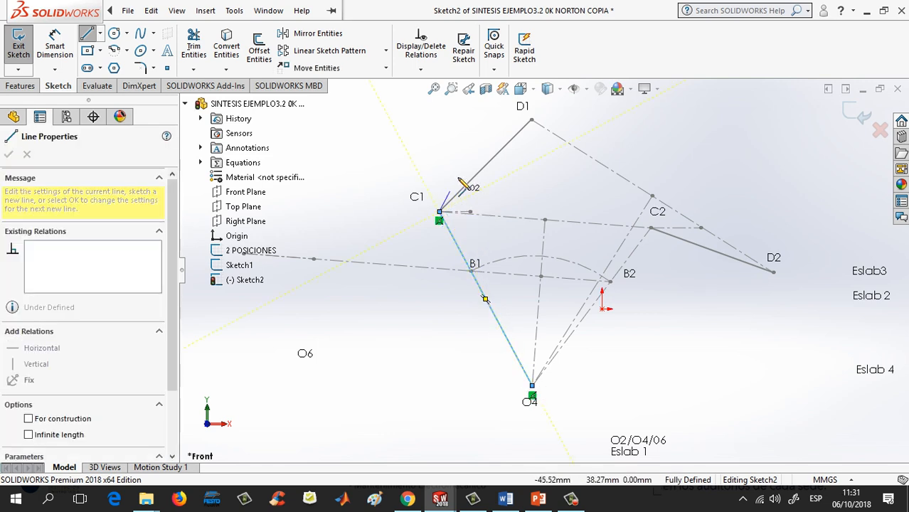
{"action": "left_click", "coordinate": [532, 121]}
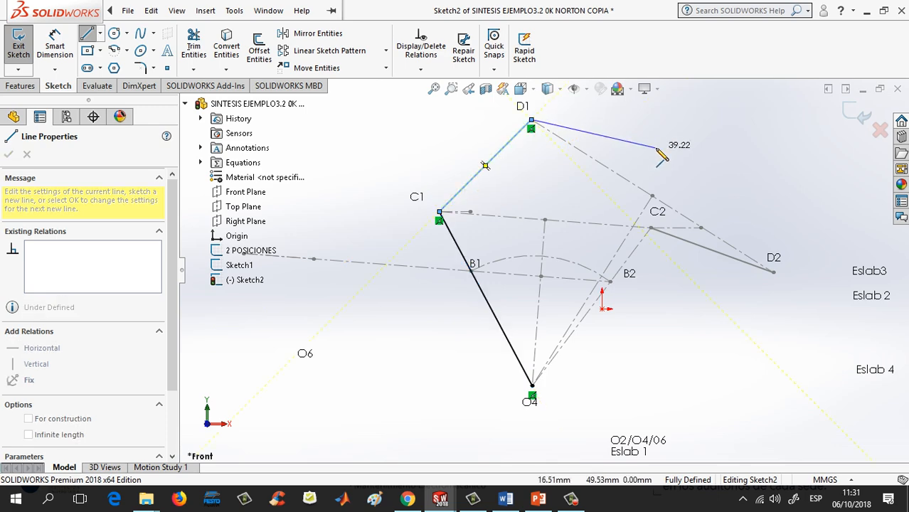
{"action": "key", "text": "Escape"}
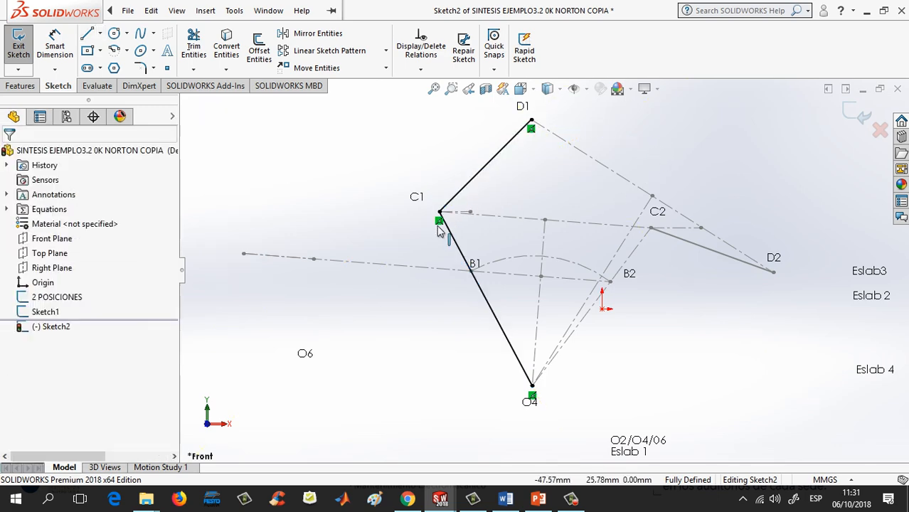
Step: Delete the coincident relations at C1 and D1 and pull both line endpoints away from those points, keeping O4 attached
{"action": "left_click", "coordinate": [87, 35]}
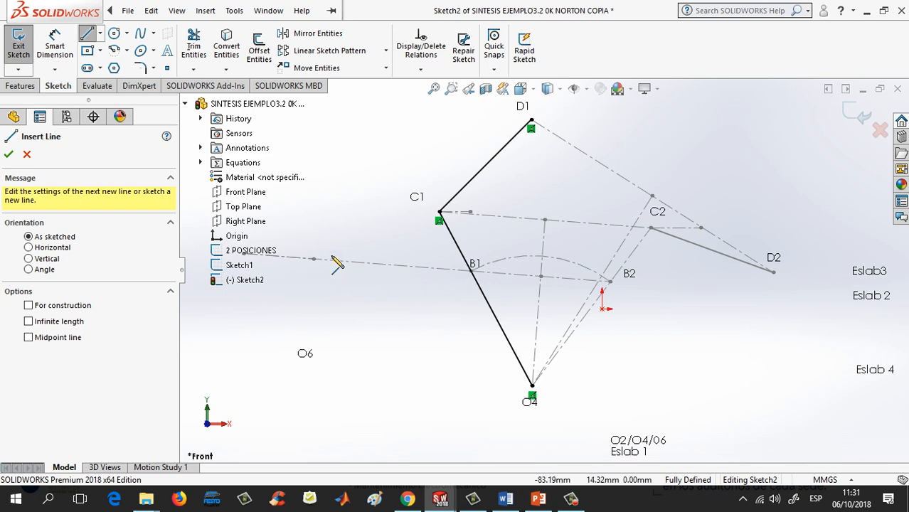
{"action": "key", "text": "Escape"}
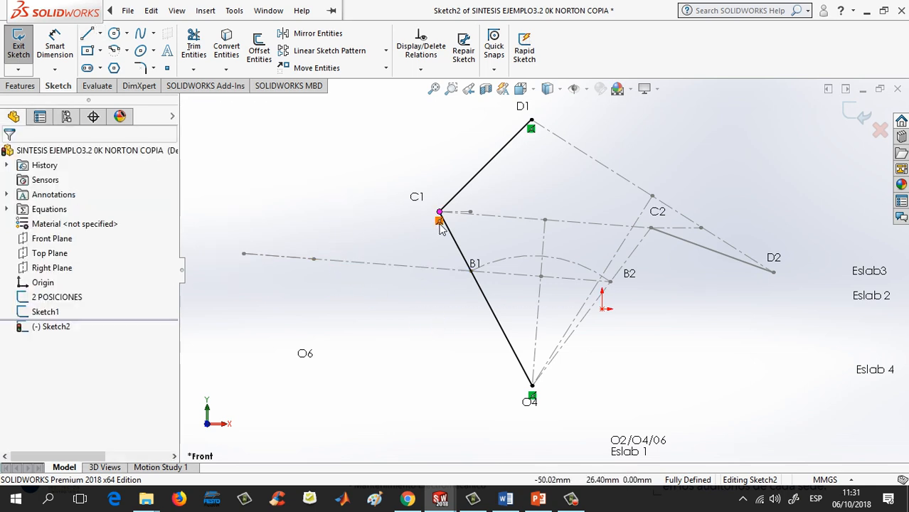
{"action": "key", "text": "Delete"}
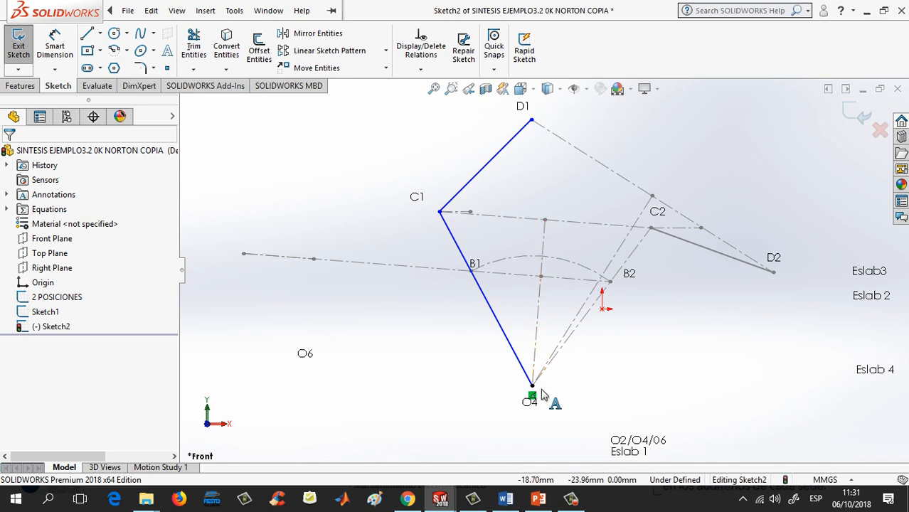
{"action": "left_click_drag", "start_coordinate": [533, 123], "coordinate": [564, 118]}
{"action": "left_click_drag", "start_coordinate": [441, 212], "coordinate": [484, 206]}
{"action": "left_click", "coordinate": [555, 205]}
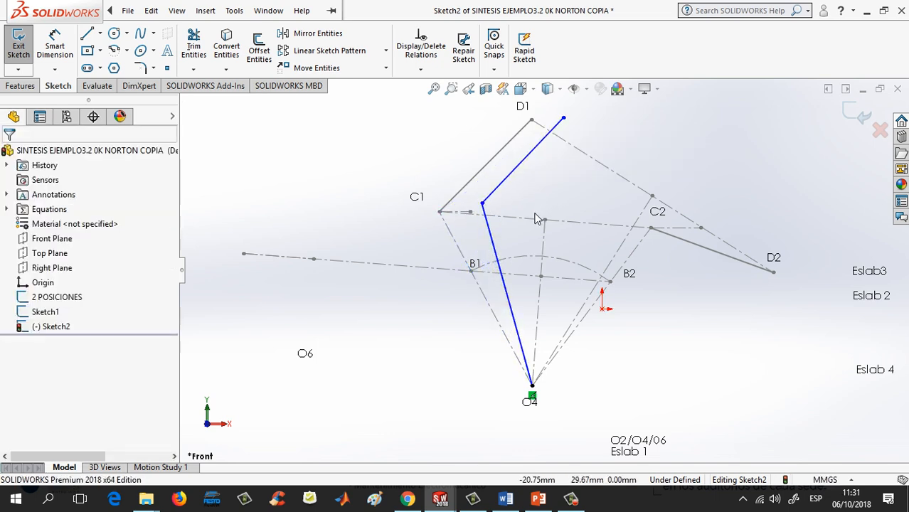
Step: Make the new line from O4 equal in length to the O4–C1 construction line
{"action": "left_click", "coordinate": [498, 254]}
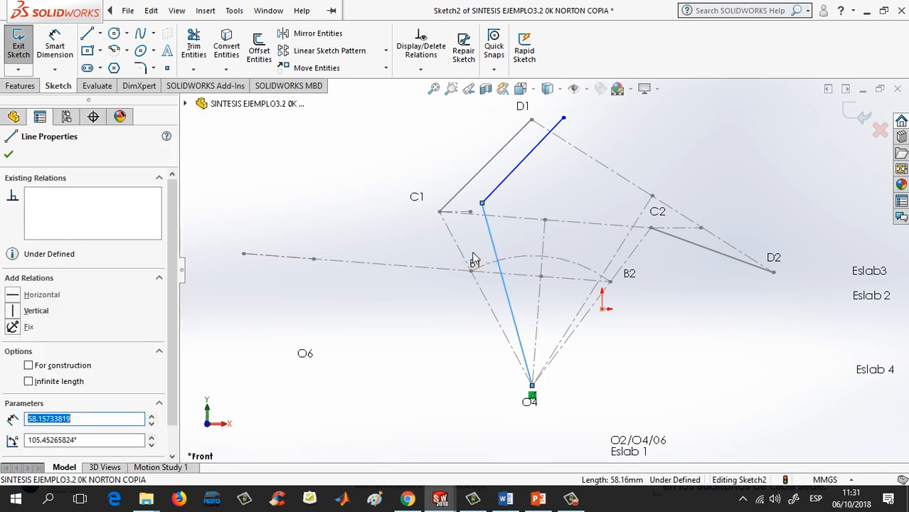
{"action": "left_click", "coordinate": [464, 260], "text": "ctrl"}
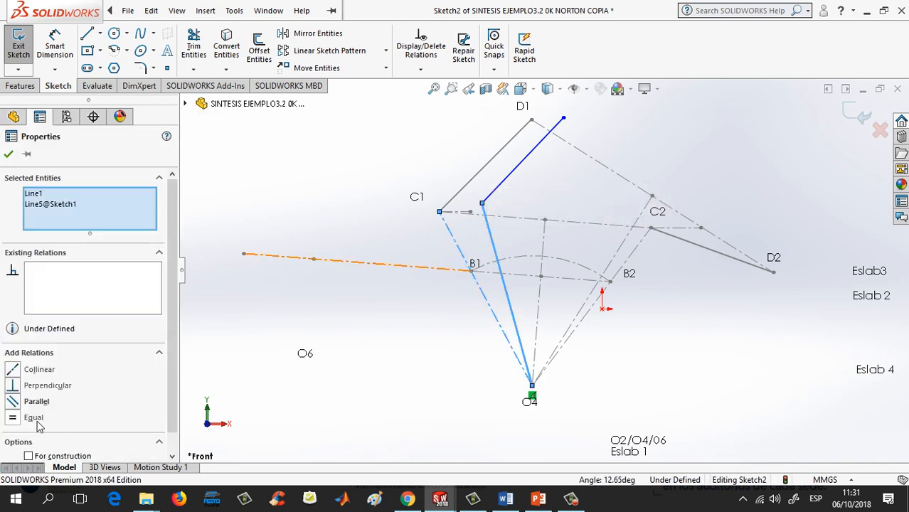
{"action": "left_click", "coordinate": [13, 419]}
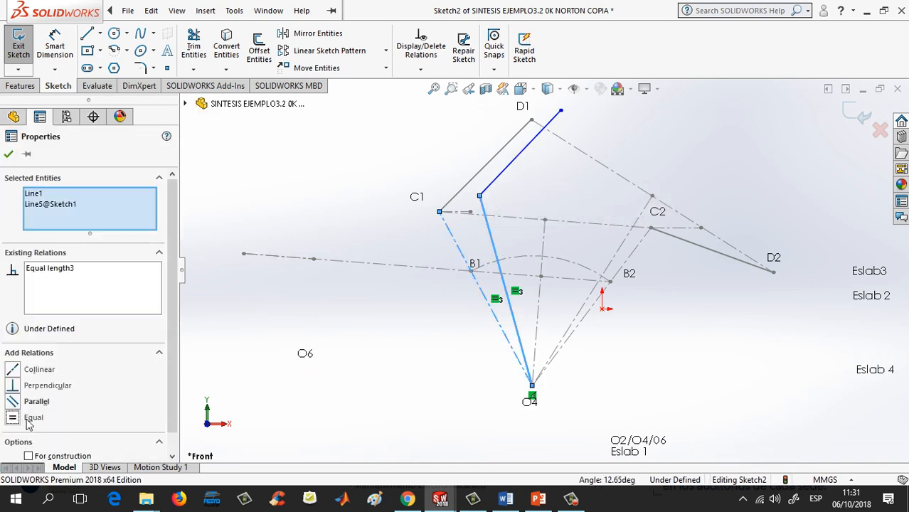
{"action": "left_click", "coordinate": [9, 154]}
Step: Make the new upper line equal in length to the C1–D1 line
{"action": "left_click", "coordinate": [516, 176]}
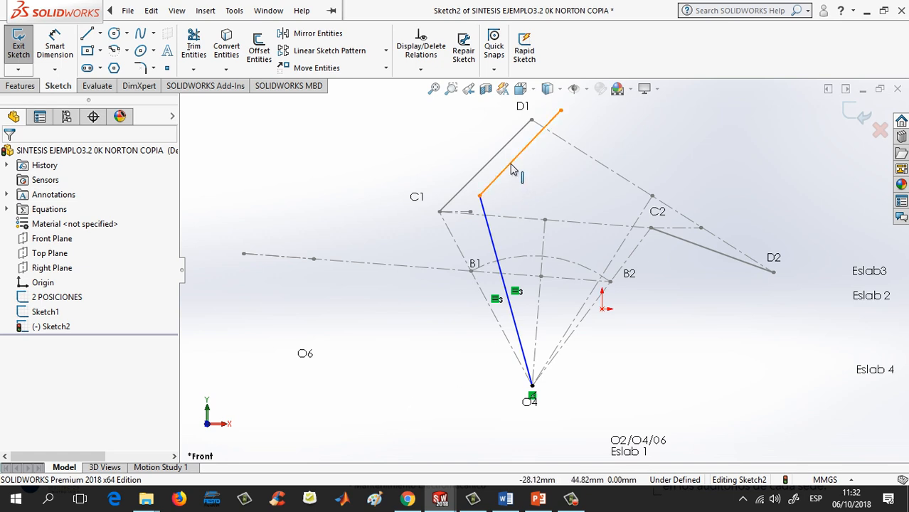
{"action": "left_click", "coordinate": [489, 165], "text": "ctrl"}
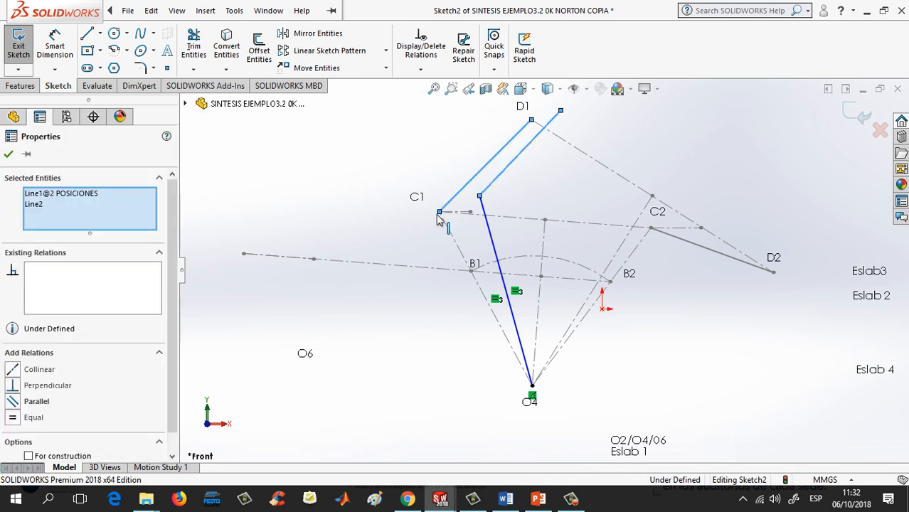
{"action": "left_click", "coordinate": [12, 418]}
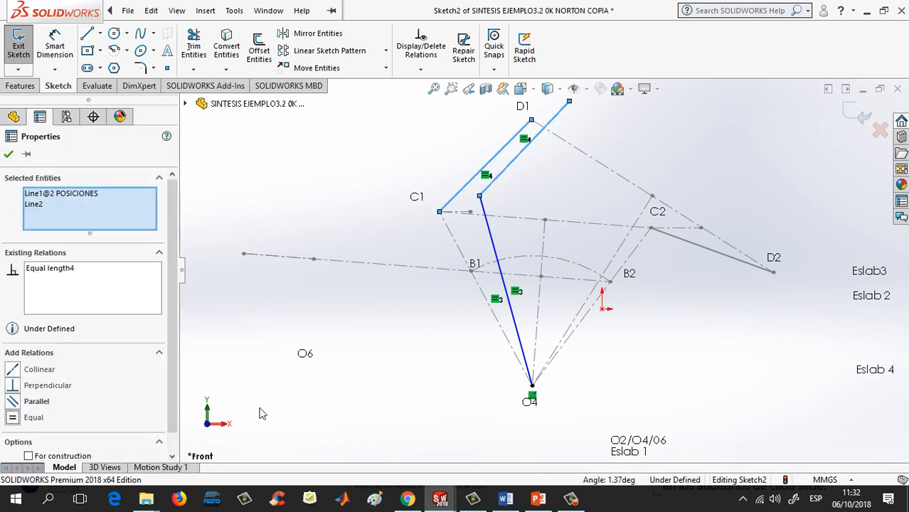
{"action": "left_click", "coordinate": [8, 155]}
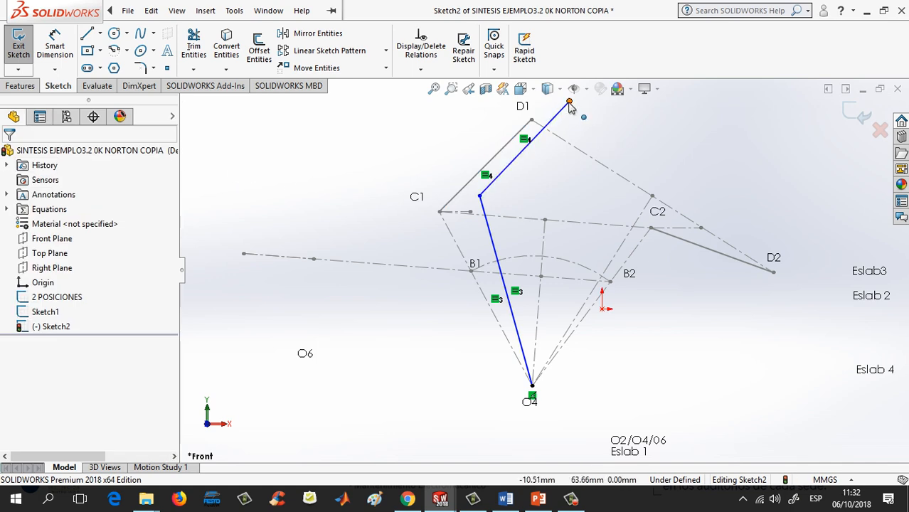
Step: Swing the upper line's free end toward the D2 side, to about X 6.9 mm, Y 56.1 mm
{"action": "left_click_drag", "start_coordinate": [570, 102], "coordinate": [593, 119]}
{"action": "left_click", "coordinate": [635, 154]}
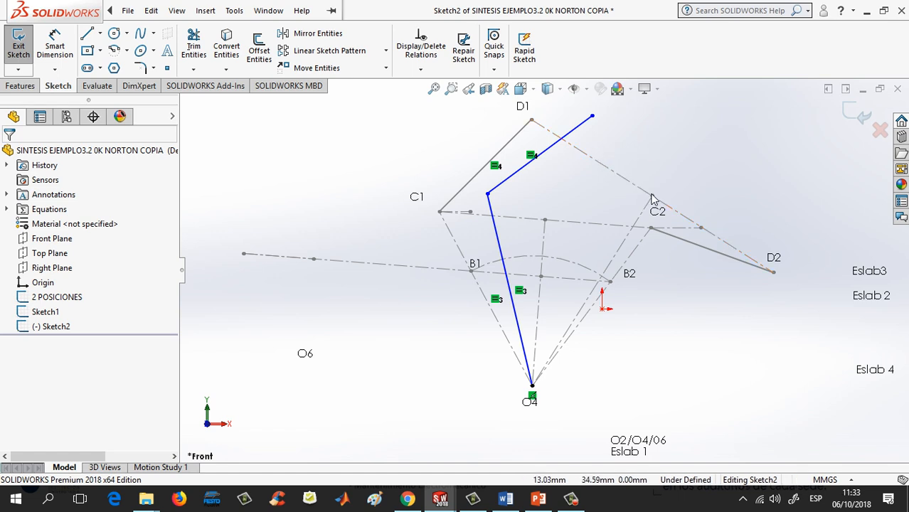
{"action": "left_click_drag", "start_coordinate": [592, 118], "coordinate": [625, 127]}
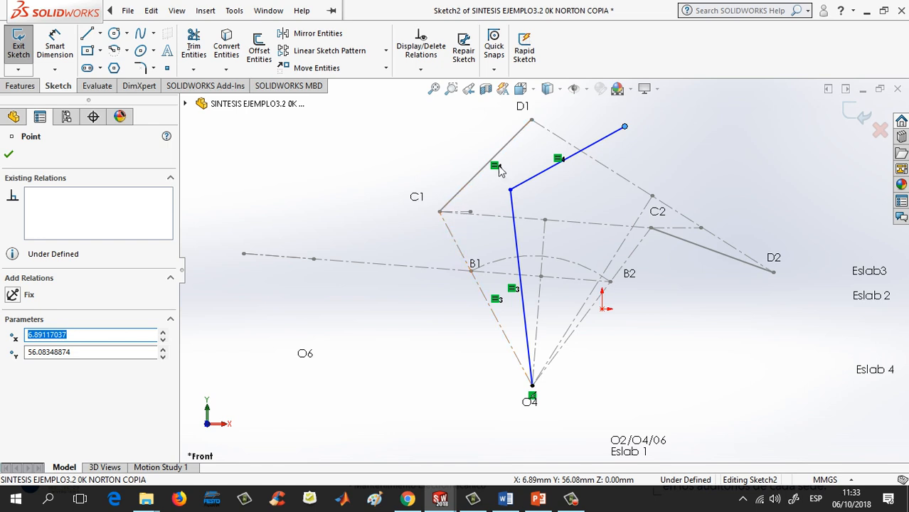
Step: Dimension the angle between the upper line and the line from O4 as 106.9°
{"action": "left_click", "coordinate": [55, 46]}
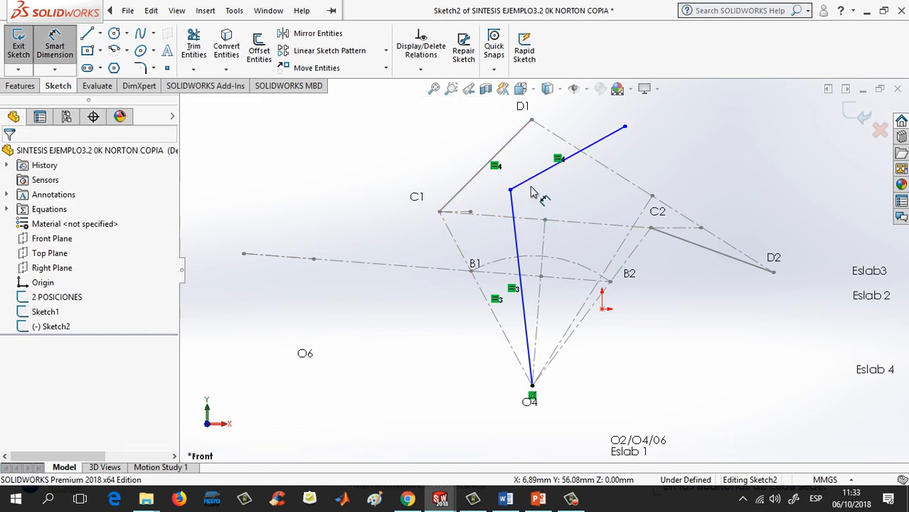
{"action": "left_click", "coordinate": [535, 178]}
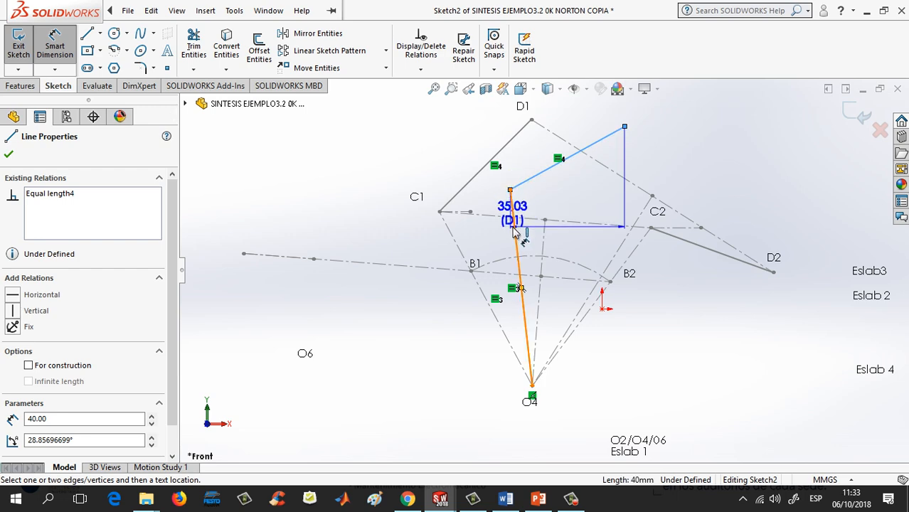
{"action": "left_click", "coordinate": [515, 232]}
{"action": "left_click", "coordinate": [541, 213]}
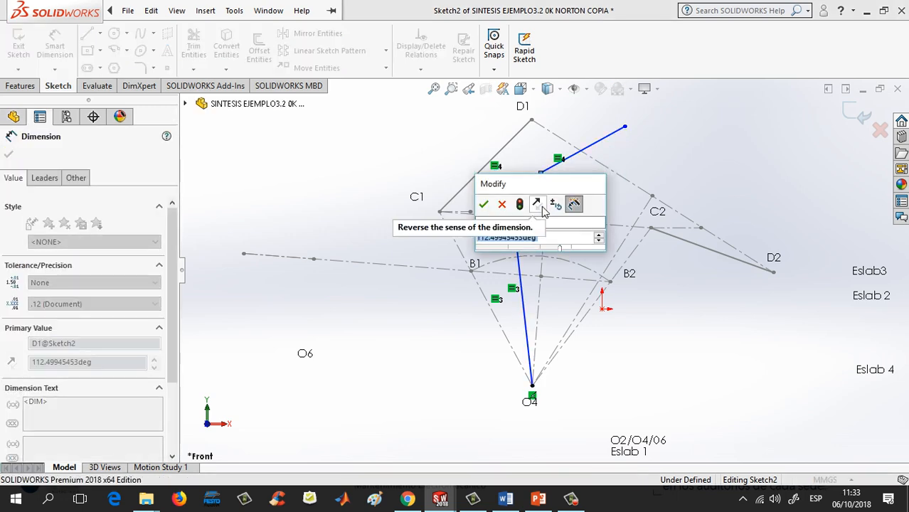
{"action": "type", "text": "106,"}
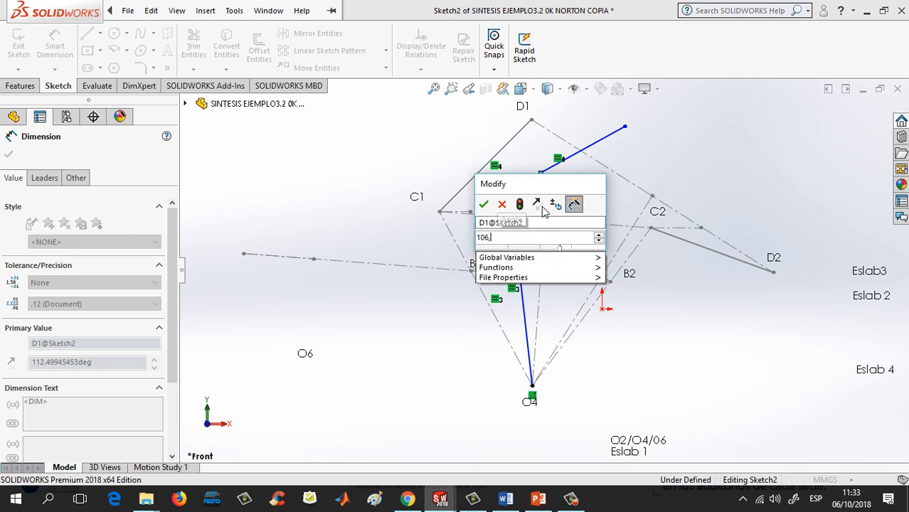
{"action": "type", "text": "9"}
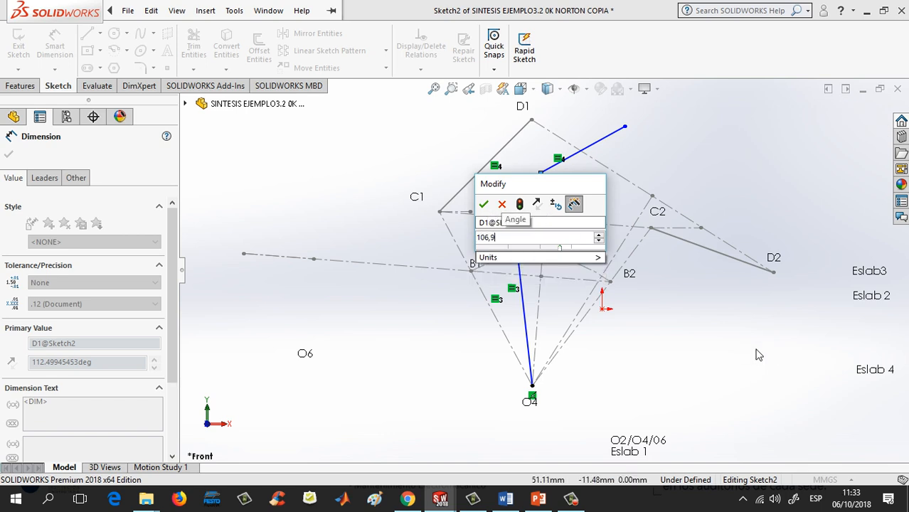
{"action": "left_click", "coordinate": [484, 204]}
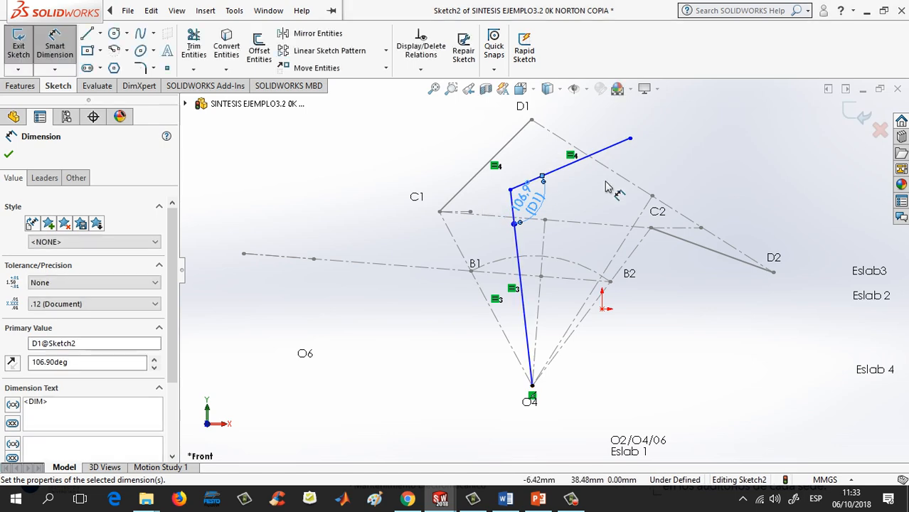
{"action": "left_click", "coordinate": [676, 164]}
{"action": "key", "text": "Escape"}
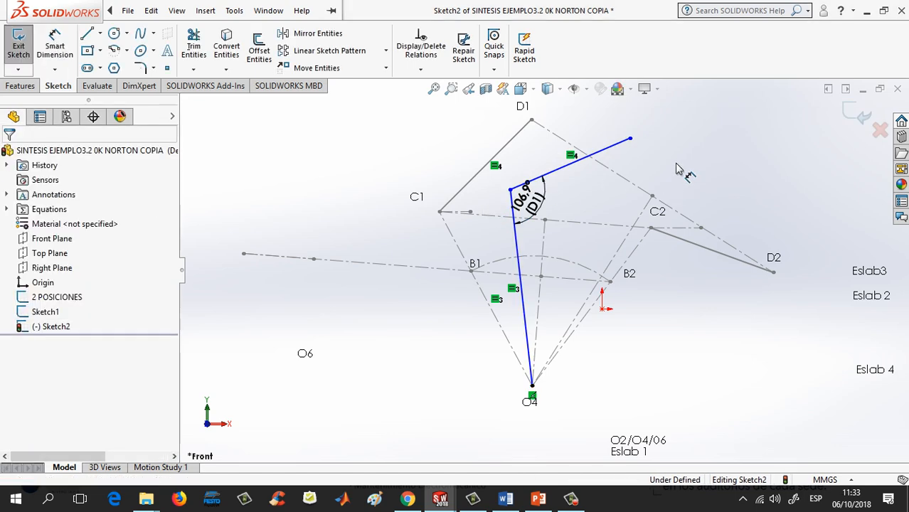
Step: Swing the linkage's free end to about X 17.6 mm, Y 48.4 mm and move the angle dimension farther from its vertex
{"action": "left_click", "coordinate": [631, 139]}
{"action": "mouse_move", "coordinate": [631, 140]}
{"action": "left_mouse_down"}
{"action": "mouse_move", "coordinate": [633, 180]}
{"action": "mouse_move", "coordinate": [679, 203]}
{"action": "mouse_move", "coordinate": [505, 155]}
{"action": "mouse_move", "coordinate": [539, 130]}
{"action": "mouse_move", "coordinate": [596, 141]}
{"action": "mouse_move", "coordinate": [721, 246]}
{"action": "mouse_move", "coordinate": [760, 296]}
{"action": "mouse_move", "coordinate": [655, 195]}
{"action": "mouse_move", "coordinate": [538, 177]}
{"action": "mouse_move", "coordinate": [649, 195]}
{"action": "mouse_move", "coordinate": [641, 200]}
{"action": "left_mouse_up"}
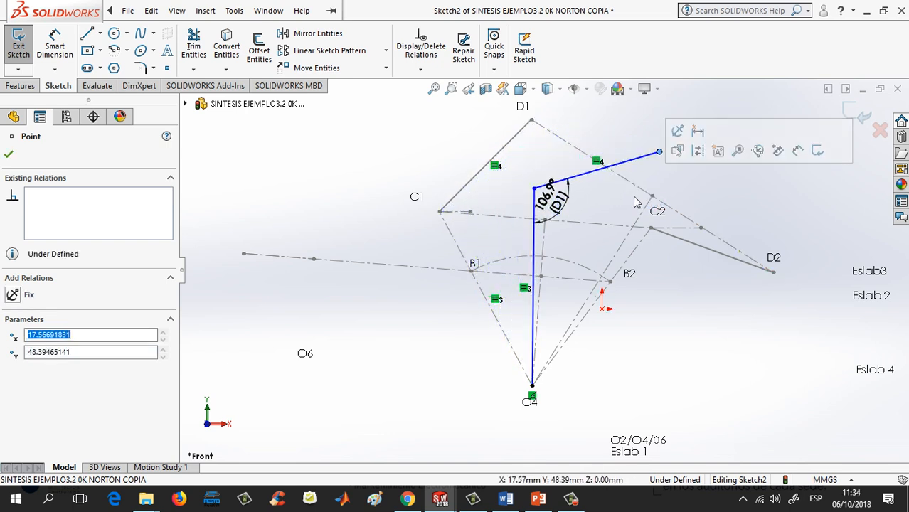
{"action": "left_click", "coordinate": [716, 186]}
{"action": "left_click", "coordinate": [566, 202]}
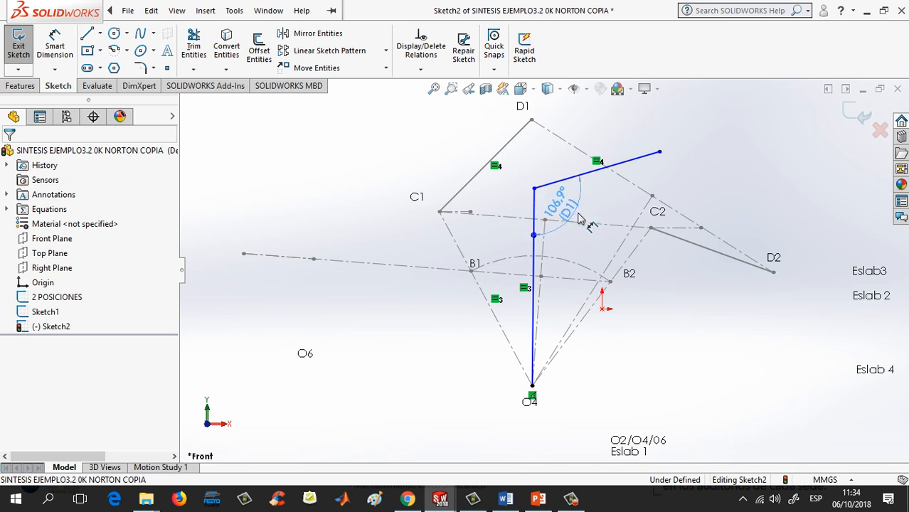
{"action": "left_click", "coordinate": [718, 178]}
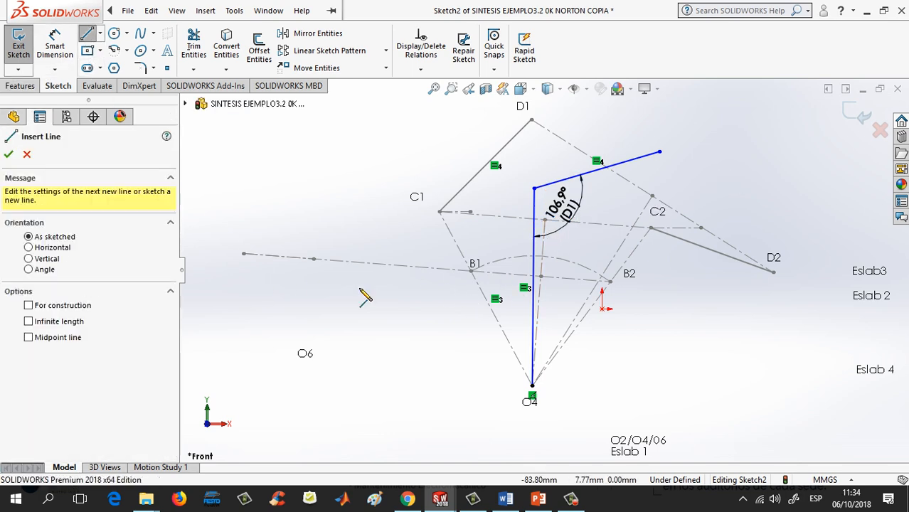
Step: Try tracing lines from B1 to the far end of its dash-dot extension and back to the intermediate point, and undo both
{"action": "left_click", "coordinate": [471, 271]}
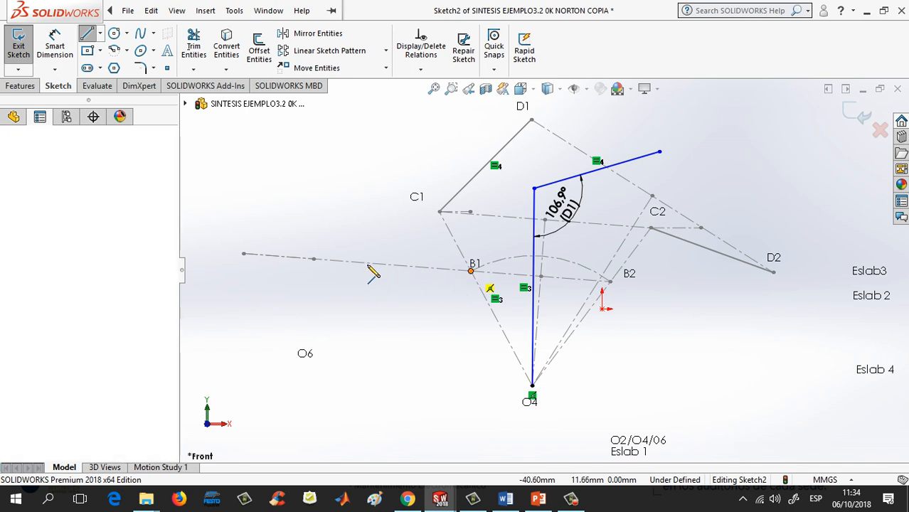
{"action": "left_click", "coordinate": [244, 254]}
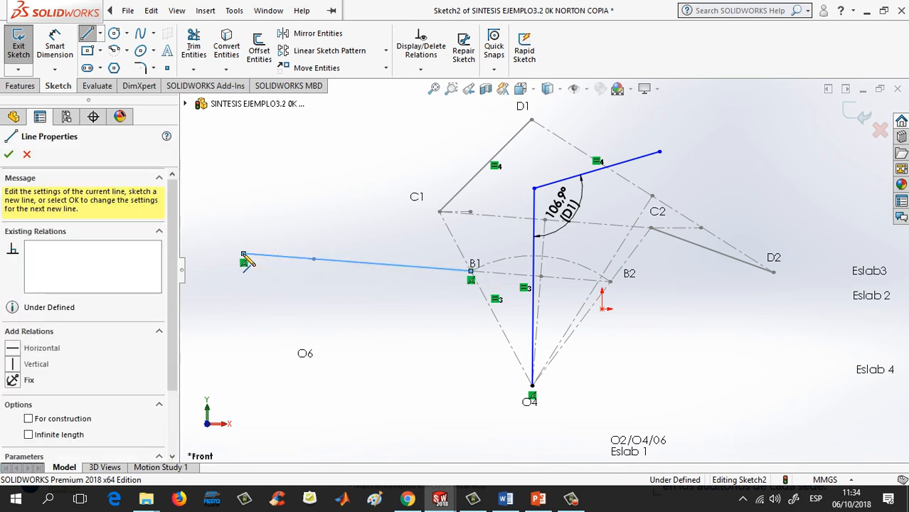
{"action": "left_click", "coordinate": [313, 259]}
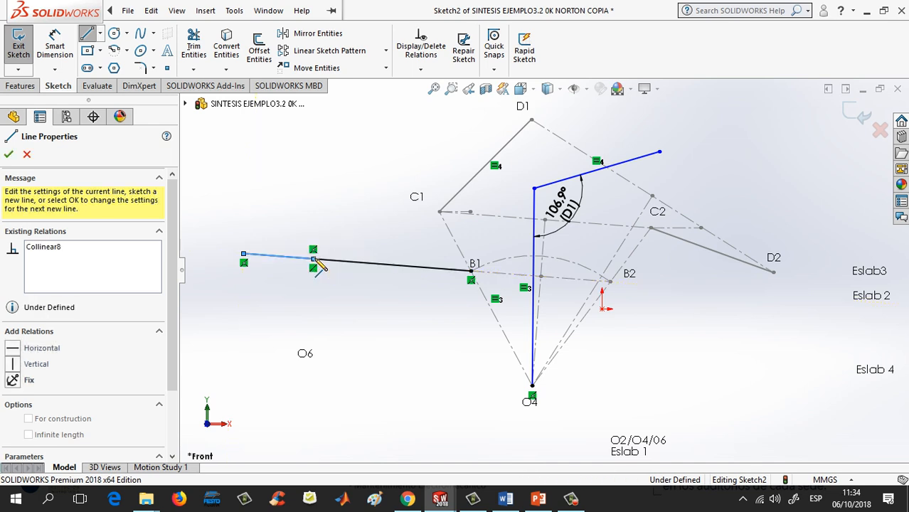
{"action": "key", "text": "Escape"}
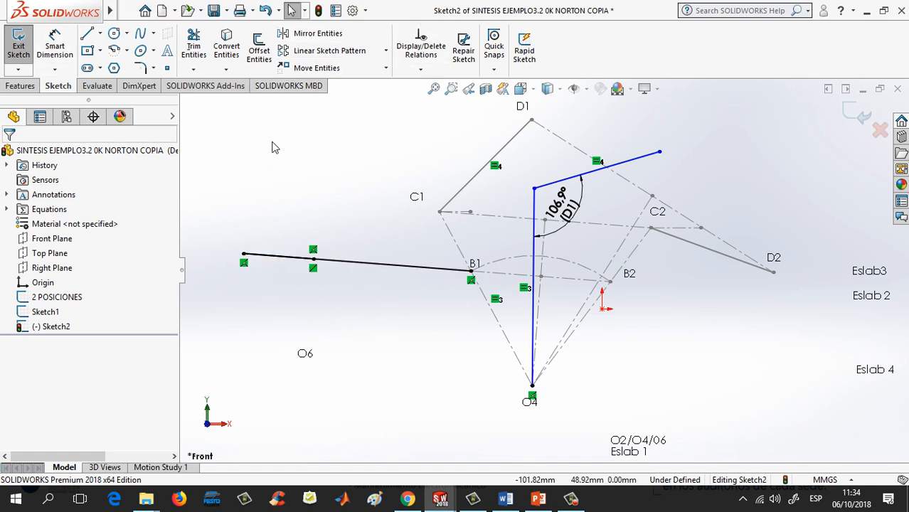
{"action": "left_click", "coordinate": [267, 9]}
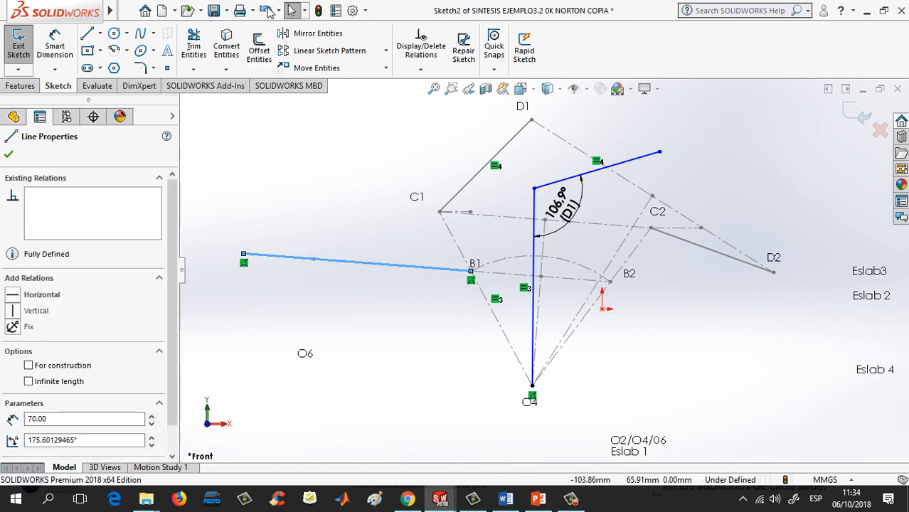
{"action": "left_click", "coordinate": [269, 11]}
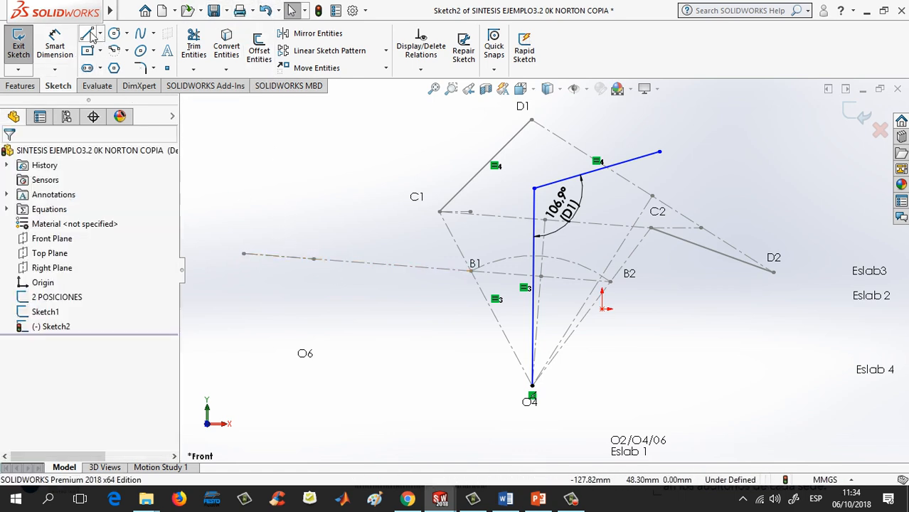
Step: Sketch a line about 70 mm long from B1 to a free point just above the dash-dot extension's far end
{"action": "left_click", "coordinate": [473, 269]}
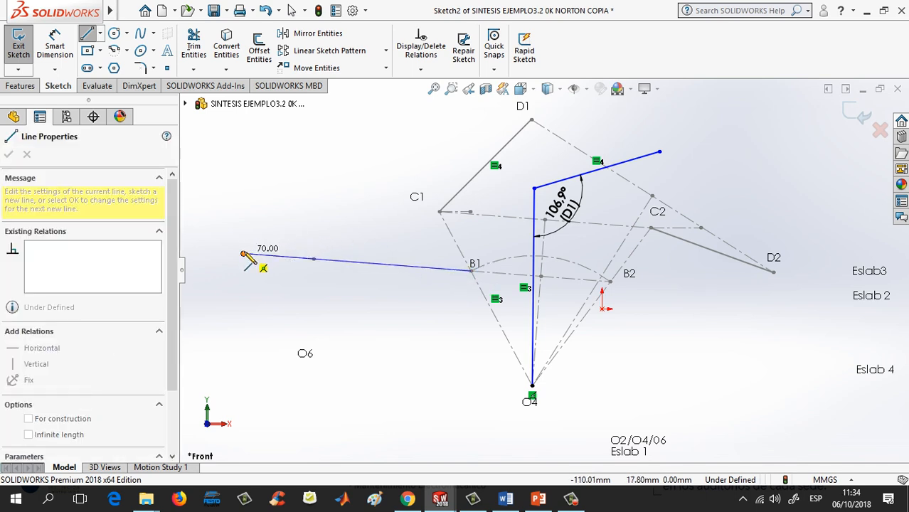
{"action": "left_click", "coordinate": [250, 219]}
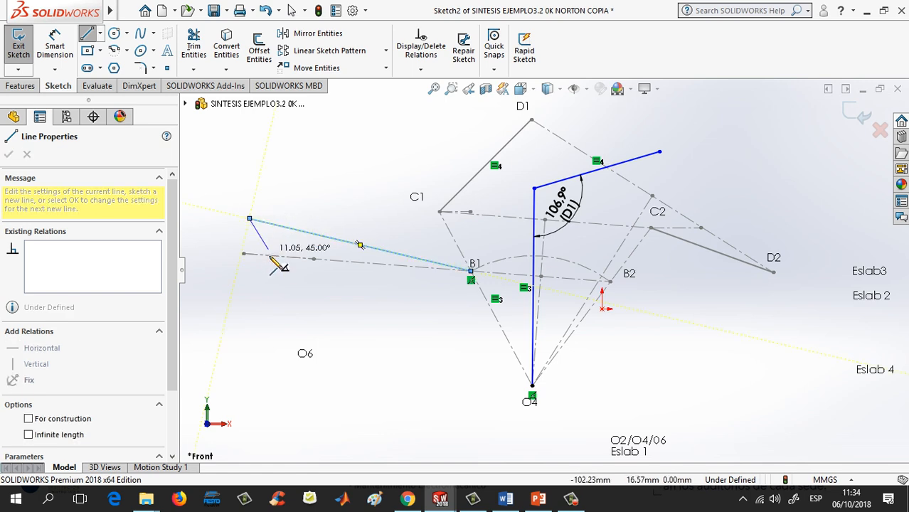
{"action": "key", "text": "Escape"}
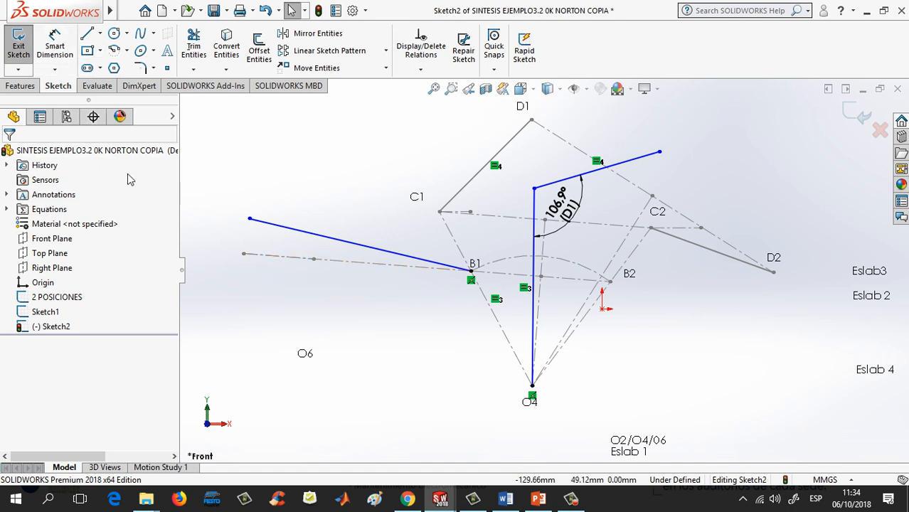
Step: Make the new line from B1 equal in length to the long dash-dot extension line below it
{"action": "left_click", "coordinate": [296, 231]}
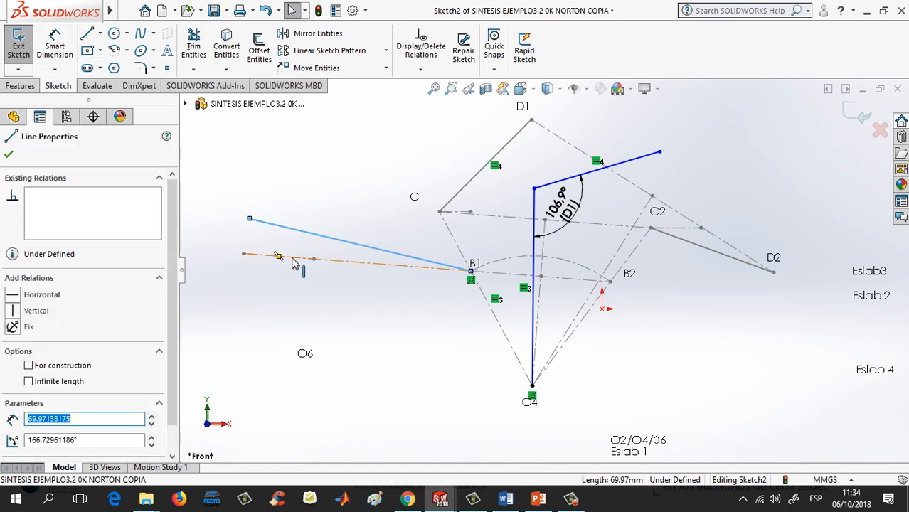
{"action": "left_click", "coordinate": [295, 262], "text": "ctrl"}
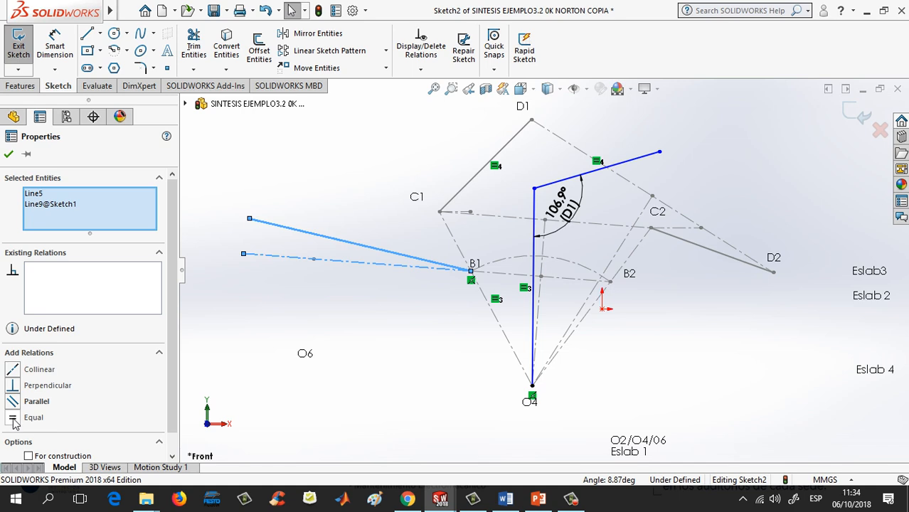
{"action": "left_click", "coordinate": [9, 156]}
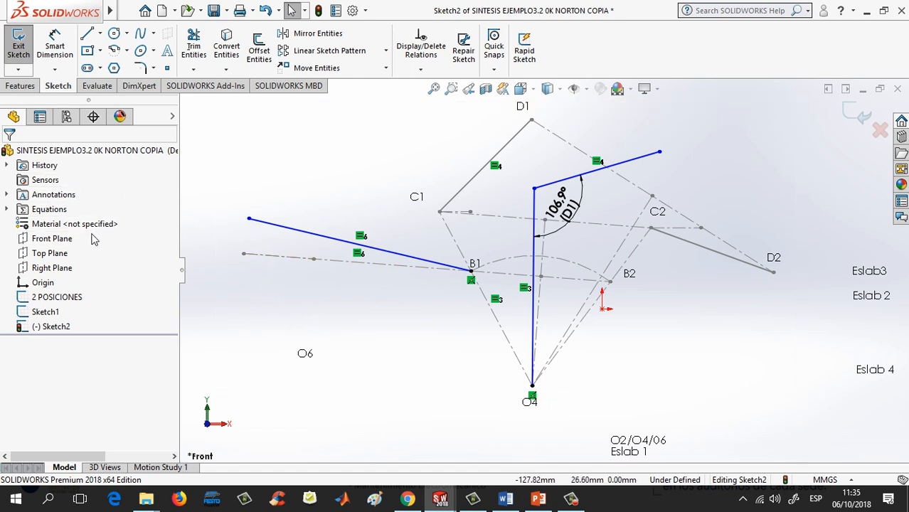
Step: Attach the free end of the line from B1 to the far end of the dash-dot extension
{"action": "left_click", "coordinate": [249, 219]}
{"action": "left_click_drag", "start_coordinate": [250, 221], "coordinate": [244, 254]}
{"action": "left_click", "coordinate": [307, 297]}
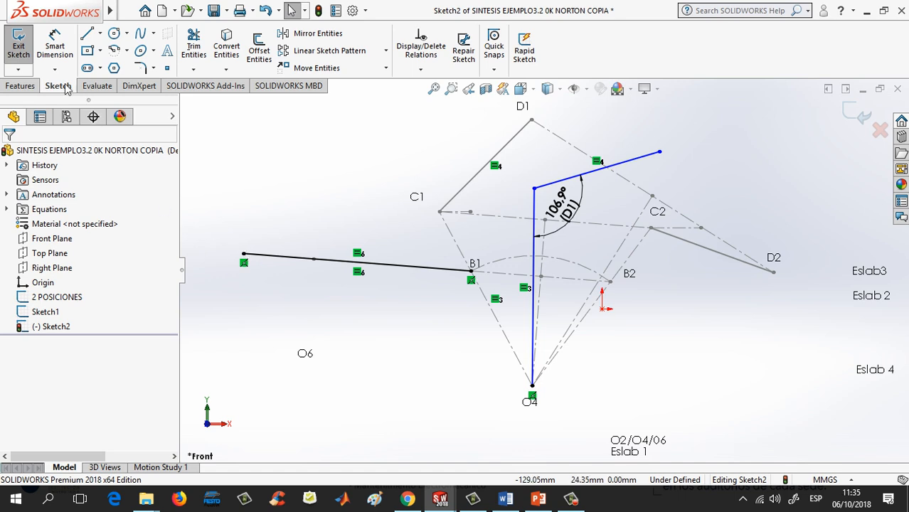
Step: Sketch a short line from the dash-dot extension's far end to its intermediate point
{"action": "left_click", "coordinate": [87, 34]}
{"action": "left_click", "coordinate": [244, 254]}
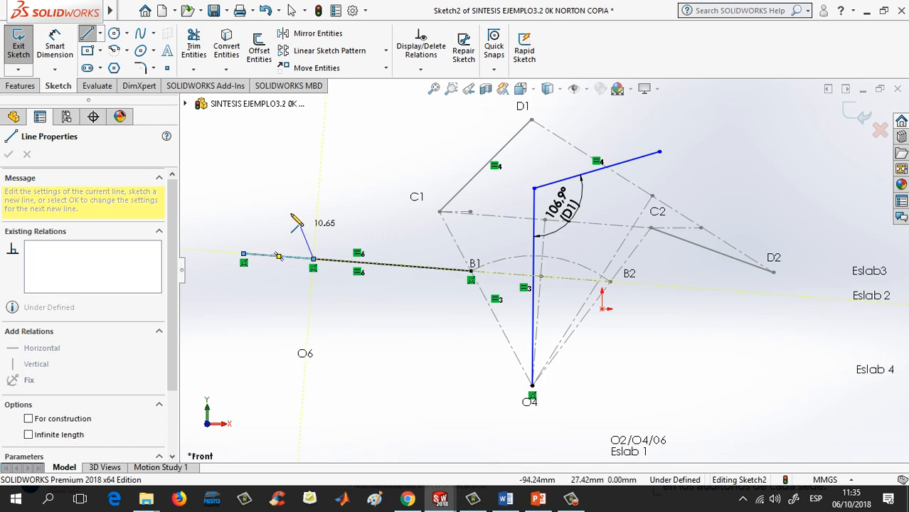
{"action": "key", "text": "Escape"}
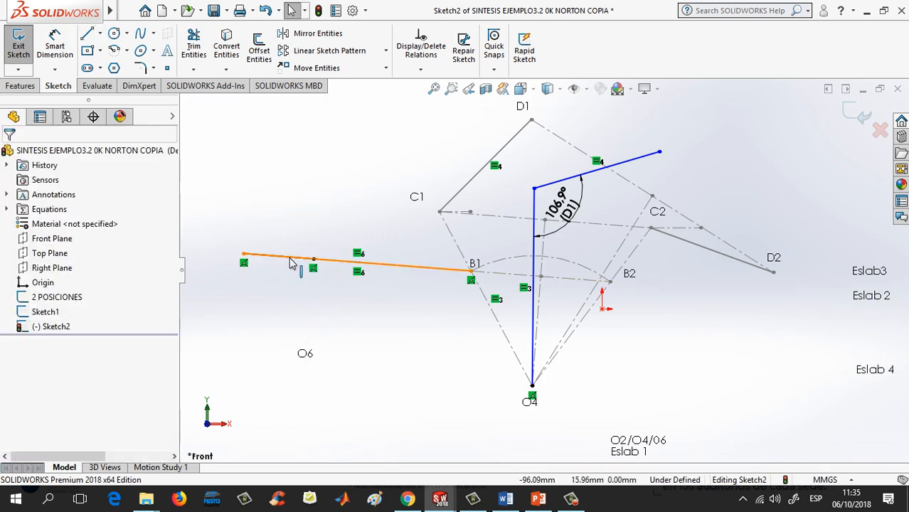
{"action": "right_click", "coordinate": [289, 264]}
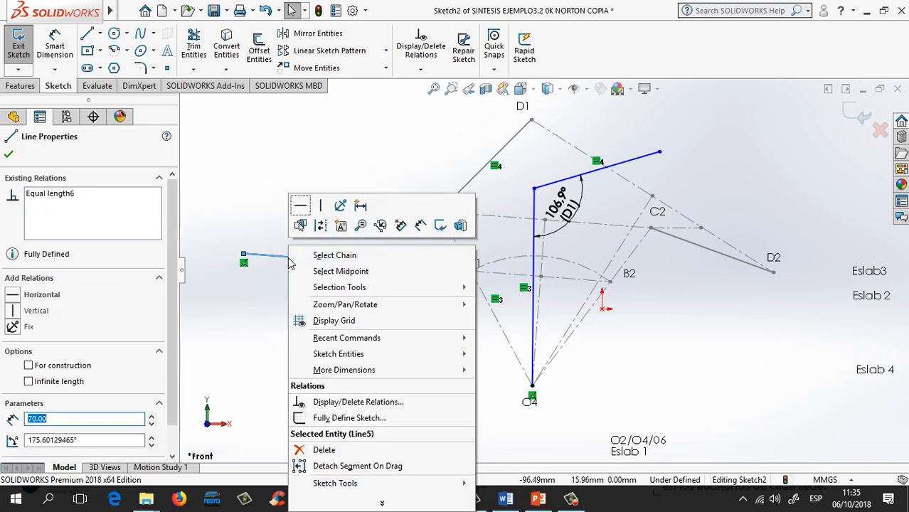
{"action": "left_click", "coordinate": [303, 230]}
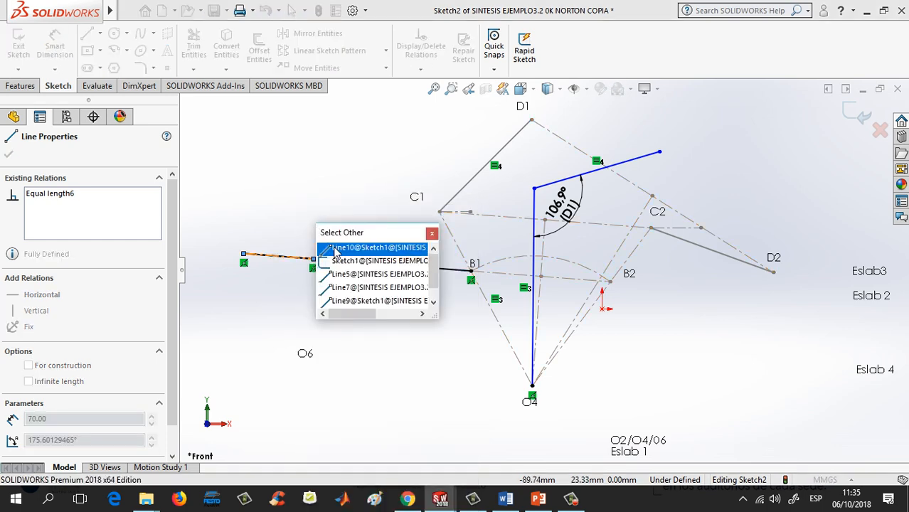
{"action": "left_click", "coordinate": [336, 249]}
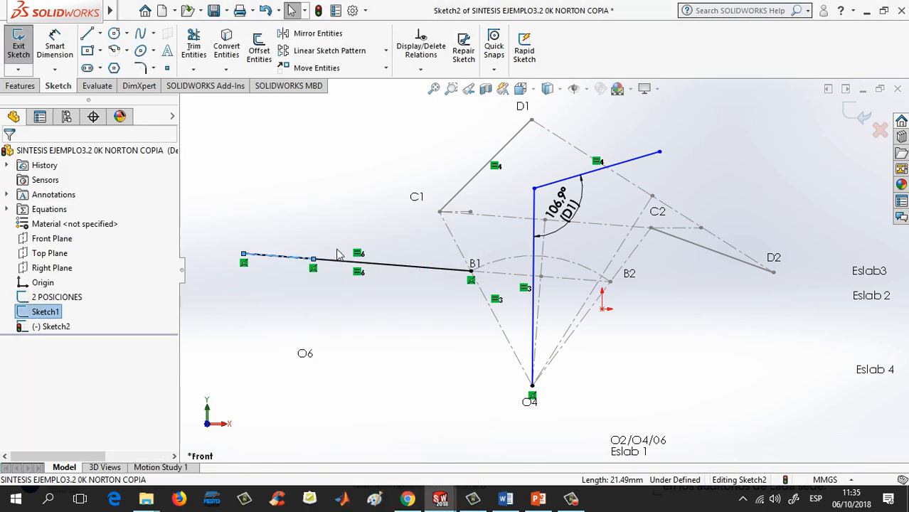
{"action": "left_click", "coordinate": [503, 278], "text": "ctrl"}
{"action": "left_click", "coordinate": [436, 315]}
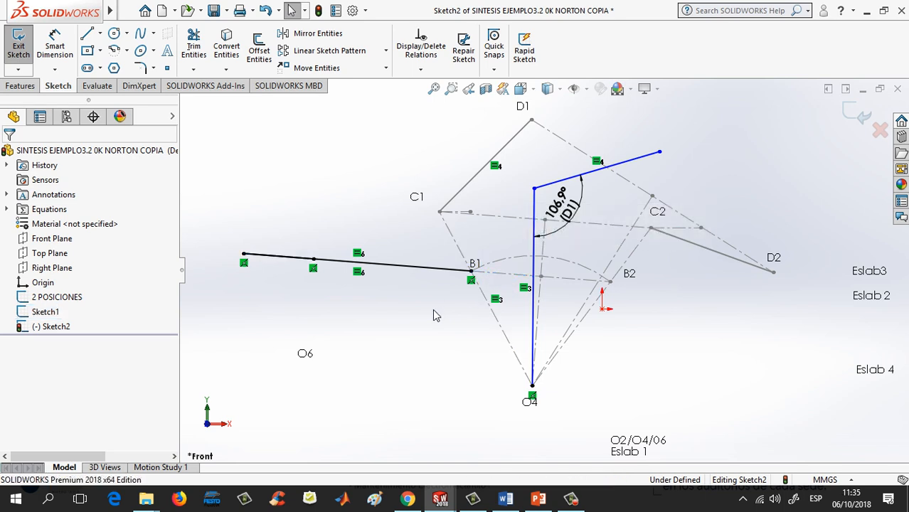
{"action": "left_click", "coordinate": [498, 275]}
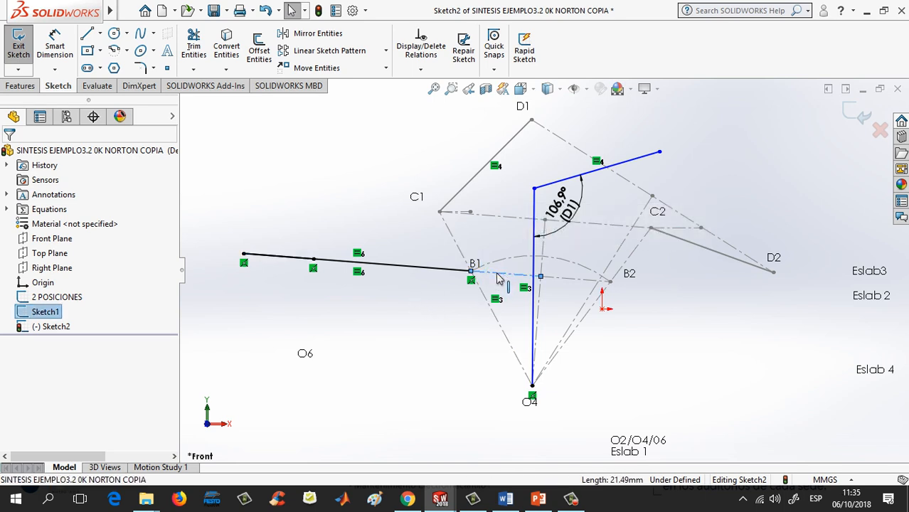
{"action": "left_click", "coordinate": [288, 262], "text": "ctrl"}
{"action": "right_click", "coordinate": [289, 263]}
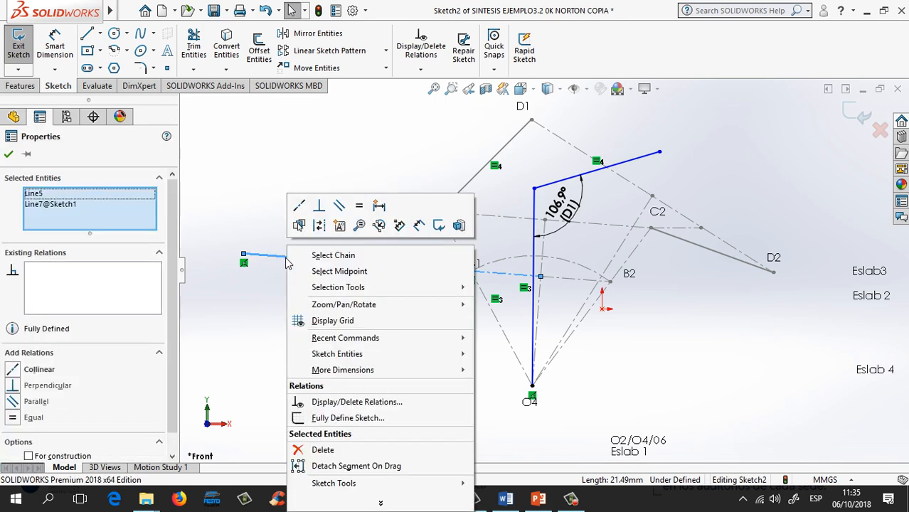
{"action": "left_click", "coordinate": [299, 228]}
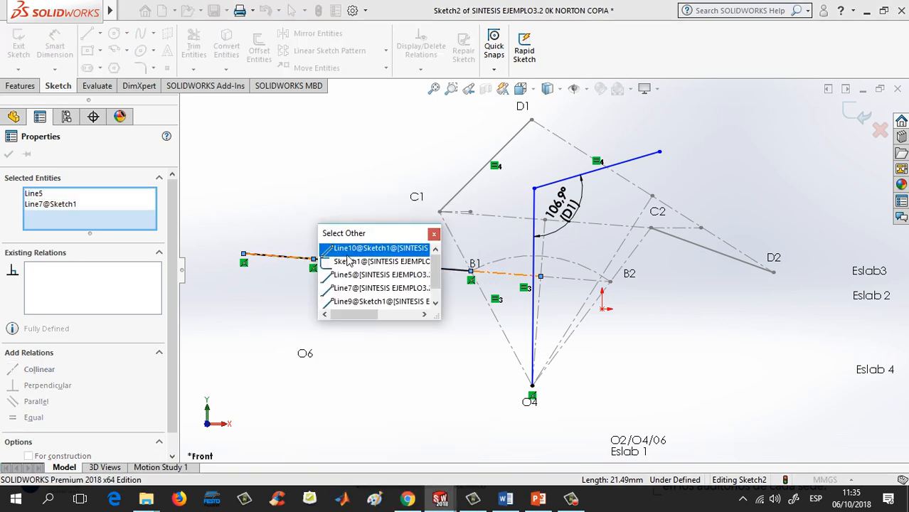
{"action": "left_click", "coordinate": [346, 254]}
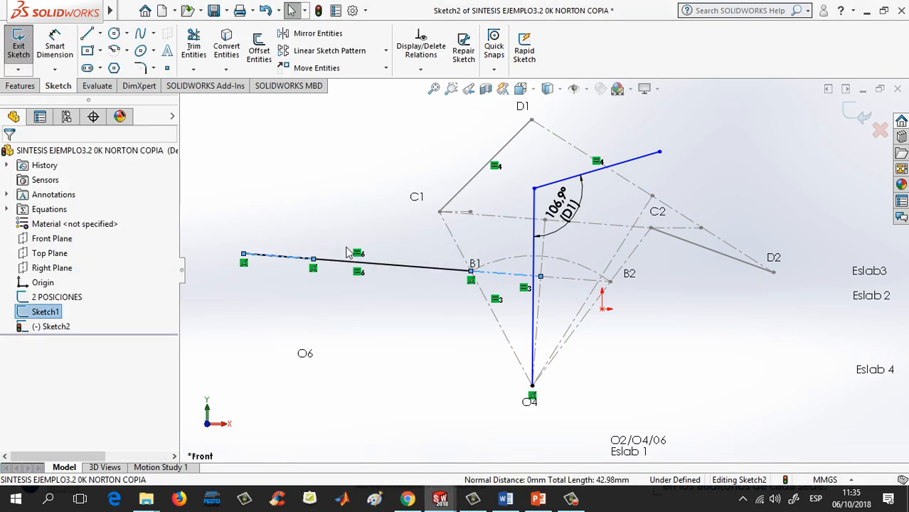
{"action": "left_click", "coordinate": [300, 228]}
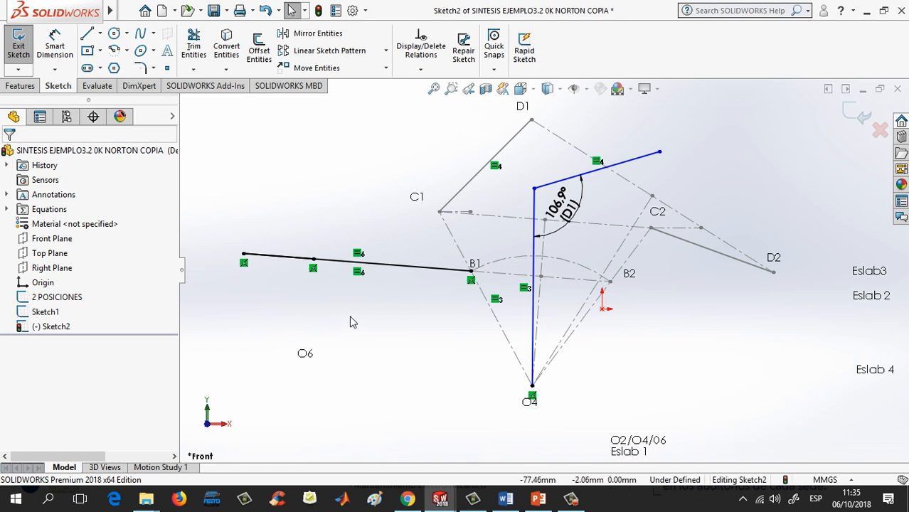
Step: Sketch a centerline from B1 to the midpoint of the dash-dot line between B1 and B2
{"action": "left_click", "coordinate": [100, 33]}
{"action": "left_click", "coordinate": [110, 55]}
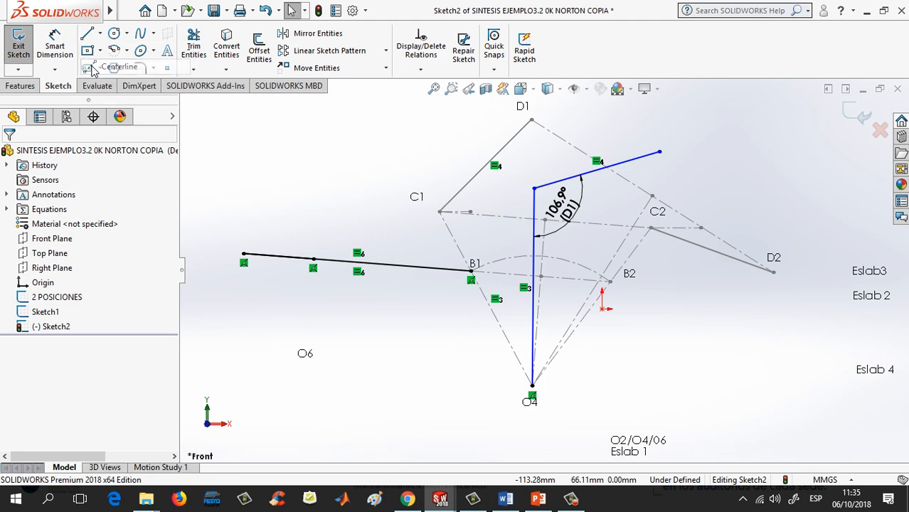
{"action": "left_click", "coordinate": [471, 272]}
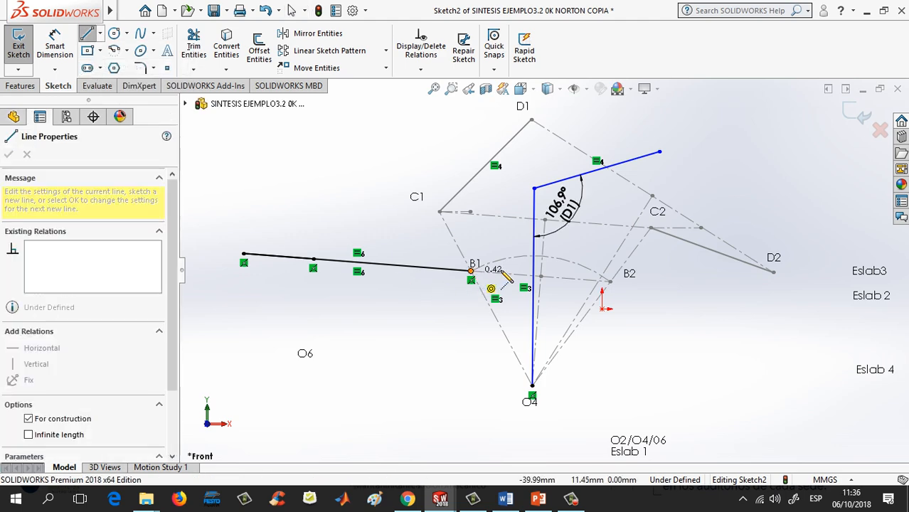
{"action": "left_click", "coordinate": [540, 276]}
{"action": "key", "text": "Escape"}
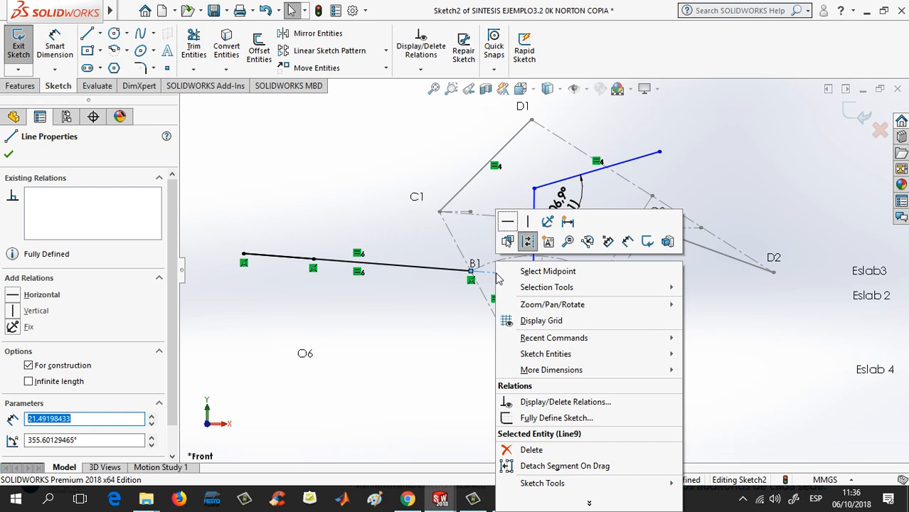
{"action": "left_click", "coordinate": [311, 346]}
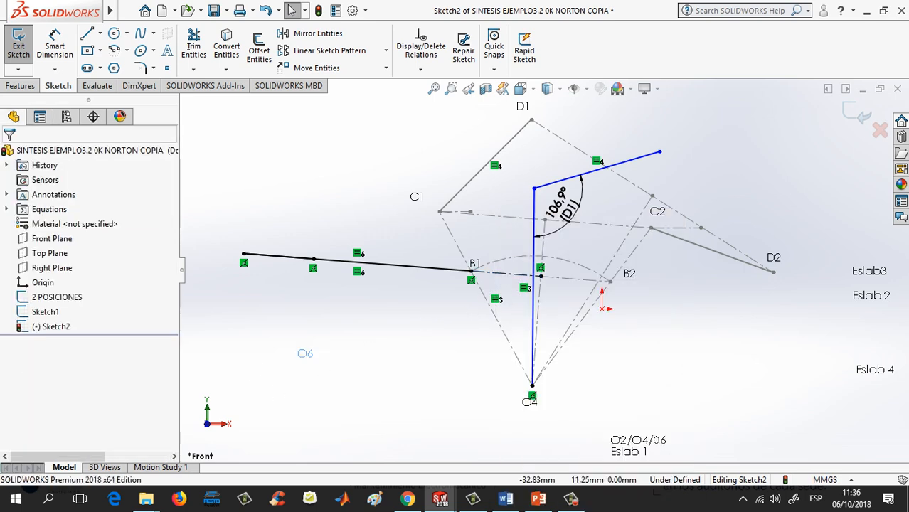
{"action": "left_click", "coordinate": [500, 278]}
{"action": "left_click", "coordinate": [276, 264], "text": "ctrl"}
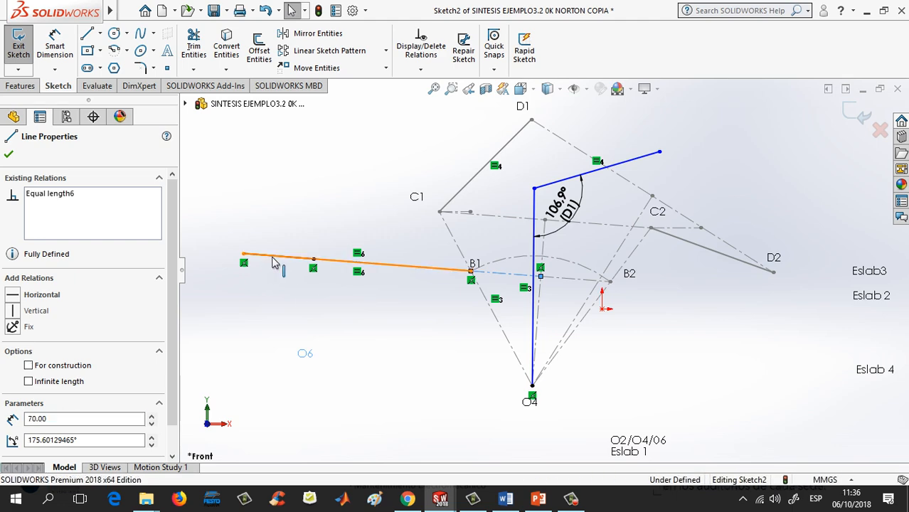
{"action": "right_click", "coordinate": [274, 264]}
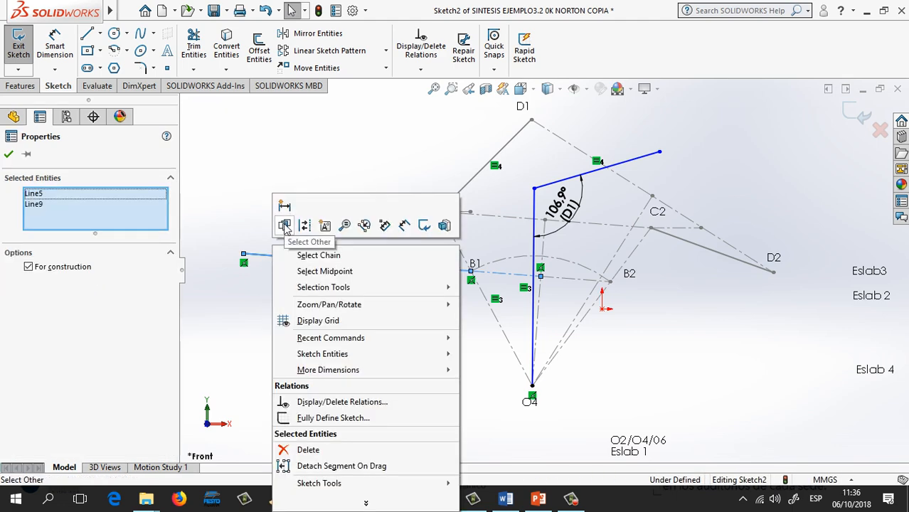
{"action": "left_click", "coordinate": [284, 227]}
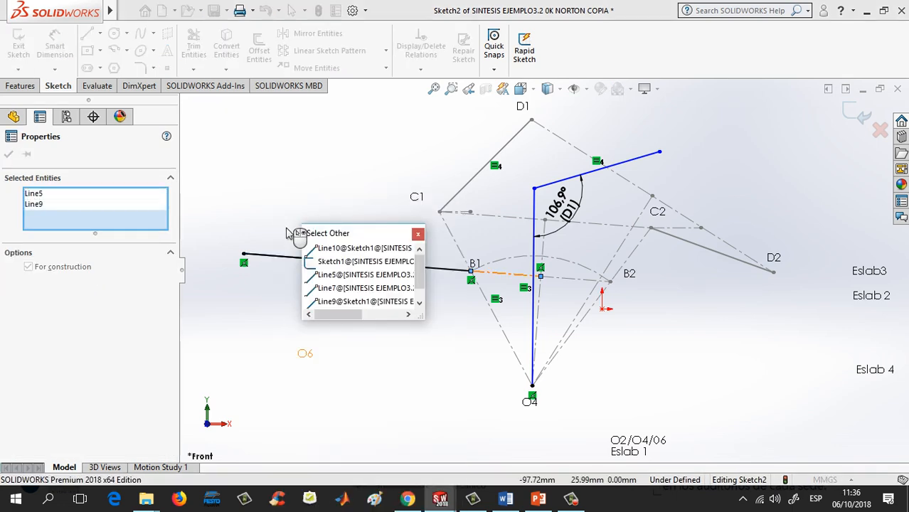
{"action": "left_click", "coordinate": [329, 249]}
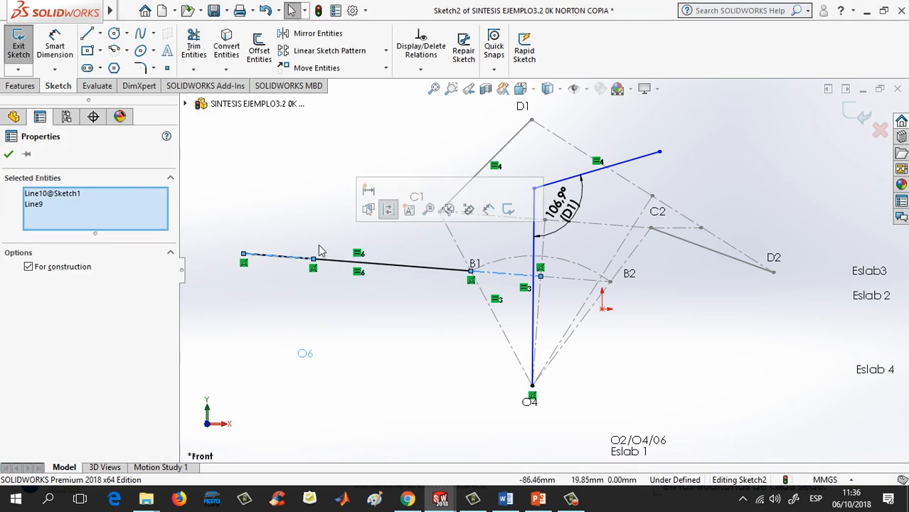
{"action": "left_click", "coordinate": [249, 201]}
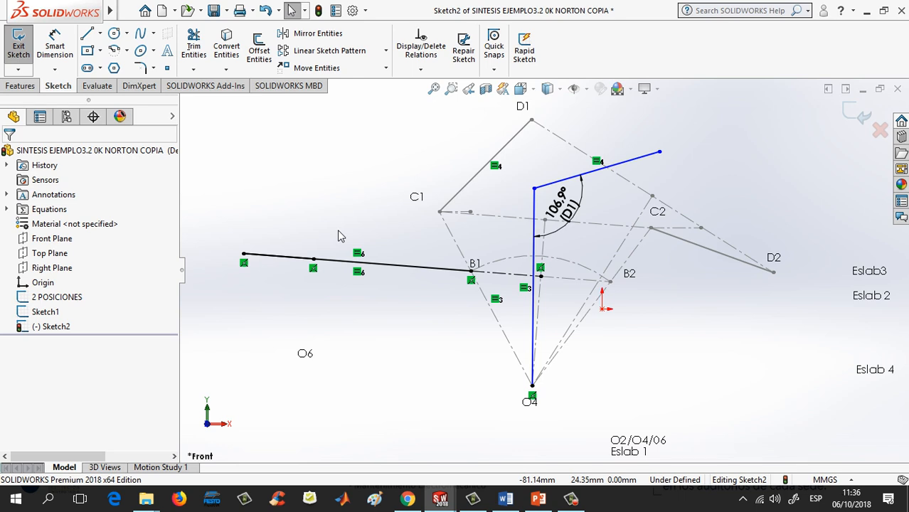
Step: Make the centerline from B1 equal in length to the underlying Sketch1 segment Line10 at the extension's far end
{"action": "right_click", "coordinate": [283, 264]}
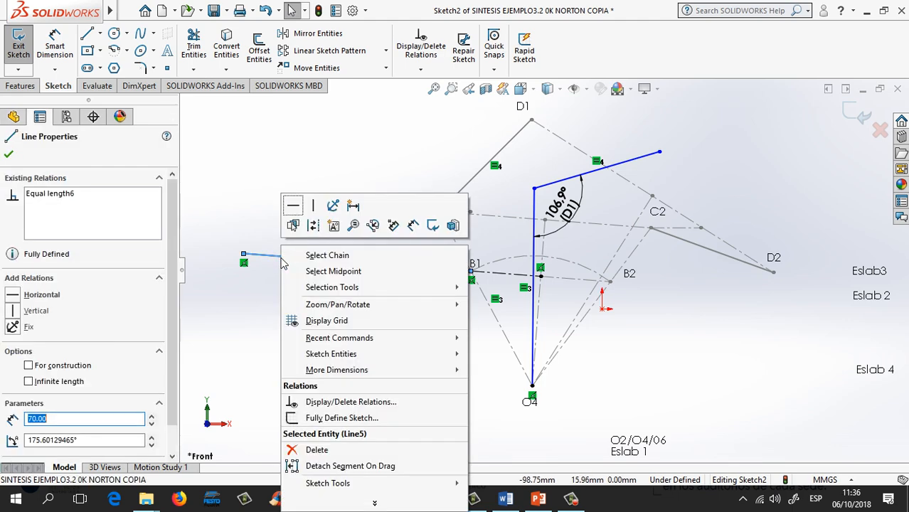
{"action": "left_click", "coordinate": [295, 245]}
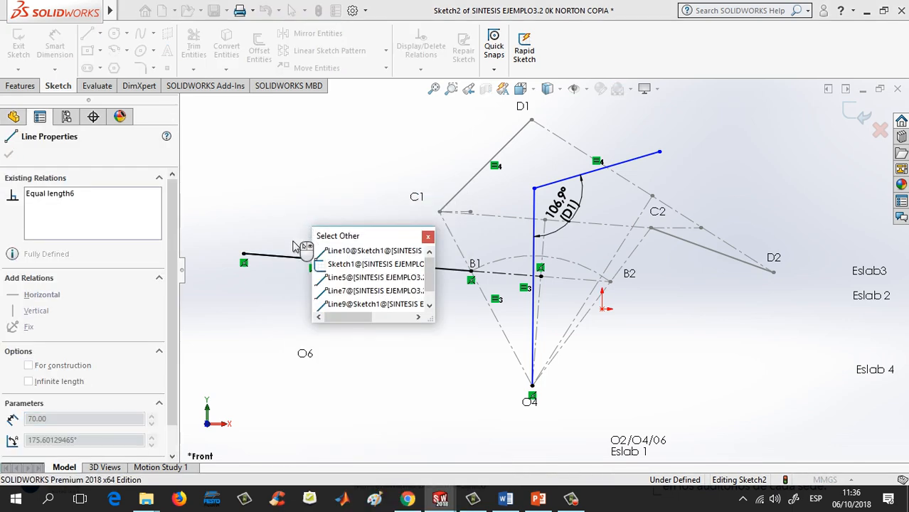
{"action": "left_click", "coordinate": [343, 255]}
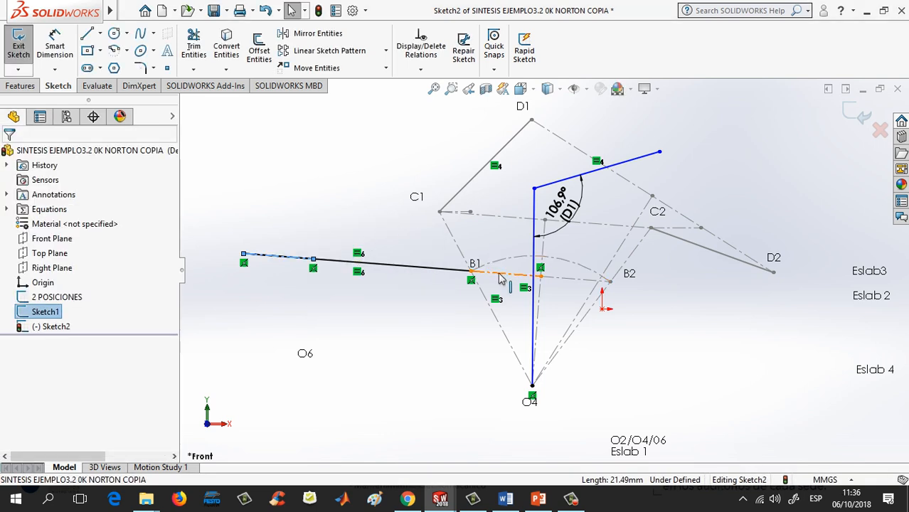
{"action": "left_click", "coordinate": [503, 279], "text": "ctrl"}
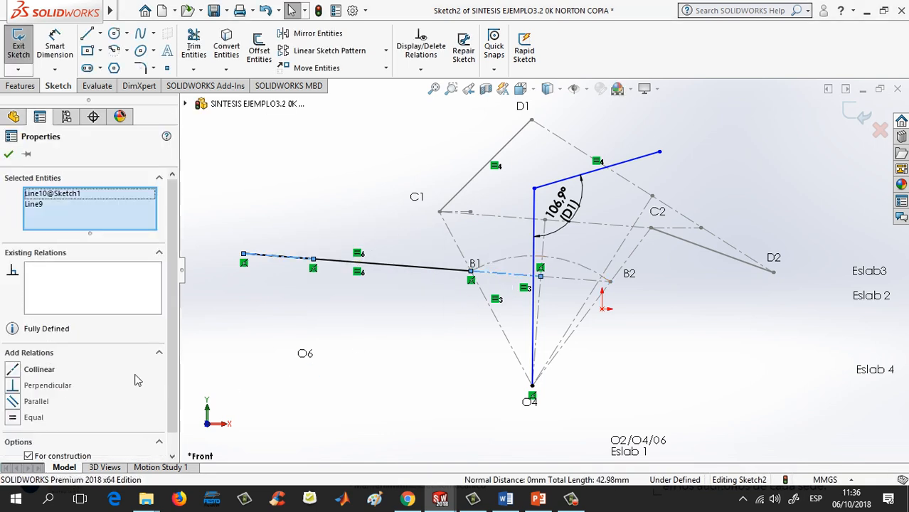
{"action": "left_click", "coordinate": [13, 419]}
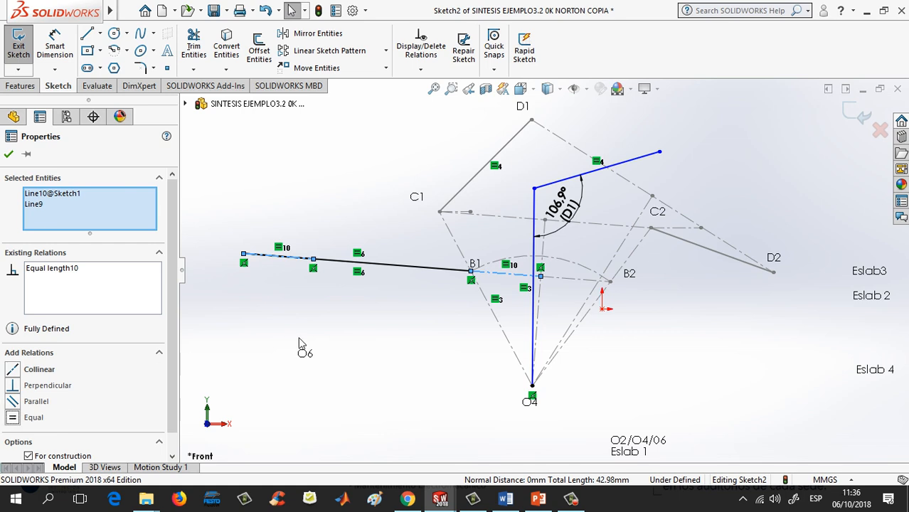
{"action": "left_click", "coordinate": [9, 155]}
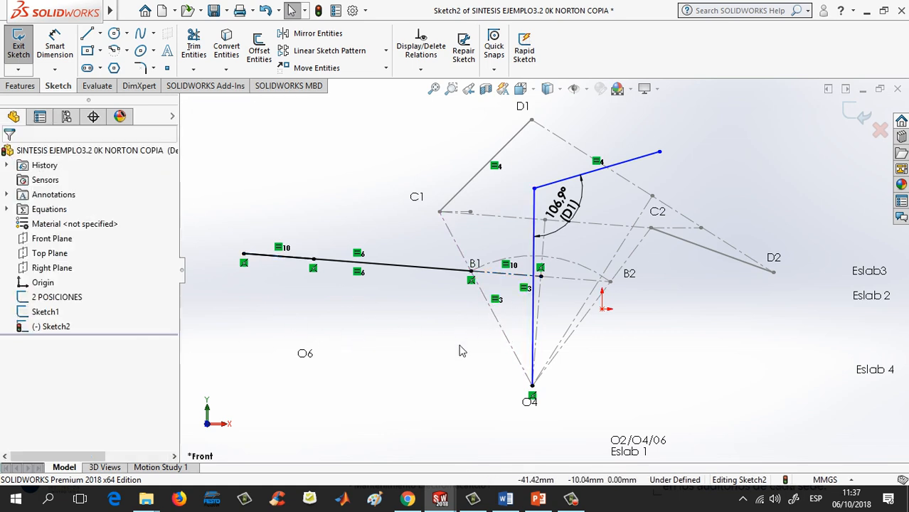
Step: Swing the linkage's joint to about X -25.6 mm, Y 37.0 mm and delete the coincident relation at the extension's far end
{"action": "left_click_drag", "start_coordinate": [534, 189], "coordinate": [519, 189]}
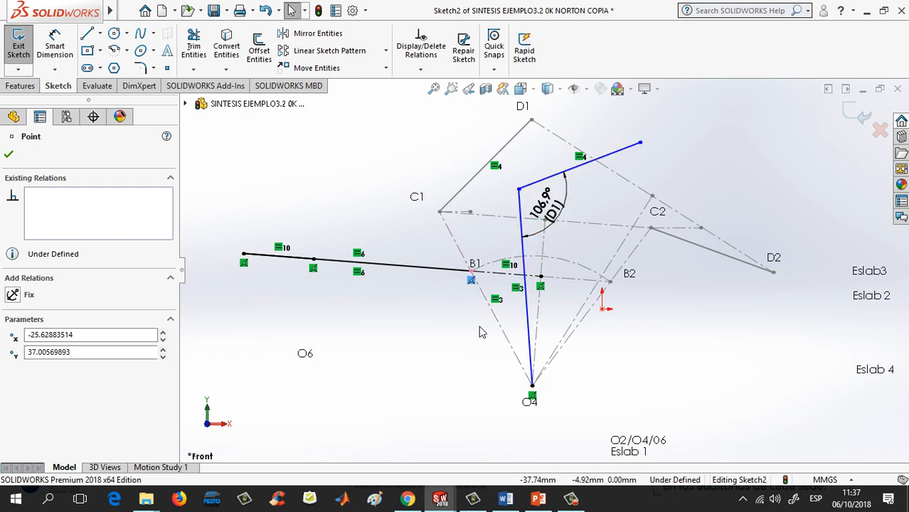
{"action": "left_click", "coordinate": [244, 264]}
{"action": "key", "text": "Delete"}
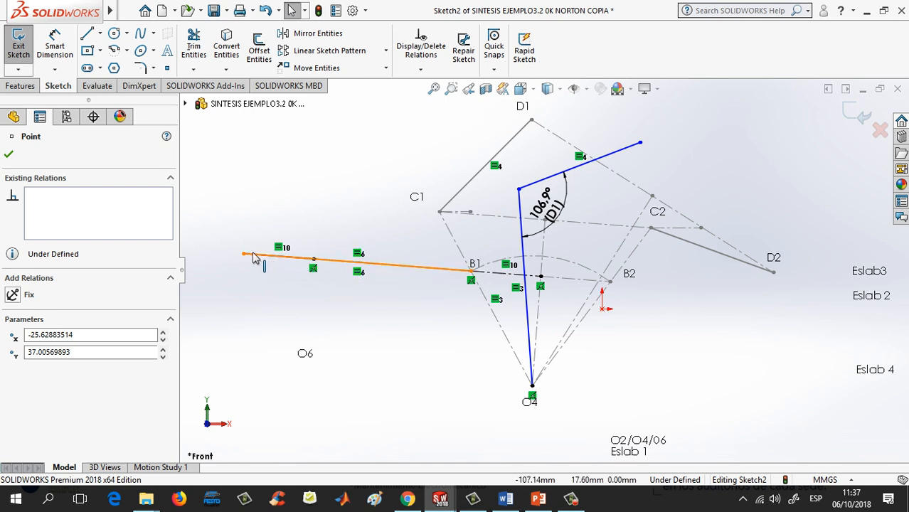
Step: Swing the crank-coupler joint above the dash-dot extension and inspect the coupler's equal-length relation with its reference line
{"action": "left_click_drag", "start_coordinate": [244, 254], "coordinate": [266, 230]}
{"action": "left_click", "coordinate": [268, 212]}
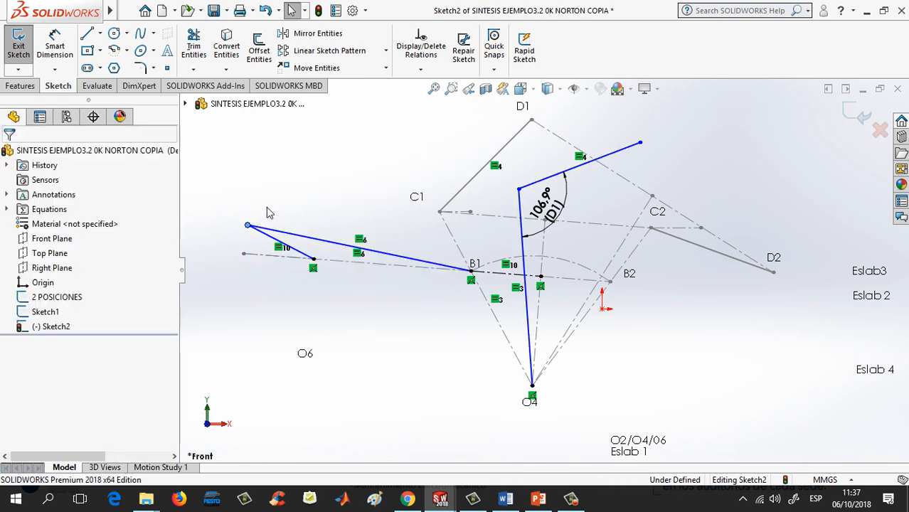
{"action": "left_click", "coordinate": [313, 252]}
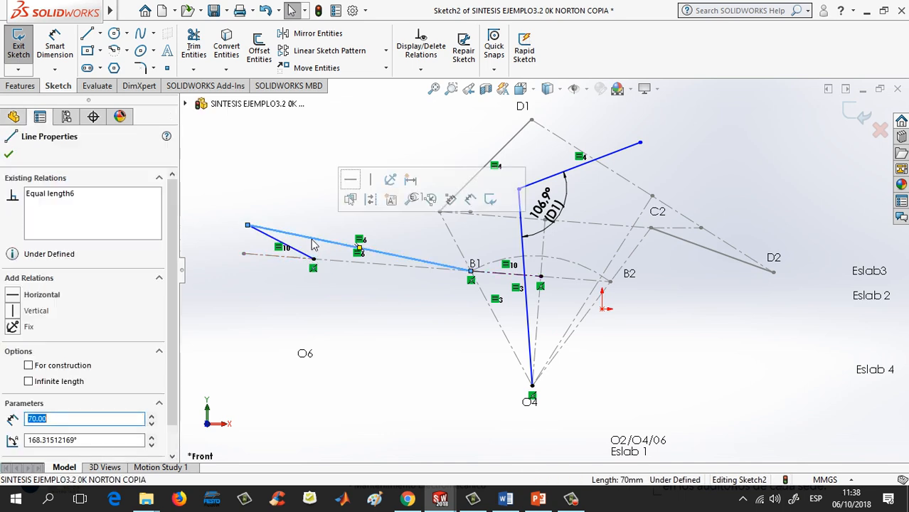
{"action": "left_click", "coordinate": [338, 264], "text": "ctrl"}
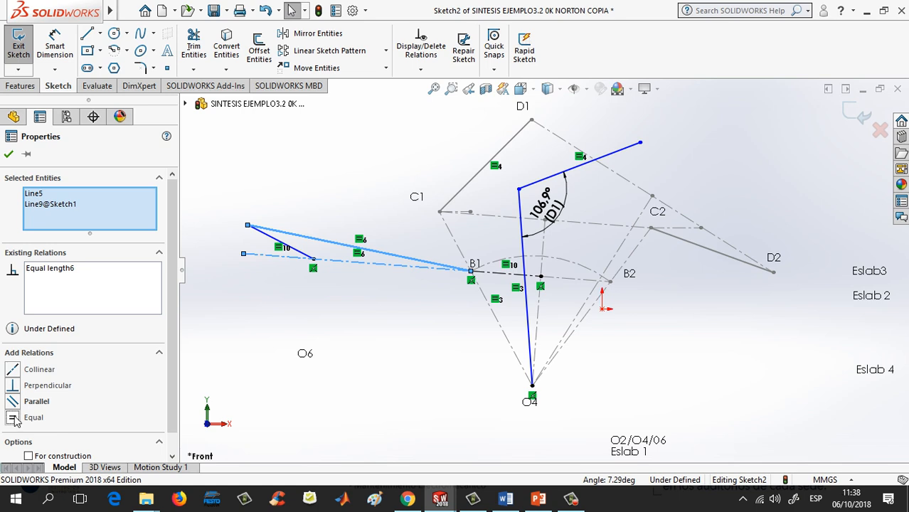
{"action": "left_click", "coordinate": [324, 357]}
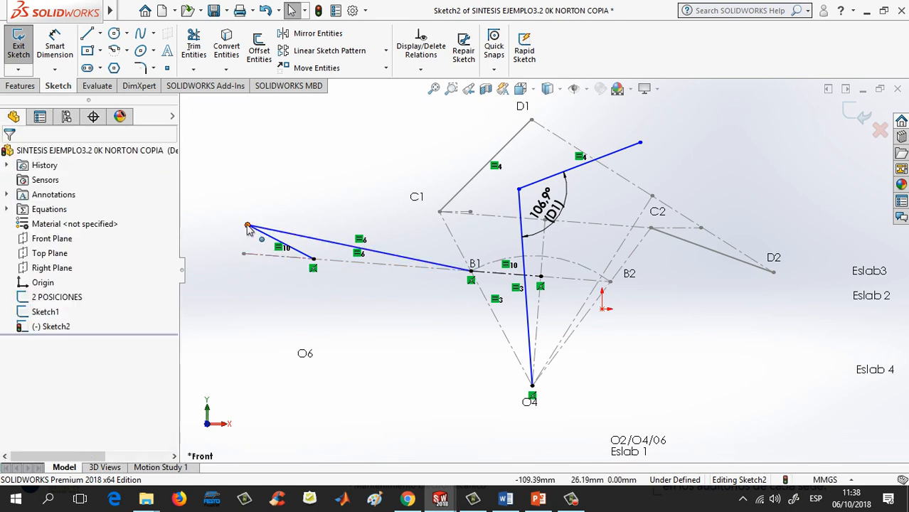
Step: Raise the crank-coupler joint further and inspect the short crank link's length and relations
{"action": "left_click_drag", "start_coordinate": [248, 226], "coordinate": [289, 222]}
{"action": "left_click", "coordinate": [296, 197]}
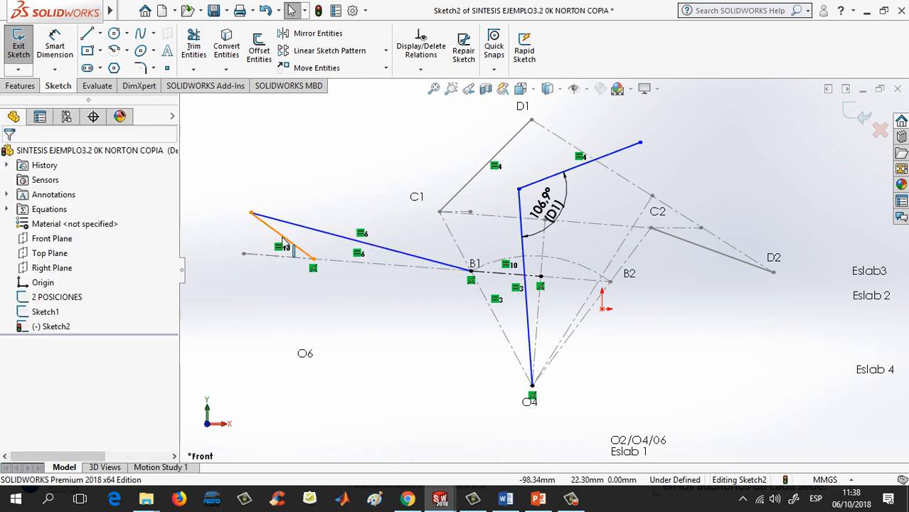
{"action": "left_click", "coordinate": [284, 239]}
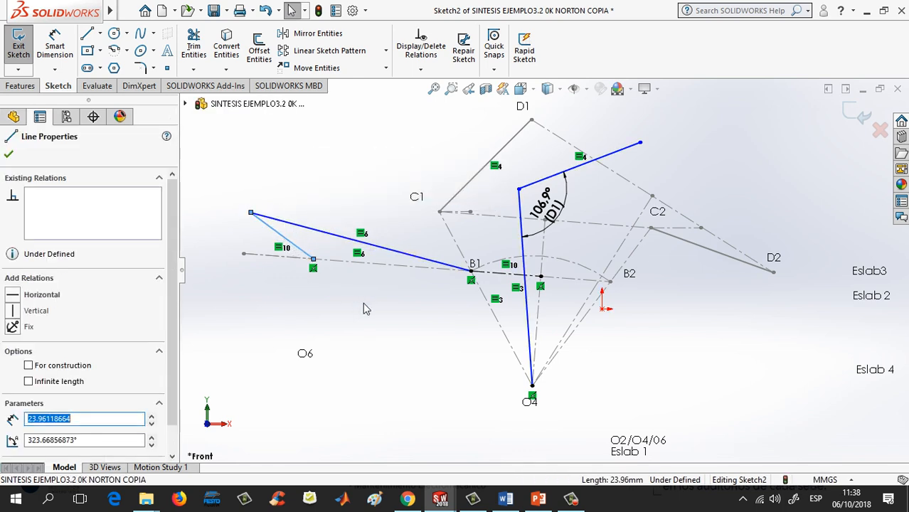
{"action": "left_click", "coordinate": [363, 302]}
{"action": "left_click", "coordinate": [303, 255]}
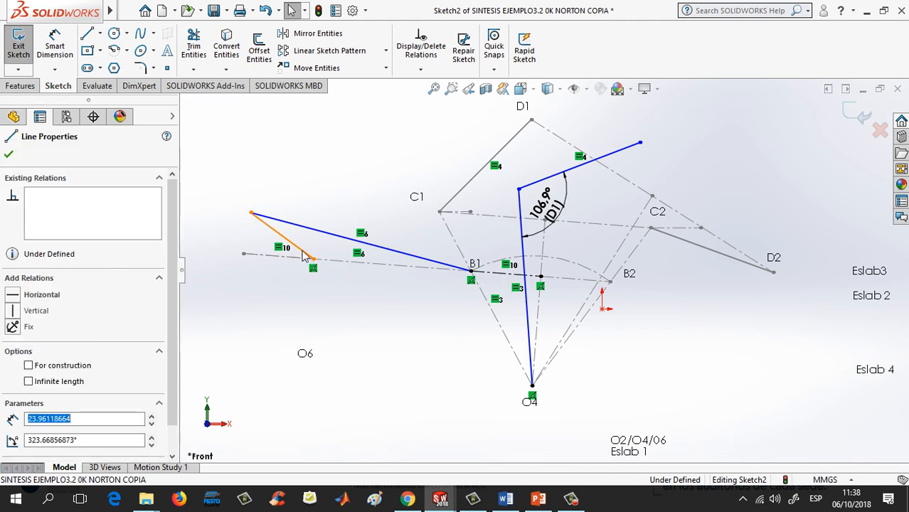
{"action": "left_click", "coordinate": [340, 311]}
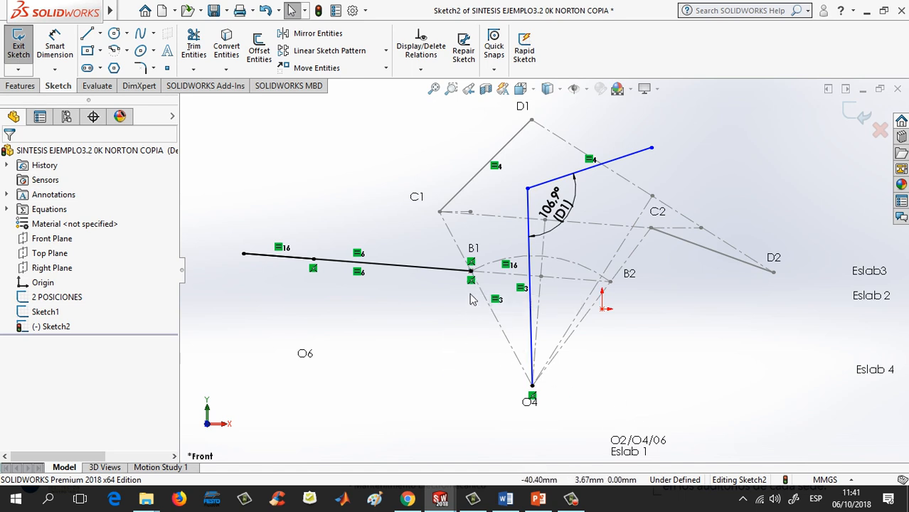
Step: Delete both coincident relations at B1 and pull the crank-coupler joint upward so the coupler's end moves off B1
{"action": "key", "text": "Delete"}
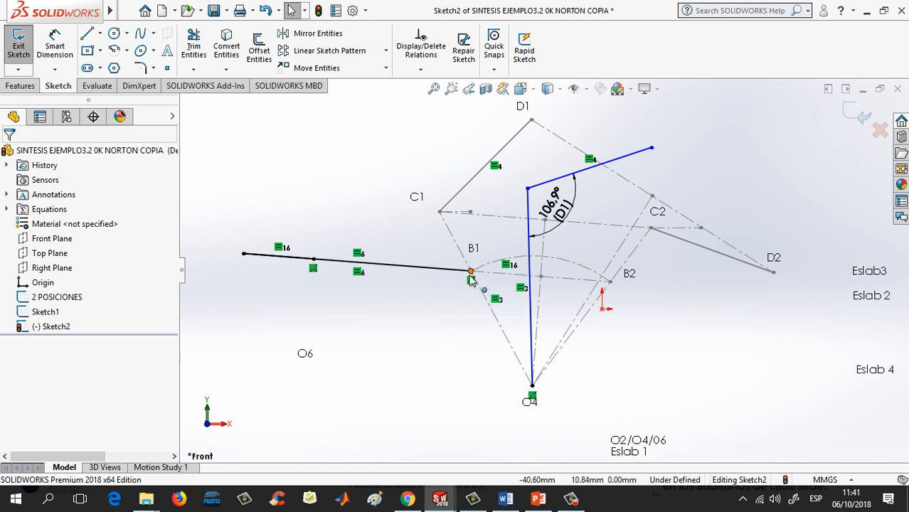
{"action": "left_click", "coordinate": [471, 283]}
{"action": "key", "text": "Delete"}
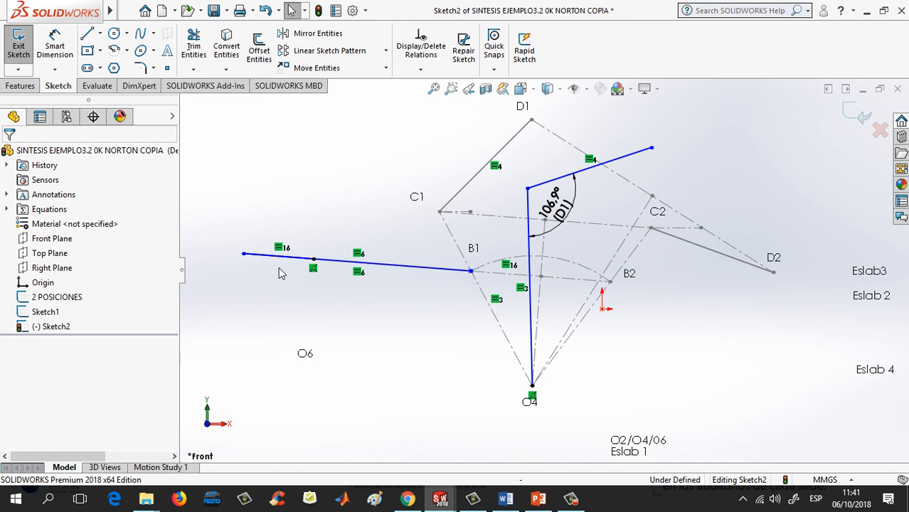
{"action": "left_click_drag", "start_coordinate": [244, 254], "coordinate": [237, 218]}
{"action": "left_click", "coordinate": [370, 328]}
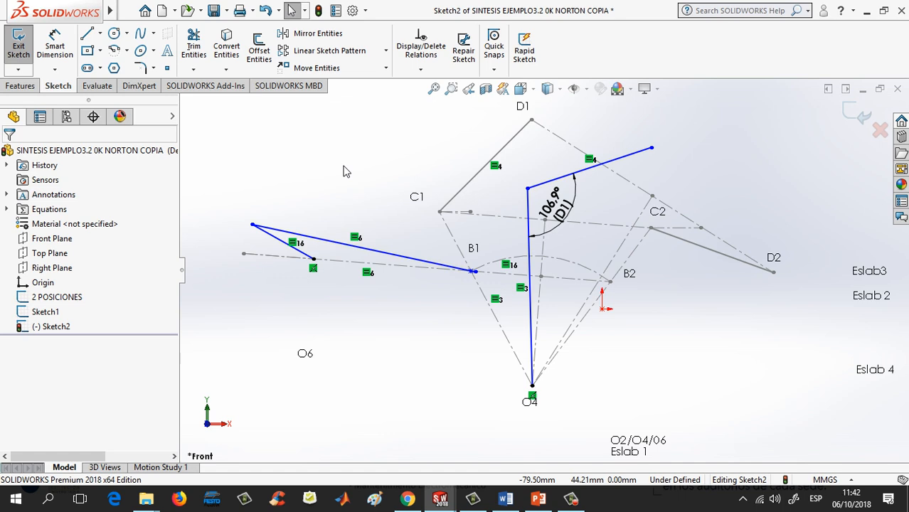
Step: Place a sketch point on the link rising from O4 at about X -22.5 mm, Y 19.4 mm, and dismiss the low-battery notice
{"action": "left_click", "coordinate": [167, 67]}
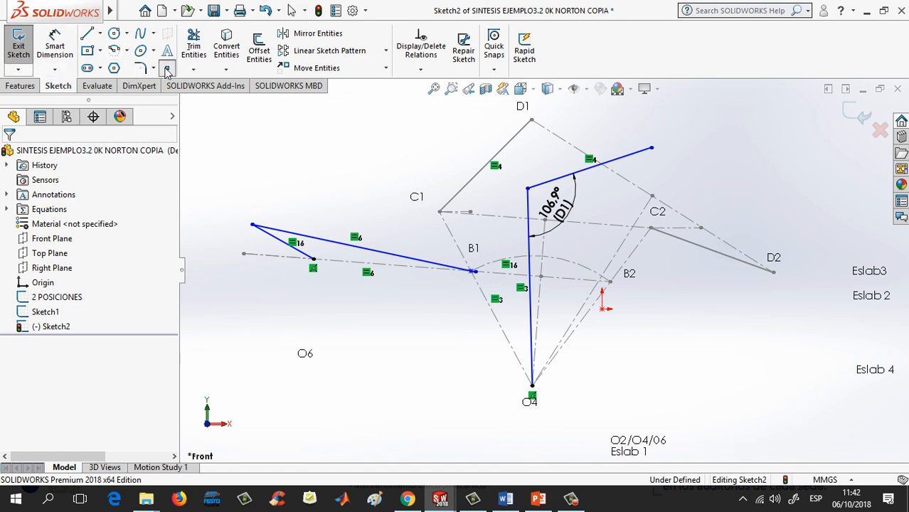
{"action": "left_click", "coordinate": [528, 247]}
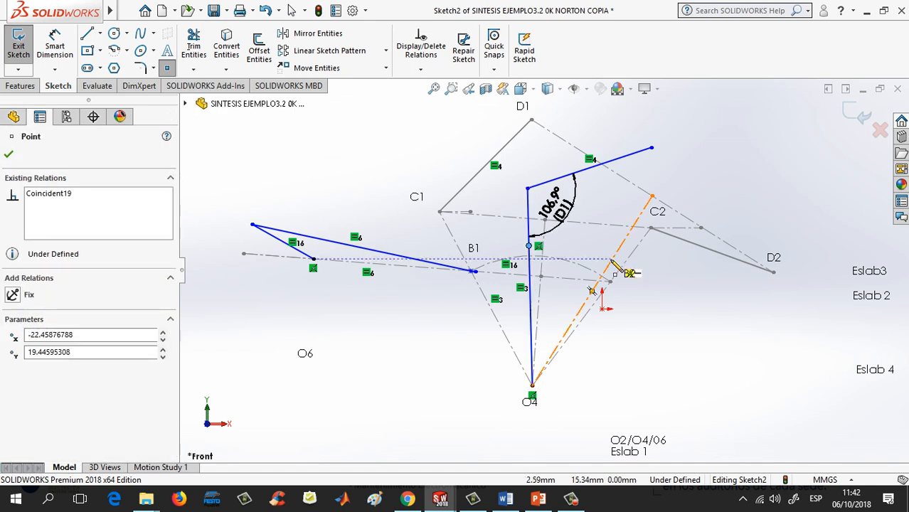
{"action": "key", "text": "Escape"}
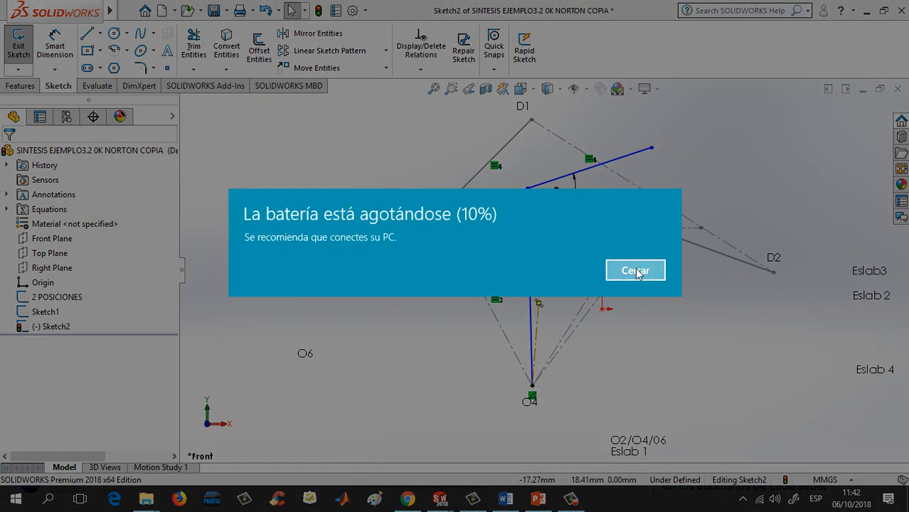
{"action": "left_click", "coordinate": [635, 272]}
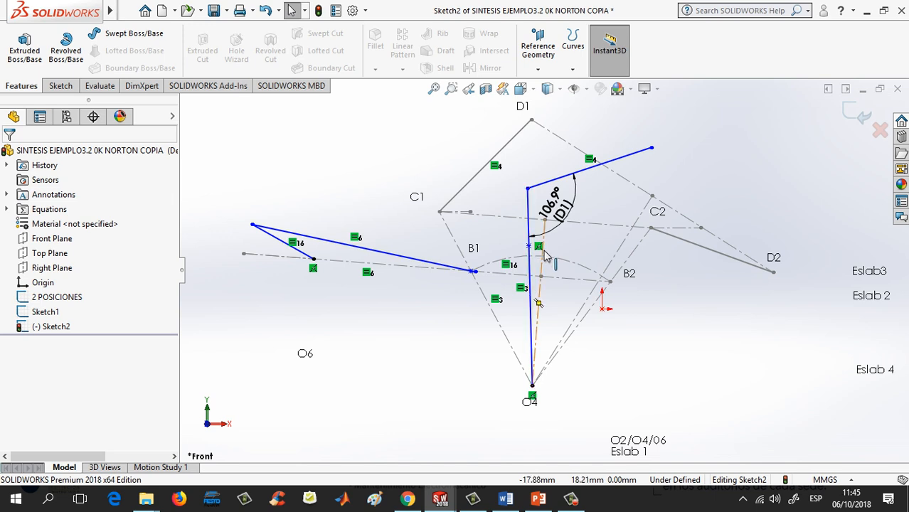
Step: Make the point on the O4 link coincident with the dash-dot arc between B1 and B2
{"action": "left_click", "coordinate": [538, 246]}
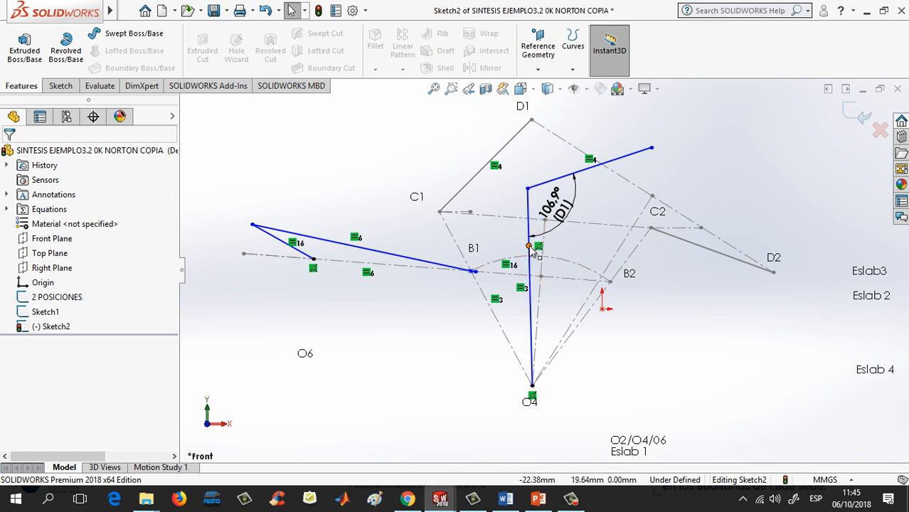
{"action": "left_click", "coordinate": [530, 247]}
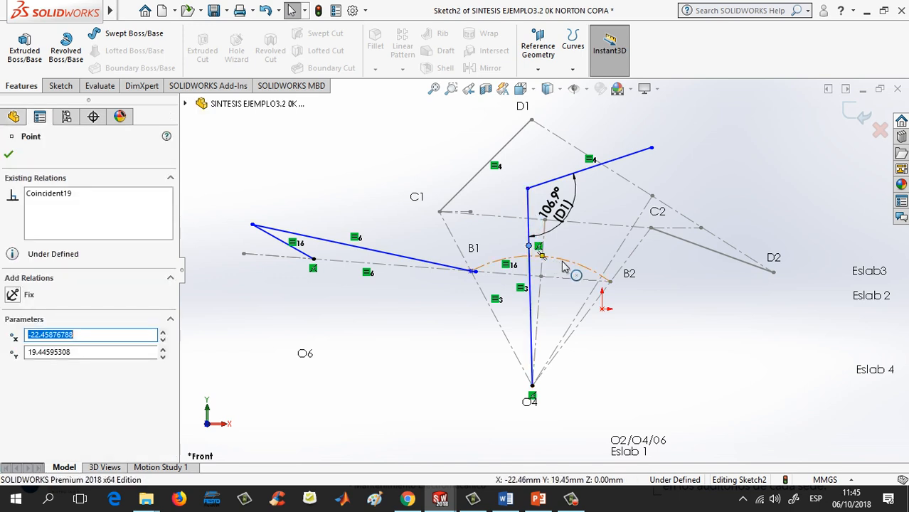
{"action": "left_click", "coordinate": [564, 263], "text": "ctrl"}
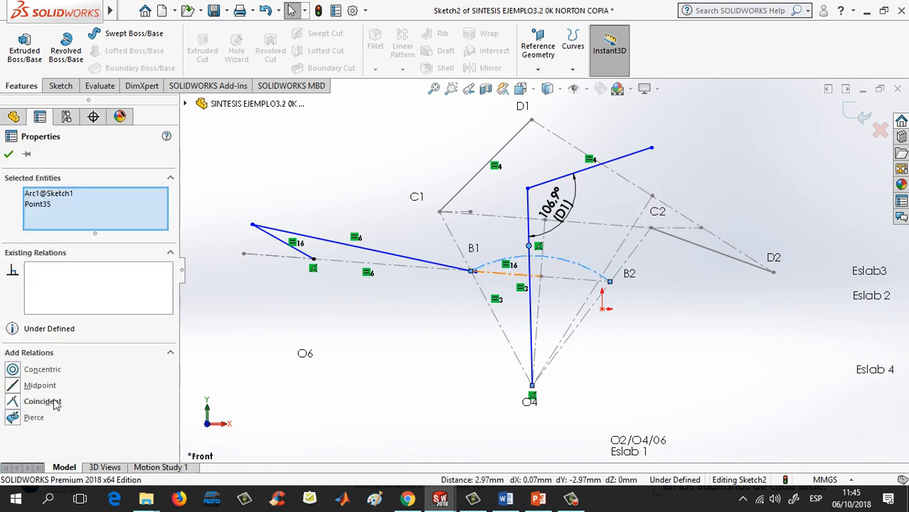
{"action": "left_click", "coordinate": [13, 402]}
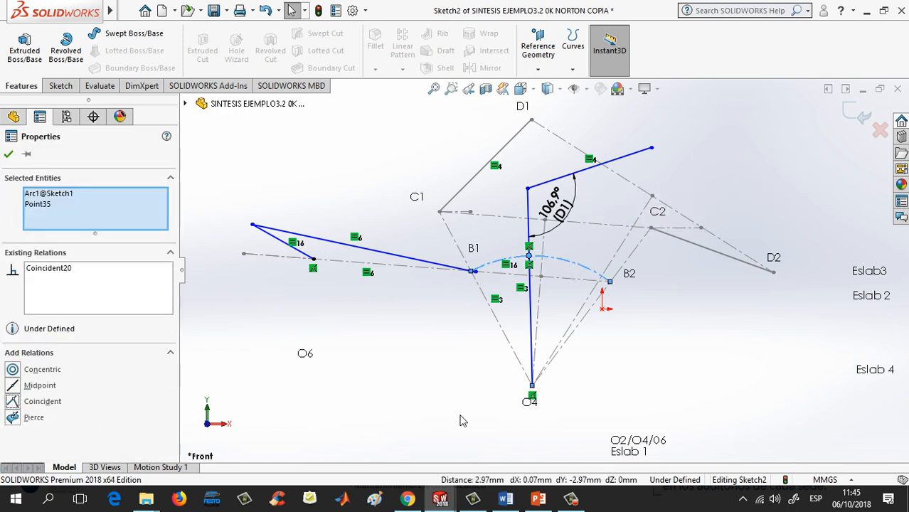
{"action": "left_click", "coordinate": [8, 156]}
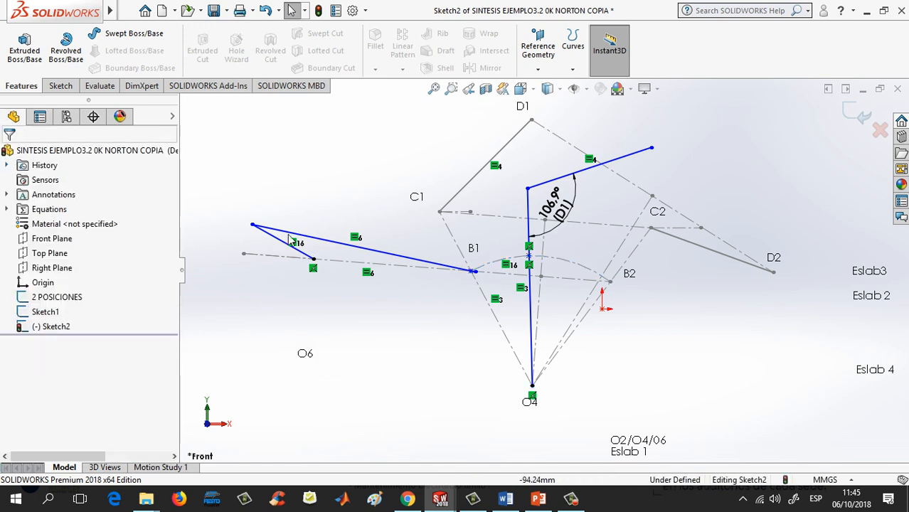
Step: Raise the crank joint and make the coupler's free end coincident with the point on the O4 link
{"action": "left_click_drag", "start_coordinate": [253, 225], "coordinate": [268, 205]}
{"action": "left_click", "coordinate": [416, 380]}
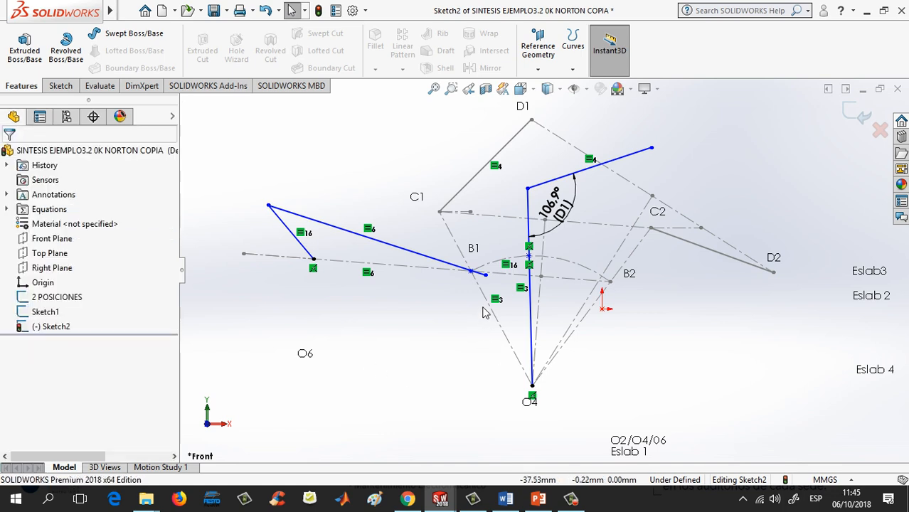
{"action": "left_click", "coordinate": [486, 277]}
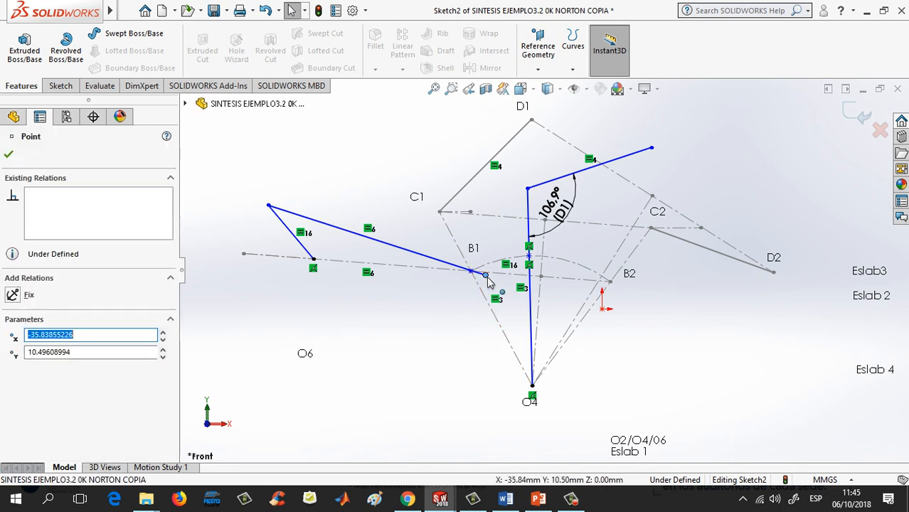
{"action": "left_click", "coordinate": [529, 258], "text": "ctrl"}
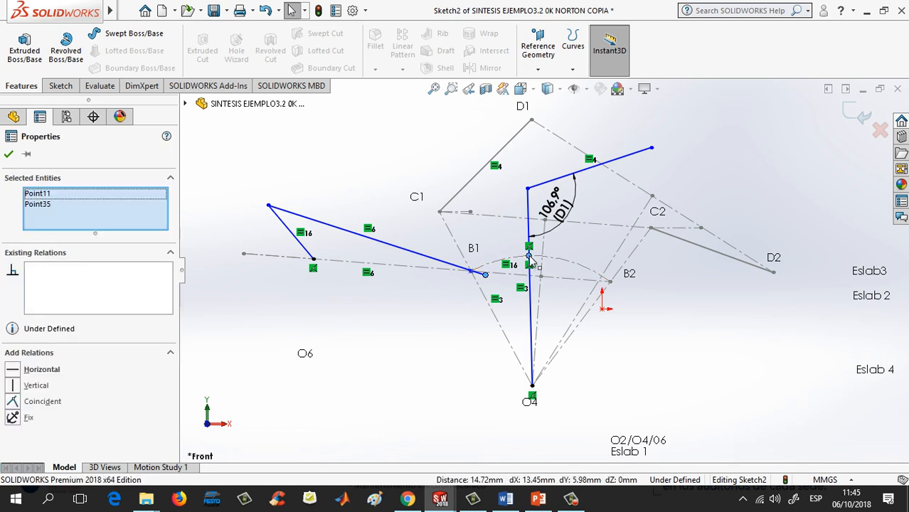
{"action": "left_click", "coordinate": [13, 402]}
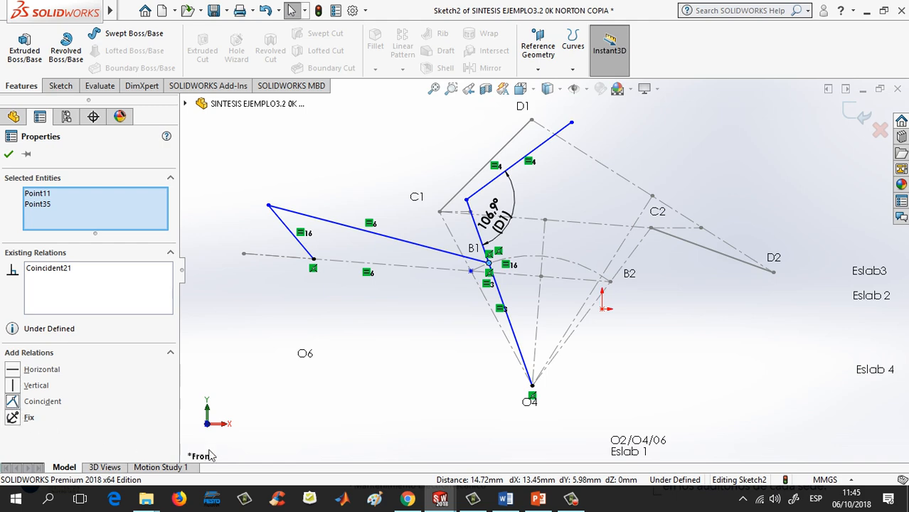
{"action": "left_click", "coordinate": [9, 154]}
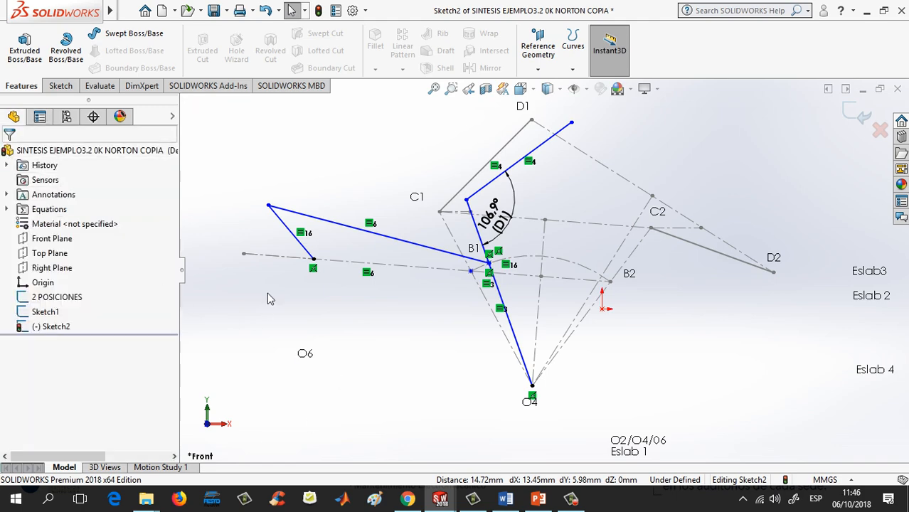
Step: Swing the crank joint back and forth to test the linkage's motion, leaving the crank nearly upright over its pivot
{"action": "mouse_move", "coordinate": [269, 208]}
{"action": "left_mouse_down"}
{"action": "mouse_move", "coordinate": [315, 193]}
{"action": "mouse_move", "coordinate": [362, 207]}
{"action": "mouse_move", "coordinate": [405, 256]}
{"action": "mouse_move", "coordinate": [370, 321]}
{"action": "mouse_move", "coordinate": [291, 341]}
{"action": "mouse_move", "coordinate": [240, 287]}
{"action": "mouse_move", "coordinate": [232, 254]}
{"action": "mouse_move", "coordinate": [254, 220]}
{"action": "mouse_move", "coordinate": [304, 188]}
{"action": "mouse_move", "coordinate": [369, 256]}
{"action": "mouse_move", "coordinate": [367, 291]}
{"action": "mouse_move", "coordinate": [333, 324]}
{"action": "mouse_move", "coordinate": [256, 269]}
{"action": "mouse_move", "coordinate": [299, 215]}
{"action": "mouse_move", "coordinate": [336, 194]}
{"action": "left_mouse_up"}
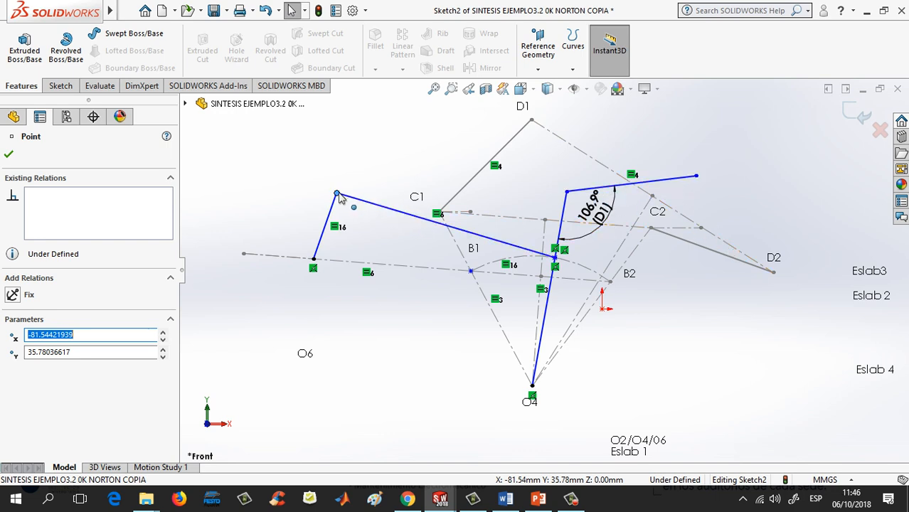
{"action": "mouse_move", "coordinate": [338, 195]}
{"action": "left_mouse_down"}
{"action": "mouse_move", "coordinate": [361, 203]}
{"action": "mouse_move", "coordinate": [375, 280]}
{"action": "mouse_move", "coordinate": [265, 286]}
{"action": "mouse_move", "coordinate": [285, 197]}
{"action": "mouse_move", "coordinate": [315, 260]}
{"action": "mouse_move", "coordinate": [290, 192]}
{"action": "mouse_move", "coordinate": [290, 240]}
{"action": "left_mouse_up"}
{"action": "left_click", "coordinate": [414, 376]}
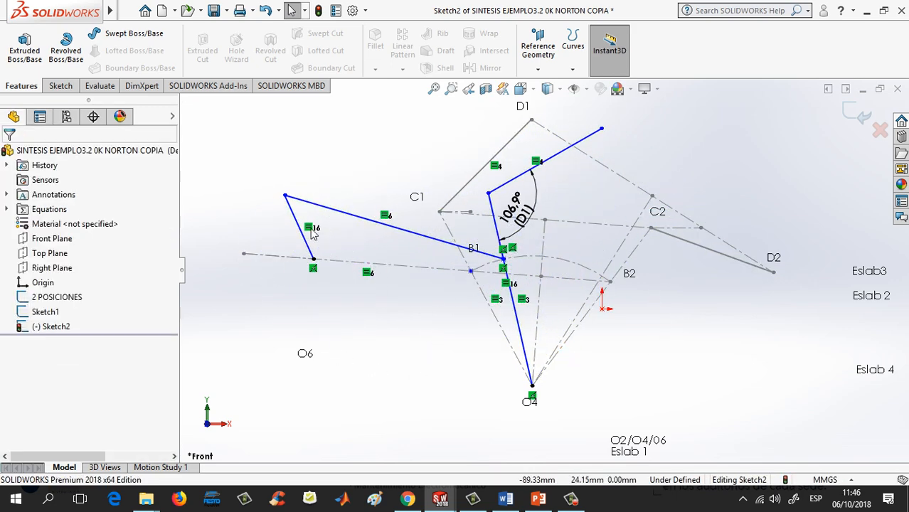
{"action": "mouse_move", "coordinate": [285, 197]}
{"action": "left_mouse_down"}
{"action": "mouse_move", "coordinate": [261, 208]}
{"action": "mouse_move", "coordinate": [267, 194]}
{"action": "mouse_move", "coordinate": [294, 184]}
{"action": "mouse_move", "coordinate": [297, 191]}
{"action": "left_mouse_up"}
{"action": "left_click", "coordinate": [321, 164]}
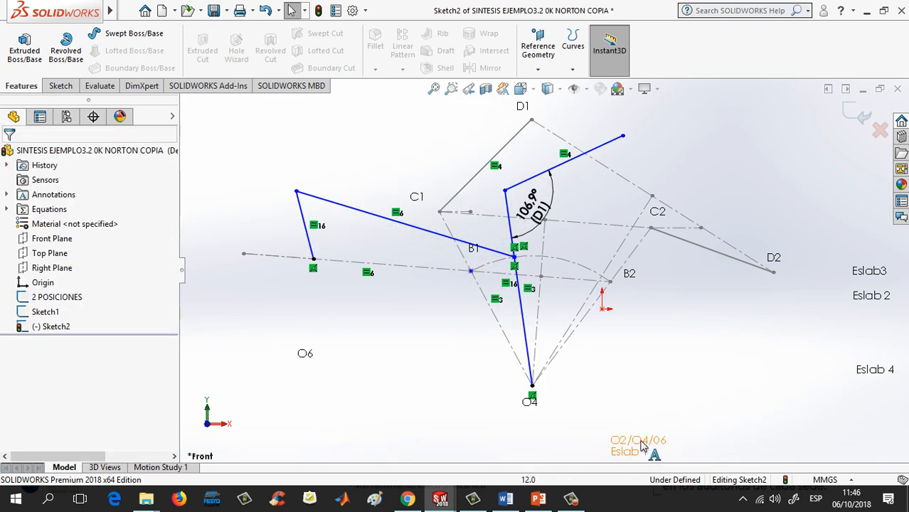
Step: Move the O2/O4/06 Eslab 1 note beside O4 and the O6 note directly below the crank pivot
{"action": "left_click_drag", "start_coordinate": [633, 445], "coordinate": [445, 397]}
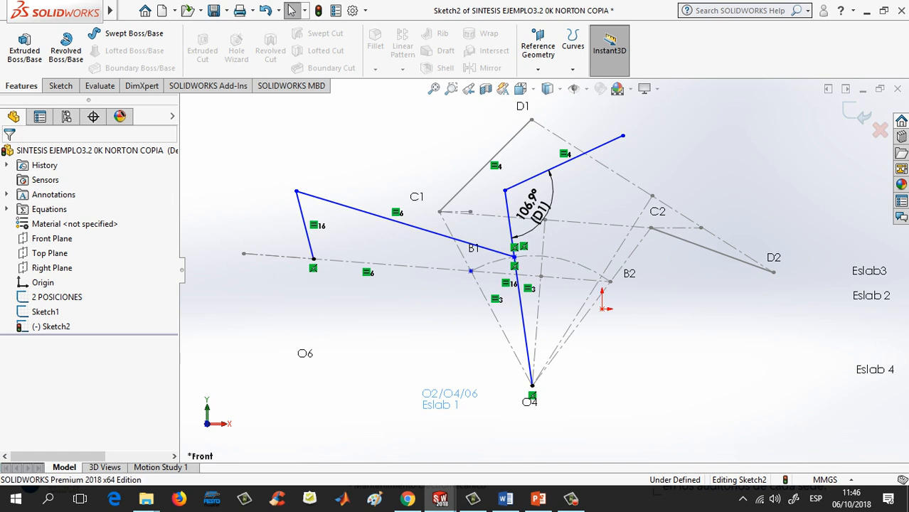
{"action": "left_click", "coordinate": [357, 365]}
{"action": "left_click_drag", "start_coordinate": [304, 353], "coordinate": [316, 287]}
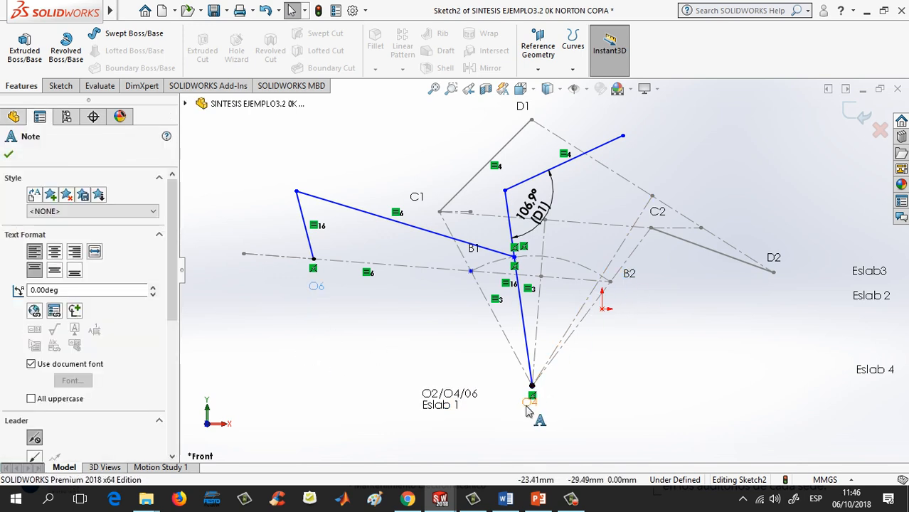
Step: Edit the Eslab 1 note's first line to read O4/06
{"action": "double_click", "coordinate": [448, 401]}
{"action": "left_click", "coordinate": [447, 398]}
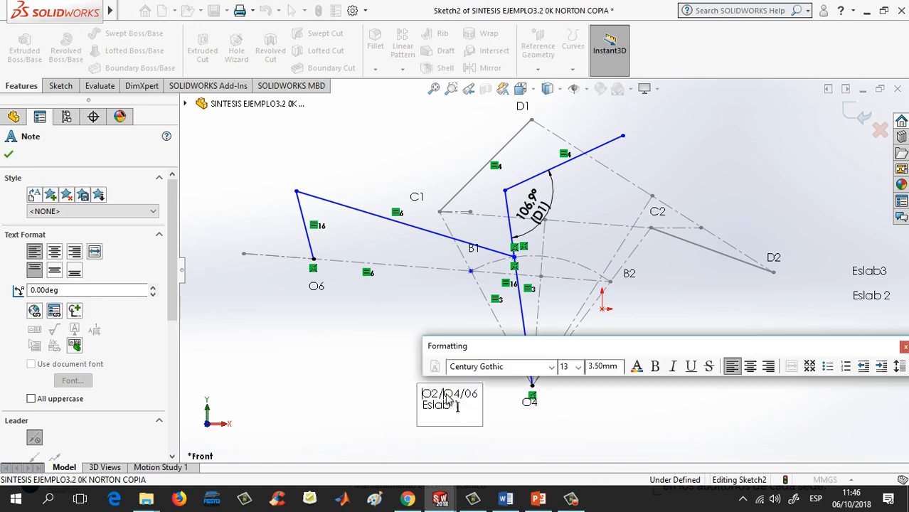
{"action": "key", "text": "BackSpace"}
{"action": "key", "text": "BackSpace"}
{"action": "key", "text": "BackSpace"}
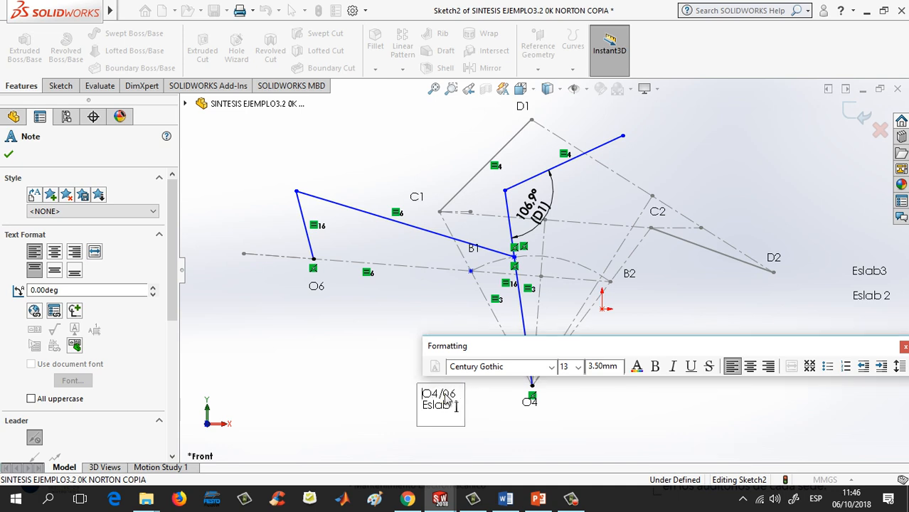
{"action": "left_click", "coordinate": [499, 449]}
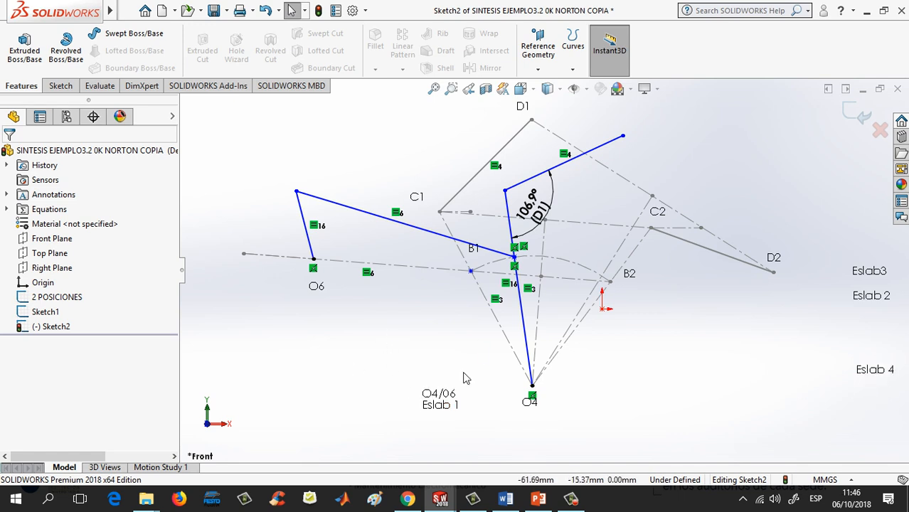
Step: Move the Eslab 2 note beside the short crank and the Eslab3 note above the coupler
{"action": "mouse_move", "coordinate": [881, 294]}
{"action": "left_mouse_down"}
{"action": "mouse_move", "coordinate": [385, 284]}
{"action": "mouse_move", "coordinate": [286, 231]}
{"action": "left_mouse_up"}
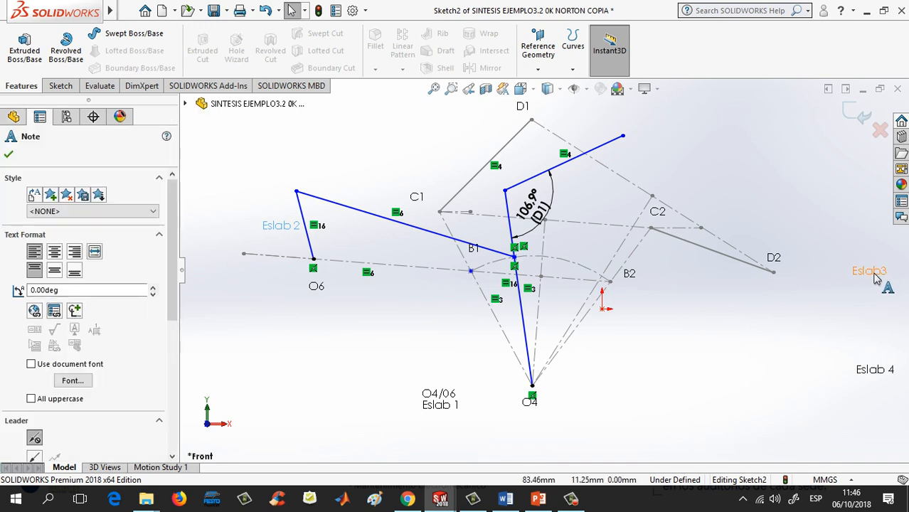
{"action": "mouse_move", "coordinate": [874, 272]}
{"action": "left_mouse_down"}
{"action": "mouse_move", "coordinate": [704, 256]}
{"action": "mouse_move", "coordinate": [551, 281]}
{"action": "mouse_move", "coordinate": [541, 217]}
{"action": "mouse_move", "coordinate": [576, 184]}
{"action": "mouse_move", "coordinate": [602, 176]}
{"action": "mouse_move", "coordinate": [455, 203]}
{"action": "mouse_move", "coordinate": [375, 206]}
{"action": "left_mouse_up"}
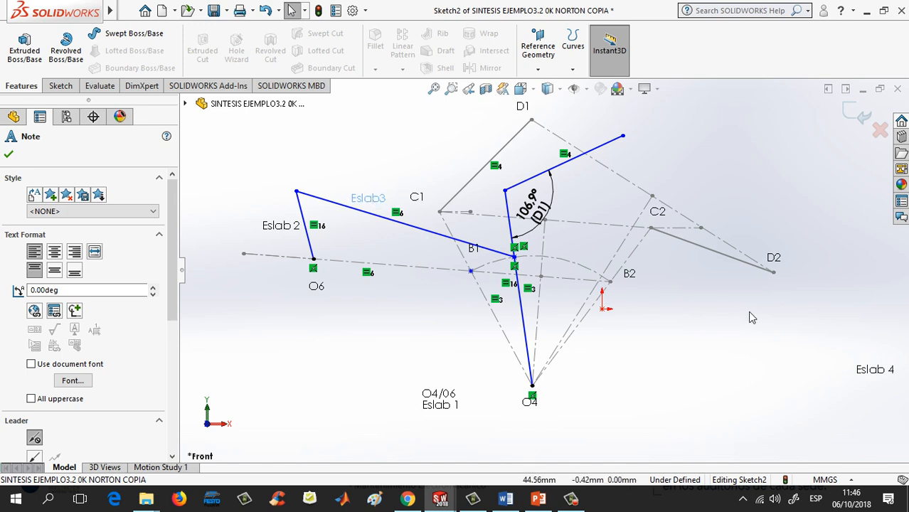
Step: Move the Eslab 4 note above the upper arm of the O4 link and save the part
{"action": "left_click_drag", "start_coordinate": [880, 376], "coordinate": [587, 140]}
{"action": "left_click", "coordinate": [737, 185]}
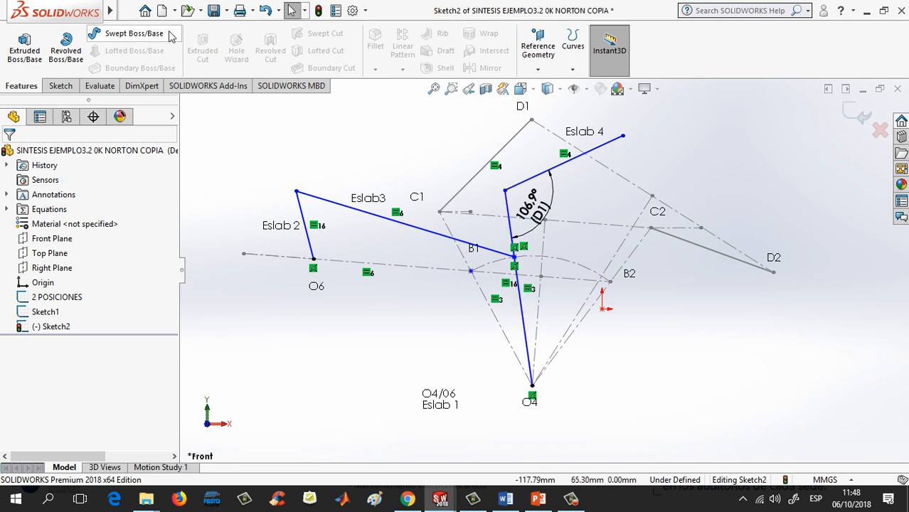
{"action": "left_click", "coordinate": [214, 10]}
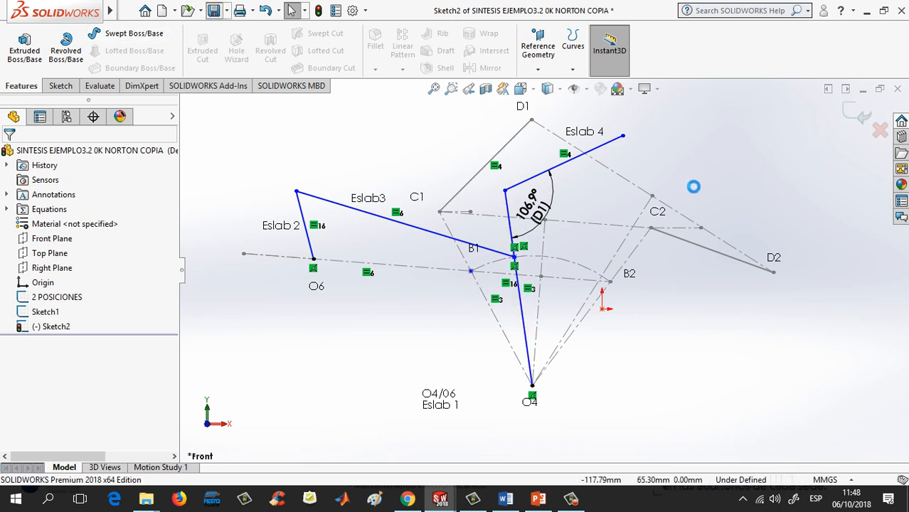
{"action": "left_click", "coordinate": [850, 112]}
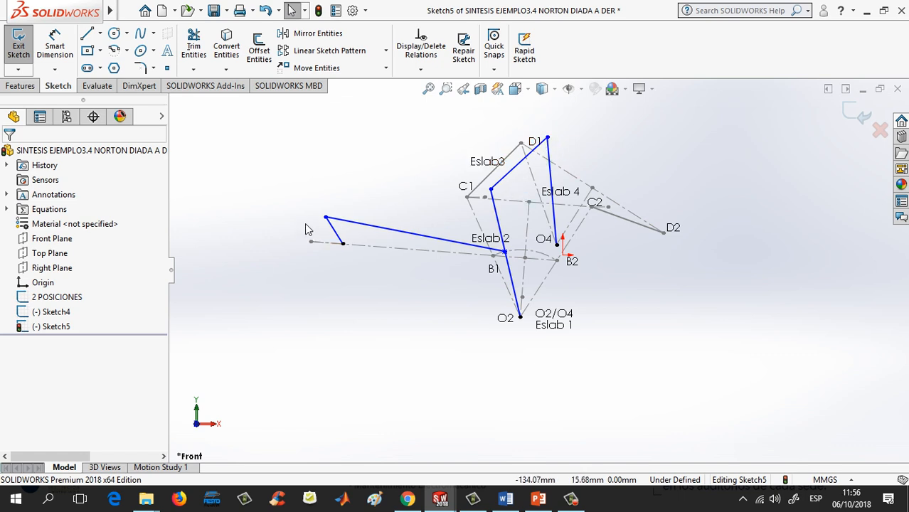
Step: Swing the crank joint clockwise in Sketch5 to test the dyad-driven linkage's motion, and exit the sketch
{"action": "left_click_drag", "start_coordinate": [326, 217], "coordinate": [346, 213]}
{"action": "left_click", "coordinate": [359, 307]}
{"action": "left_click", "coordinate": [703, 280]}
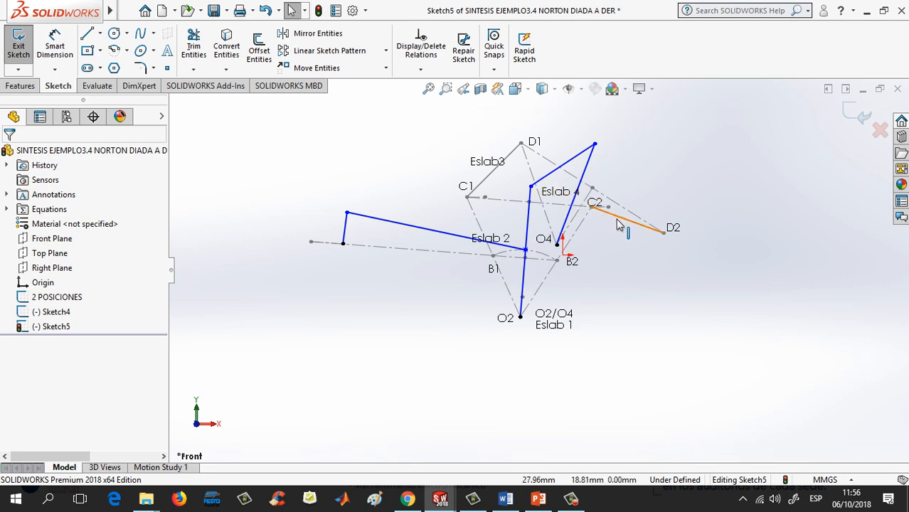
{"action": "mouse_move", "coordinate": [348, 214]}
{"action": "left_mouse_down"}
{"action": "mouse_move", "coordinate": [400, 254]}
{"action": "mouse_move", "coordinate": [372, 270]}
{"action": "mouse_move", "coordinate": [322, 276]}
{"action": "mouse_move", "coordinate": [309, 248]}
{"action": "mouse_move", "coordinate": [315, 229]}
{"action": "mouse_move", "coordinate": [330, 219]}
{"action": "mouse_move", "coordinate": [365, 222]}
{"action": "mouse_move", "coordinate": [347, 217]}
{"action": "mouse_move", "coordinate": [353, 215]}
{"action": "left_mouse_up"}
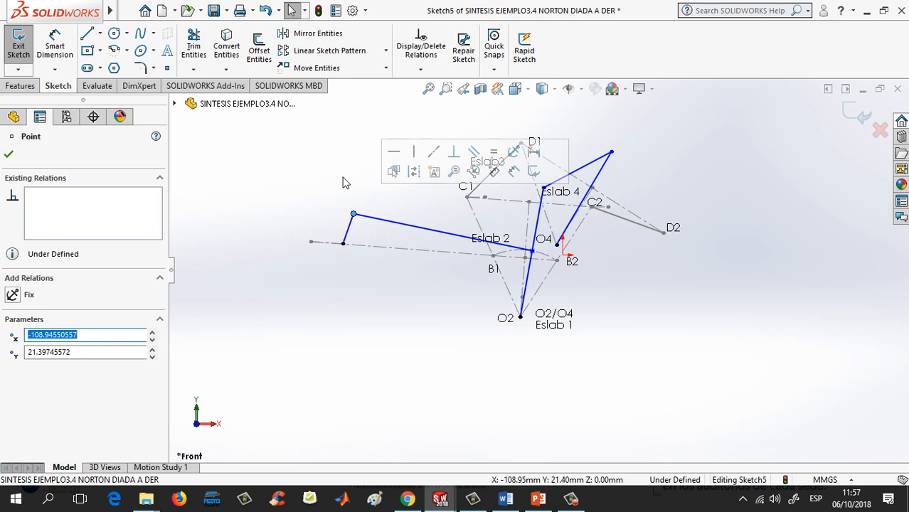
{"action": "left_click", "coordinate": [732, 168]}
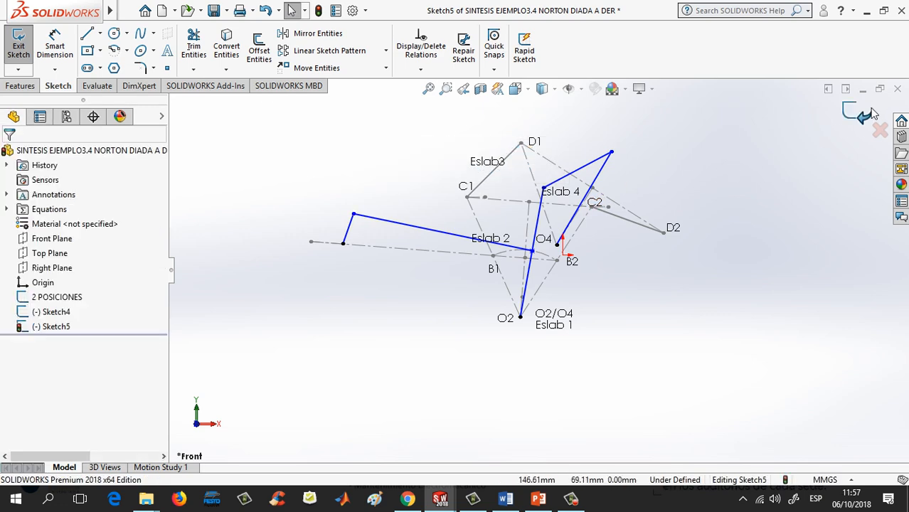
{"action": "left_click", "coordinate": [849, 111]}
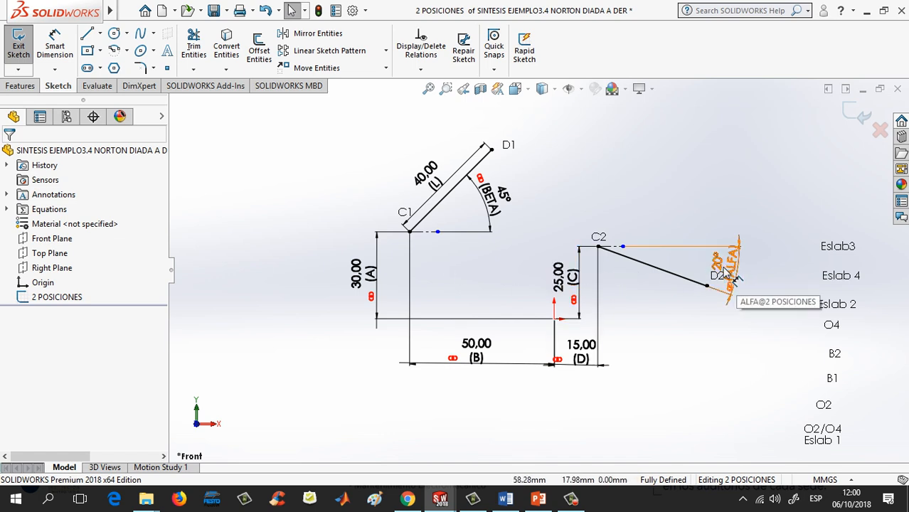
Step: Lengthen the short horizontal centerline at C2 slightly away from C2 and exit the 2 POSICIONES sketch
{"action": "left_click", "coordinate": [624, 248]}
{"action": "left_click", "coordinate": [632, 229]}
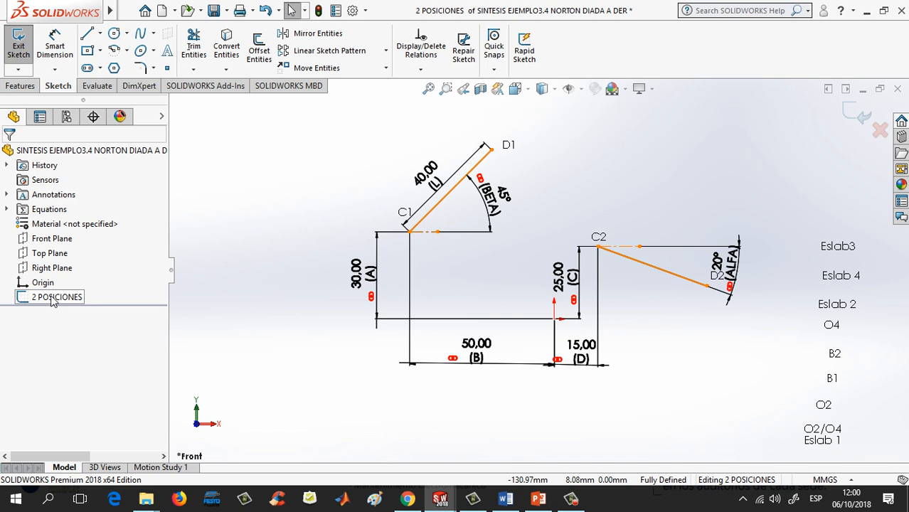
{"action": "left_click", "coordinate": [859, 112]}
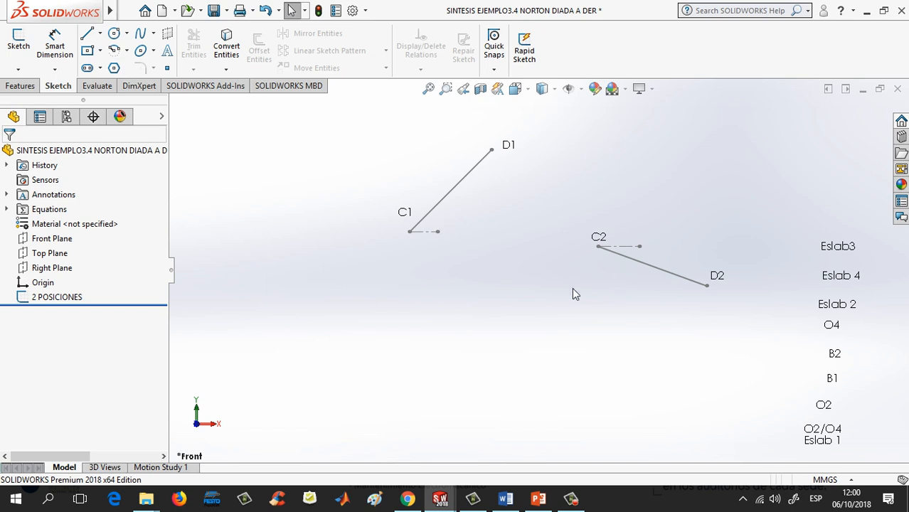
Step: Start a new sketch on the Front Plane and draw a centerline from C1 to C2
{"action": "left_click", "coordinate": [20, 44]}
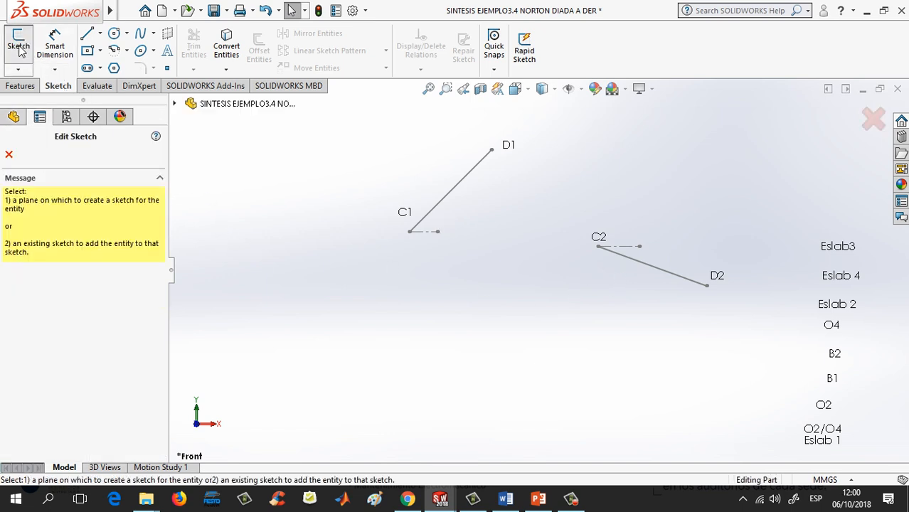
{"action": "left_click", "coordinate": [174, 105]}
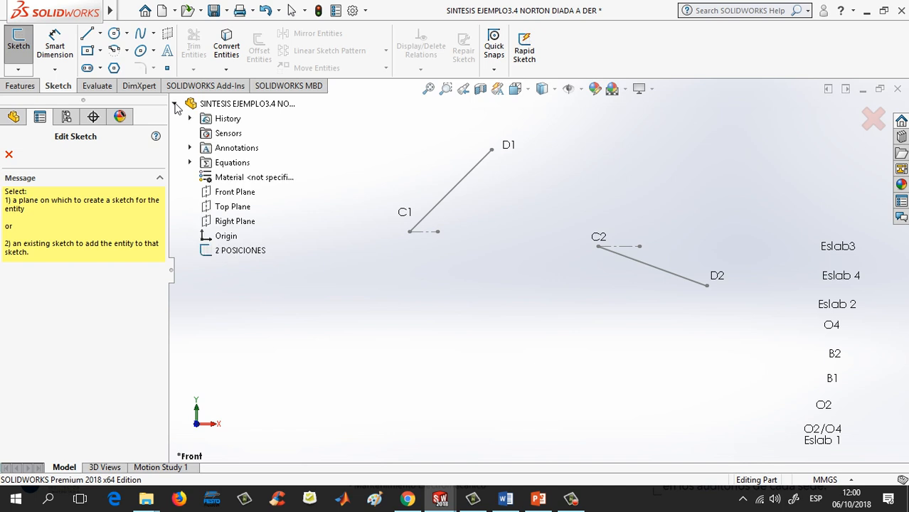
{"action": "left_click", "coordinate": [234, 200]}
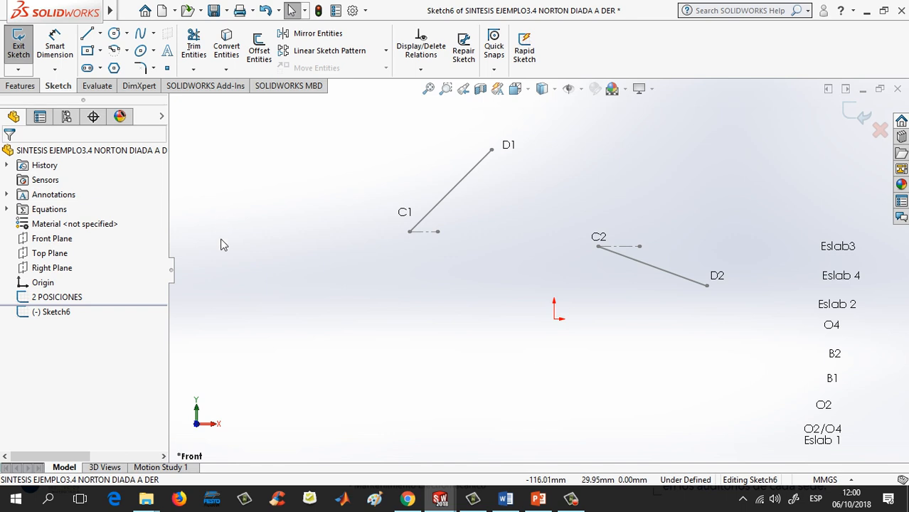
{"action": "left_click", "coordinate": [99, 33]}
{"action": "left_click", "coordinate": [106, 51]}
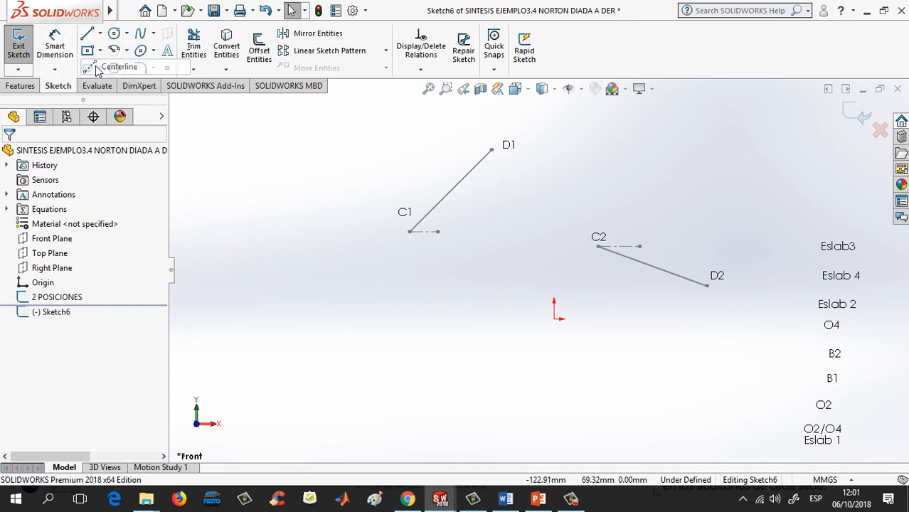
{"action": "left_click", "coordinate": [410, 232]}
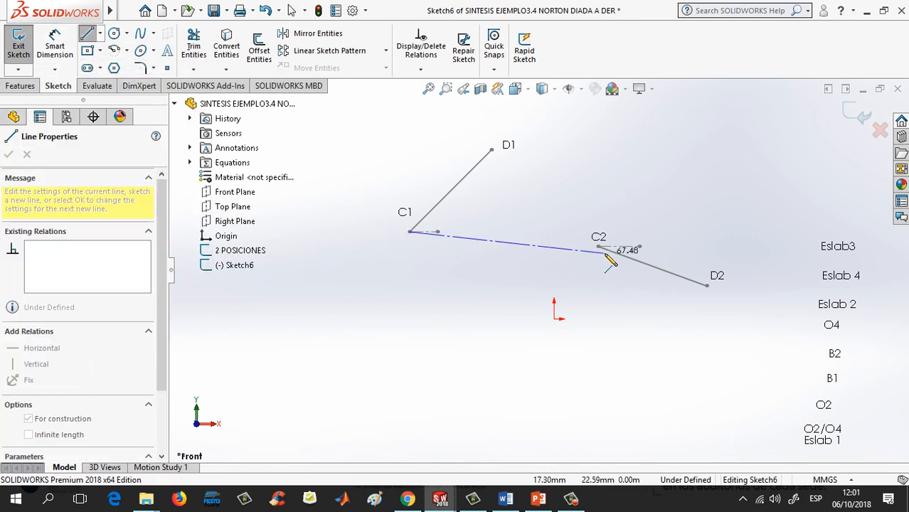
{"action": "left_click", "coordinate": [599, 246]}
{"action": "key", "text": "Escape"}
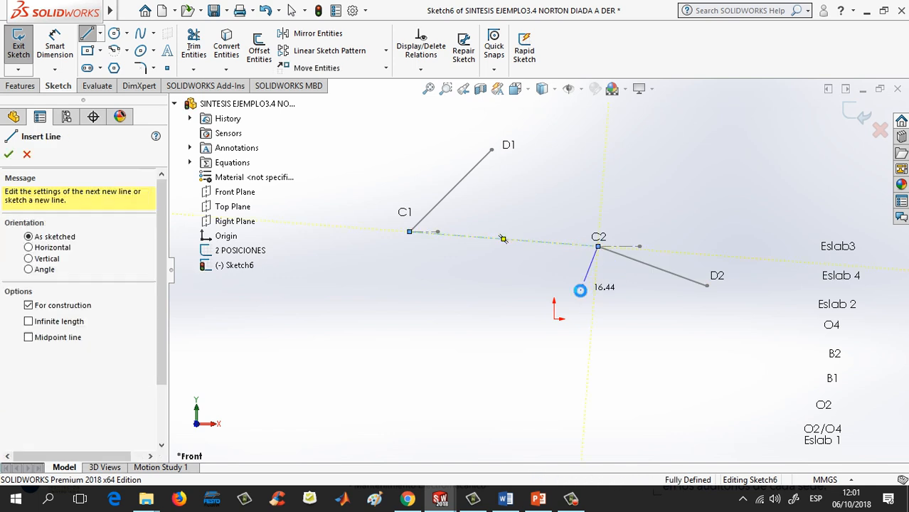
{"action": "key", "text": "Escape"}
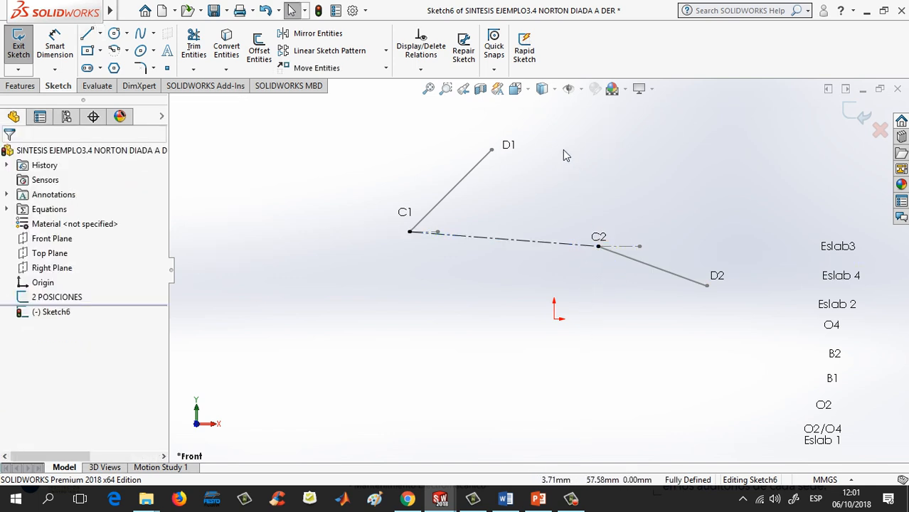
Step: Draw a construction centerline connecting point D1 to point D2
{"action": "left_click", "coordinate": [99, 34]}
{"action": "left_click", "coordinate": [115, 67]}
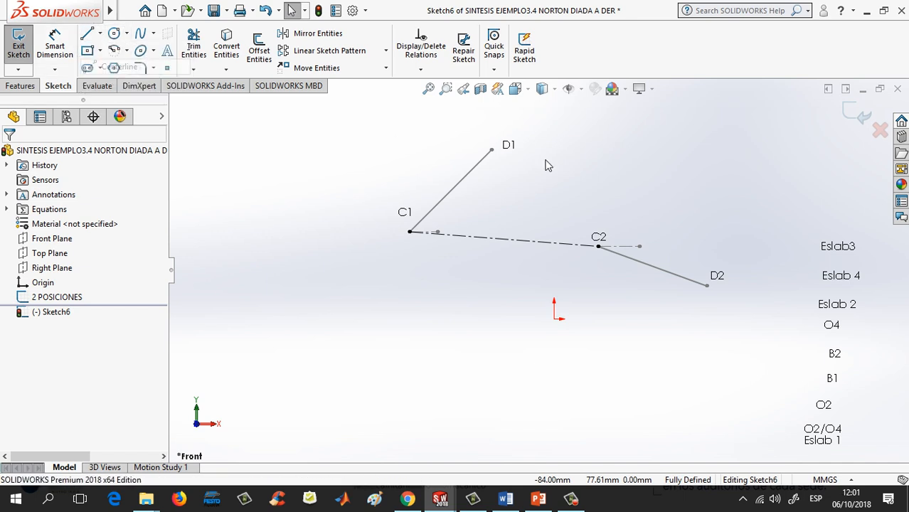
{"action": "left_click", "coordinate": [493, 151]}
{"action": "left_click", "coordinate": [707, 285]}
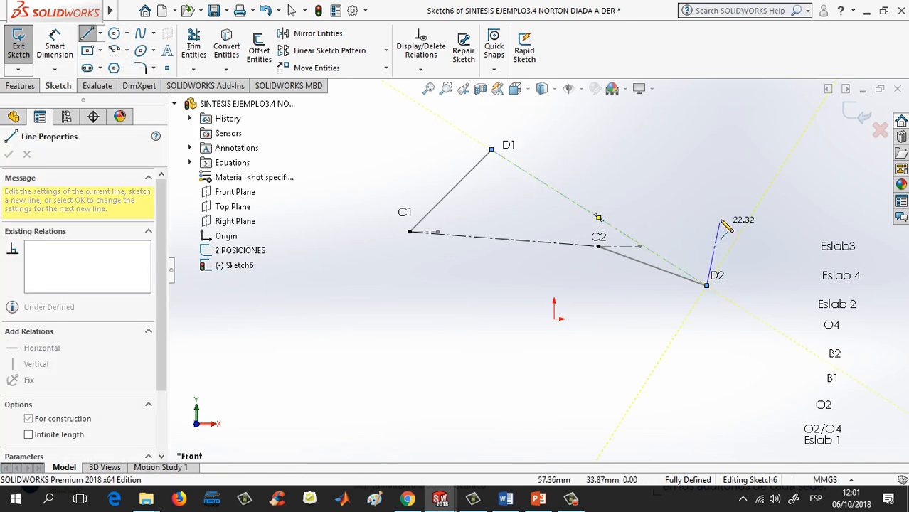
{"action": "key", "text": "Escape"}
{"action": "key", "text": "Escape"}
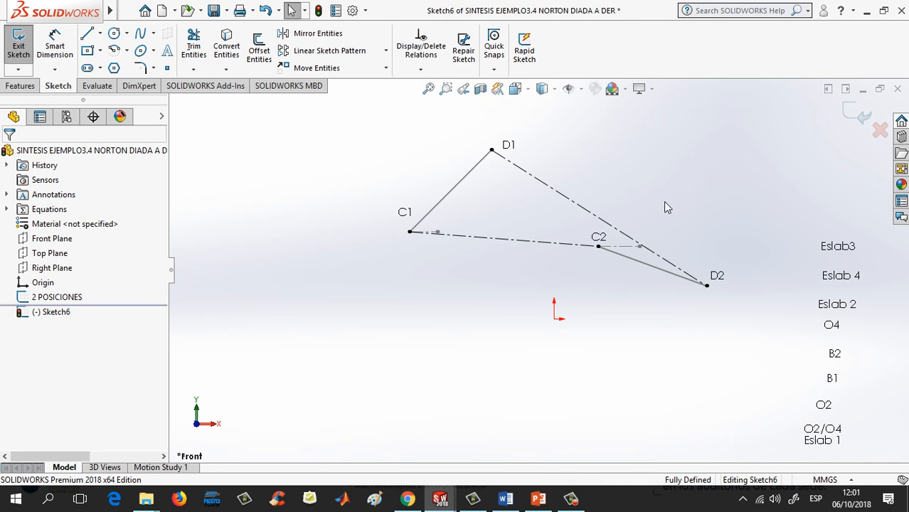
Step: Draw a centerline about 74 mm long downward from the midpoint of C1-C2, perpendicular to it
{"action": "left_click", "coordinate": [101, 33]}
{"action": "left_click", "coordinate": [114, 66]}
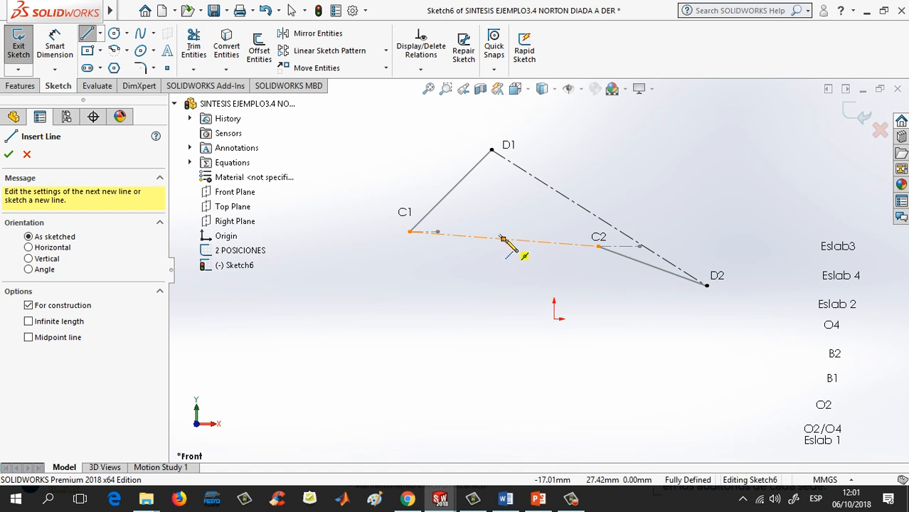
{"action": "left_click", "coordinate": [503, 240]}
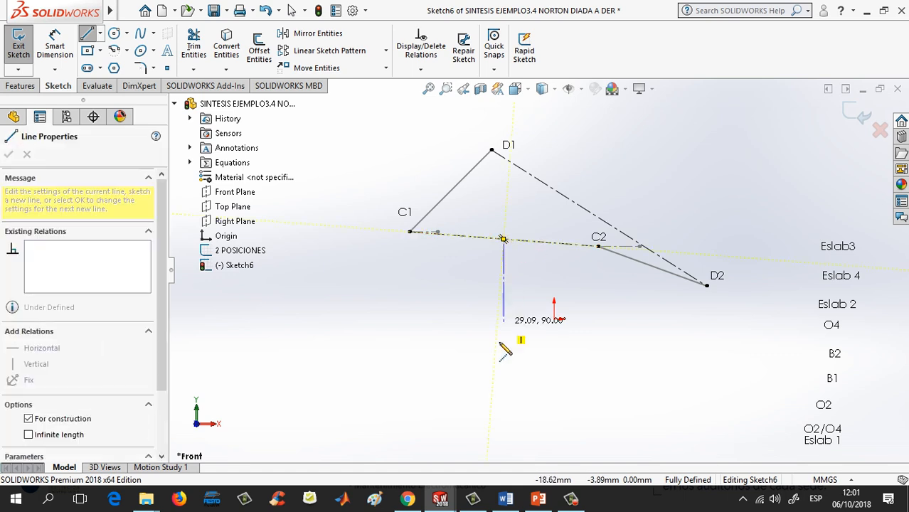
{"action": "left_click", "coordinate": [488, 452]}
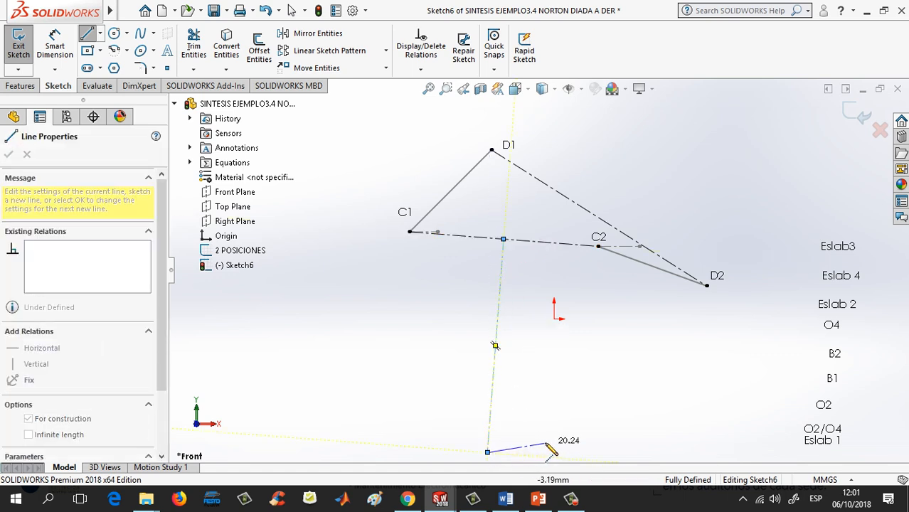
{"action": "key", "text": "Escape"}
{"action": "key", "text": "Escape"}
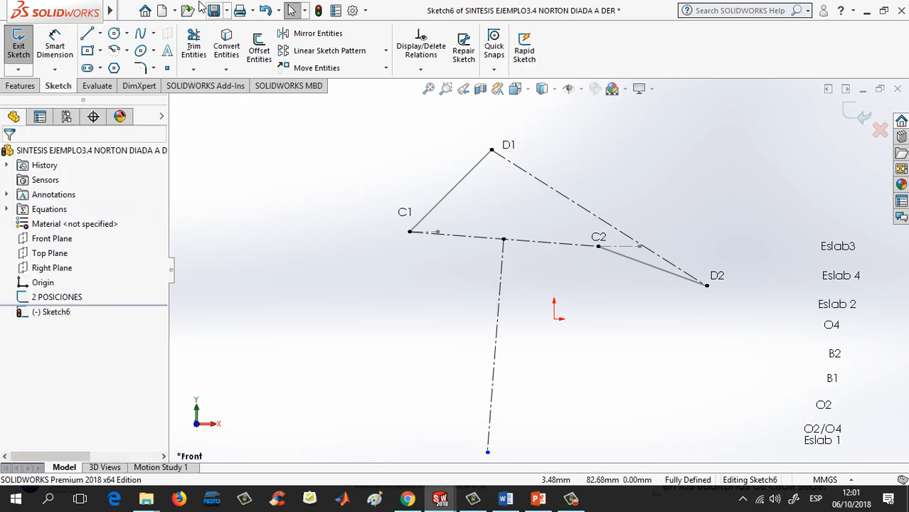
Step: Draw a centerline about 45 mm long from the midpoint of D1-D2 down past C2, perpendicular to D1-D2
{"action": "left_click", "coordinate": [99, 34]}
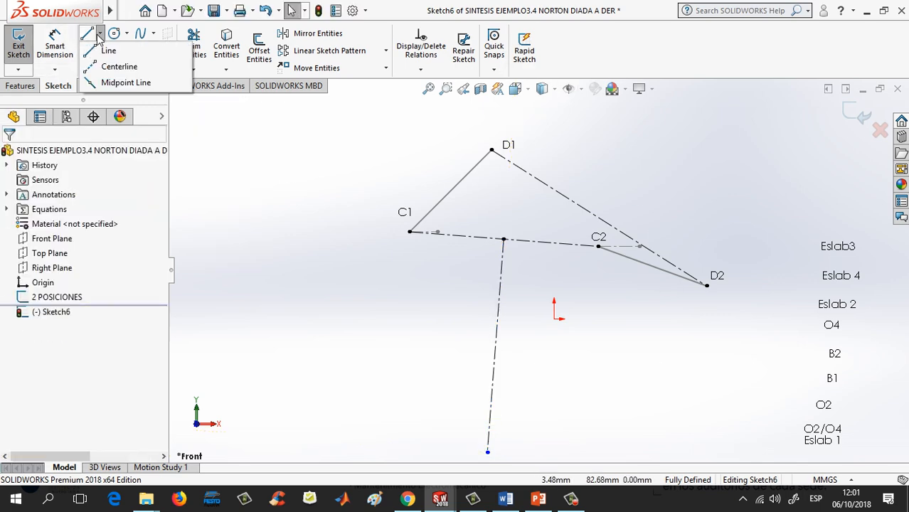
{"action": "left_click", "coordinate": [118, 68]}
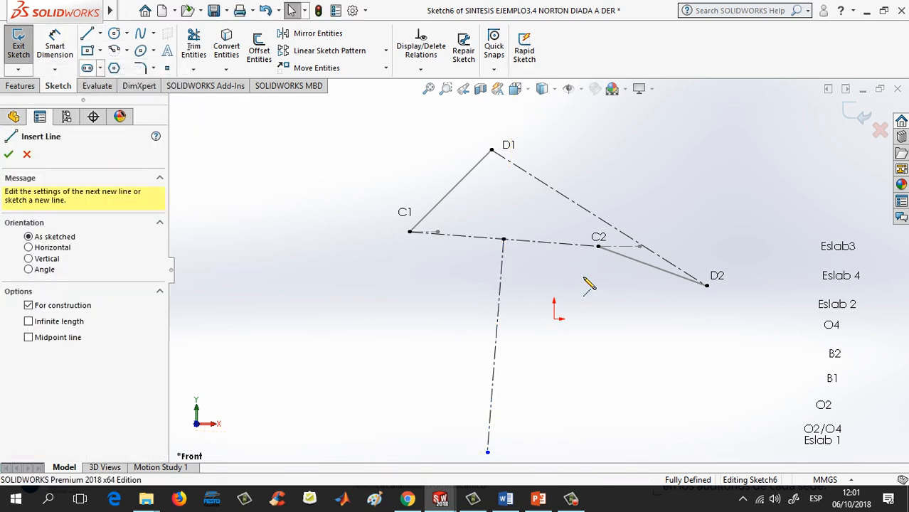
{"action": "left_click", "coordinate": [599, 217]}
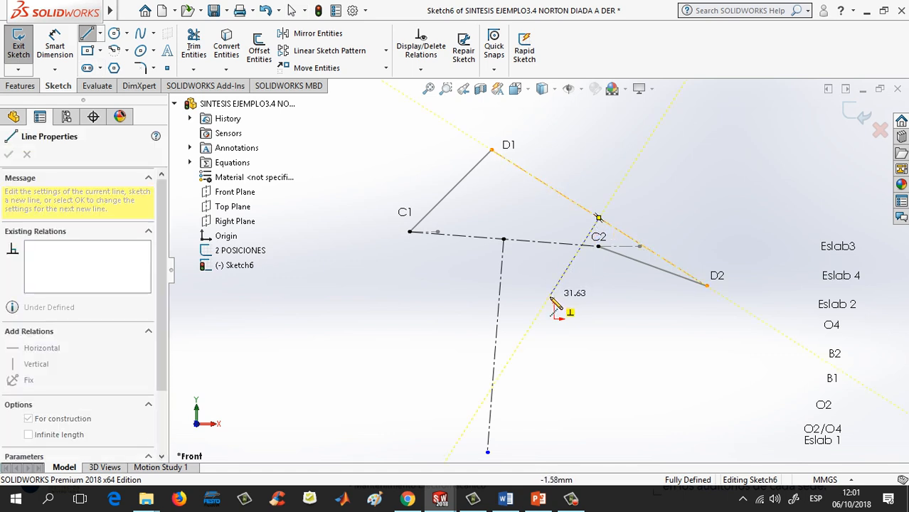
{"action": "left_click", "coordinate": [529, 328]}
{"action": "key", "text": "Escape"}
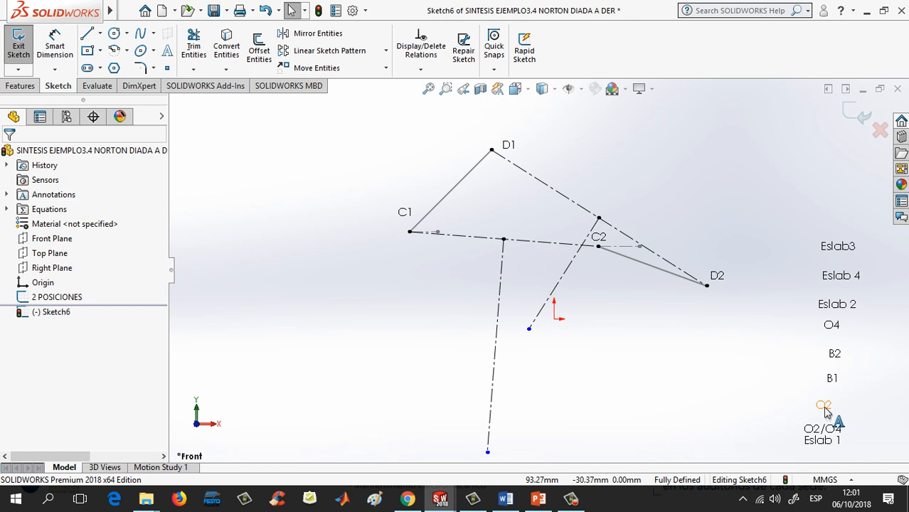
Step: Move the O2 note beside the lower end of the C1-C2 bisector and the O4 note beside that of the D1-D2 bisector
{"action": "mouse_move", "coordinate": [825, 411]}
{"action": "left_mouse_down"}
{"action": "mouse_move", "coordinate": [504, 458]}
{"action": "mouse_move", "coordinate": [531, 453]}
{"action": "left_mouse_up"}
{"action": "left_click", "coordinate": [821, 367]}
{"action": "mouse_move", "coordinate": [831, 326]}
{"action": "left_mouse_down"}
{"action": "mouse_move", "coordinate": [599, 350]}
{"action": "mouse_move", "coordinate": [542, 338]}
{"action": "left_mouse_up"}
{"action": "left_click", "coordinate": [614, 369]}
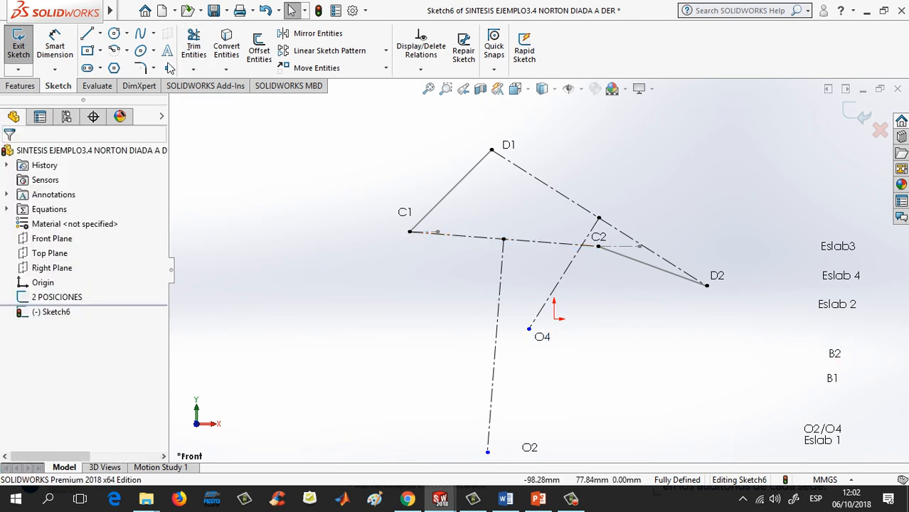
Step: Dimension the C1-C2 perpendicular bisector's length as 60 mm
{"action": "left_click", "coordinate": [55, 44]}
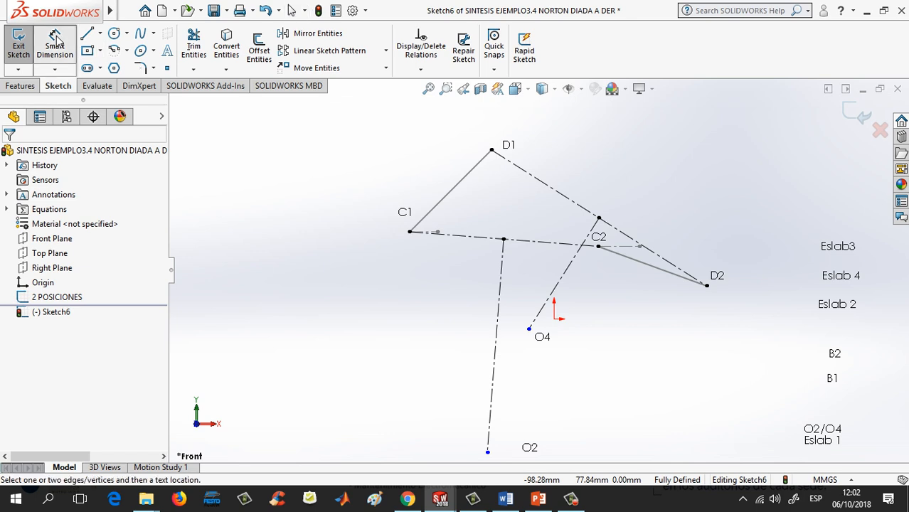
{"action": "left_click", "coordinate": [500, 299]}
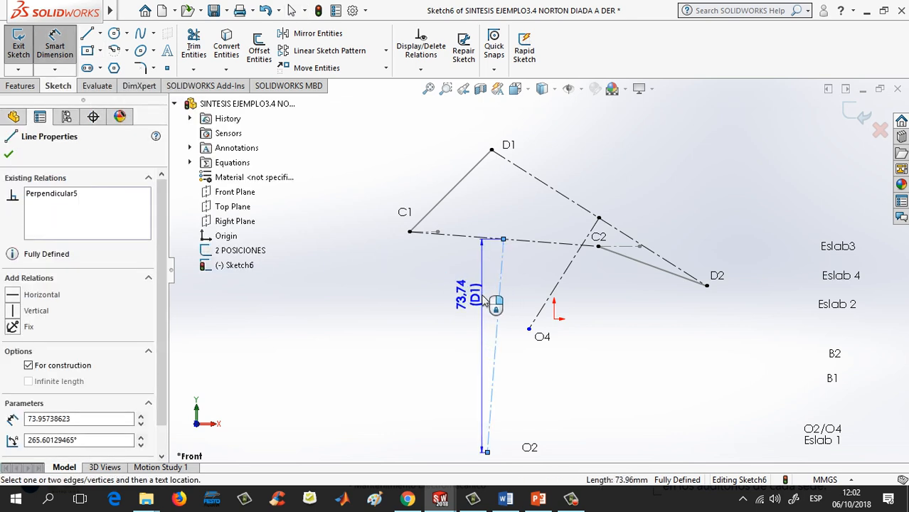
{"action": "left_click", "coordinate": [504, 309]}
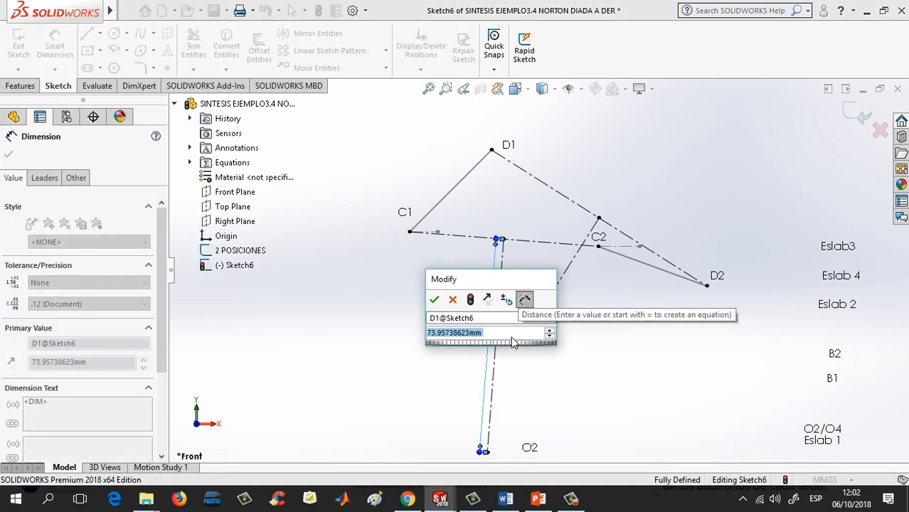
{"action": "type", "text": "60"}
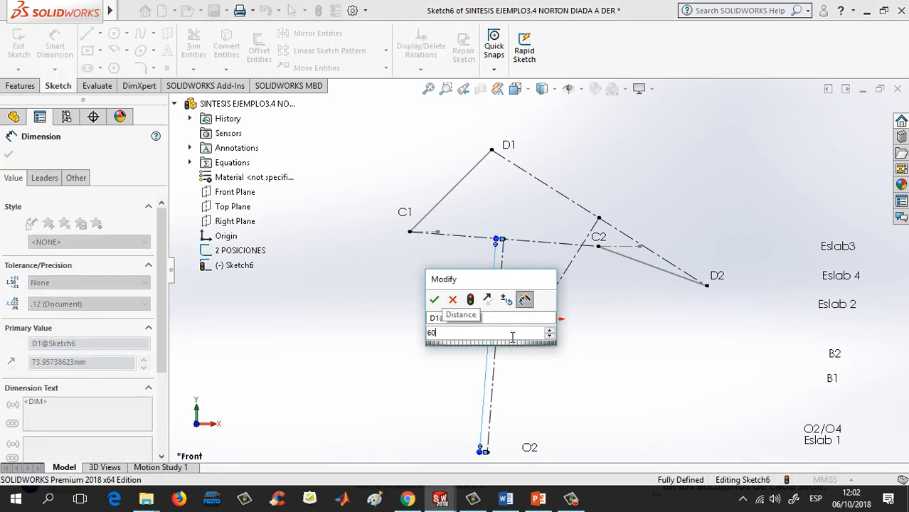
{"action": "key", "text": "Return"}
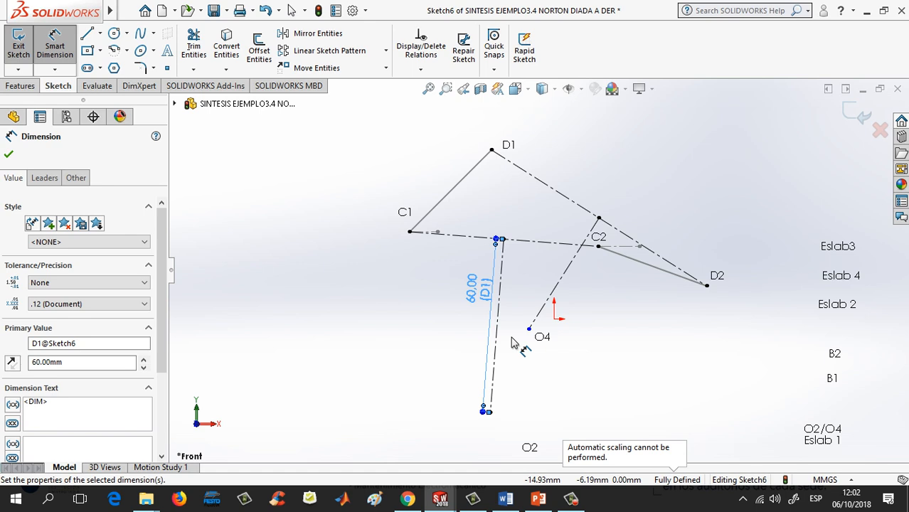
{"action": "left_click", "coordinate": [629, 360]}
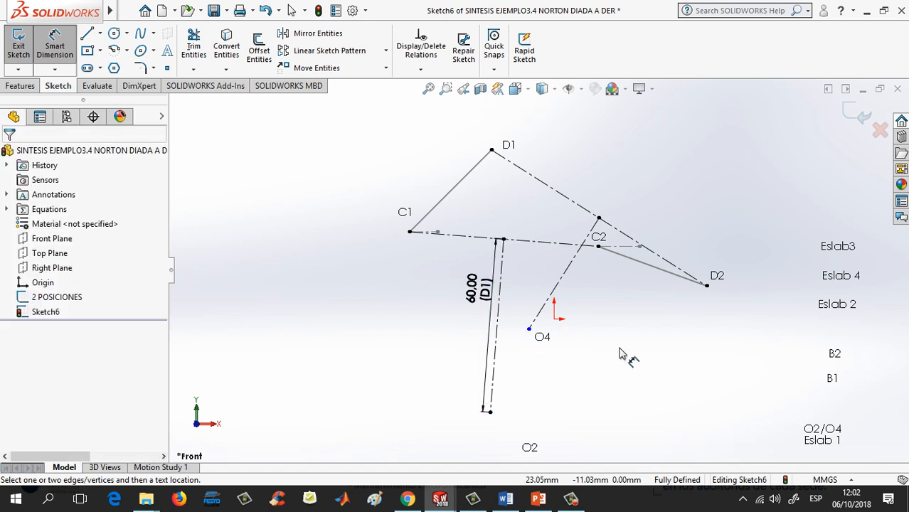
Step: Dimension the D1-D2 perpendicular bisector's length as 35 mm and move the O2 and O4 notes close to their pivot points
{"action": "left_click", "coordinate": [574, 273]}
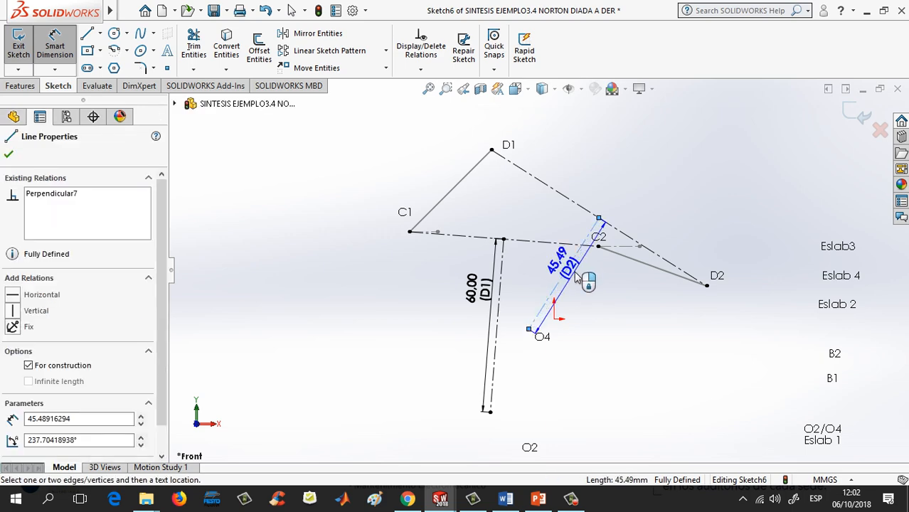
{"action": "left_click", "coordinate": [578, 277]}
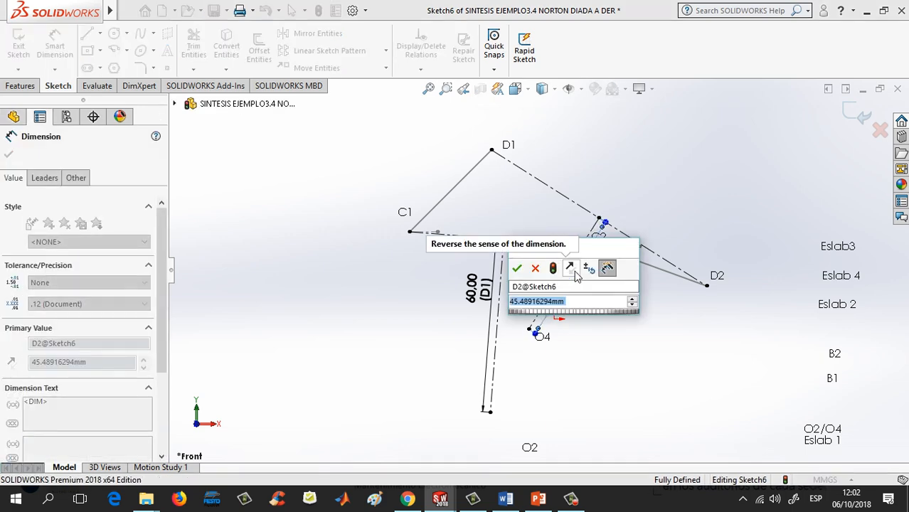
{"action": "type", "text": "35"}
{"action": "key", "text": "Return"}
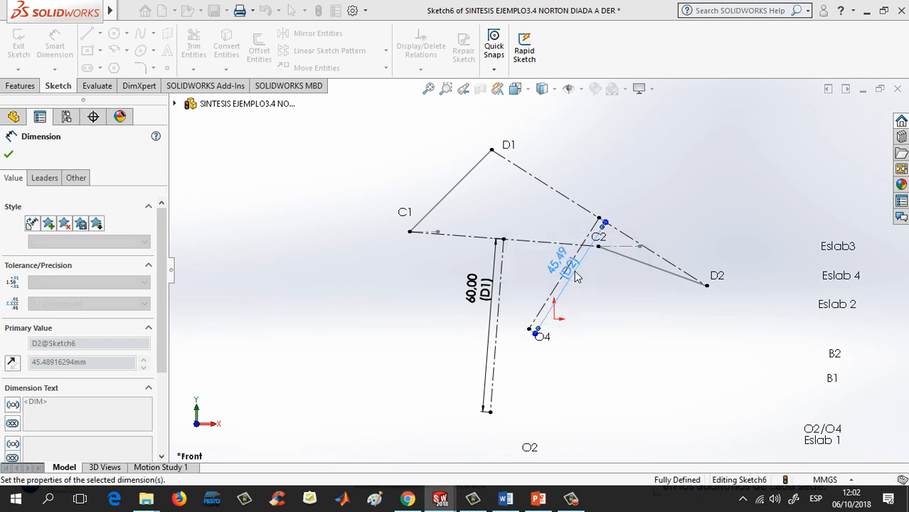
{"action": "left_click", "coordinate": [669, 350]}
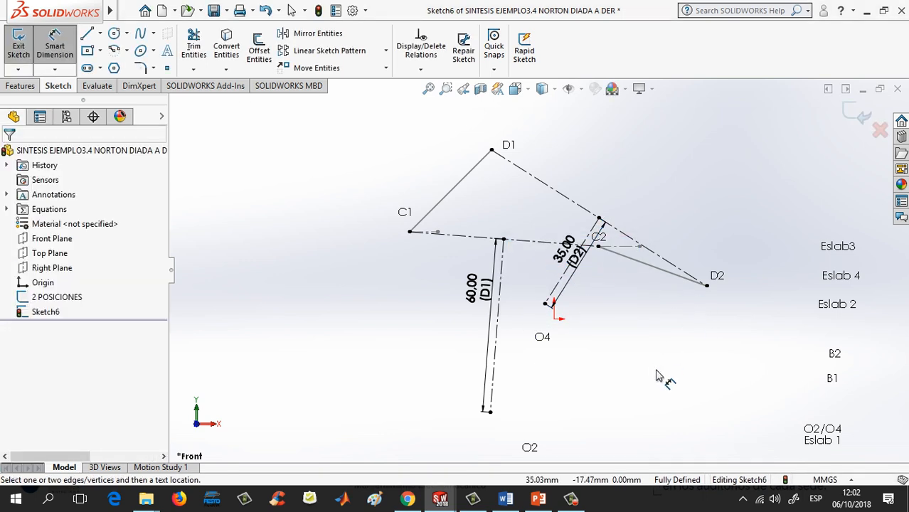
{"action": "key", "text": "Escape"}
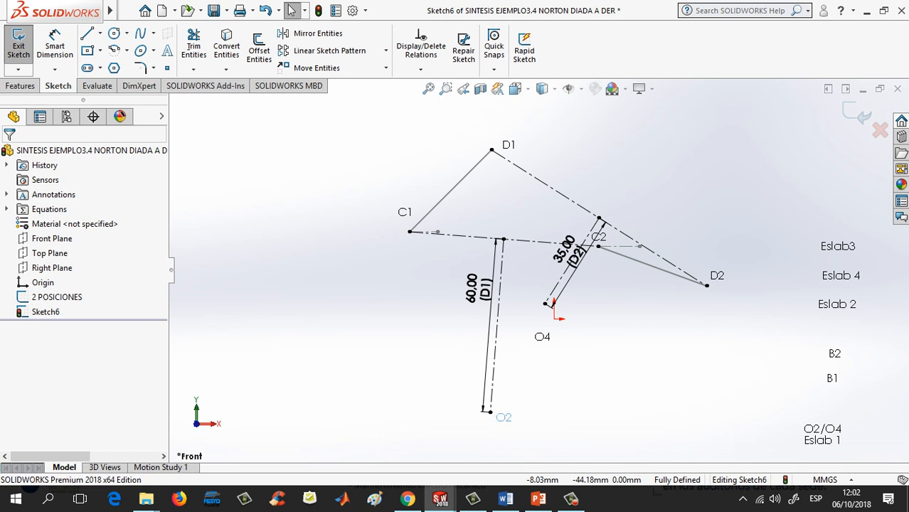
{"action": "left_click", "coordinate": [502, 417]}
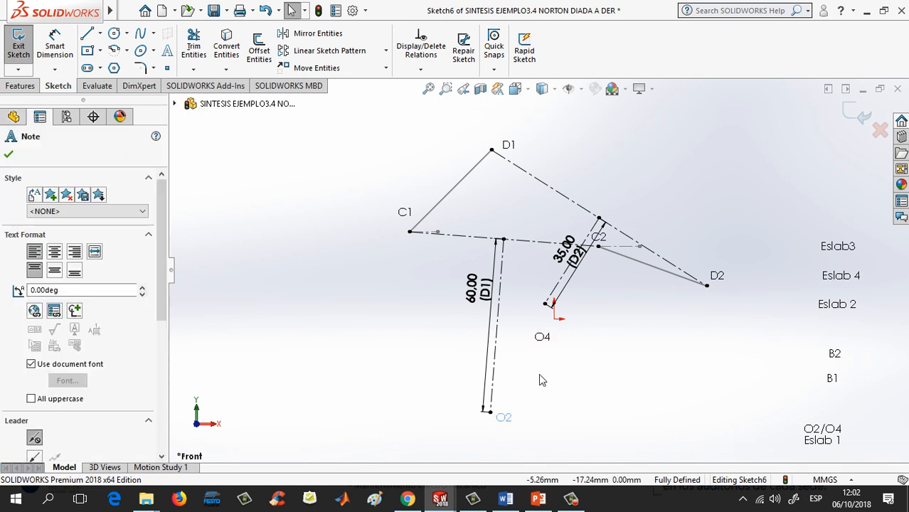
{"action": "left_click", "coordinate": [581, 348]}
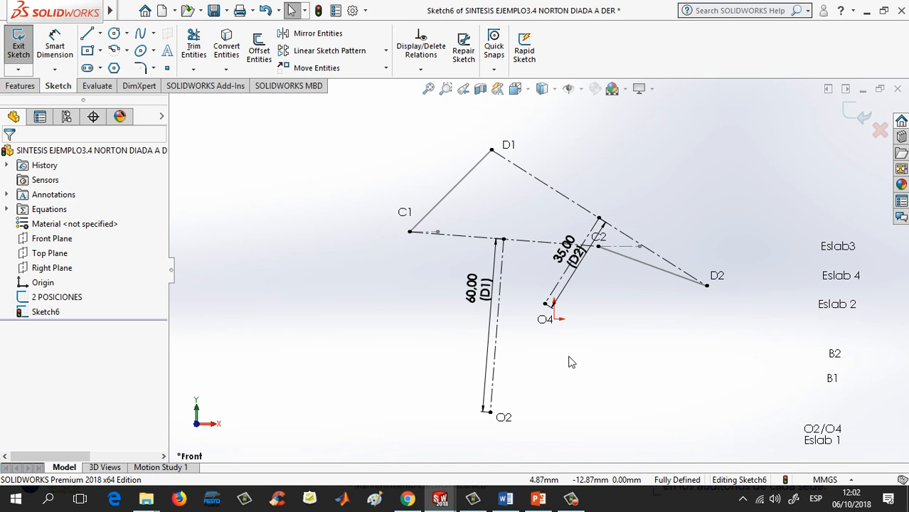
Step: Draw a centerline from O2 to C1 and place the Eslab 2 note beside it
{"action": "left_click", "coordinate": [100, 33]}
{"action": "left_click", "coordinate": [115, 64]}
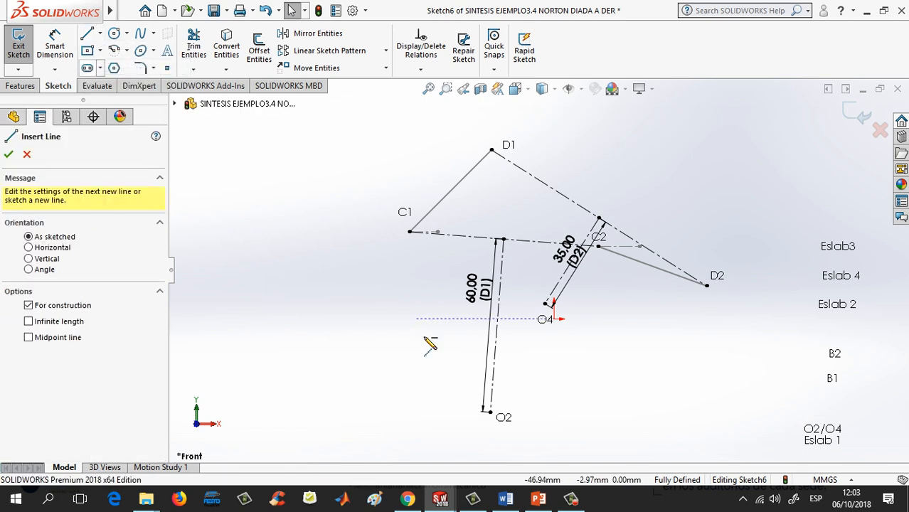
{"action": "left_click", "coordinate": [490, 411]}
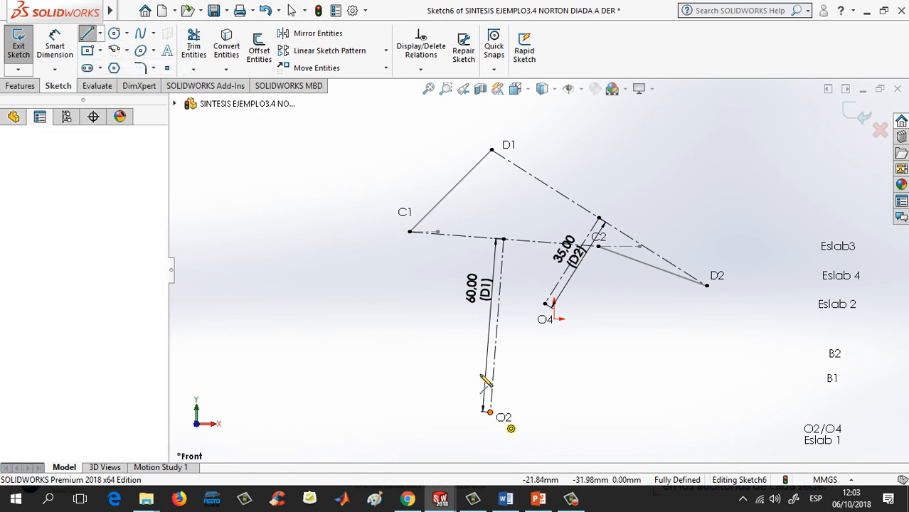
{"action": "left_click", "coordinate": [411, 232]}
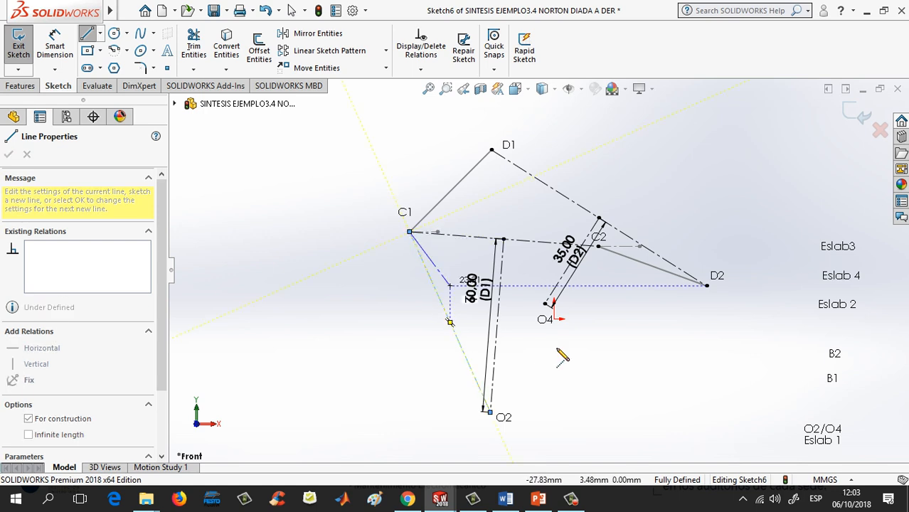
{"action": "key", "text": "Escape"}
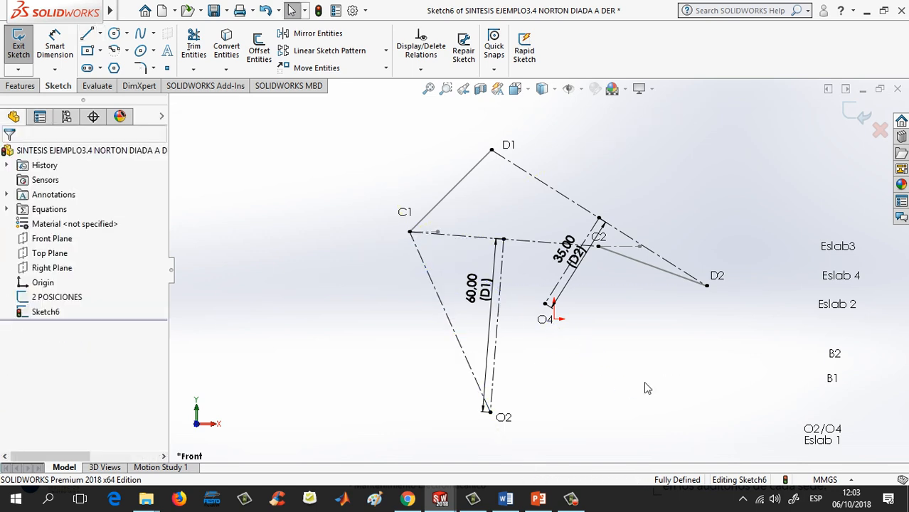
{"action": "left_click_drag", "start_coordinate": [837, 304], "coordinate": [411, 321]}
{"action": "left_click", "coordinate": [571, 361]}
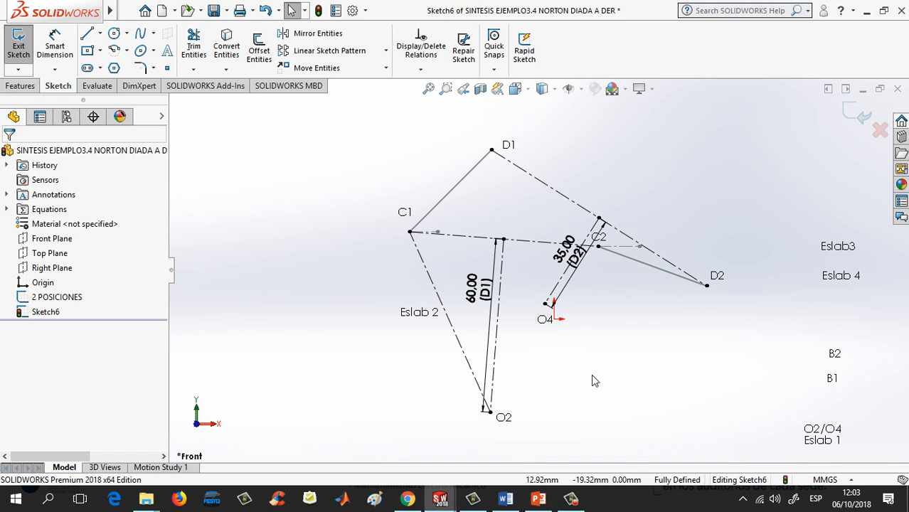
Step: Draw a centerline from O4 to D1 and place the Eslab 4 note beside it
{"action": "left_click", "coordinate": [99, 34]}
{"action": "left_click", "coordinate": [118, 67]}
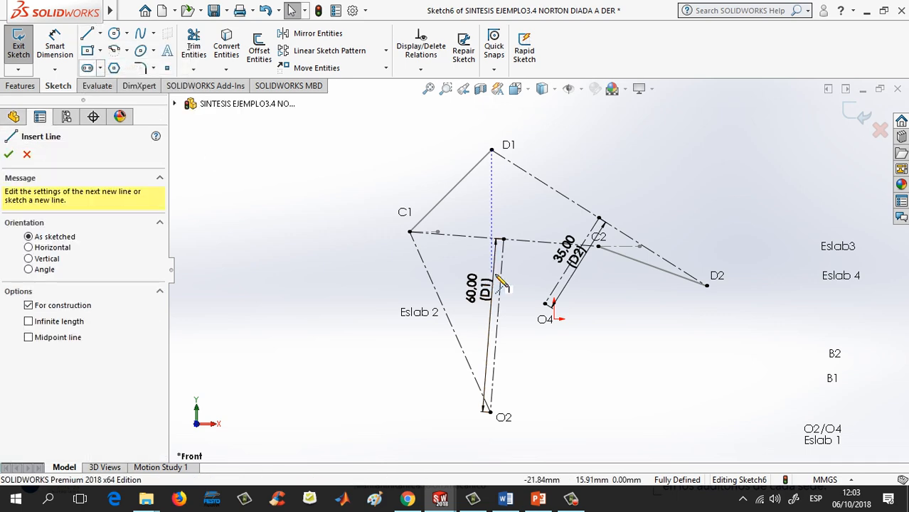
{"action": "left_click", "coordinate": [545, 304]}
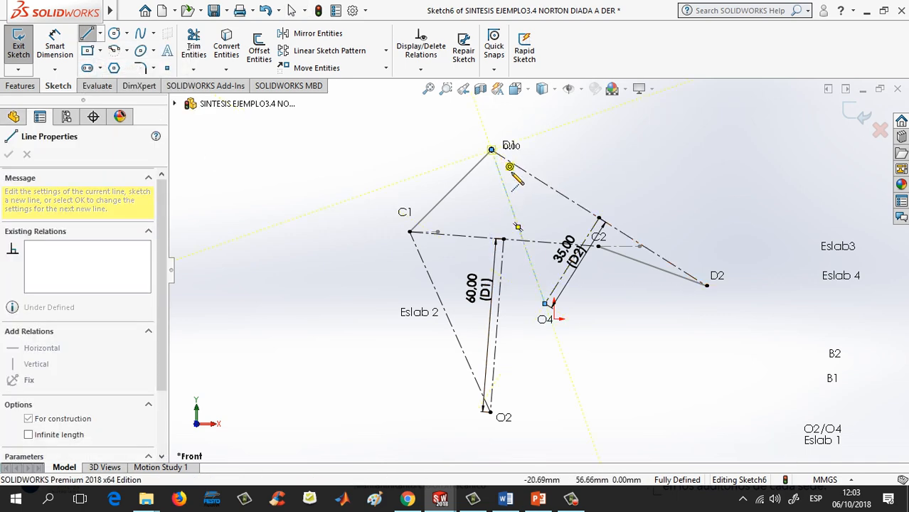
{"action": "left_click", "coordinate": [493, 150]}
{"action": "key", "text": "Escape"}
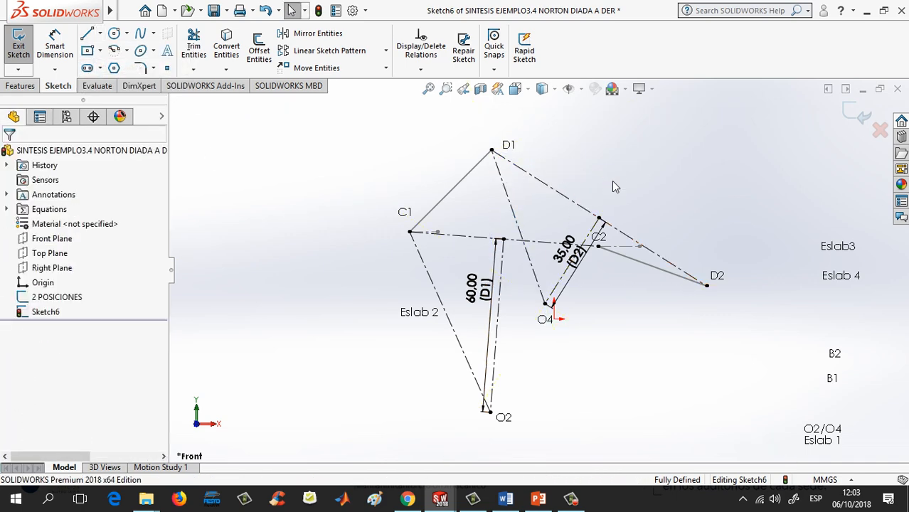
{"action": "left_click_drag", "start_coordinate": [841, 276], "coordinate": [539, 212]}
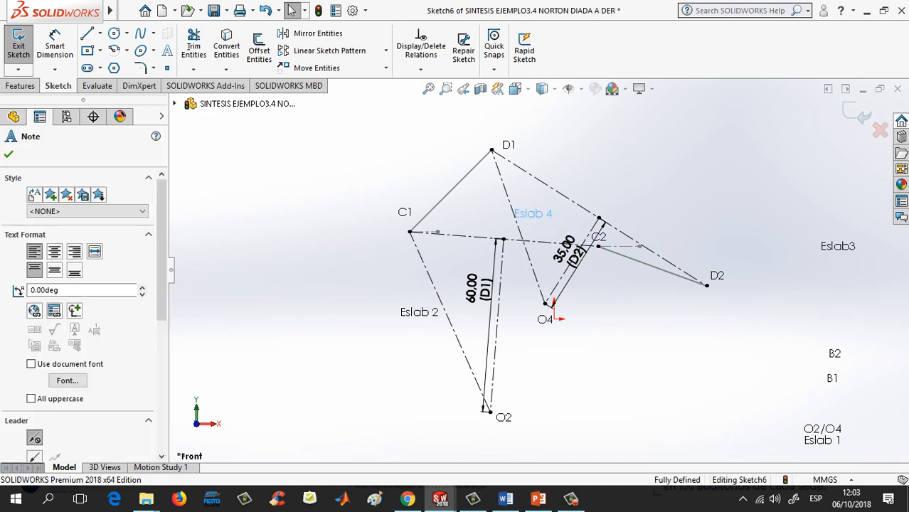
{"action": "left_click", "coordinate": [699, 203]}
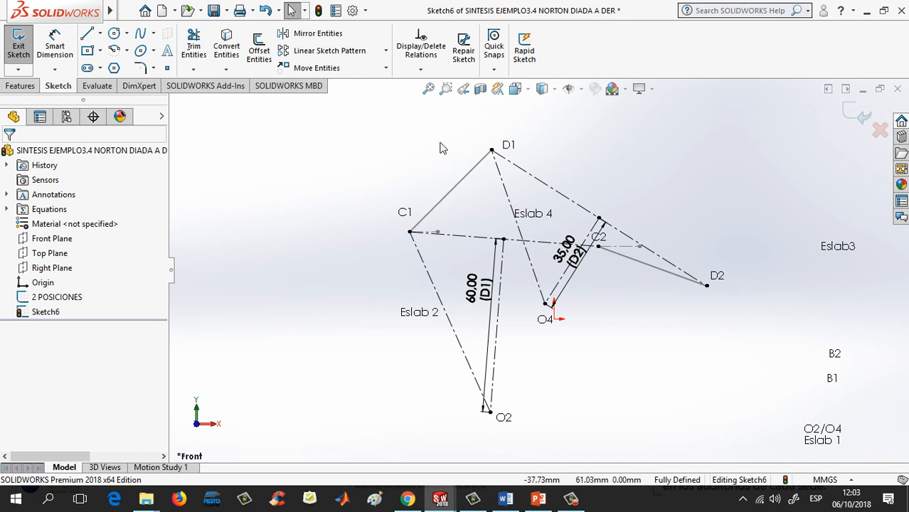
Step: Move the Eslab3 note beside line C1-D1 and the O2/O4 Eslab 1 note between pivots O2 and O4
{"action": "left_click_drag", "start_coordinate": [839, 250], "coordinate": [442, 183]}
{"action": "left_click", "coordinate": [609, 171]}
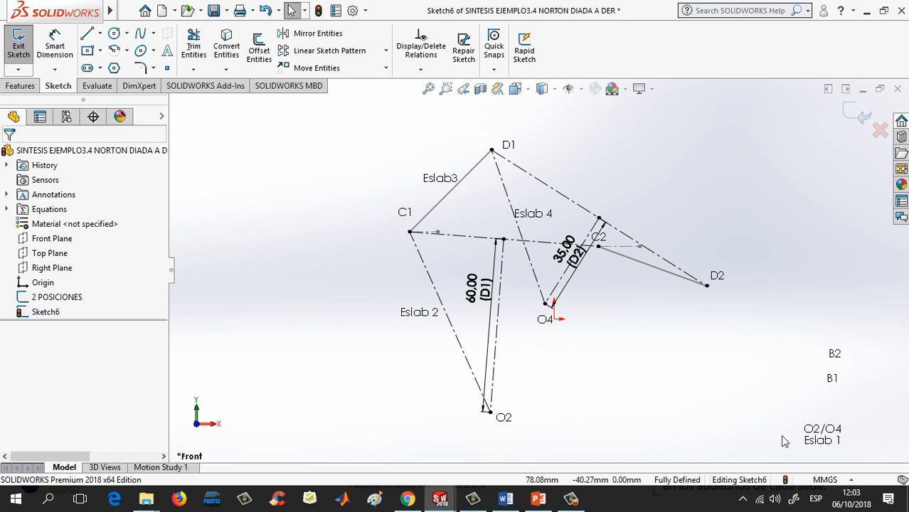
{"action": "left_click_drag", "start_coordinate": [818, 431], "coordinate": [542, 377]}
{"action": "left_click", "coordinate": [614, 392]}
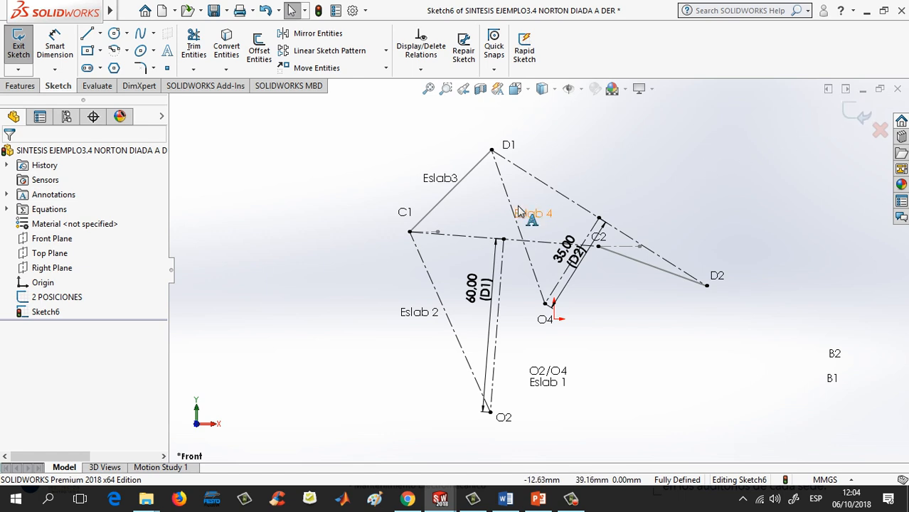
Step: Add a driven length dimension to the O2-C1 centerline and place it clear of the Eslab 2 note
{"action": "left_click", "coordinate": [59, 45]}
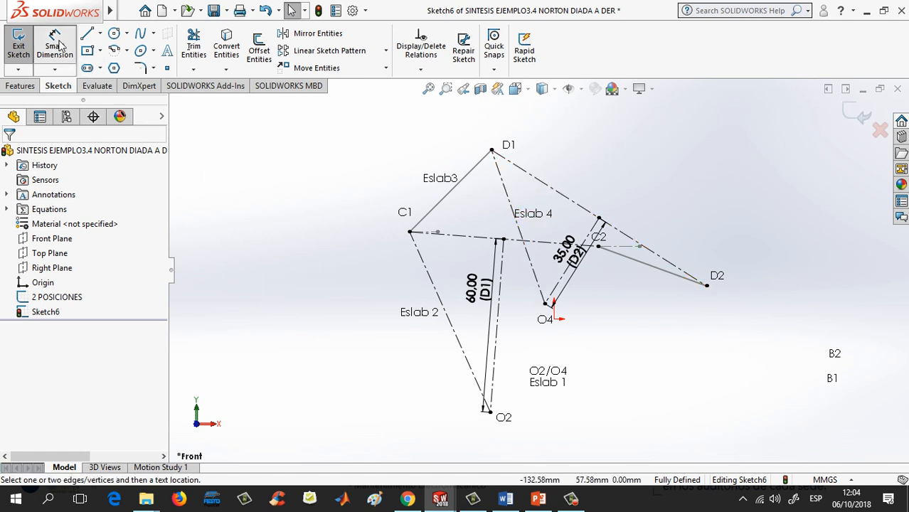
{"action": "left_click", "coordinate": [451, 325]}
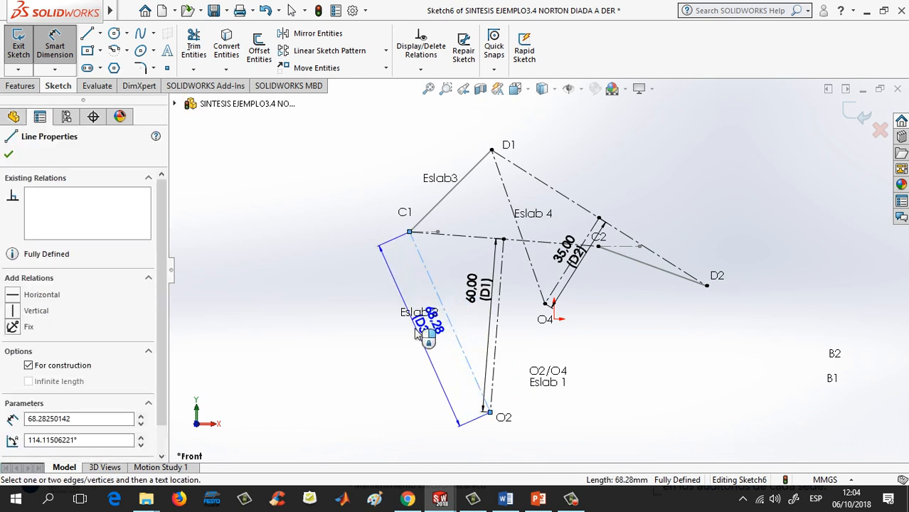
{"action": "left_click", "coordinate": [420, 307]}
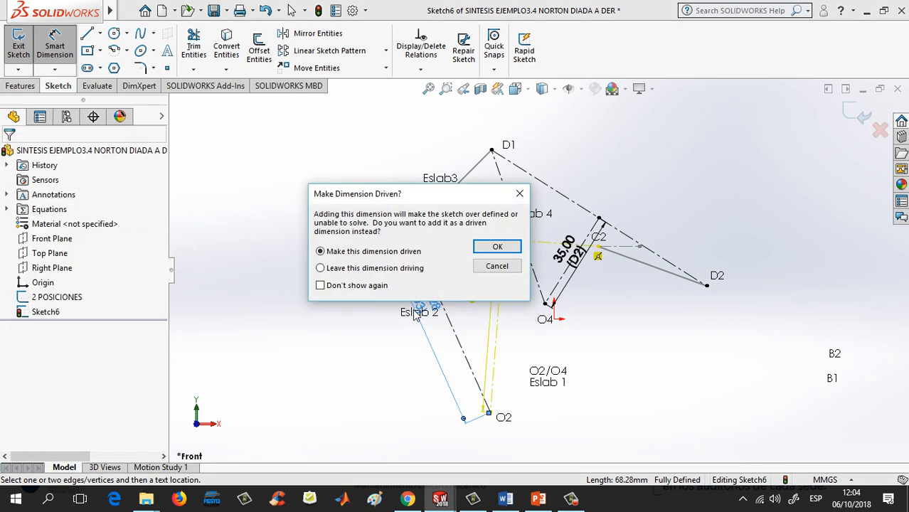
{"action": "left_click", "coordinate": [493, 250]}
{"action": "left_click_drag", "start_coordinate": [403, 286], "coordinate": [365, 296]}
{"action": "left_click", "coordinate": [519, 273]}
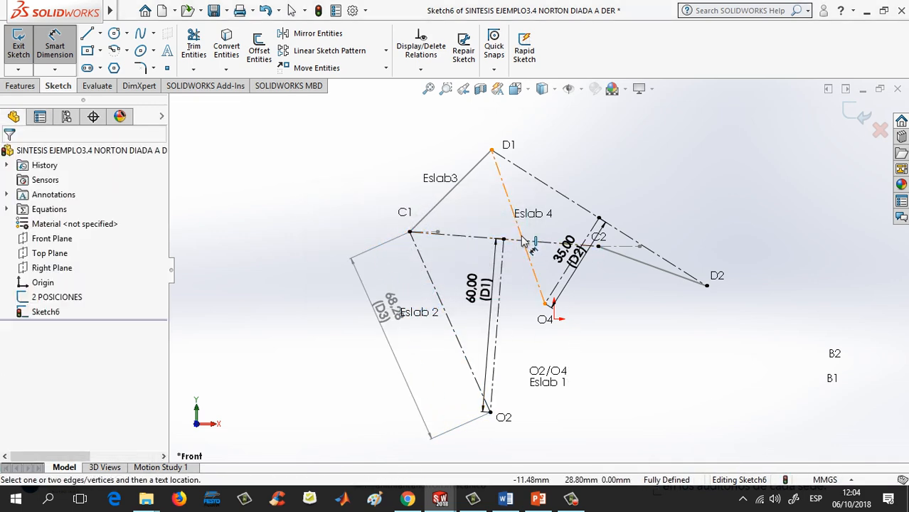
Step: Add a driven length dimension to the O4-D1 centerline, aligned with it, and exit the sketch
{"action": "left_click", "coordinate": [523, 240]}
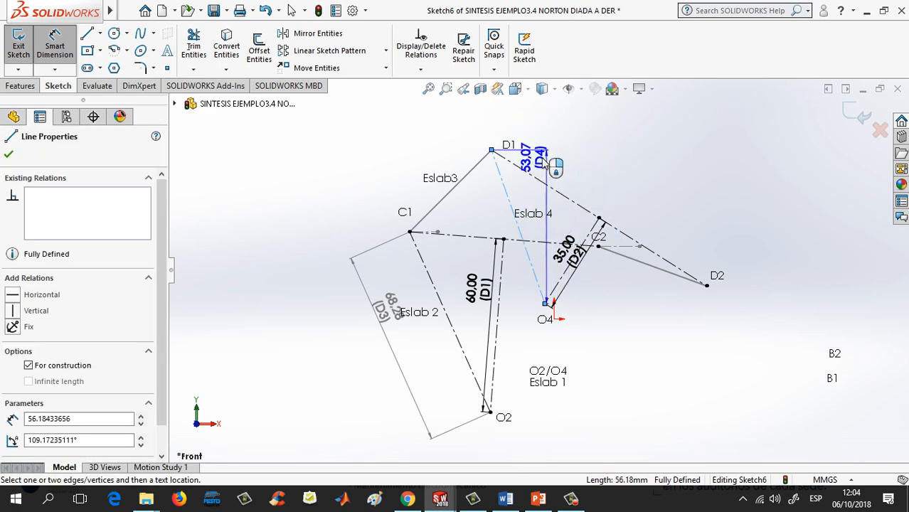
{"action": "left_click", "coordinate": [539, 168]}
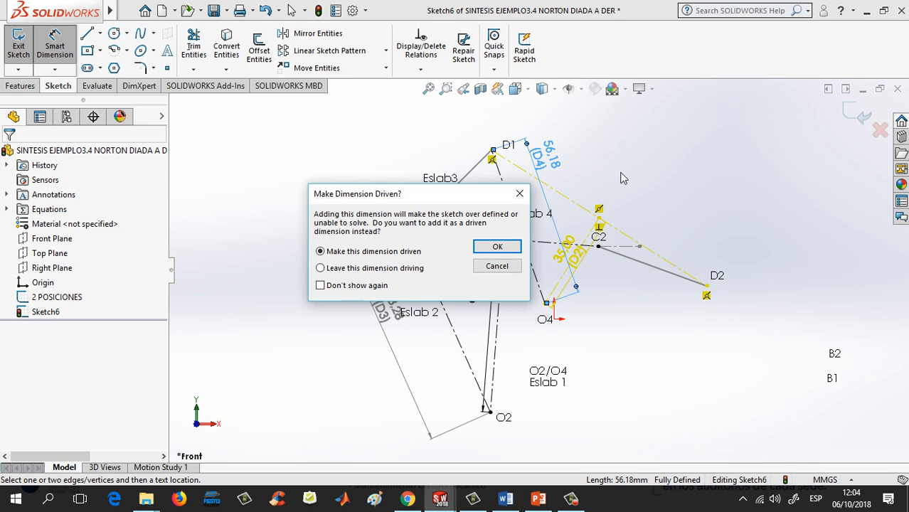
{"action": "left_click", "coordinate": [497, 247]}
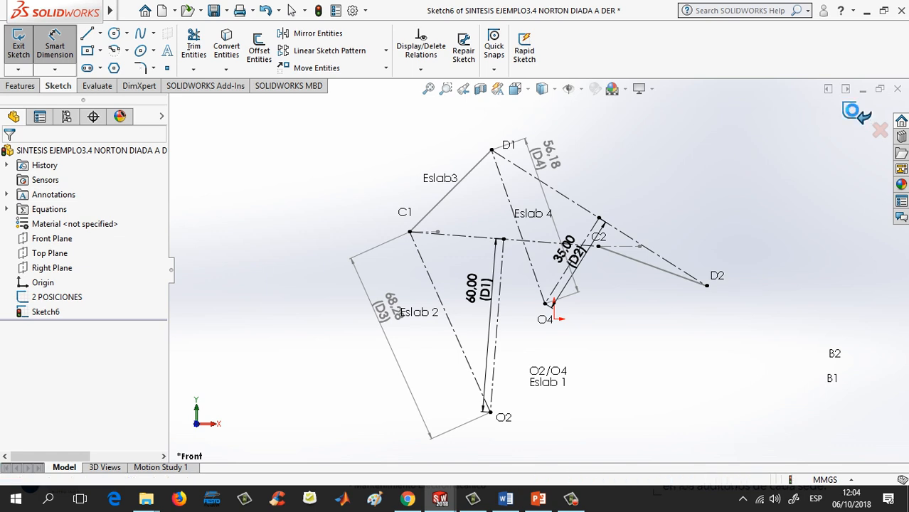
{"action": "left_click", "coordinate": [853, 114]}
{"action": "left_click", "coordinate": [785, 228]}
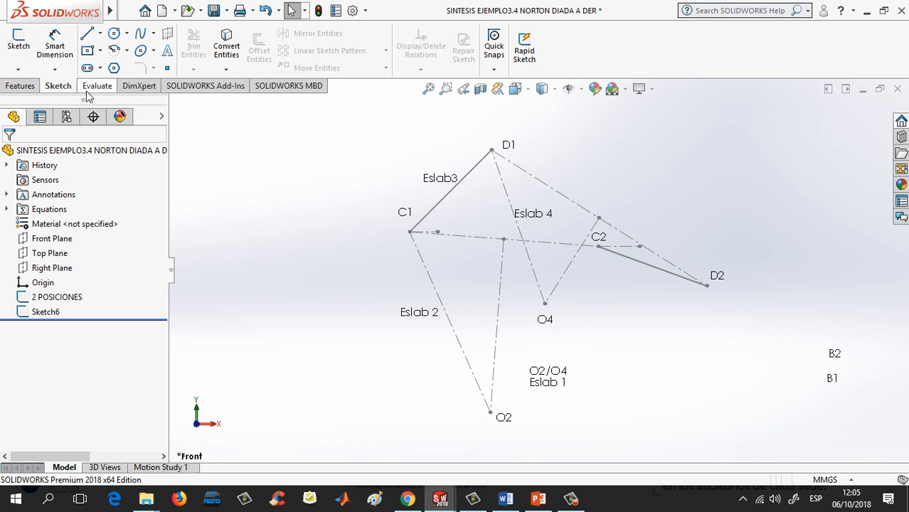
Step: Start a new sketch on the Front Plane and draw connected solid lines from O2 to C1, D1 and O4
{"action": "left_click", "coordinate": [20, 44]}
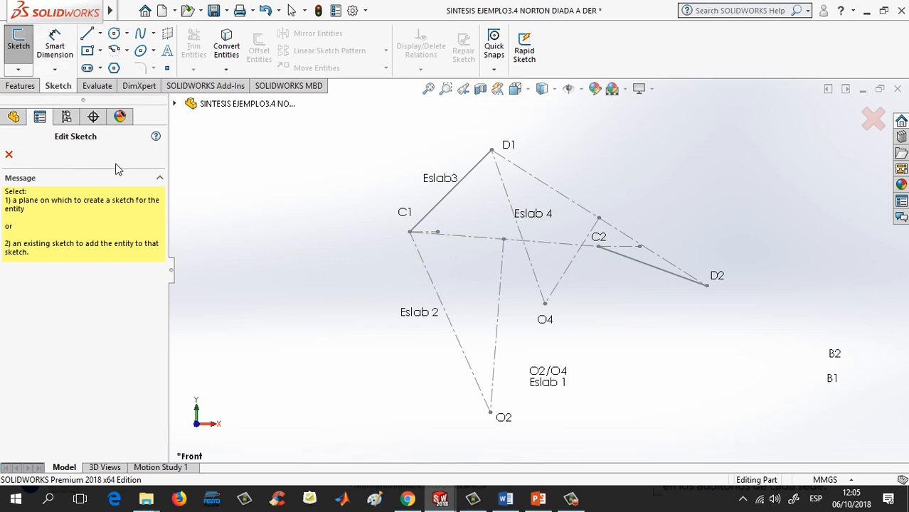
{"action": "left_click", "coordinate": [176, 105]}
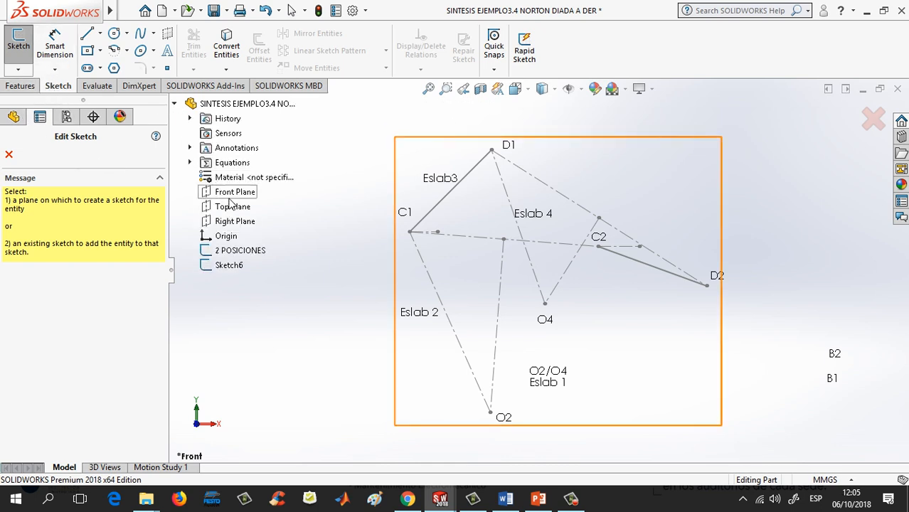
{"action": "left_click", "coordinate": [229, 193]}
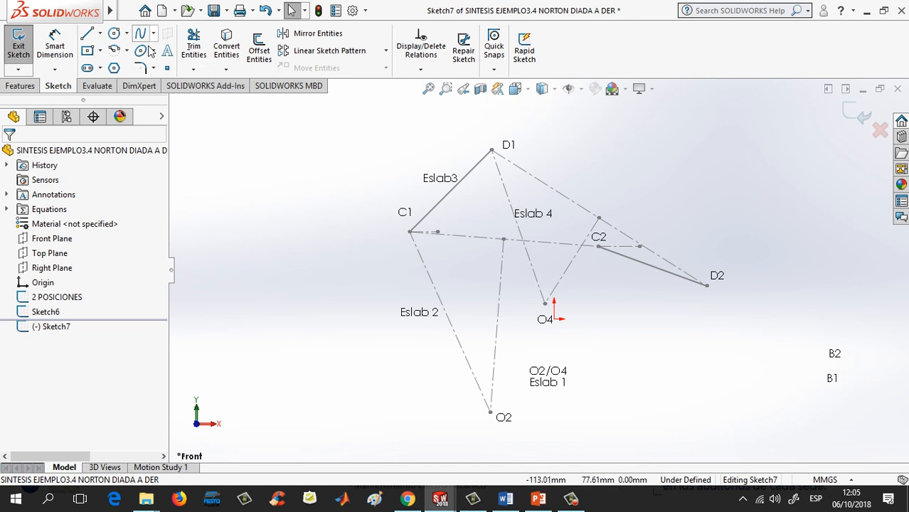
{"action": "left_click", "coordinate": [86, 36]}
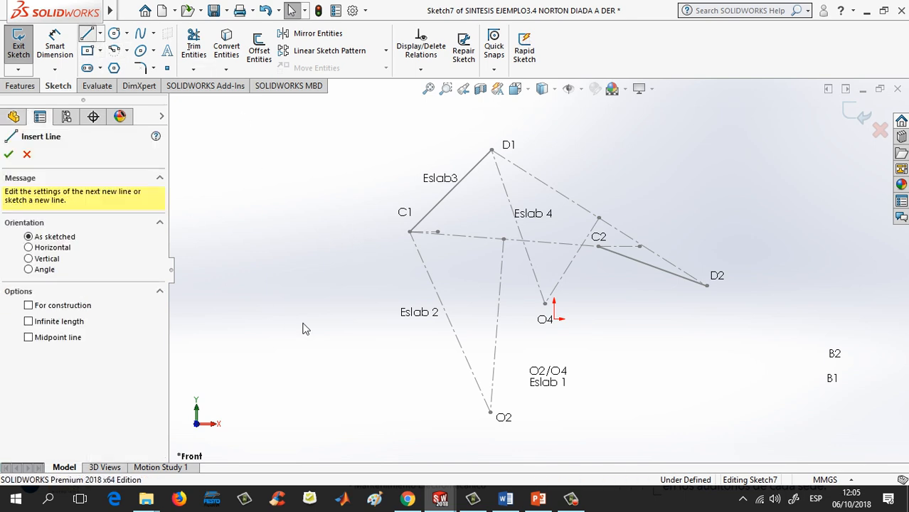
{"action": "left_click", "coordinate": [490, 413]}
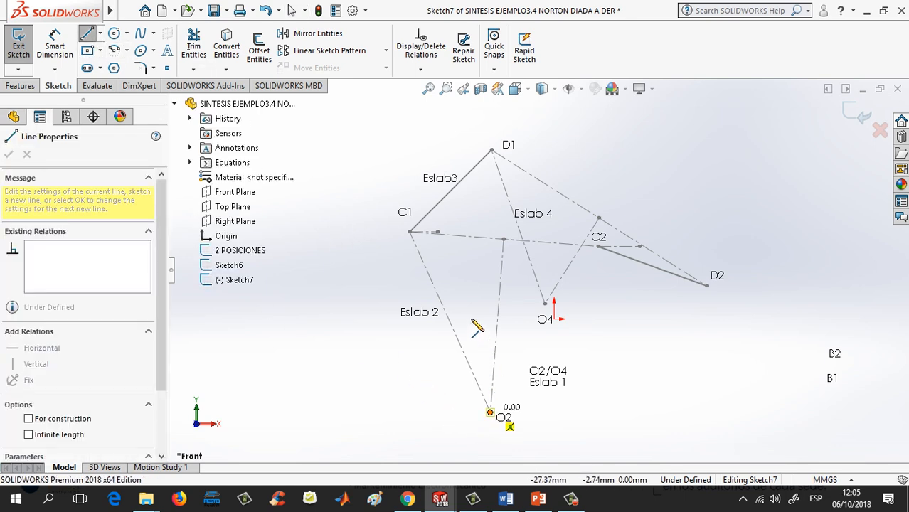
{"action": "left_click", "coordinate": [410, 232]}
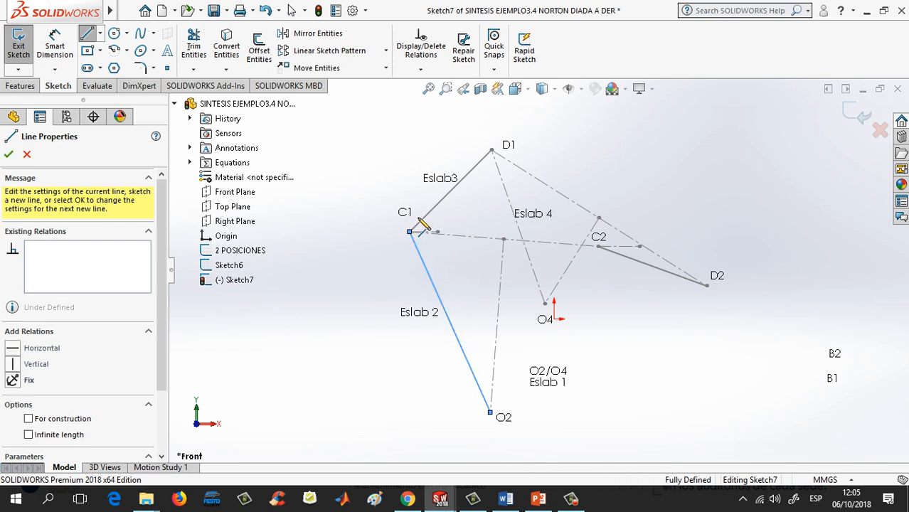
{"action": "left_click", "coordinate": [491, 150]}
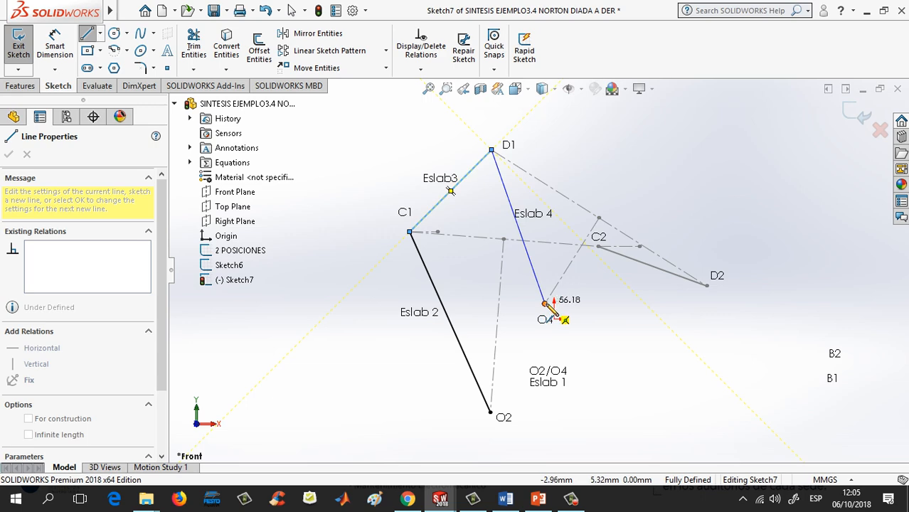
{"action": "left_click", "coordinate": [545, 303]}
{"action": "key", "text": "Escape"}
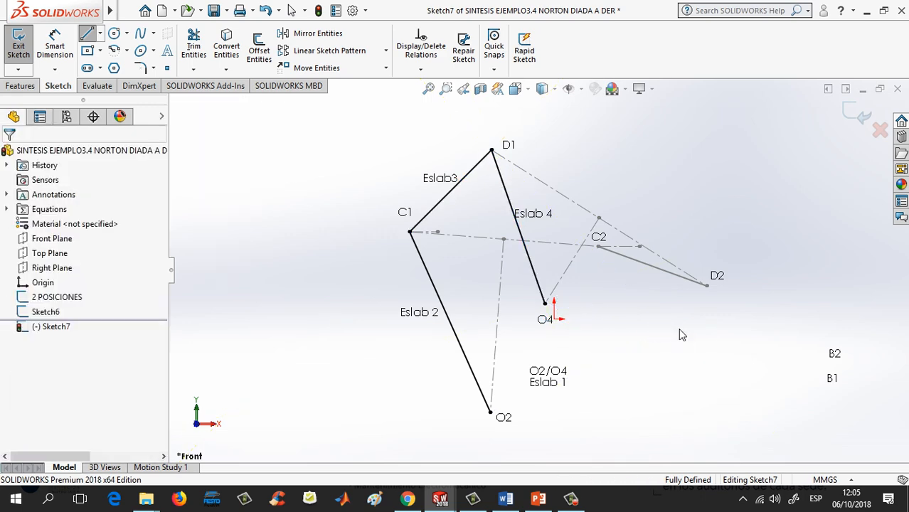
Step: Show the sketch relations and delete the coincident relations of the solid links at C1 and D1
{"action": "left_click", "coordinate": [581, 89]}
{"action": "left_click", "coordinate": [569, 238]}
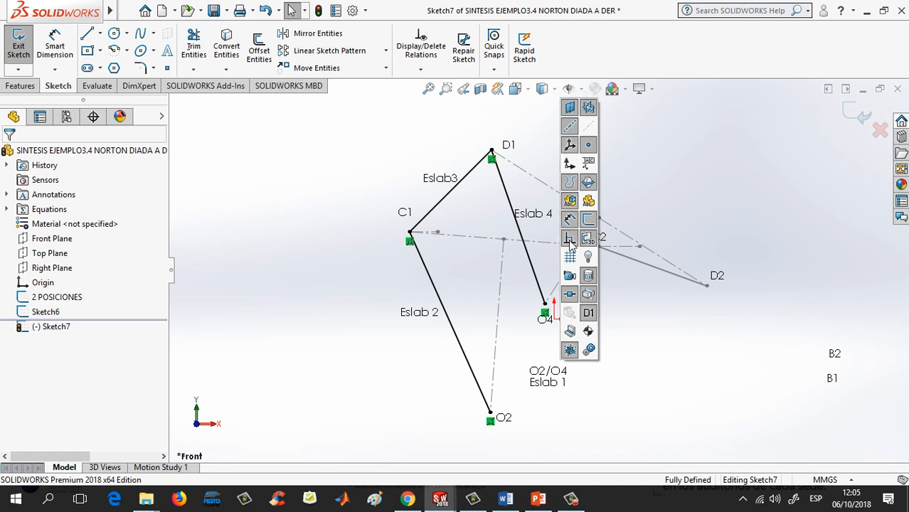
{"action": "left_click", "coordinate": [410, 242]}
{"action": "key", "text": "Delete"}
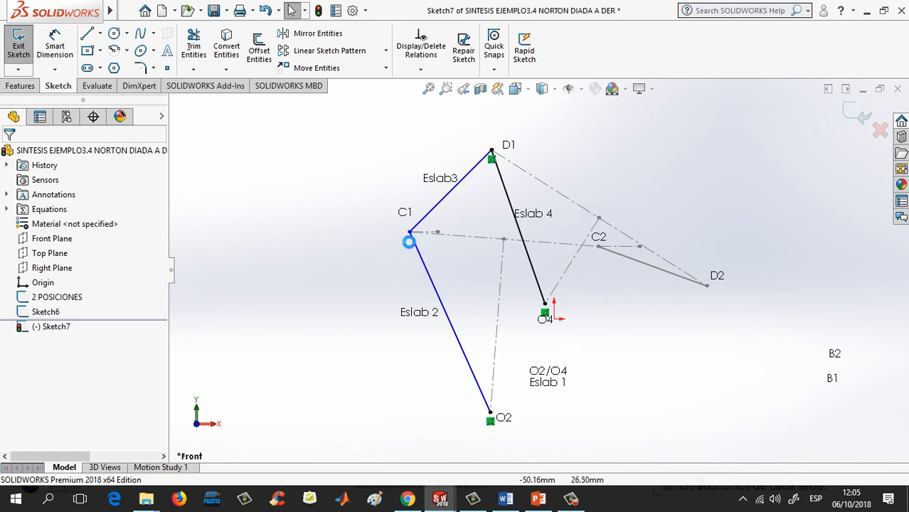
{"action": "left_click", "coordinate": [492, 159]}
{"action": "key", "text": "Delete"}
Step: Pull the upper joints of the solid links away from D1 and C1, placing the C1 joint at about X -35.4, Y 33.9 mm
{"action": "left_click_drag", "start_coordinate": [491, 150], "coordinate": [538, 142]}
{"action": "left_click_drag", "start_coordinate": [411, 232], "coordinate": [451, 221]}
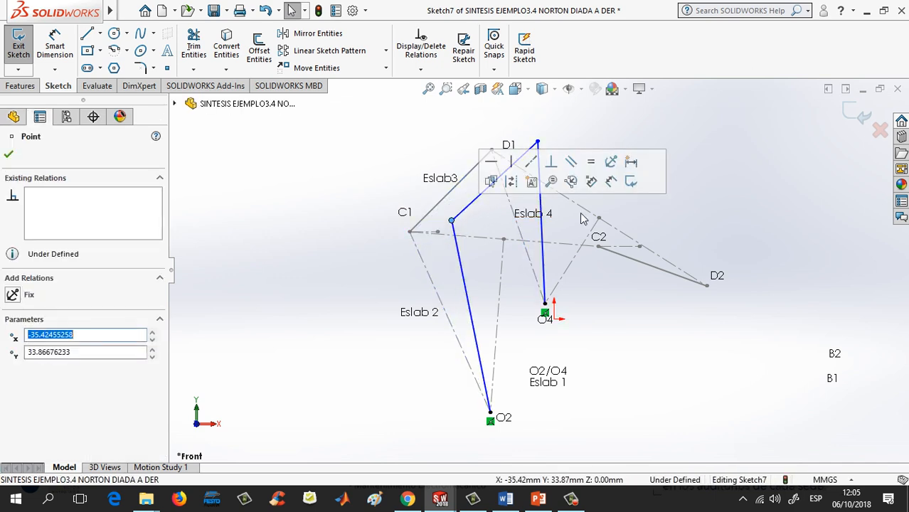
{"action": "left_click", "coordinate": [679, 214]}
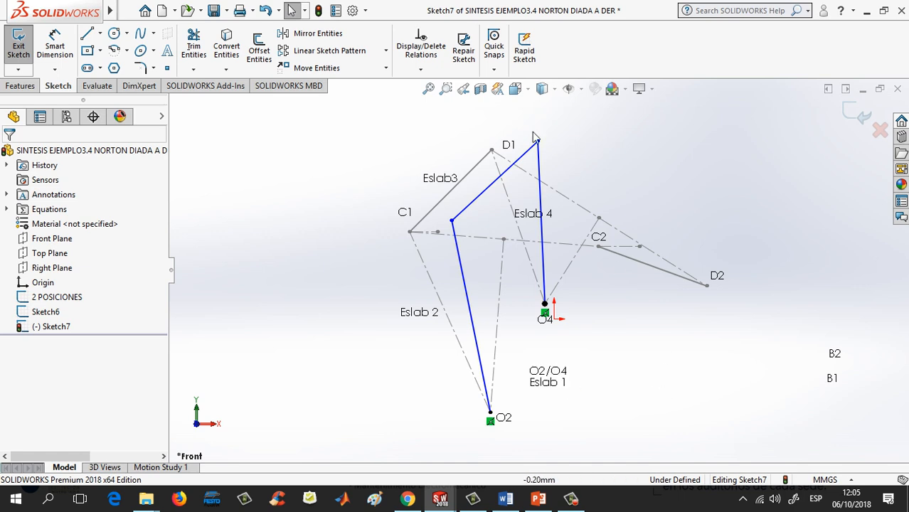
Step: Make the solid link from O2 equal in length to the O2-C1 centerline
{"action": "left_click", "coordinate": [464, 288]}
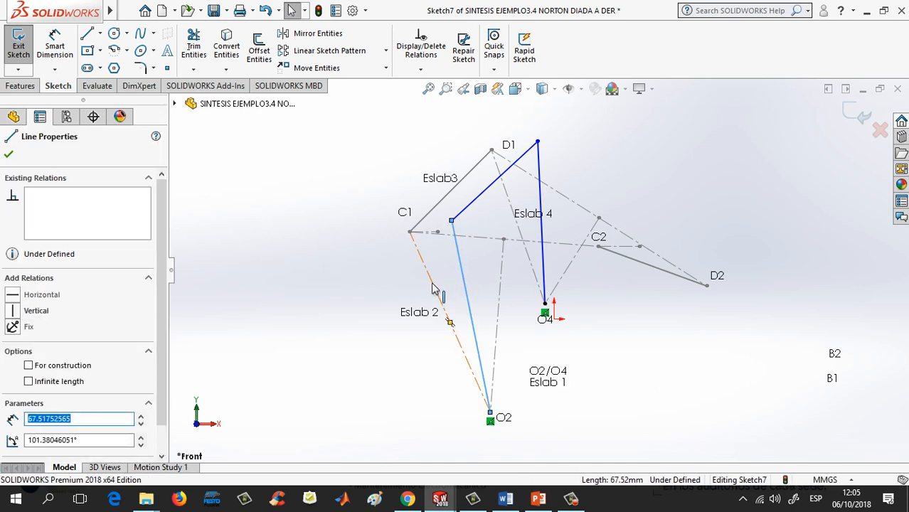
{"action": "left_click", "coordinate": [433, 286], "text": "ctrl"}
{"action": "left_click", "coordinate": [13, 419]}
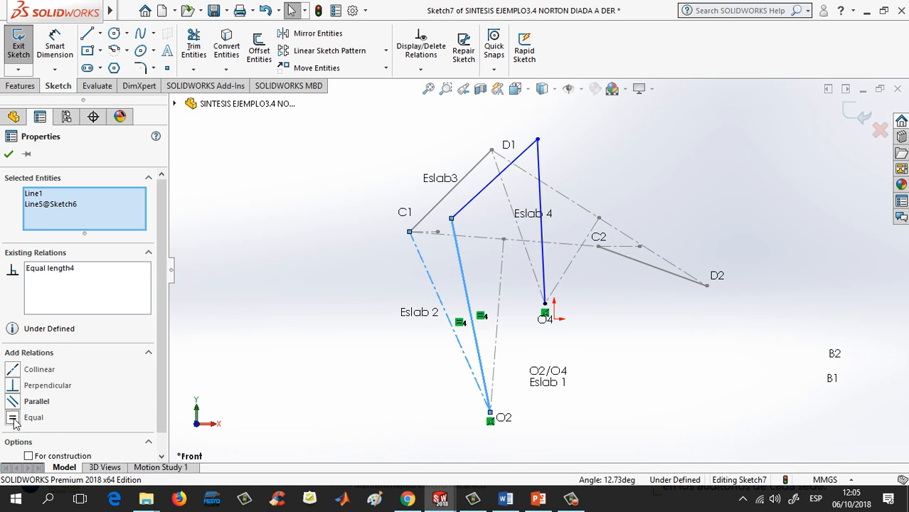
{"action": "left_click", "coordinate": [8, 154]}
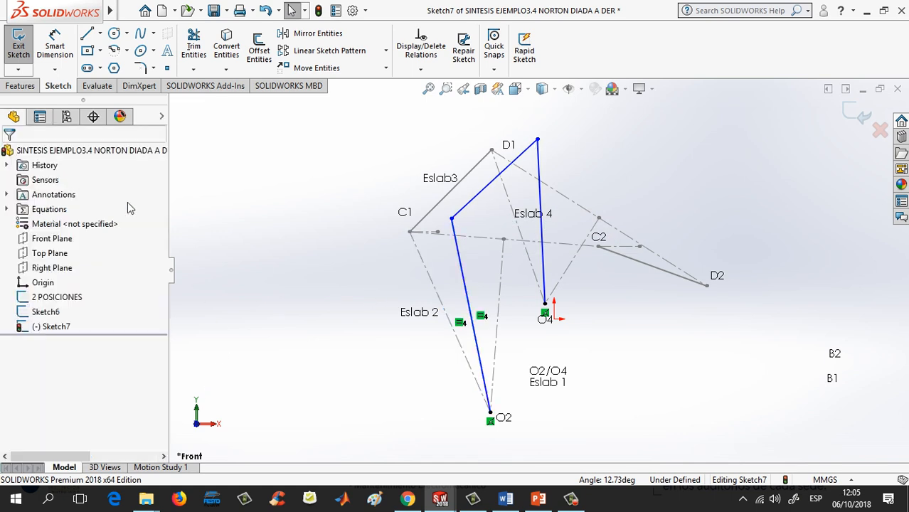
Step: Make the solid coupler link equal in length to line C1-D1
{"action": "left_click", "coordinate": [470, 203]}
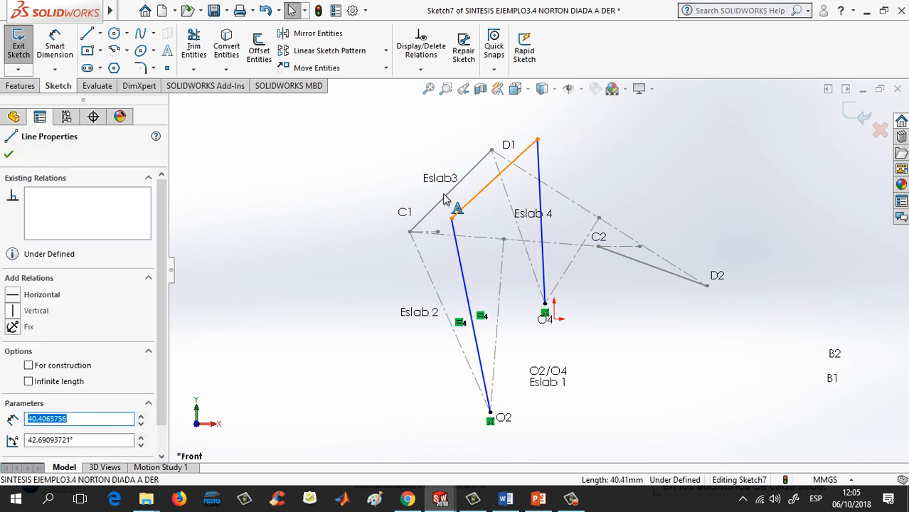
{"action": "left_click", "coordinate": [443, 207], "text": "ctrl"}
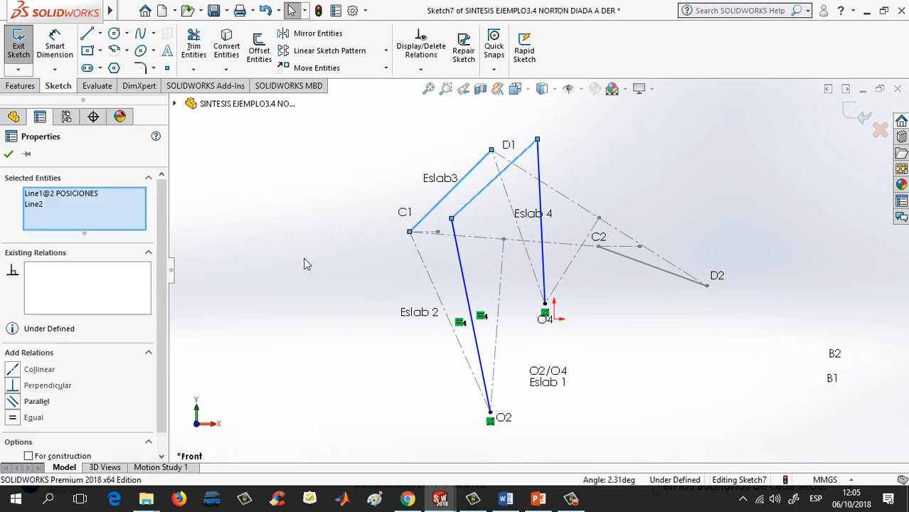
{"action": "left_click", "coordinate": [14, 417]}
{"action": "left_click", "coordinate": [8, 155]}
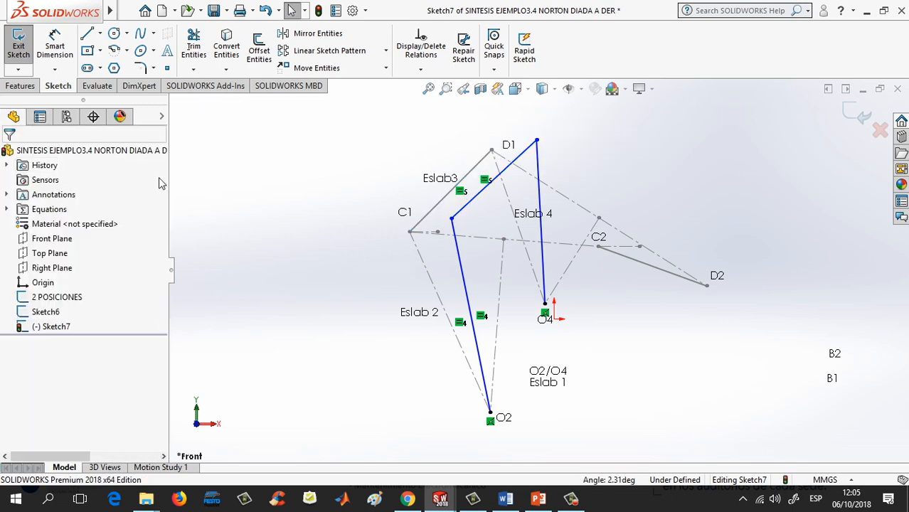
Step: Make the solid link from O4 equal in length to the O4-D1 centerline
{"action": "left_click", "coordinate": [541, 203]}
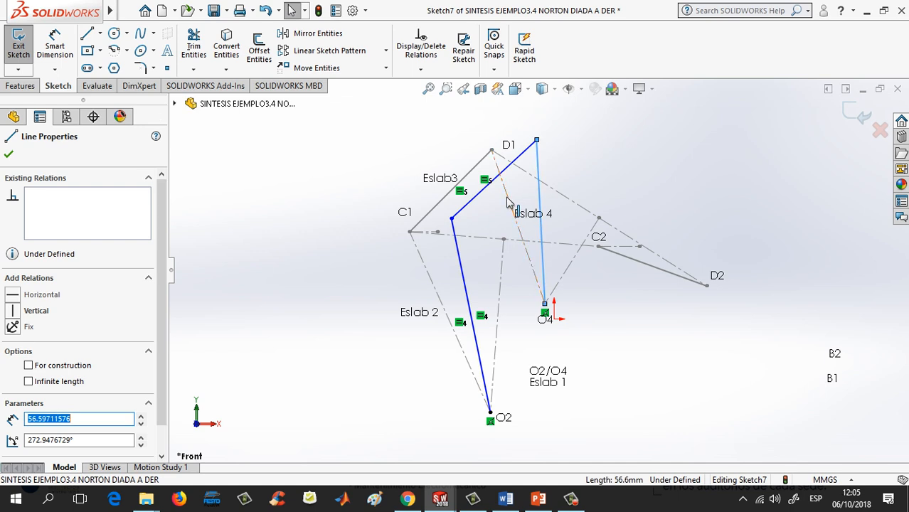
{"action": "left_click", "coordinate": [518, 226], "text": "ctrl"}
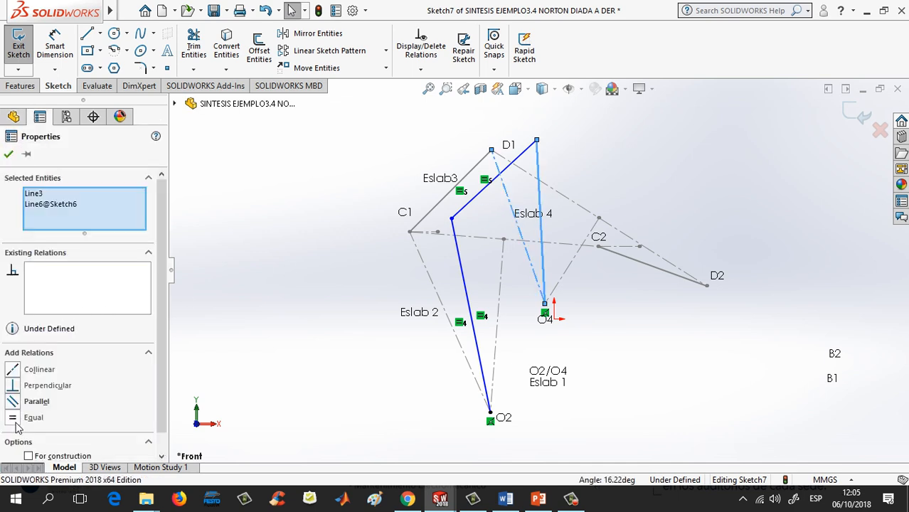
{"action": "left_click", "coordinate": [33, 417]}
{"action": "left_click", "coordinate": [9, 155]}
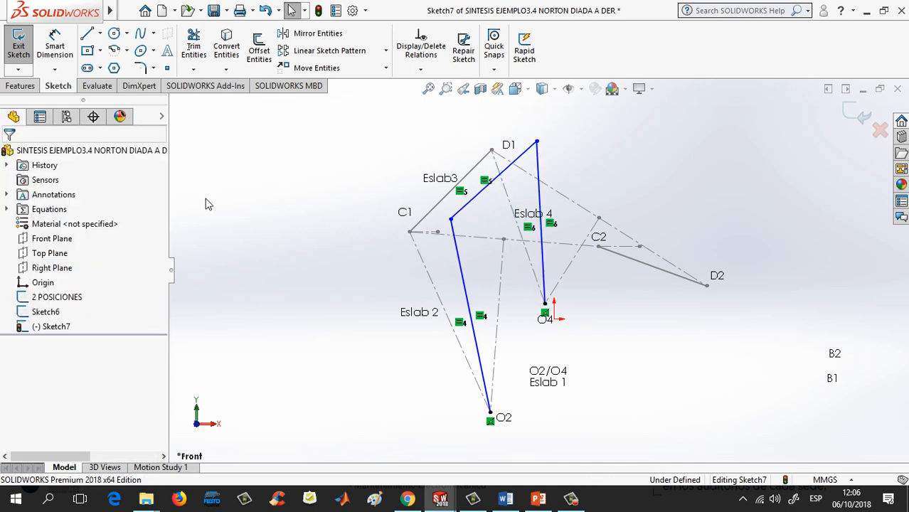
Step: Swing the linkage by its upper joint to D1 and back between the two positions, and exit the sketch
{"action": "left_click_drag", "start_coordinate": [538, 144], "coordinate": [514, 201]}
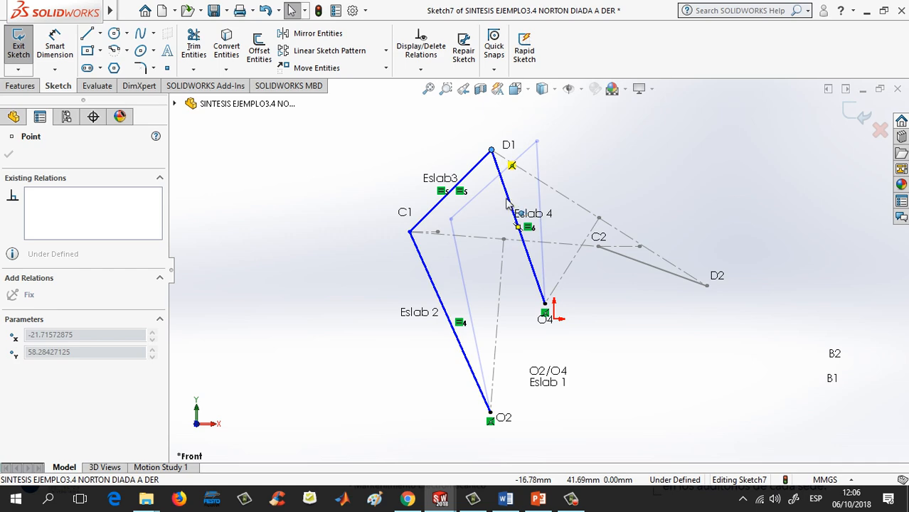
{"action": "mouse_move", "coordinate": [507, 204]}
{"action": "left_mouse_down"}
{"action": "mouse_move", "coordinate": [527, 204]}
{"action": "mouse_move", "coordinate": [507, 207]}
{"action": "mouse_move", "coordinate": [517, 204]}
{"action": "mouse_move", "coordinate": [523, 159]}
{"action": "mouse_move", "coordinate": [630, 165]}
{"action": "mouse_move", "coordinate": [698, 249]}
{"action": "mouse_move", "coordinate": [649, 295]}
{"action": "mouse_move", "coordinate": [732, 296]}
{"action": "mouse_move", "coordinate": [511, 215]}
{"action": "mouse_move", "coordinate": [556, 218]}
{"action": "left_mouse_up"}
{"action": "left_click", "coordinate": [644, 226]}
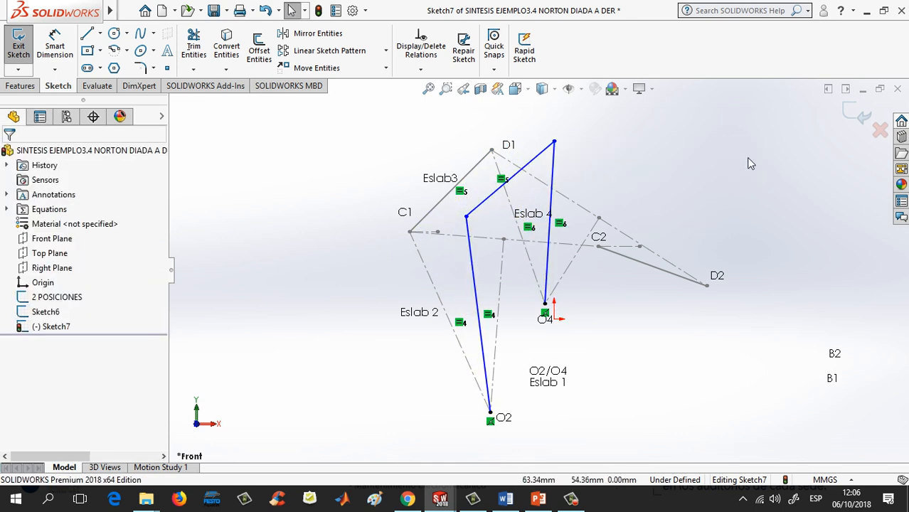
{"action": "left_click", "coordinate": [849, 115]}
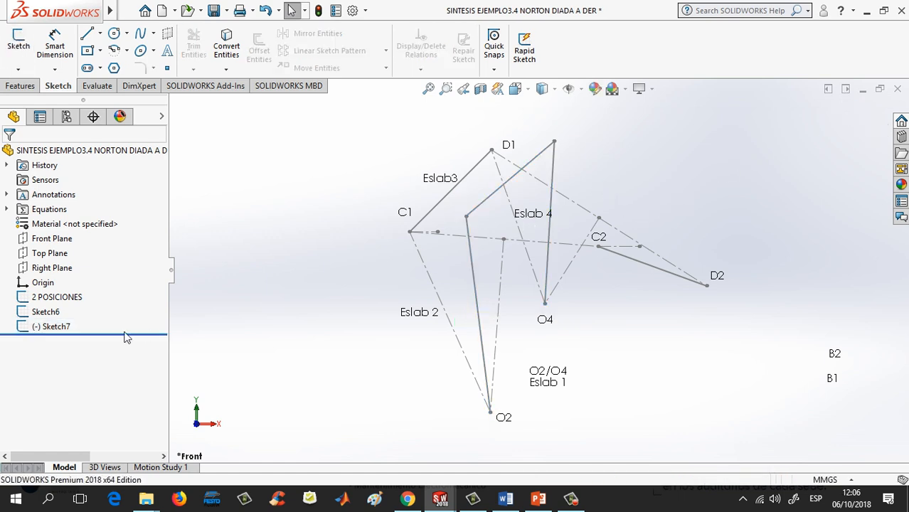
{"action": "left_click", "coordinate": [52, 327]}
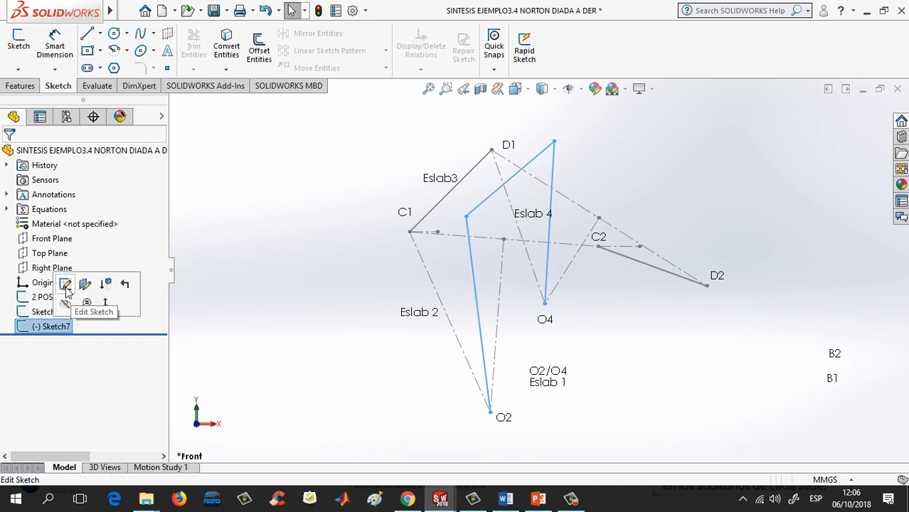
{"action": "left_click", "coordinate": [231, 282]}
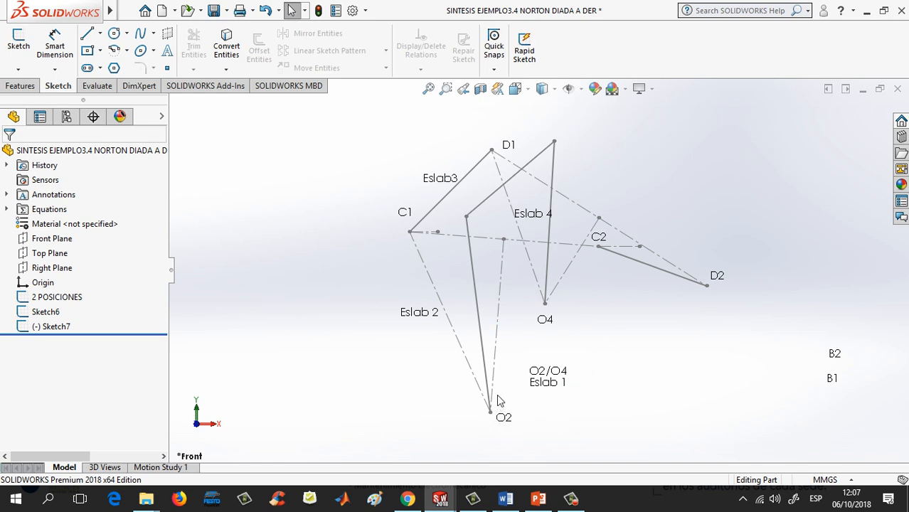
Step: Edit Sketch6 and draw a centerline from pivot O2 to C2
{"action": "left_click", "coordinate": [47, 314]}
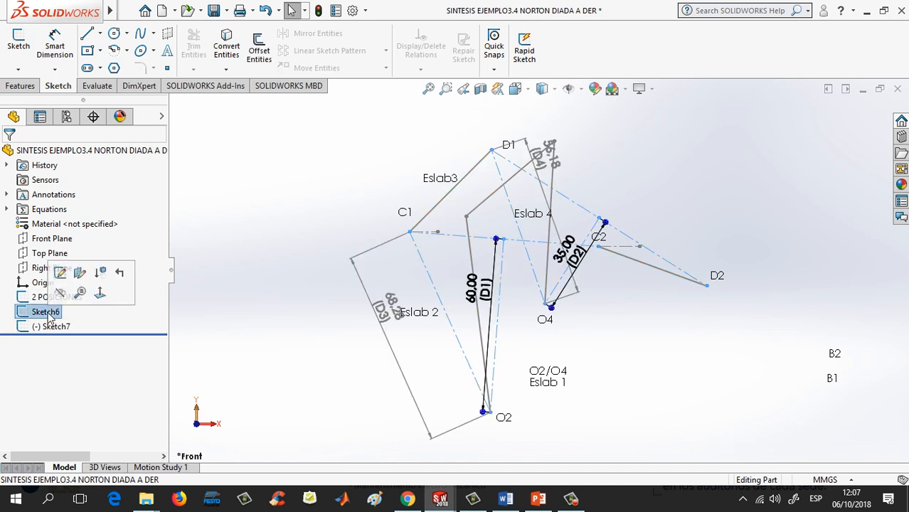
{"action": "left_click", "coordinate": [61, 274]}
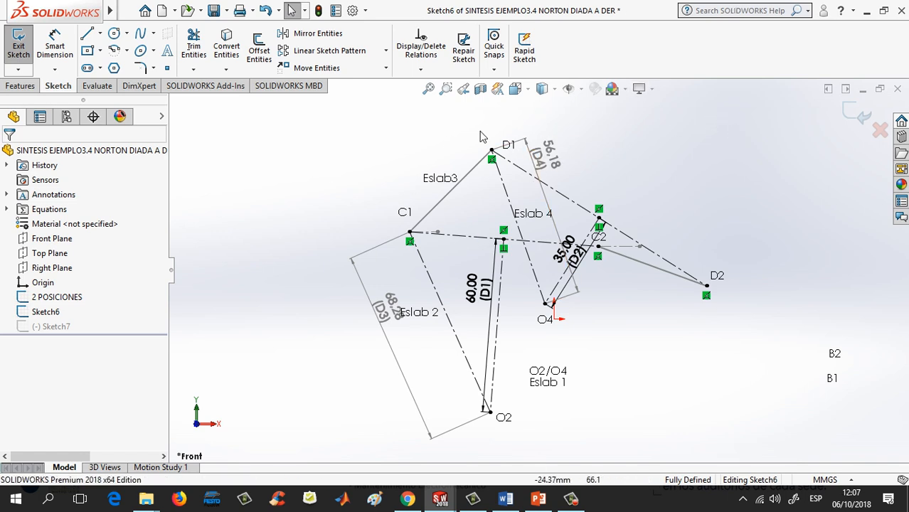
{"action": "left_click", "coordinate": [101, 34]}
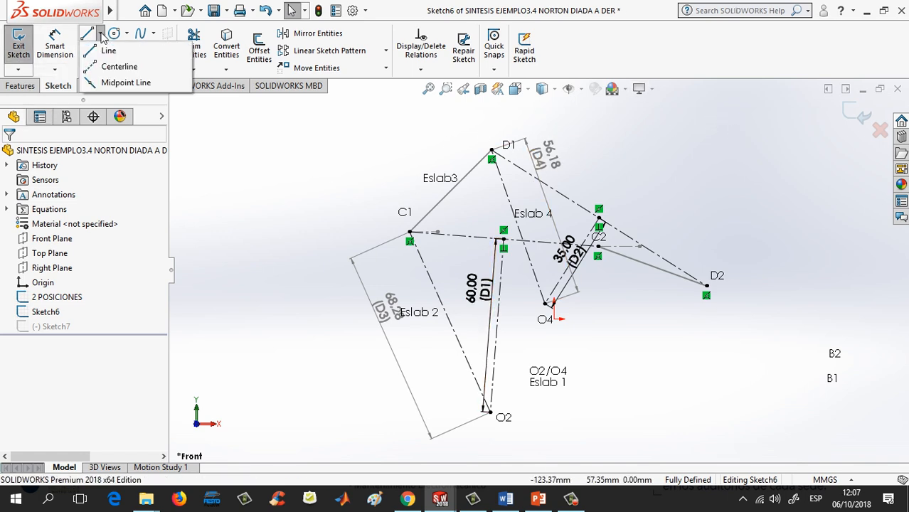
{"action": "left_click", "coordinate": [118, 66]}
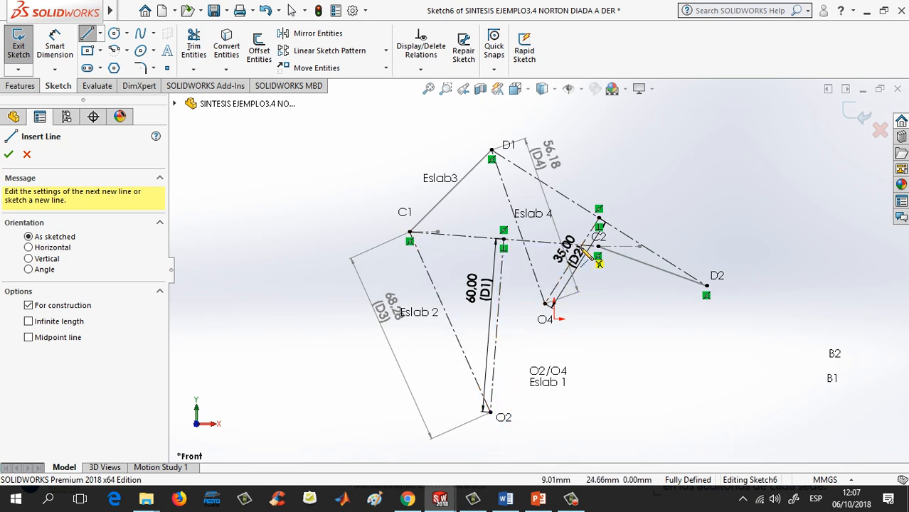
{"action": "left_click", "coordinate": [489, 411]}
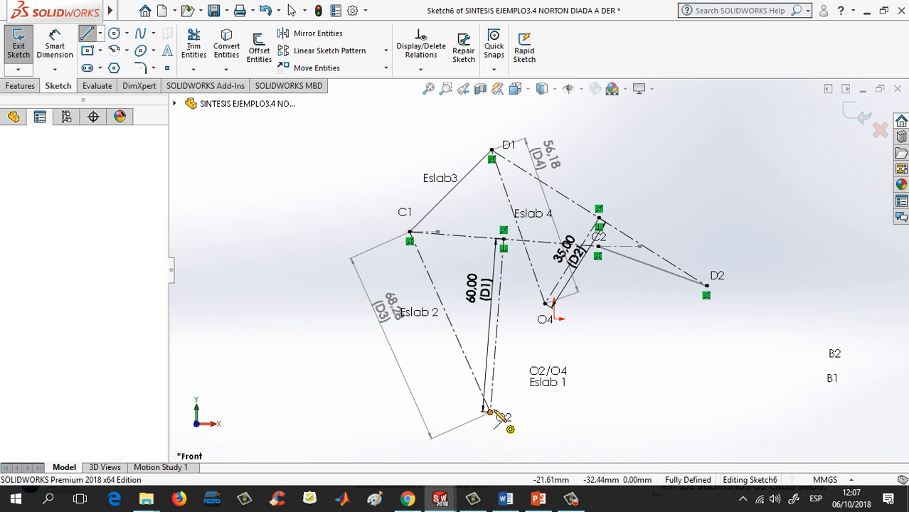
{"action": "left_click", "coordinate": [597, 247]}
{"action": "key", "text": "Escape"}
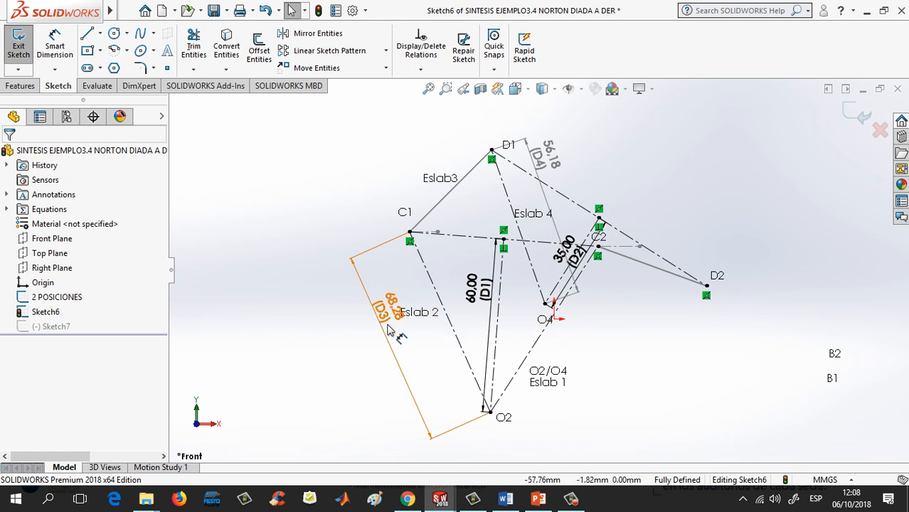
Step: Move the O2-C1 length dimension farther outward and the 60 mm dimension out beyond D2
{"action": "left_click_drag", "start_coordinate": [380, 327], "coordinate": [371, 349]}
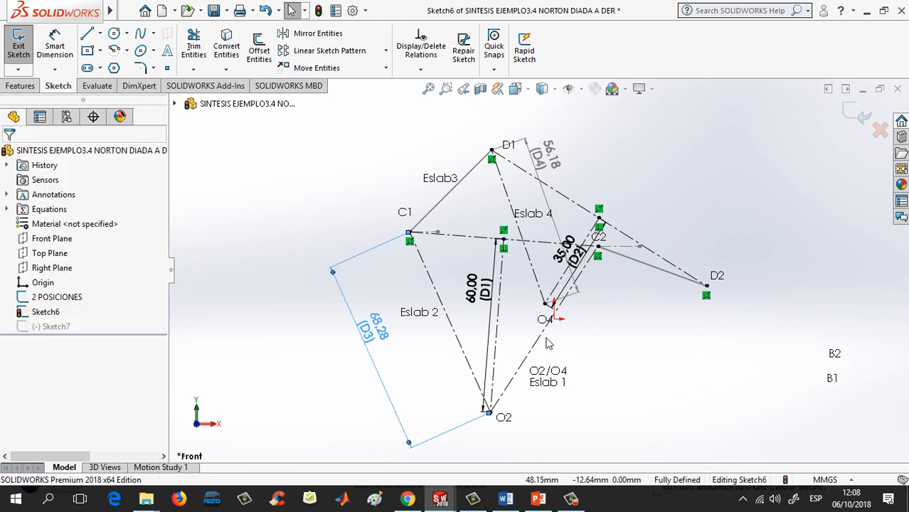
{"action": "left_click_drag", "start_coordinate": [496, 324], "coordinate": [746, 349]}
{"action": "left_click", "coordinate": [796, 289]}
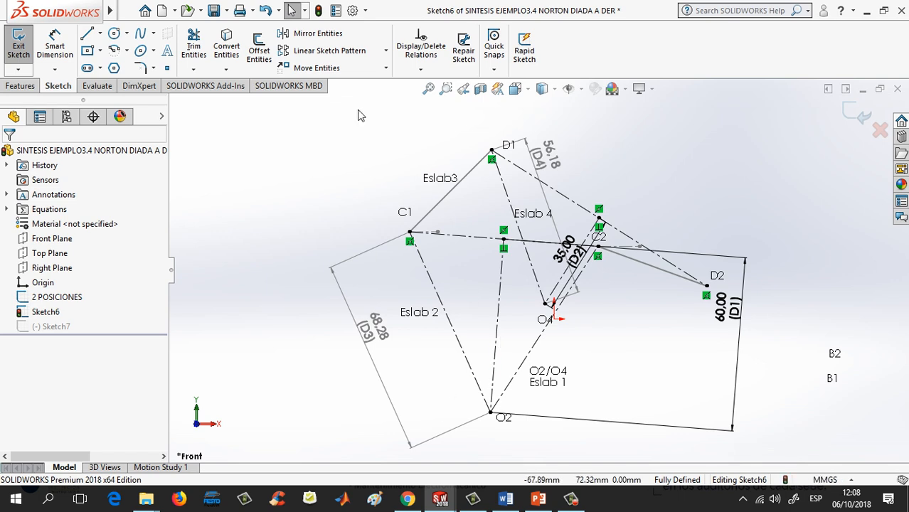
Step: Draw a centerpoint arc of about 29 mm radius around O2, from the O2-C1 centerline to the O2-C2 centerline
{"action": "left_click", "coordinate": [128, 53]}
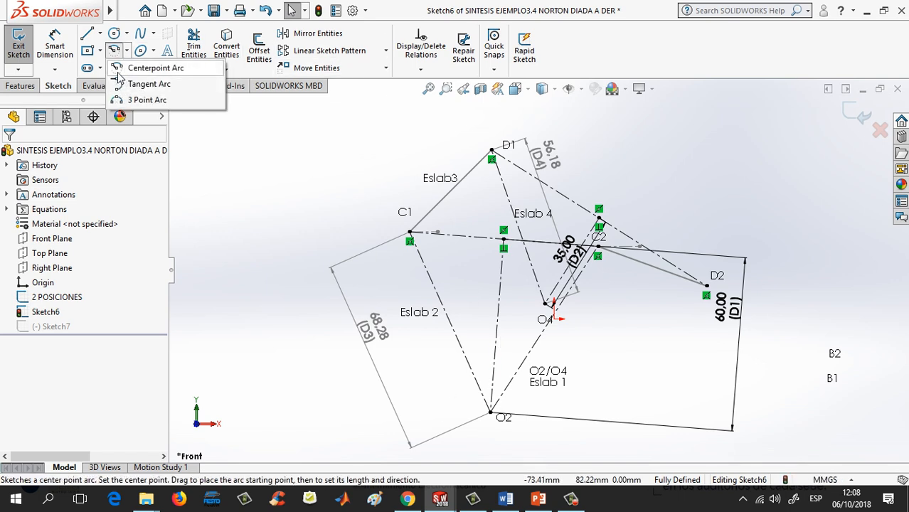
{"action": "left_click", "coordinate": [123, 69]}
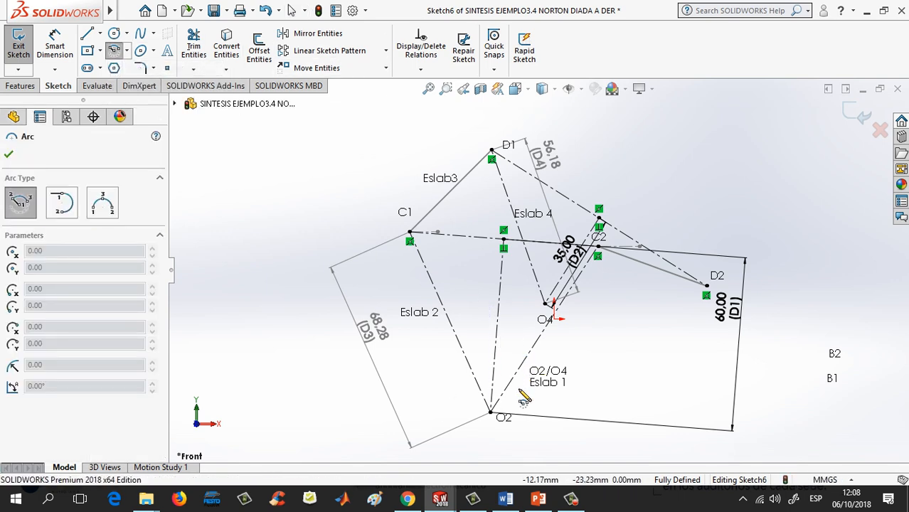
{"action": "left_click", "coordinate": [490, 413]}
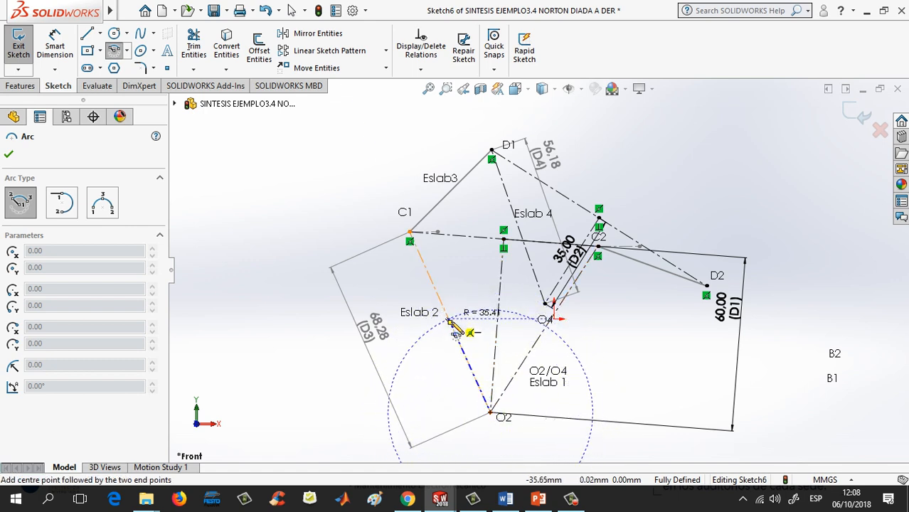
{"action": "left_click", "coordinate": [457, 337]}
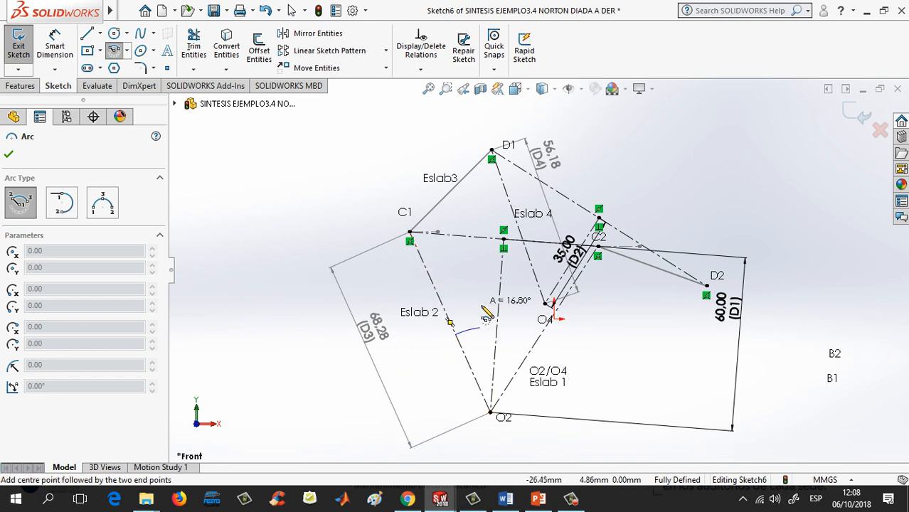
{"action": "left_click", "coordinate": [537, 341]}
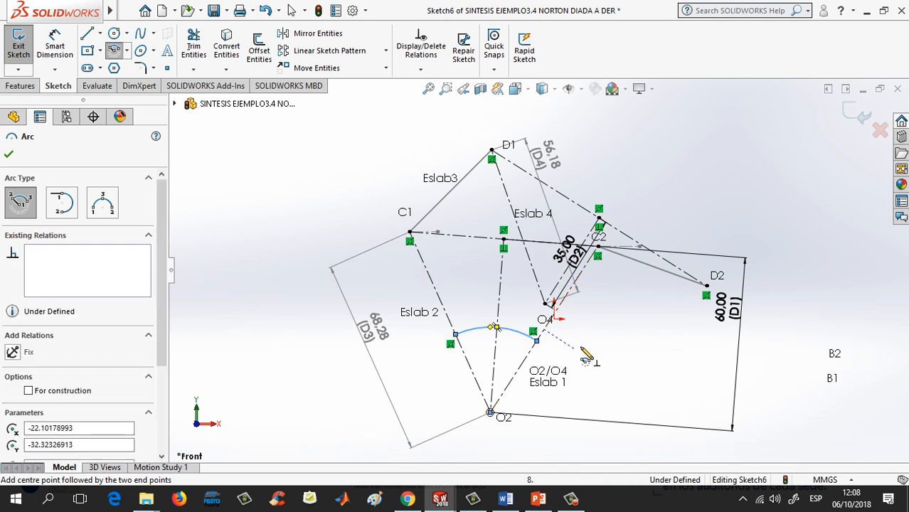
{"action": "key", "text": "Escape"}
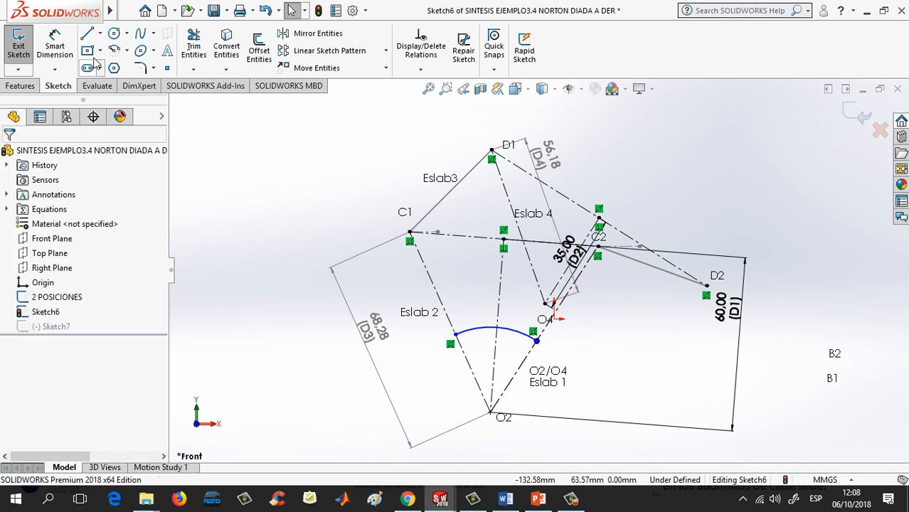
Step: Dimension the arc around O2 to a 35 mm radius and convert it to construction geometry
{"action": "left_click", "coordinate": [55, 46]}
{"action": "left_click", "coordinate": [490, 329]}
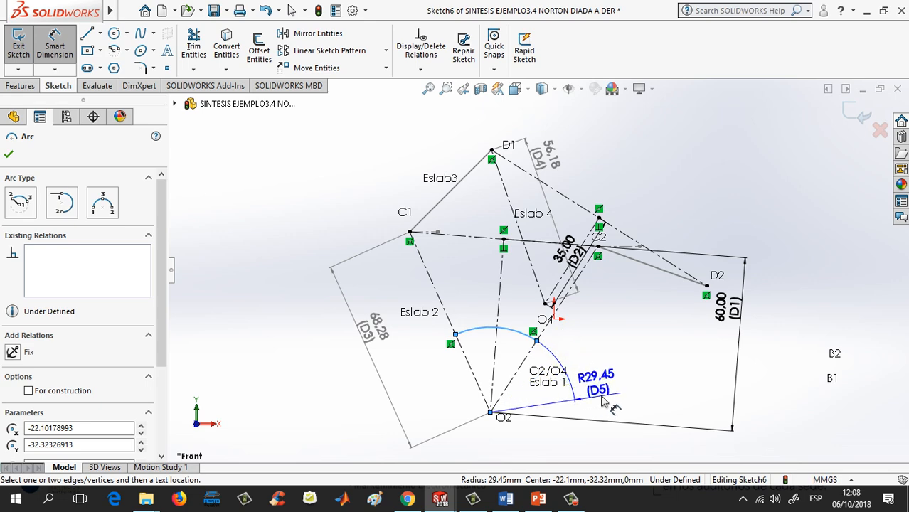
{"action": "left_click", "coordinate": [605, 399]}
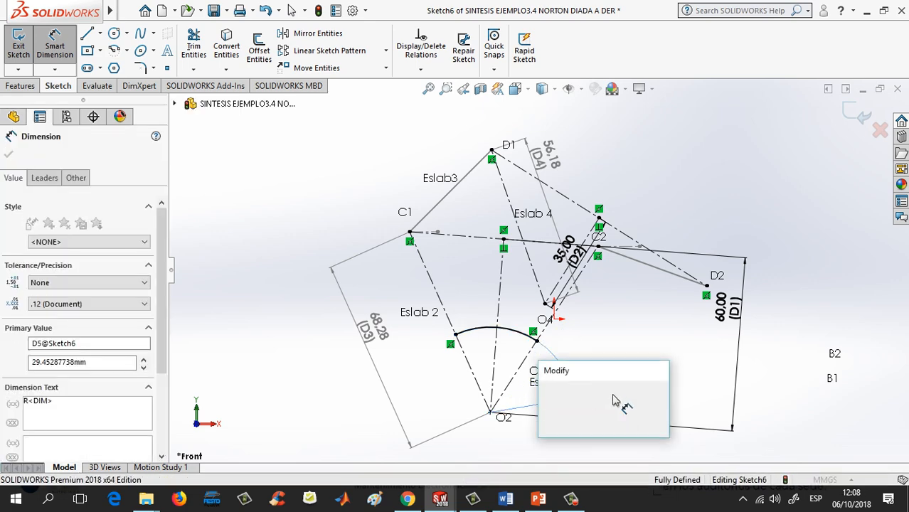
{"action": "type", "text": "35"}
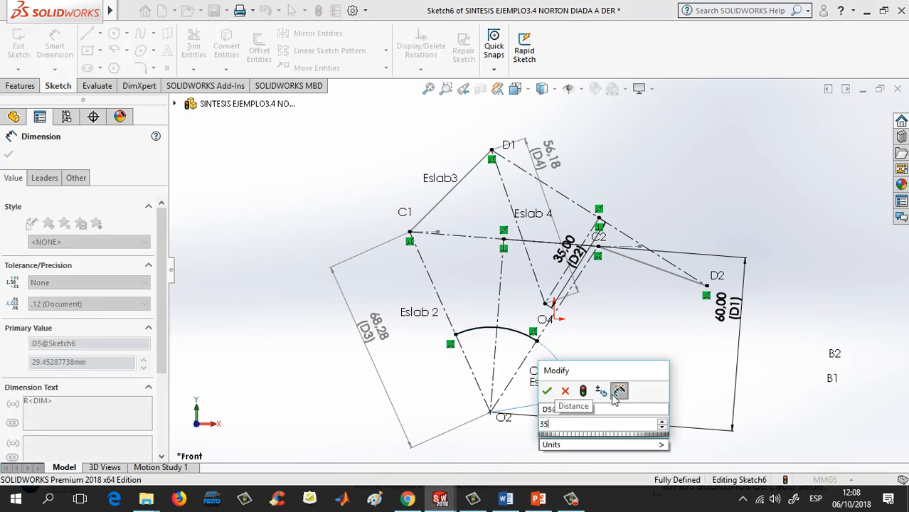
{"action": "key", "text": "Return"}
{"action": "key", "text": "Escape"}
{"action": "key", "text": "Escape"}
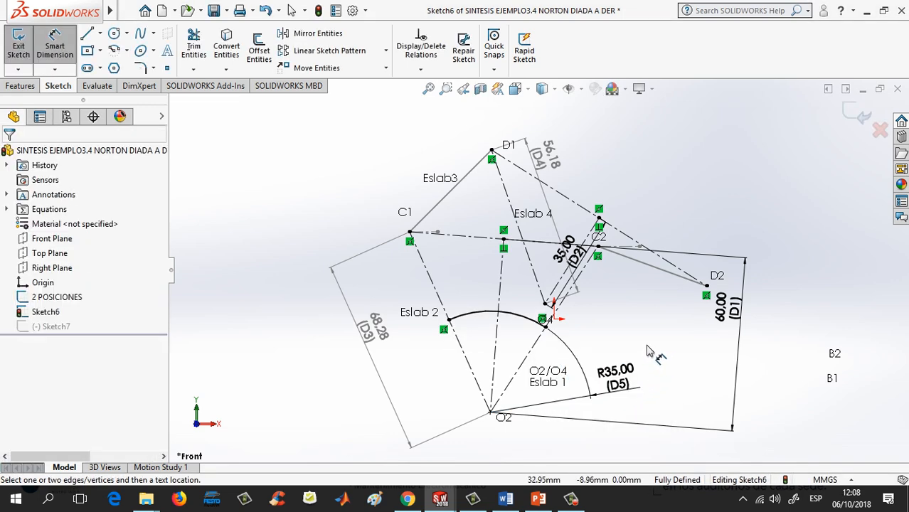
{"action": "left_click", "coordinate": [487, 313]}
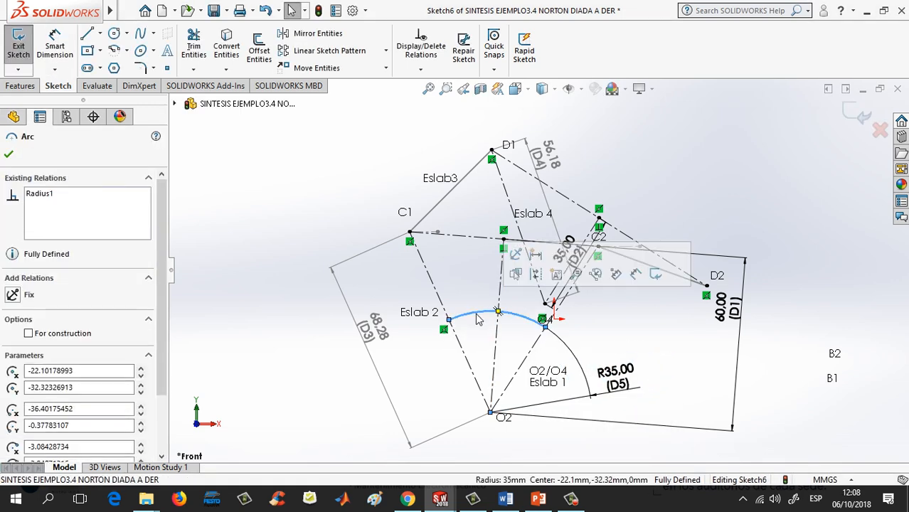
{"action": "left_click", "coordinate": [30, 333]}
{"action": "key", "text": "Escape"}
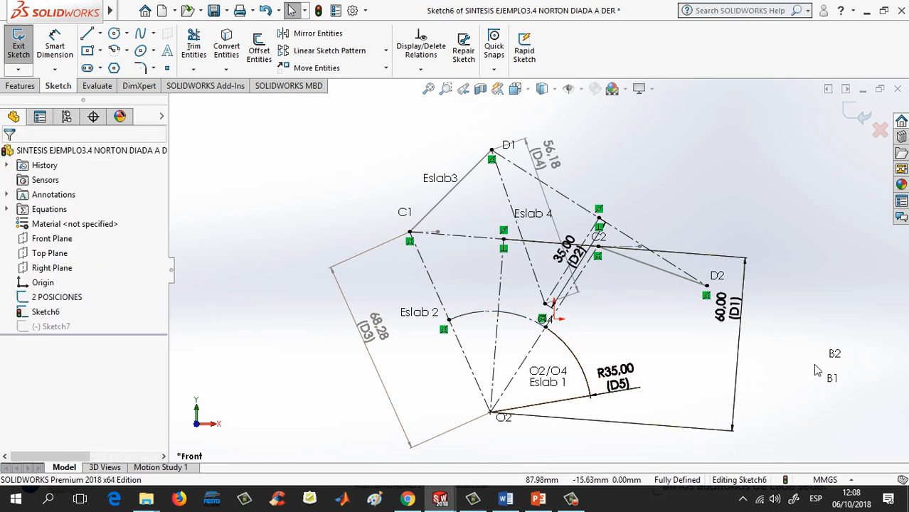
Step: Move label B1 to the arc's end on line O2-C1 and label B2 to its end on line O2-C2
{"action": "left_click_drag", "start_coordinate": [819, 372], "coordinate": [456, 315]}
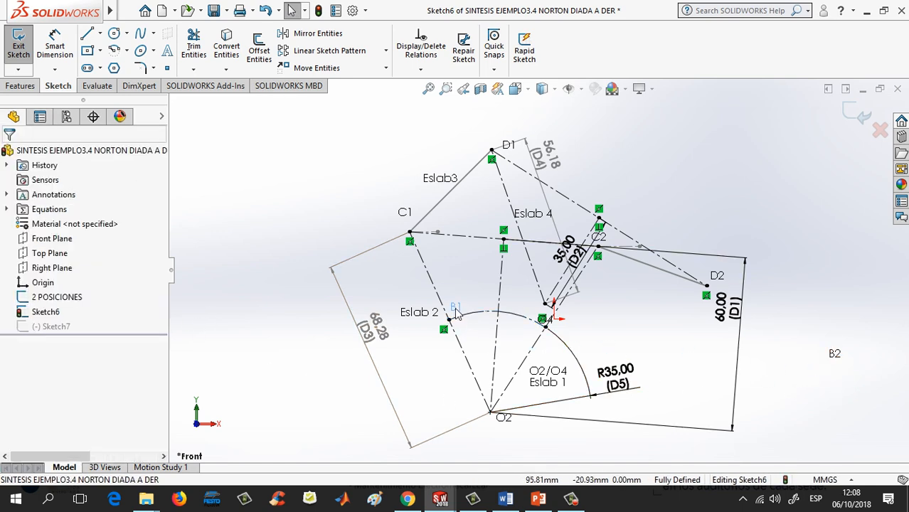
{"action": "left_click", "coordinate": [840, 385]}
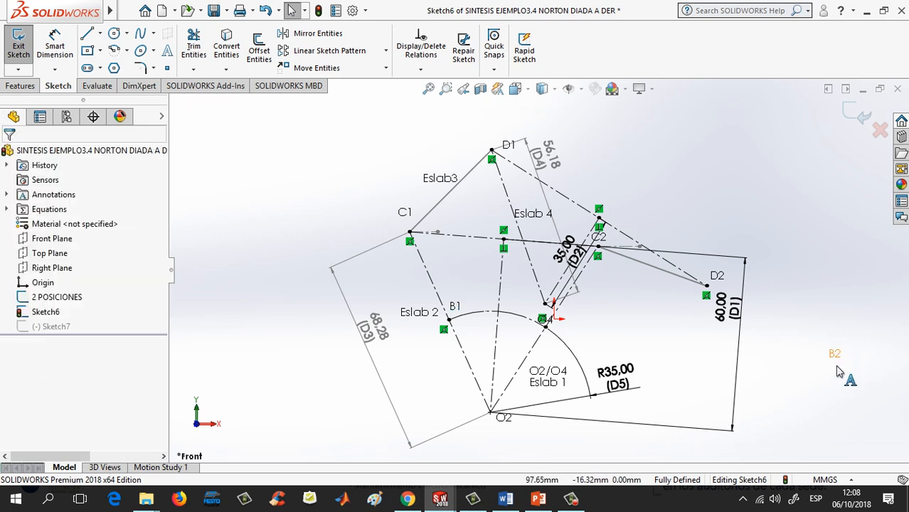
{"action": "left_click_drag", "start_coordinate": [834, 357], "coordinate": [577, 326]}
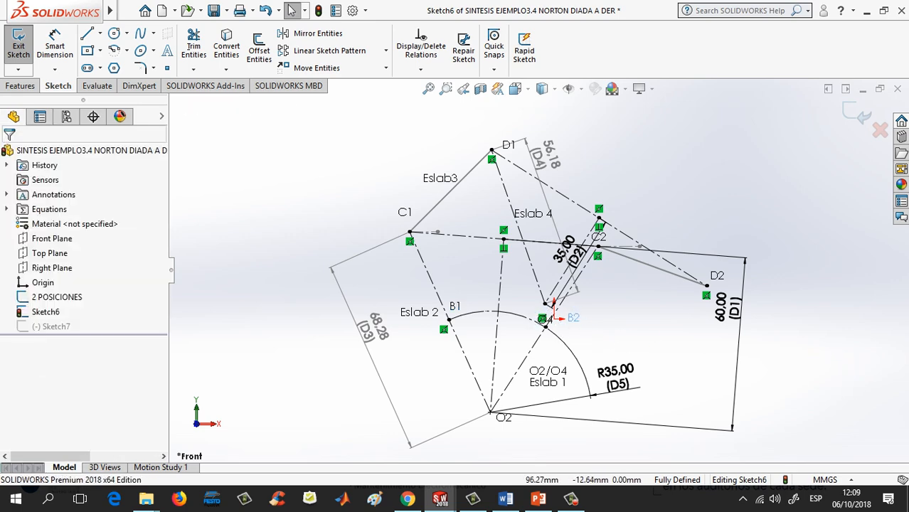
{"action": "left_click", "coordinate": [617, 337]}
Step: Draw two connected centerlines from arc endpoint B1 to endpoint B2, meeting at a free point just below the arc
{"action": "left_click", "coordinate": [446, 88]}
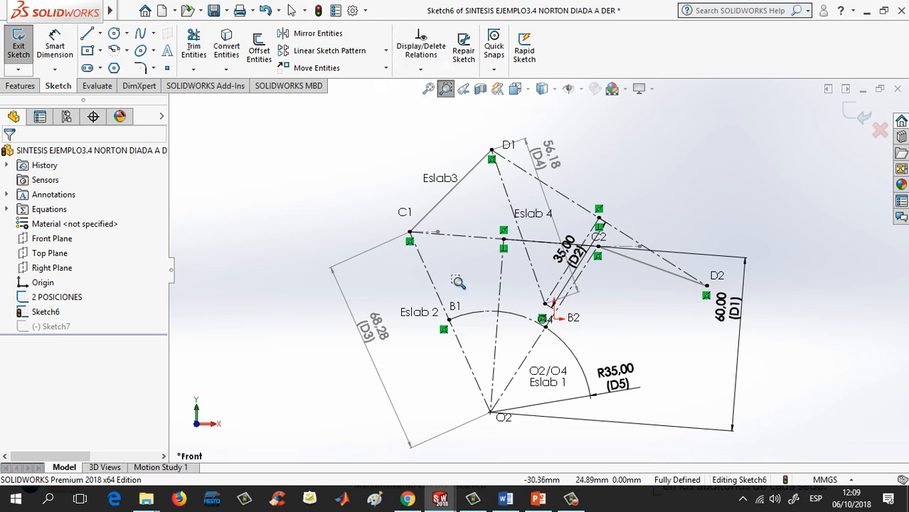
{"action": "left_click_drag", "start_coordinate": [353, 297], "coordinate": [617, 326]}
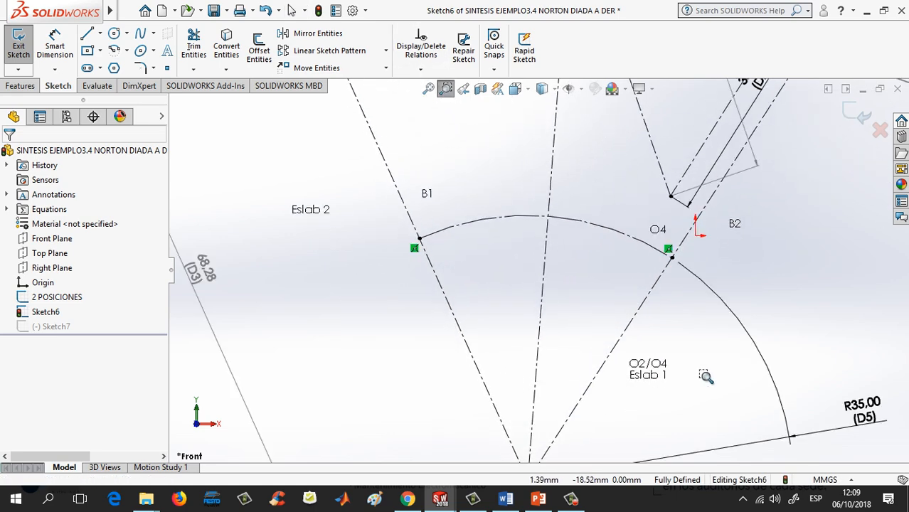
{"action": "key", "text": "Escape"}
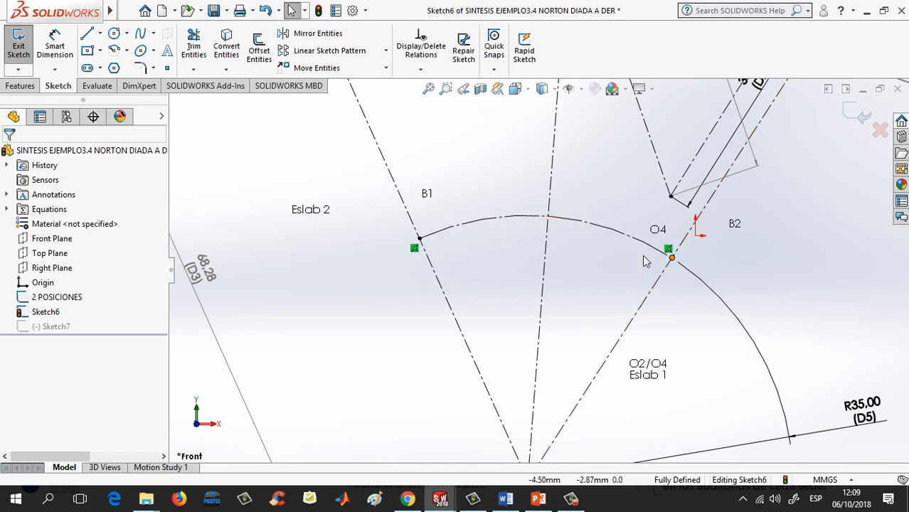
{"action": "left_click", "coordinate": [99, 34]}
{"action": "left_click", "coordinate": [119, 66]}
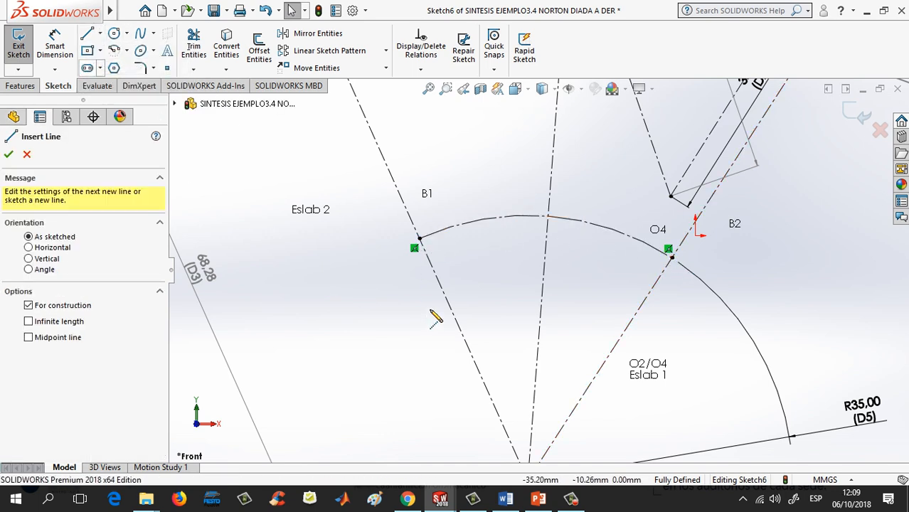
{"action": "left_click", "coordinate": [420, 239]}
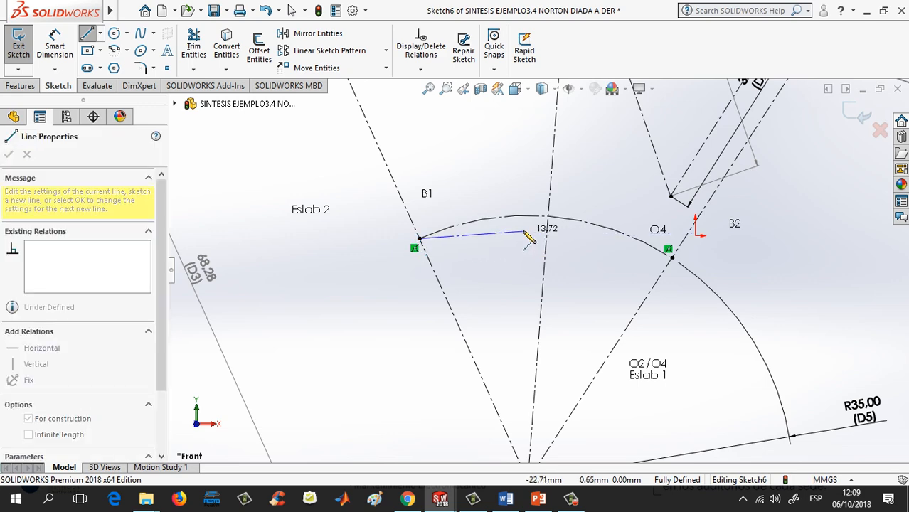
{"action": "left_click", "coordinate": [523, 230]}
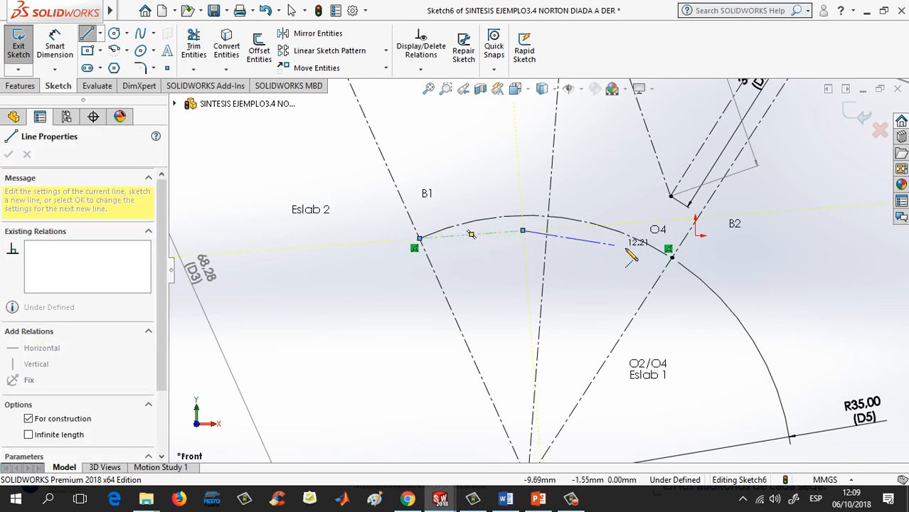
{"action": "left_click", "coordinate": [670, 257]}
{"action": "key", "text": "Escape"}
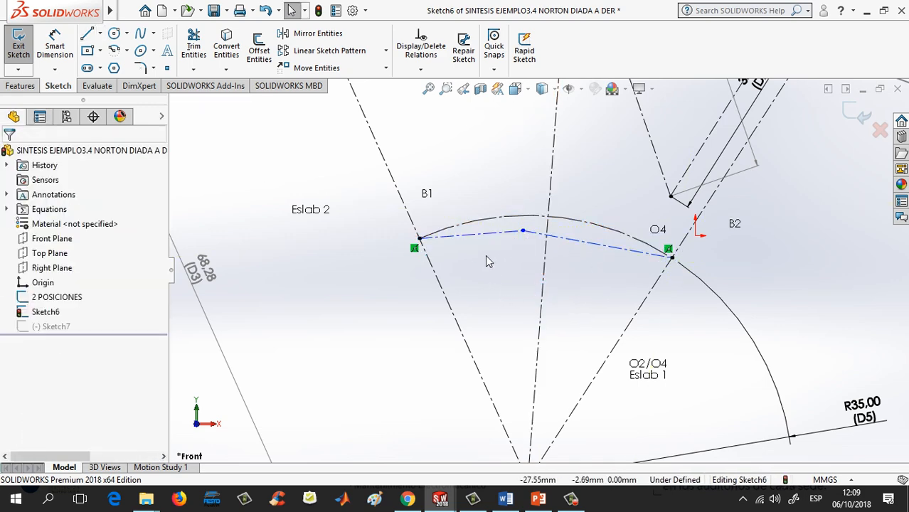
Step: Make the two centerlines between B1 and B2 equal in length
{"action": "left_click", "coordinate": [491, 234]}
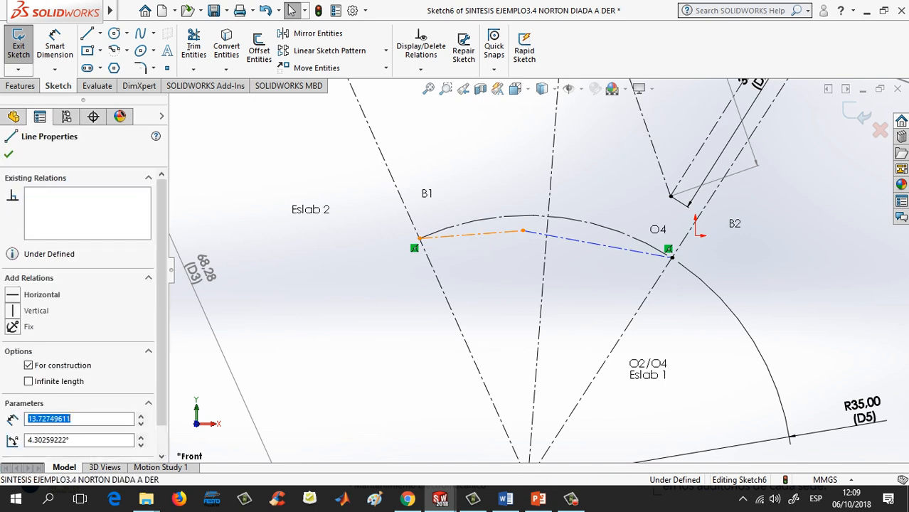
{"action": "left_click", "coordinate": [590, 243], "text": "ctrl"}
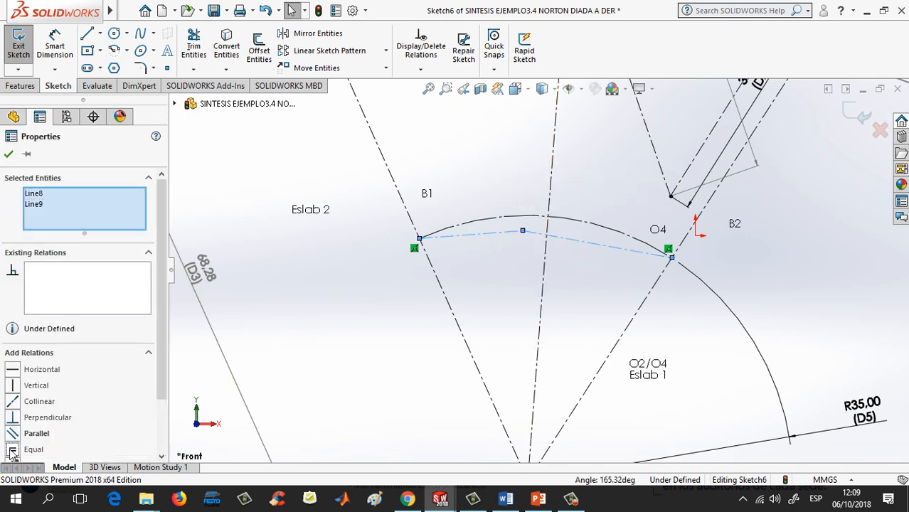
{"action": "left_click", "coordinate": [14, 450]}
{"action": "left_click", "coordinate": [10, 155]}
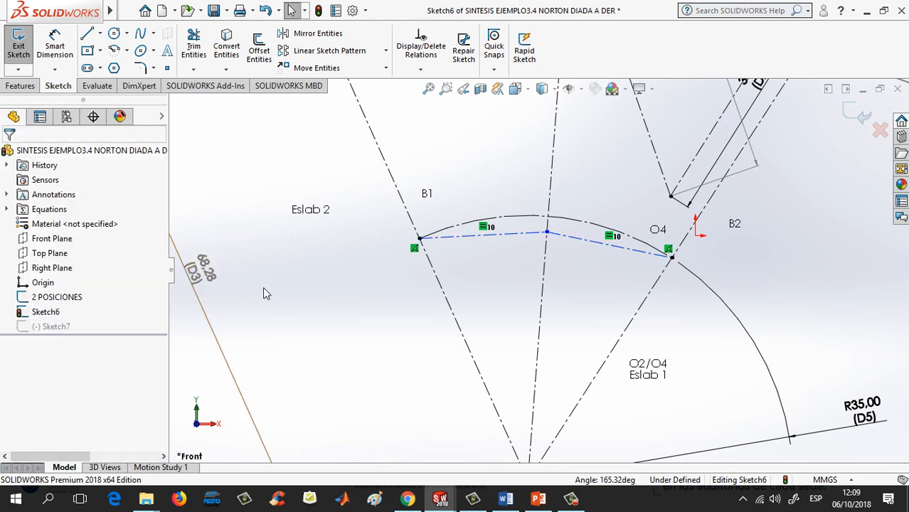
Step: Make the two centerlines between B1 and B2 collinear, and move label B2 closer to its arc endpoint
{"action": "left_click", "coordinate": [495, 240]}
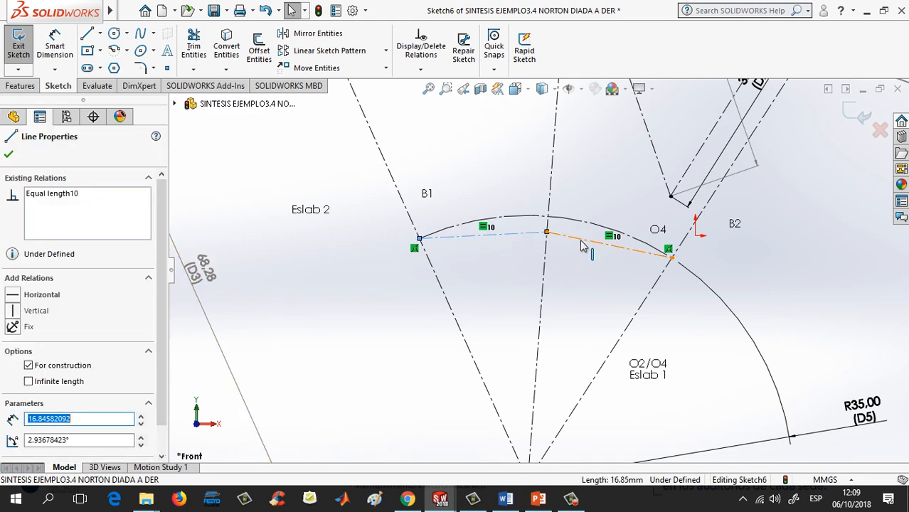
{"action": "left_click", "coordinate": [585, 242], "text": "ctrl"}
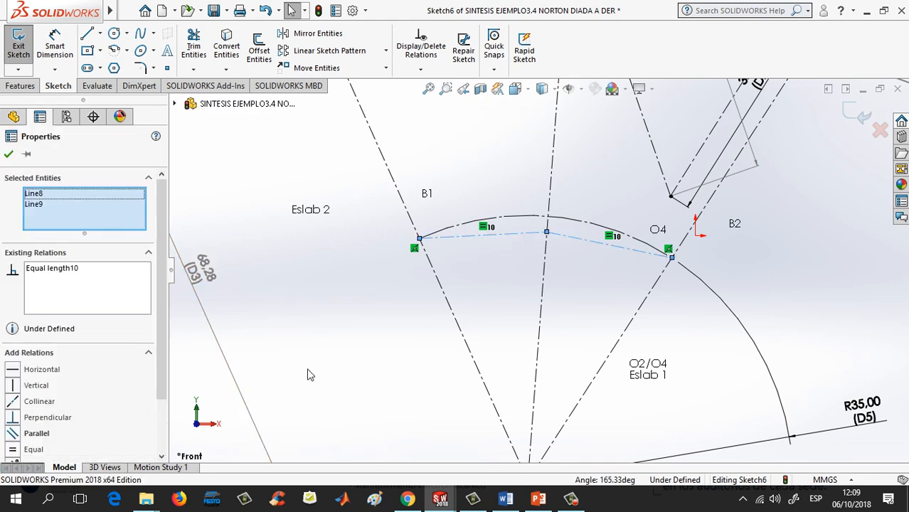
{"action": "left_click", "coordinate": [16, 402]}
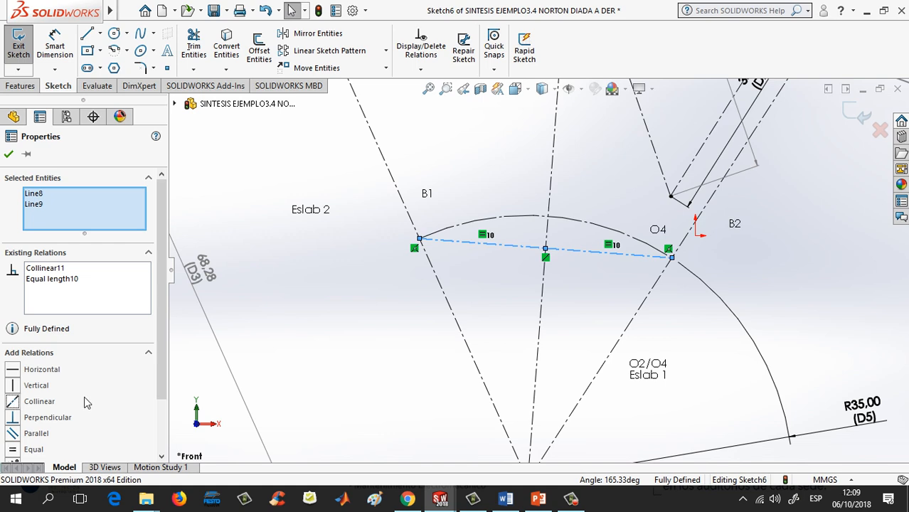
{"action": "left_click", "coordinate": [8, 154]}
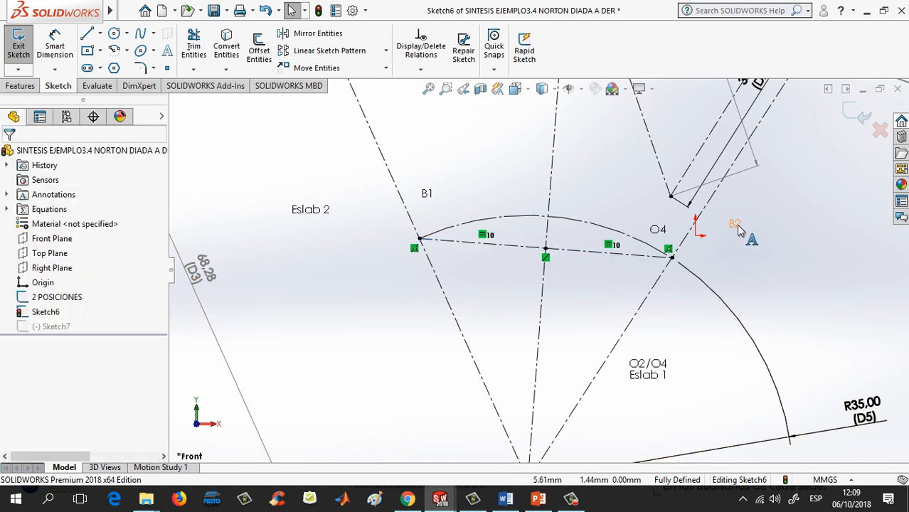
{"action": "left_click_drag", "start_coordinate": [737, 225], "coordinate": [716, 250]}
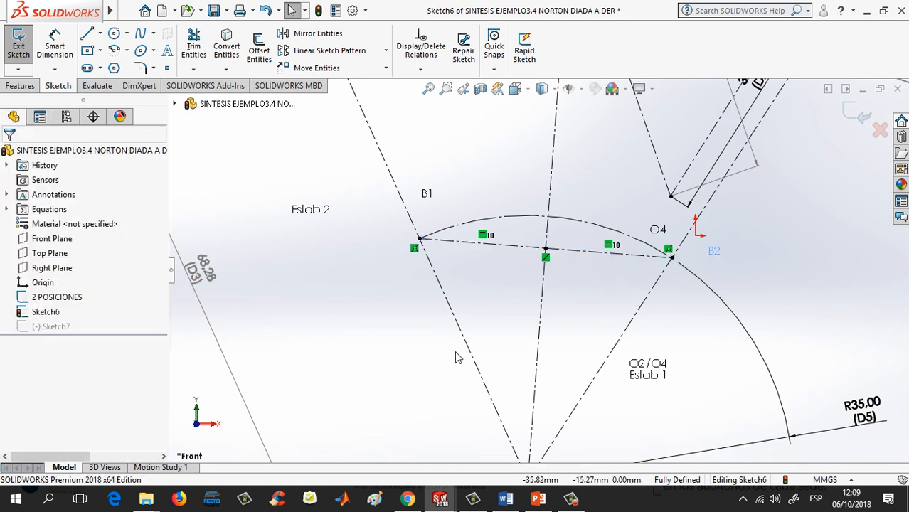
Step: Draw a centerline about 88 mm long from B1, extending away from B2 beyond the O2-C1 length dimension
{"action": "scroll", "coordinate": [393, 342], "scroll_direction": "up", "scroll_amount": 5}
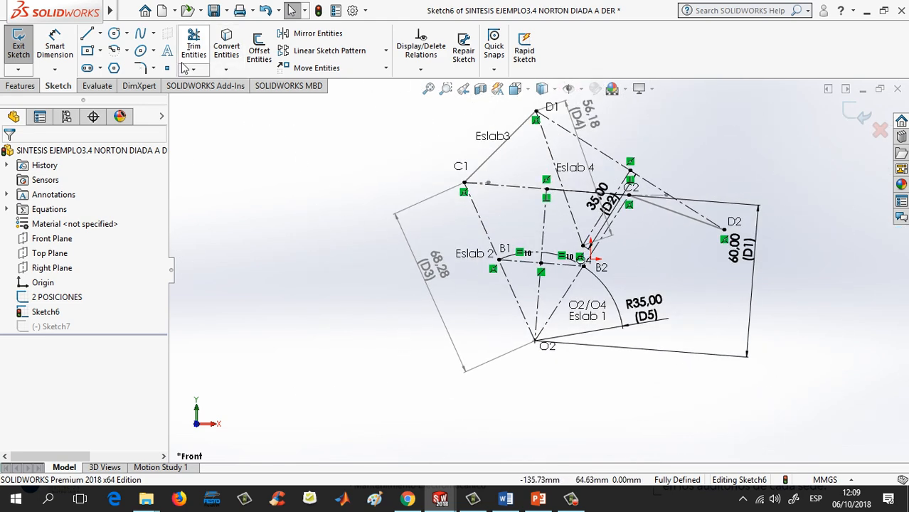
{"action": "left_click", "coordinate": [100, 34]}
{"action": "left_click", "coordinate": [118, 66]}
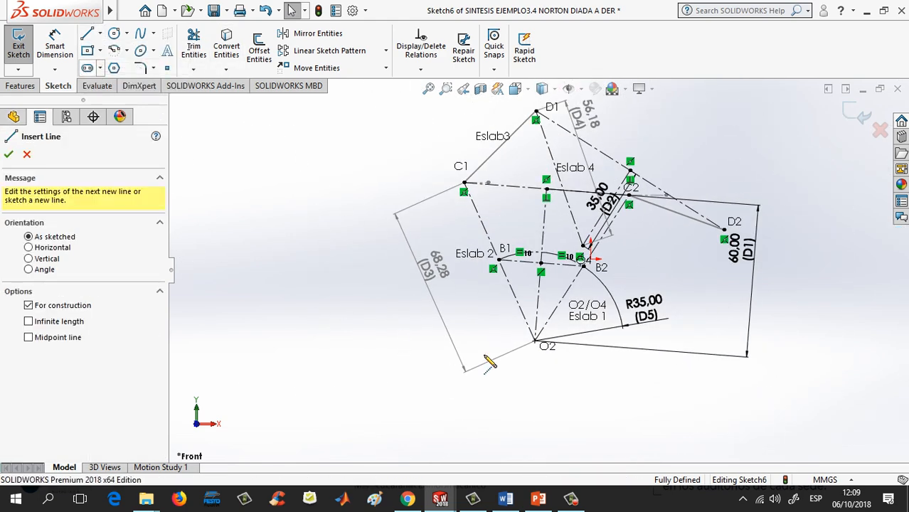
{"action": "left_click", "coordinate": [500, 261]}
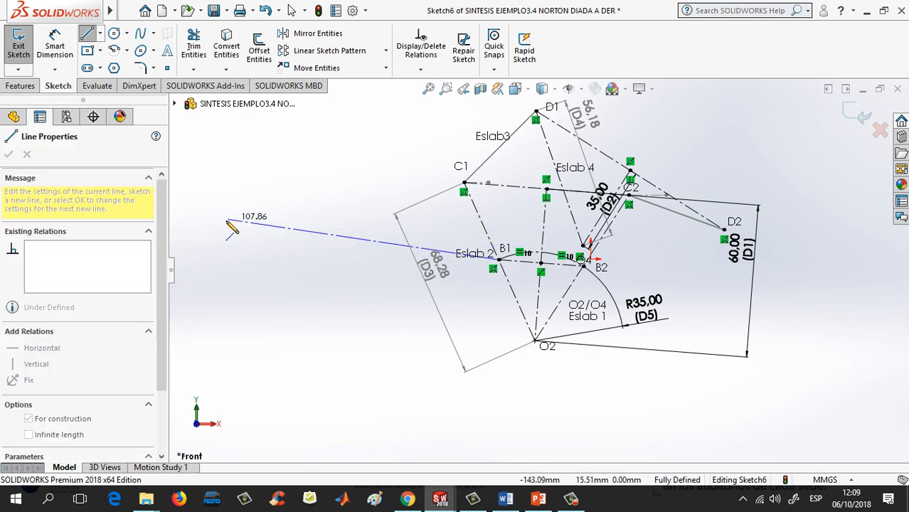
{"action": "left_click", "coordinate": [279, 230]}
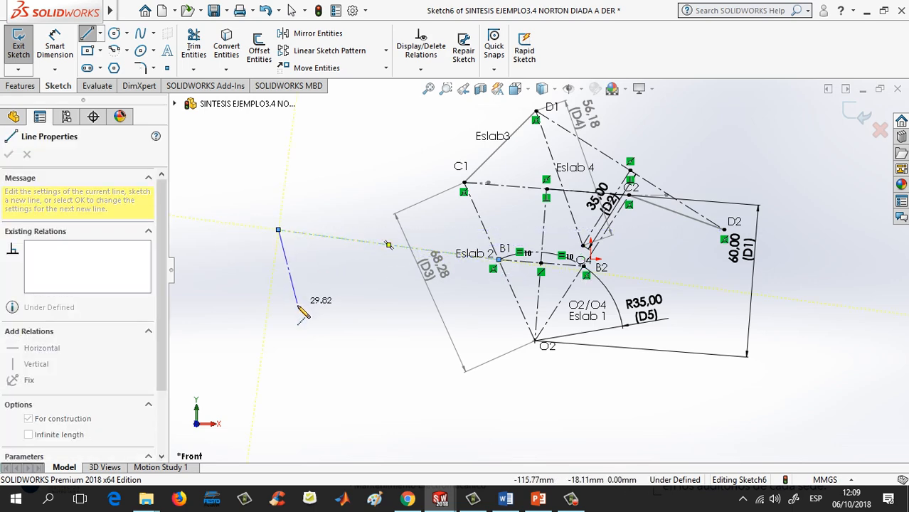
{"action": "key", "text": "Escape"}
Step: Make the new centerline collinear with chord B1-B2, and move the O2-C1 length dimension to the opposite side of the linkage, near D2
{"action": "left_click", "coordinate": [364, 243]}
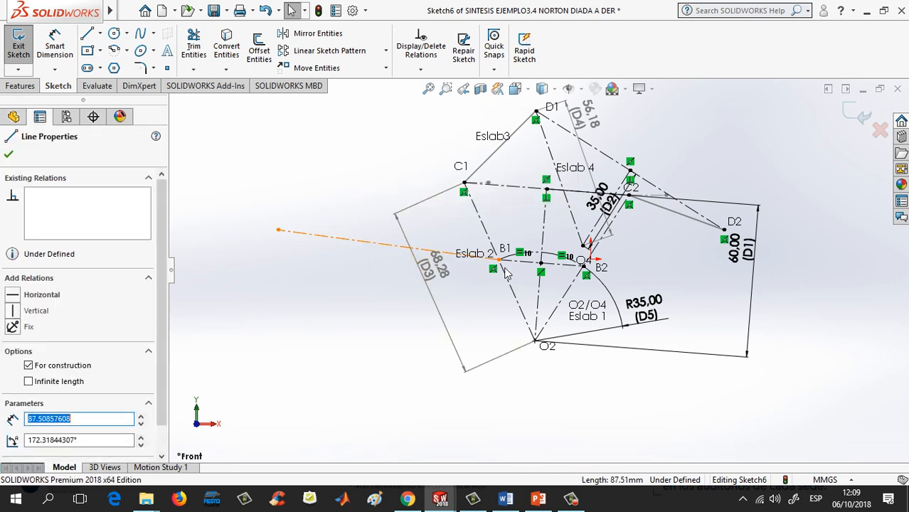
{"action": "left_click", "coordinate": [538, 262], "text": "ctrl"}
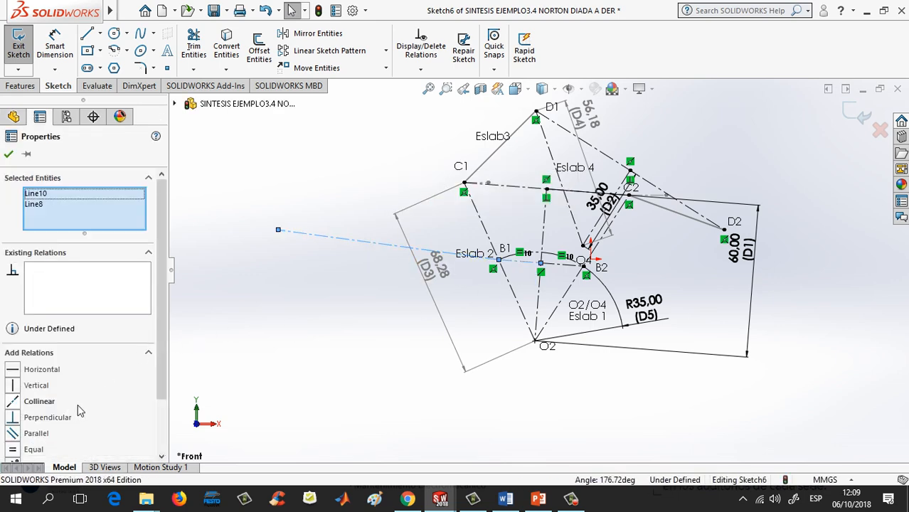
{"action": "left_click", "coordinate": [13, 401]}
{"action": "left_click", "coordinate": [220, 413]}
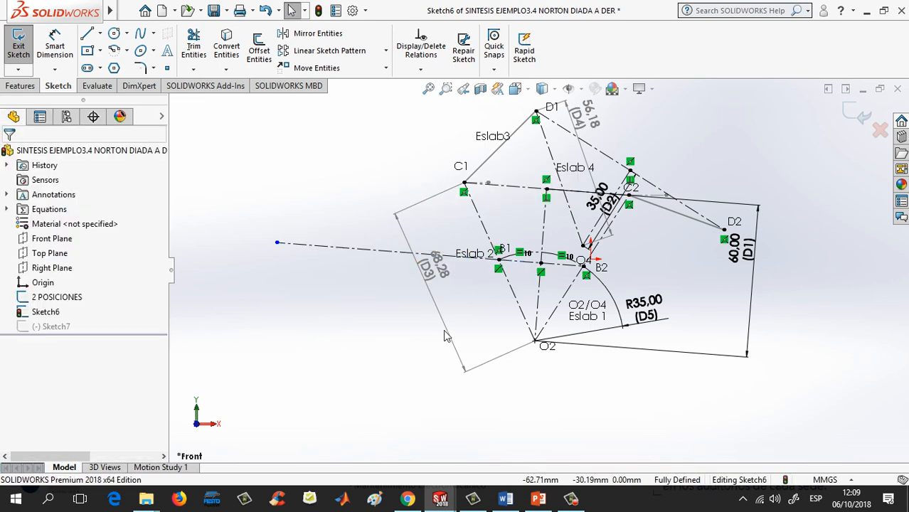
{"action": "left_click_drag", "start_coordinate": [432, 302], "coordinate": [756, 161]}
{"action": "left_click", "coordinate": [394, 367]}
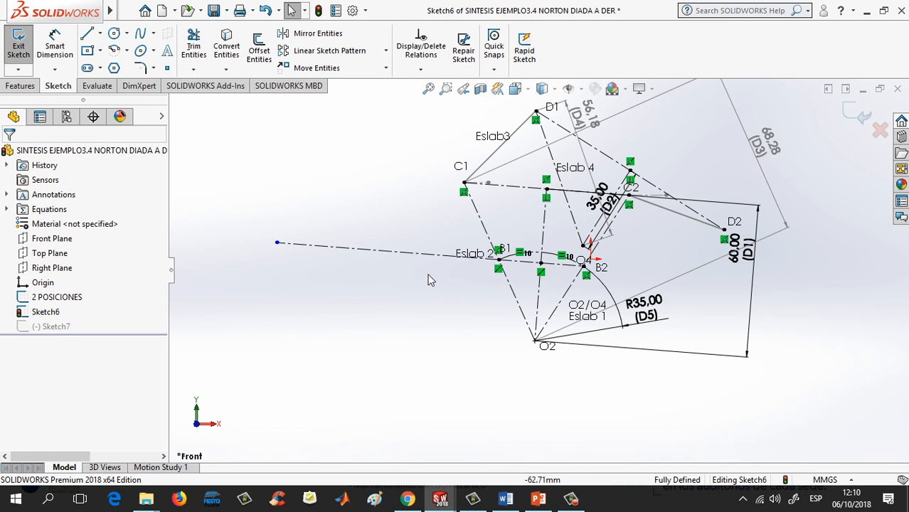
Step: Set the length of the centerline extending from B1 to 95 mm
{"action": "left_click", "coordinate": [54, 44]}
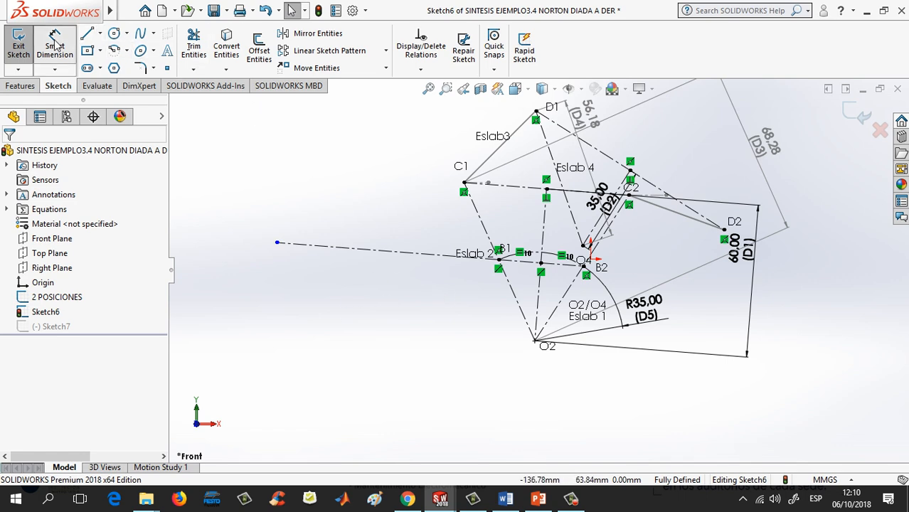
{"action": "left_click", "coordinate": [372, 250]}
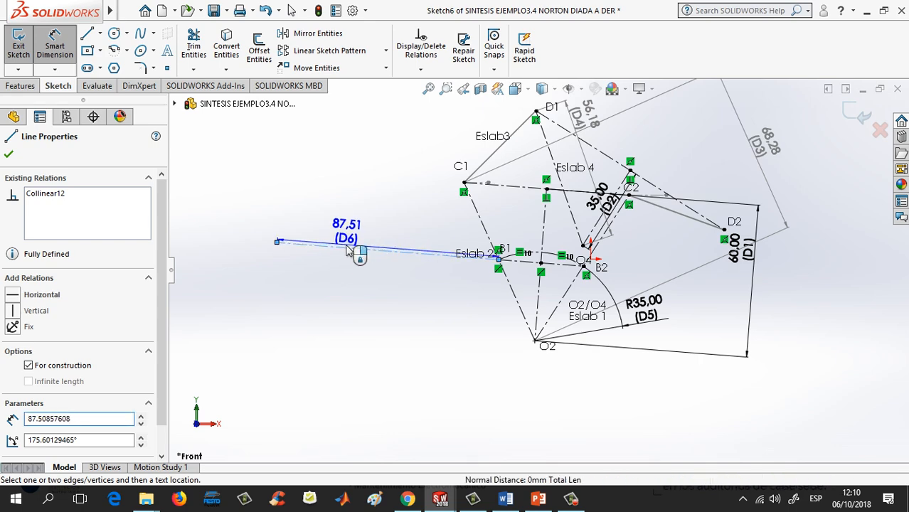
{"action": "left_click", "coordinate": [350, 250]}
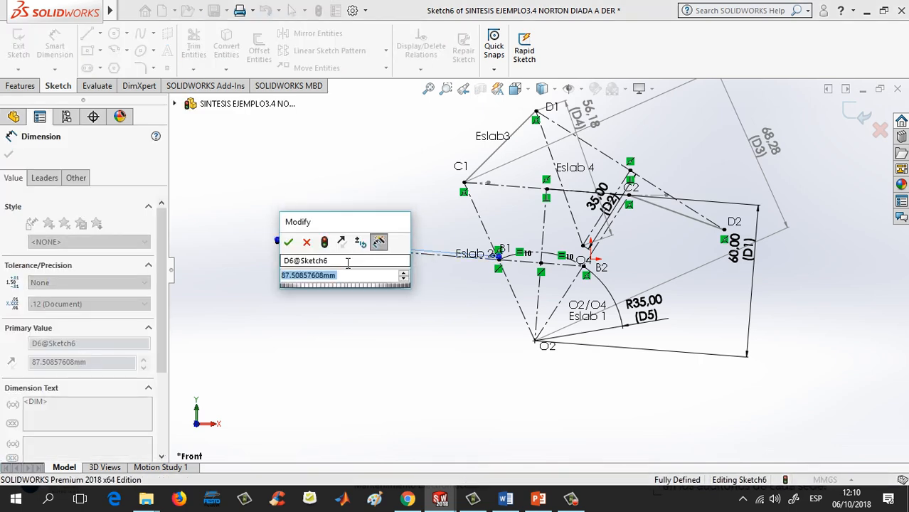
{"action": "type", "text": "95"}
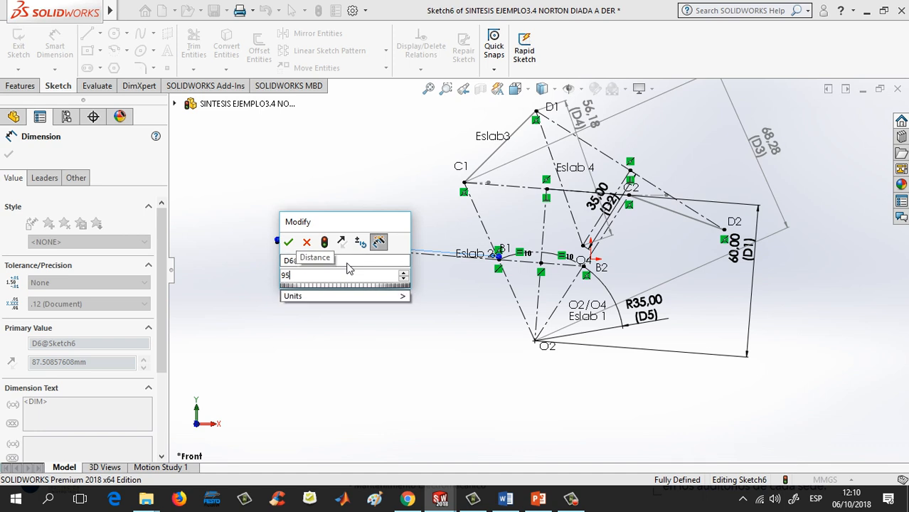
{"action": "key", "text": "Return"}
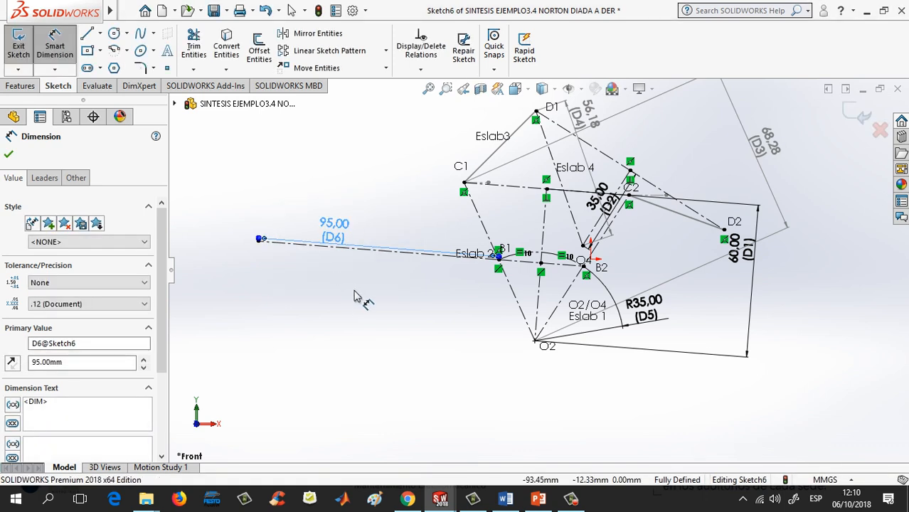
{"action": "left_click", "coordinate": [343, 370]}
{"action": "key", "text": "Escape"}
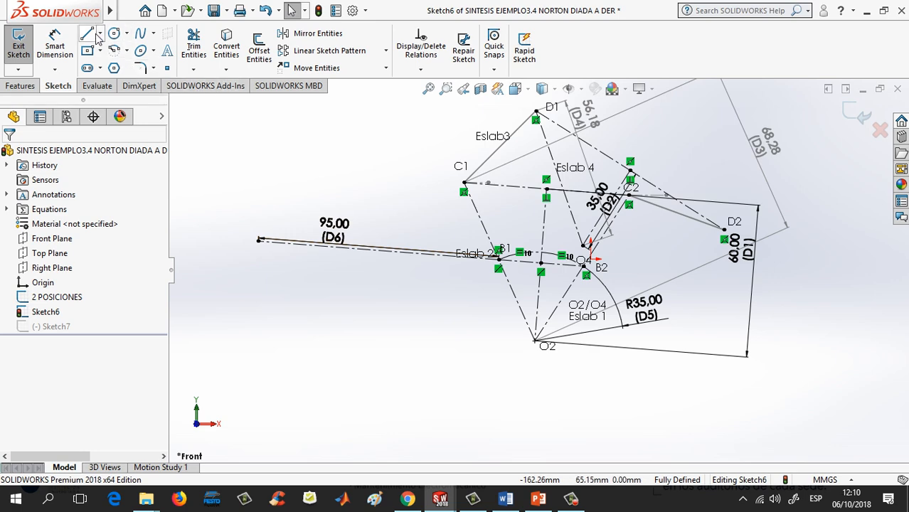
Step: Draw a centerline about 14 mm long from the free end of the 95 mm centerline, lying along it toward B1
{"action": "left_click", "coordinate": [446, 89]}
{"action": "left_click_drag", "start_coordinate": [239, 193], "coordinate": [648, 307]}
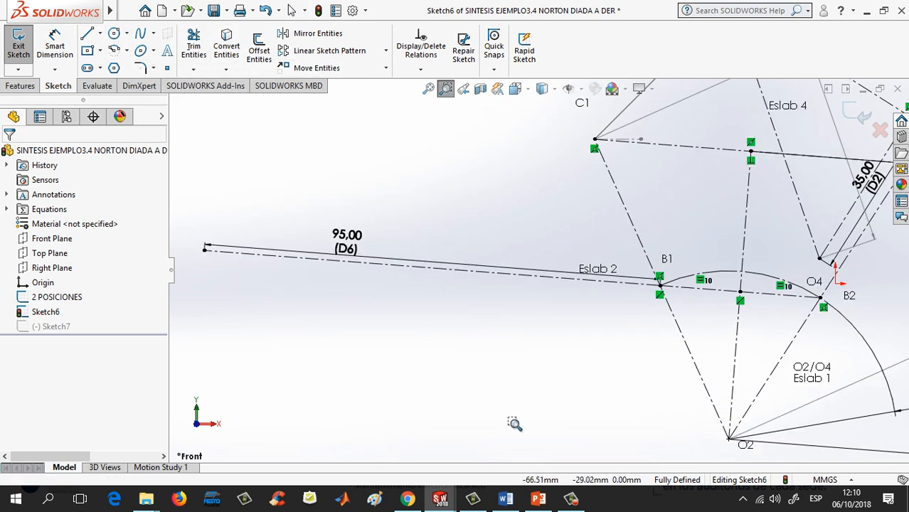
{"action": "key", "text": "Escape"}
{"action": "left_click", "coordinate": [101, 35]}
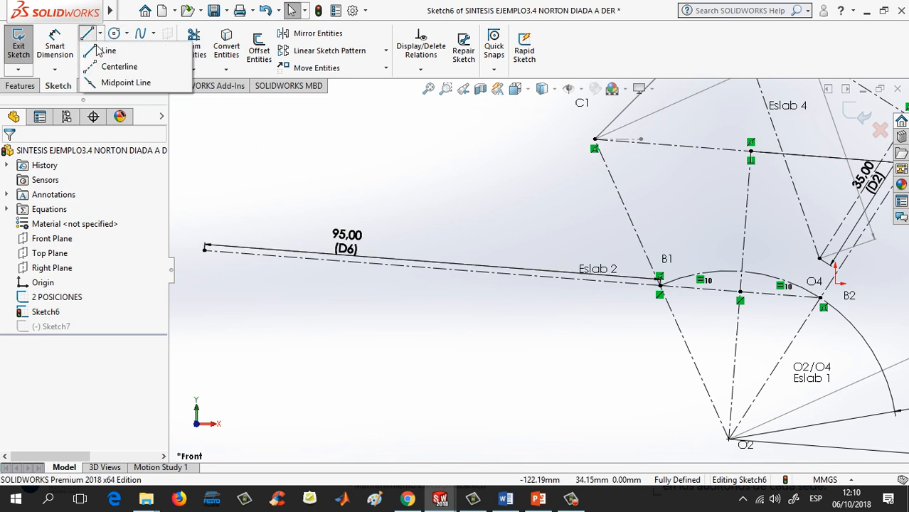
{"action": "left_click", "coordinate": [91, 67]}
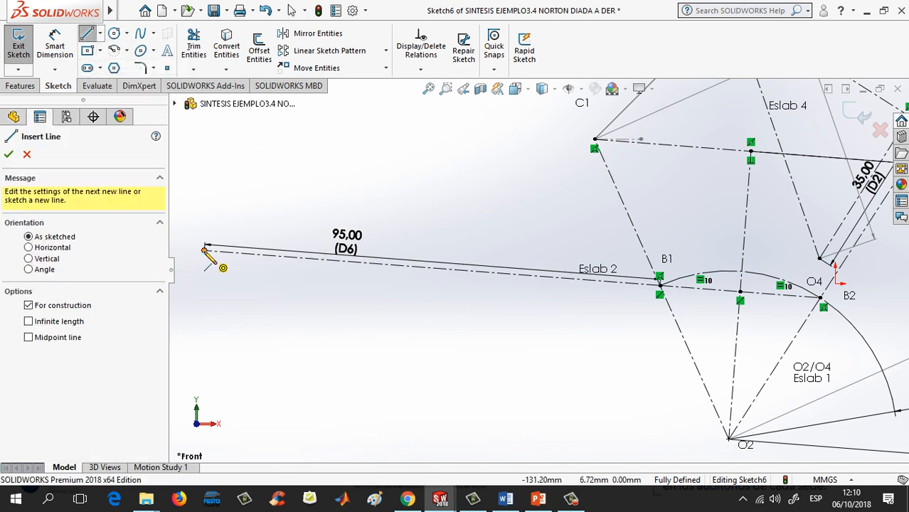
{"action": "left_click", "coordinate": [206, 249]}
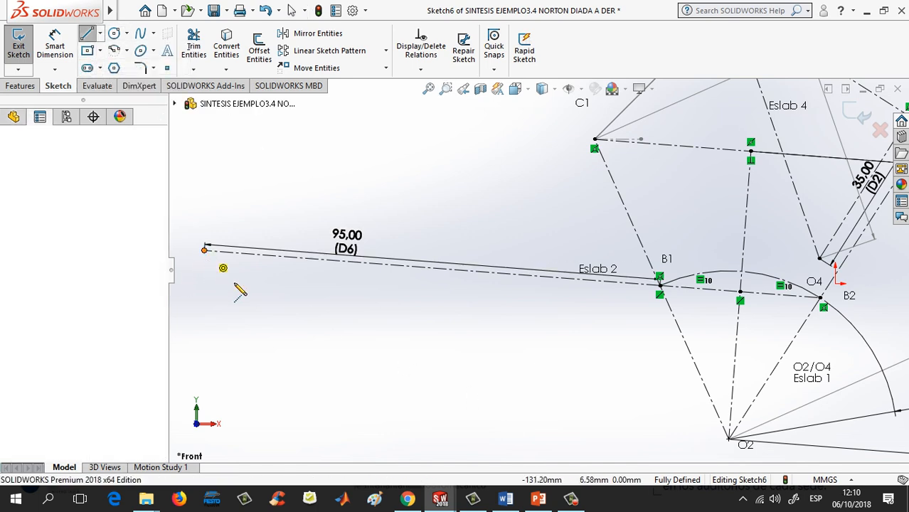
{"action": "left_click", "coordinate": [269, 255]}
{"action": "key", "text": "Escape"}
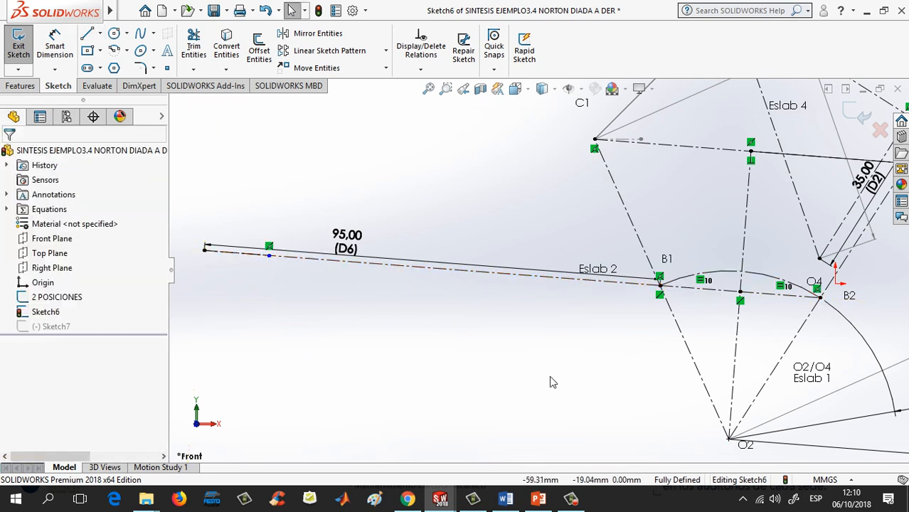
Step: Make the short overlapping centerline equal in length to the half of chord B1-B2 adjoining B1
{"action": "left_click", "coordinate": [250, 260]}
{"action": "right_click", "coordinate": [253, 262]}
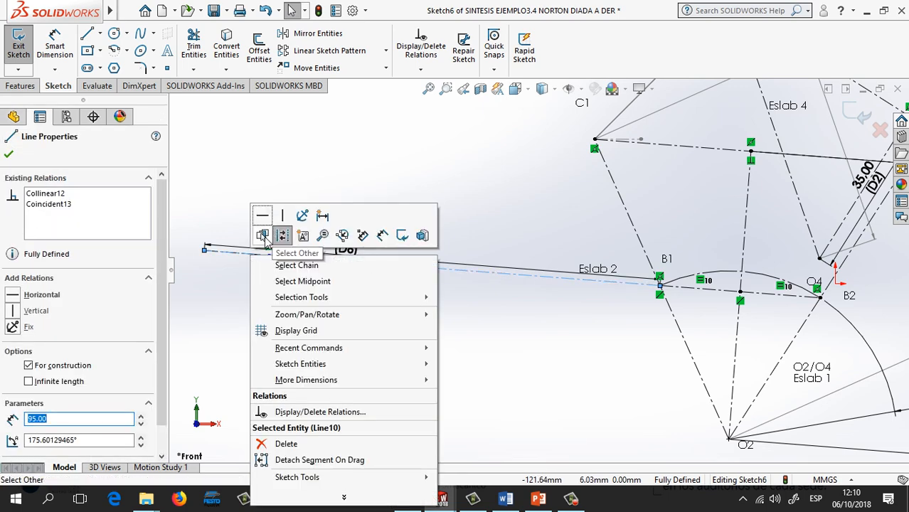
{"action": "left_click", "coordinate": [265, 238]}
{"action": "left_click", "coordinate": [314, 260]}
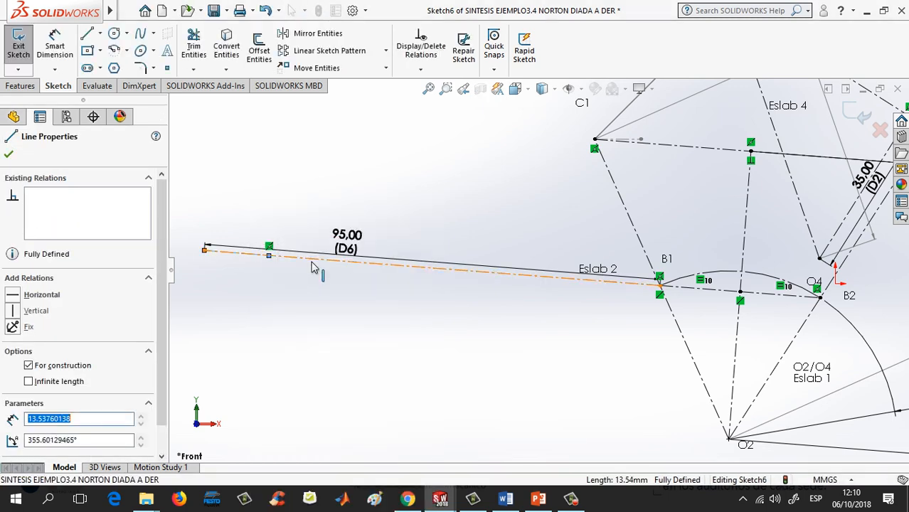
{"action": "left_click", "coordinate": [710, 292], "text": "ctrl"}
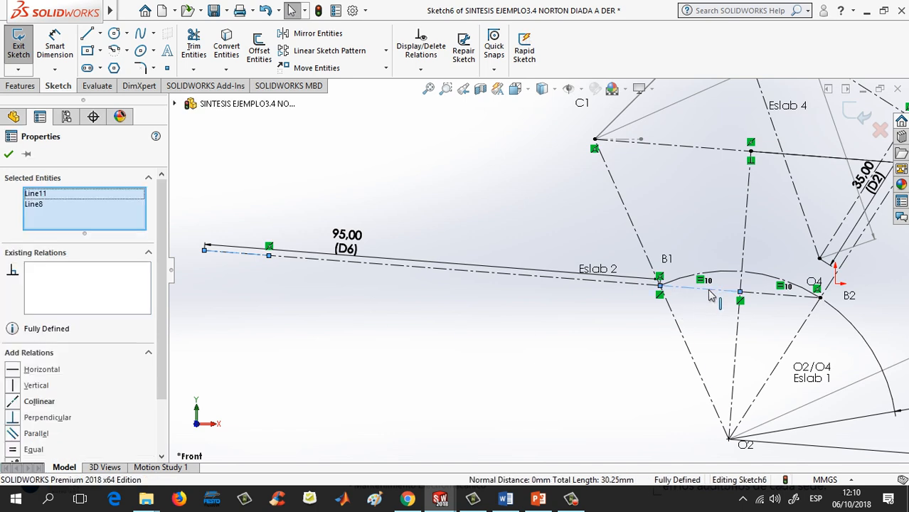
{"action": "left_click", "coordinate": [15, 451]}
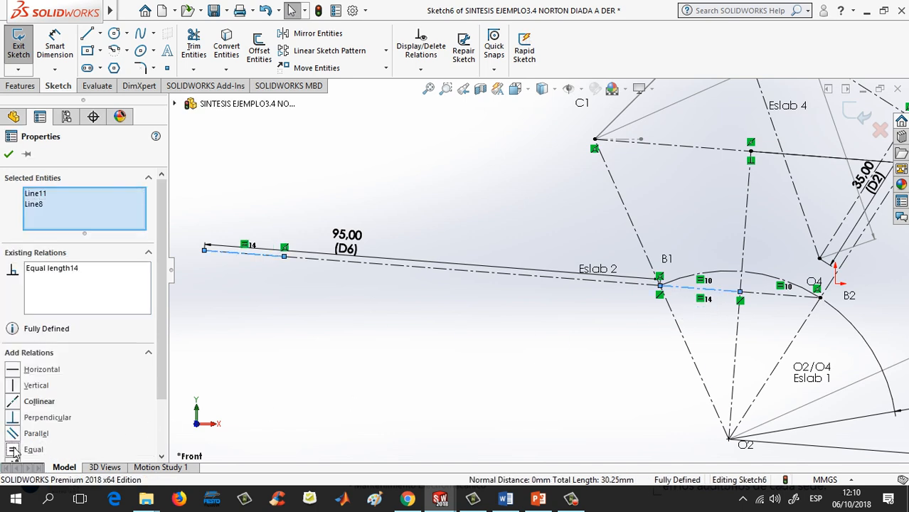
{"action": "left_click", "coordinate": [8, 155]}
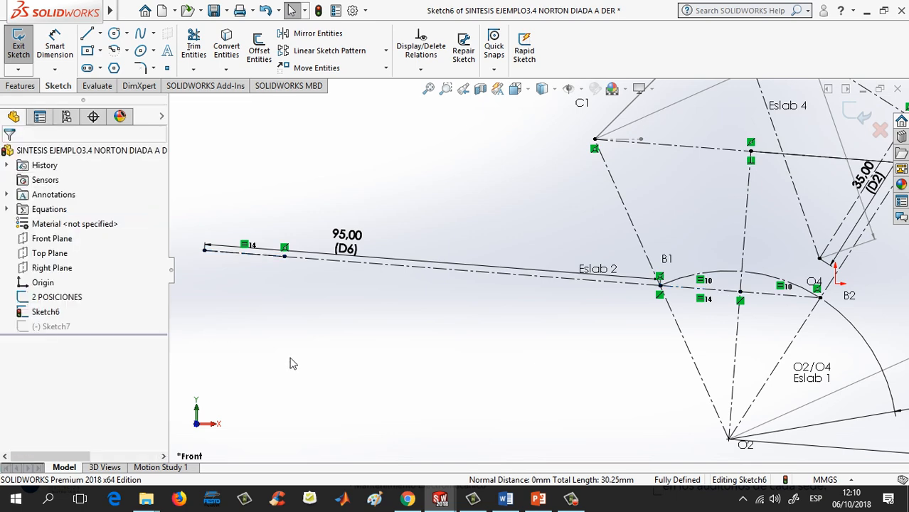
Step: Finish editing Sketch6 and open Sketch7, which contains the movable four-bar linkage, for editing
{"action": "key", "text": "f"}
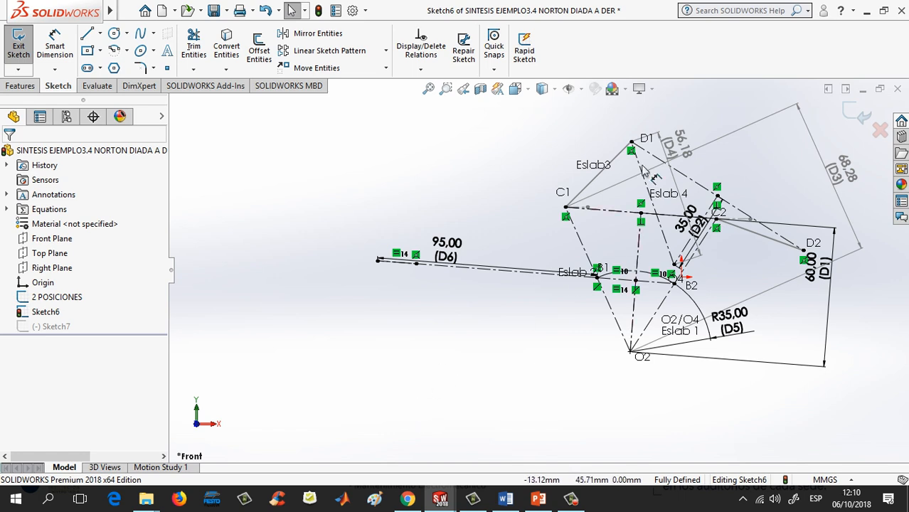
{"action": "left_click", "coordinate": [843, 111]}
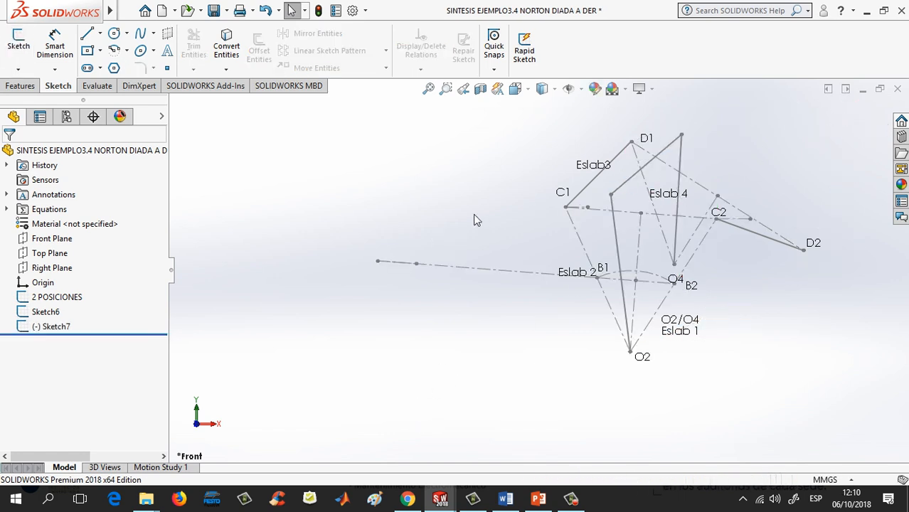
{"action": "left_click", "coordinate": [47, 326]}
{"action": "left_click", "coordinate": [237, 352]}
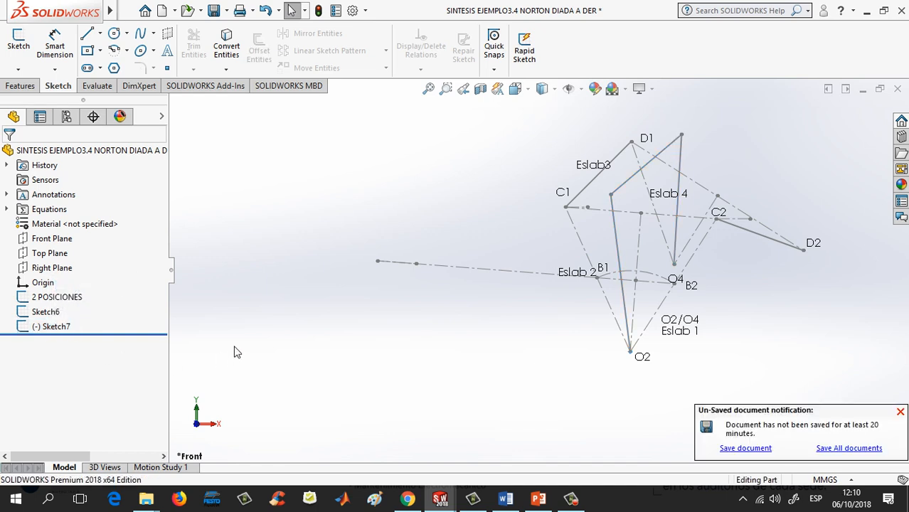
{"action": "left_click", "coordinate": [56, 328]}
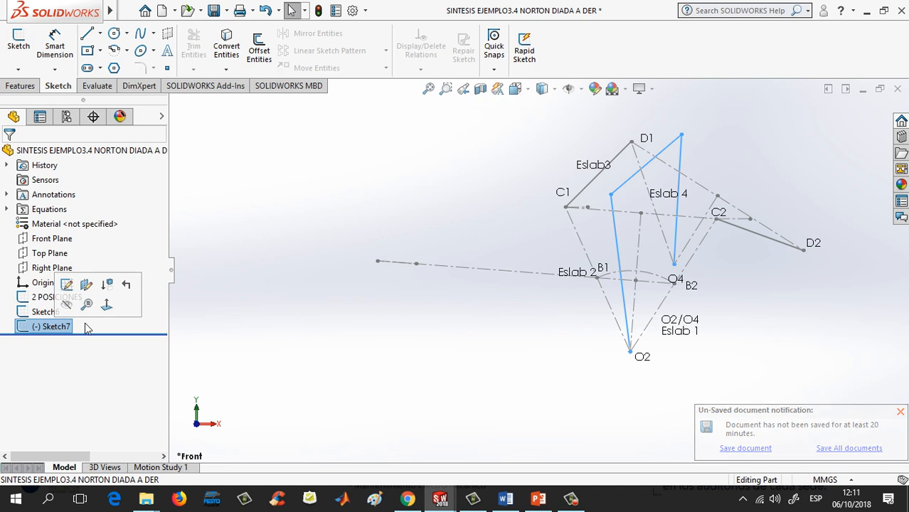
{"action": "left_click", "coordinate": [66, 284]}
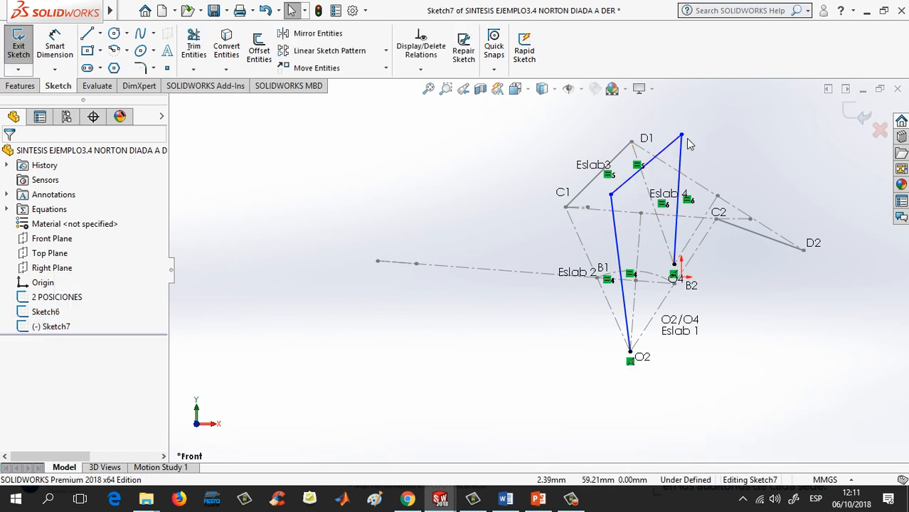
Step: Swing the movable linkage by shifting its upper joint toward D1 and back until it sits above C2
{"action": "mouse_move", "coordinate": [683, 137]}
{"action": "left_mouse_down"}
{"action": "mouse_move", "coordinate": [730, 141]}
{"action": "mouse_move", "coordinate": [661, 151]}
{"action": "mouse_move", "coordinate": [685, 139]}
{"action": "mouse_move", "coordinate": [639, 178]}
{"action": "mouse_move", "coordinate": [652, 139]}
{"action": "mouse_move", "coordinate": [694, 139]}
{"action": "mouse_move", "coordinate": [666, 145]}
{"action": "mouse_move", "coordinate": [669, 136]}
{"action": "left_mouse_up"}
{"action": "left_click", "coordinate": [733, 139]}
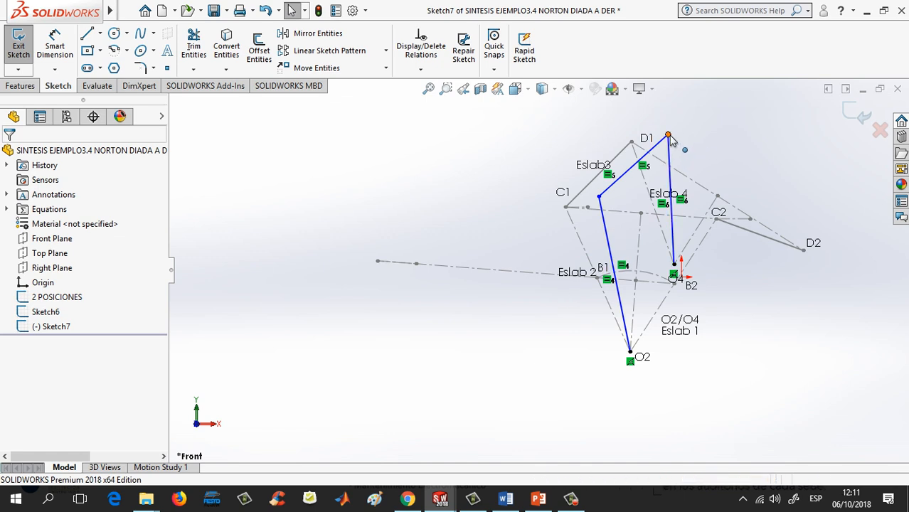
{"action": "left_click_drag", "start_coordinate": [668, 135], "coordinate": [712, 151]}
{"action": "left_click", "coordinate": [784, 155]}
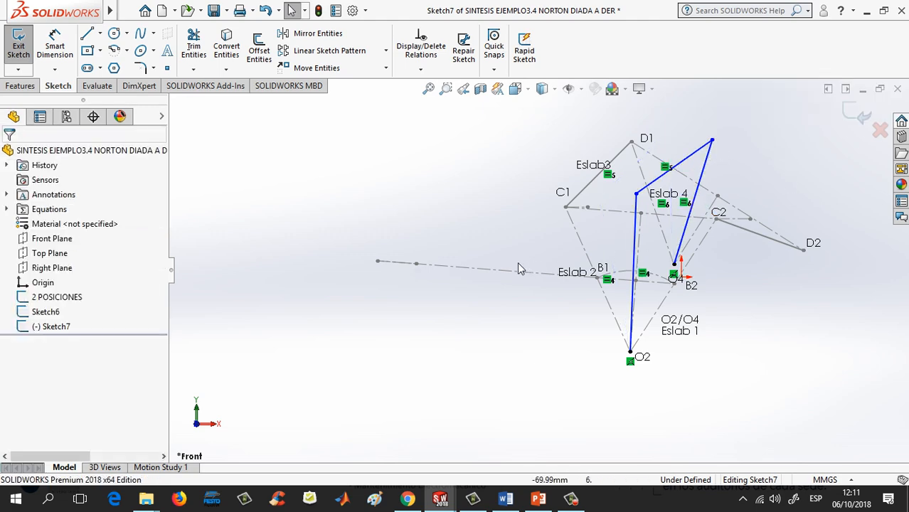
Step: Draw a solid line about 94 mm long from B1 to just above the free end of the 95 mm centerline
{"action": "left_click", "coordinate": [445, 88]}
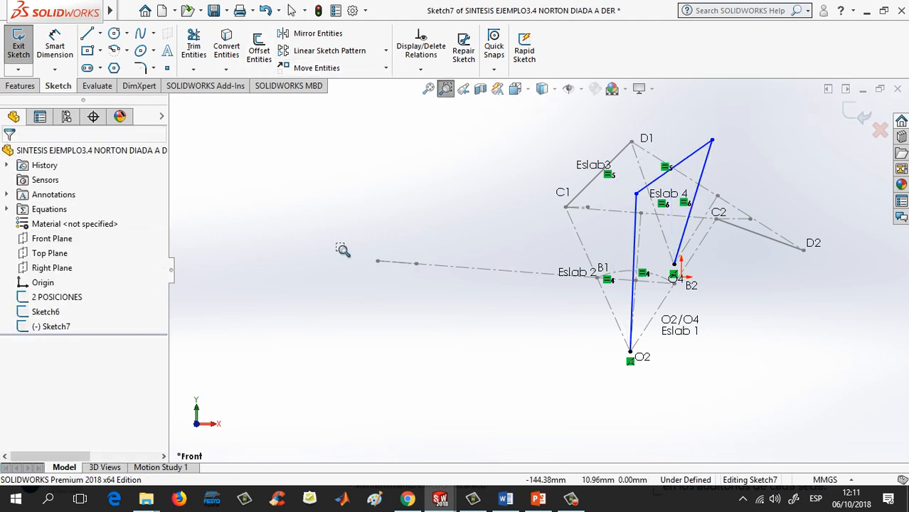
{"action": "left_click_drag", "start_coordinate": [343, 218], "coordinate": [677, 354]}
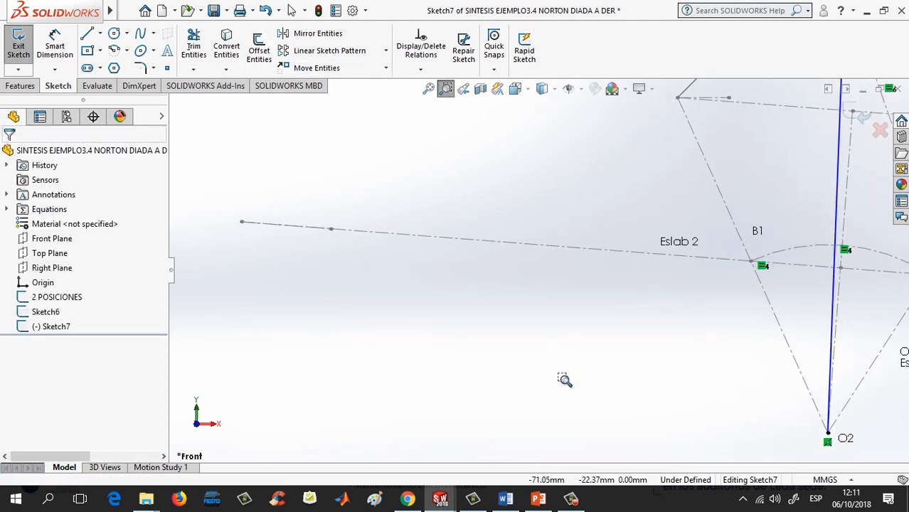
{"action": "key", "text": "Escape"}
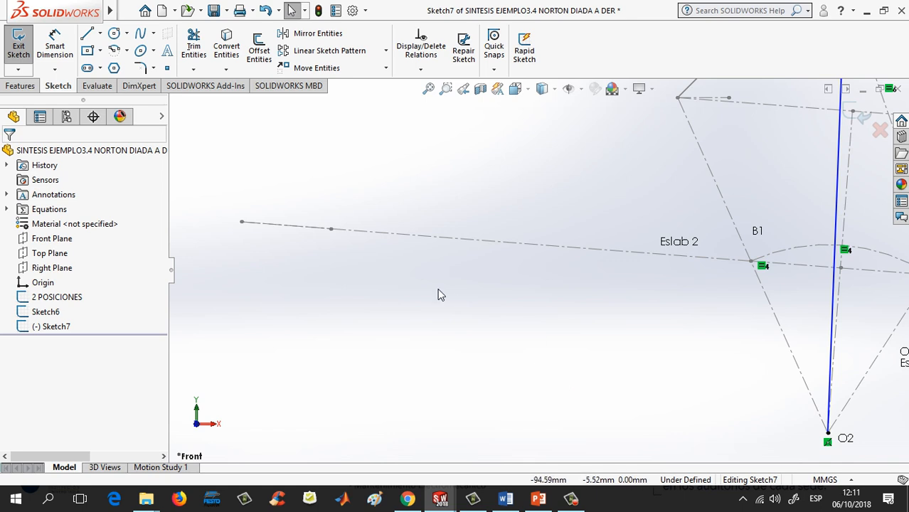
{"action": "left_click", "coordinate": [86, 33]}
{"action": "left_click", "coordinate": [752, 261]}
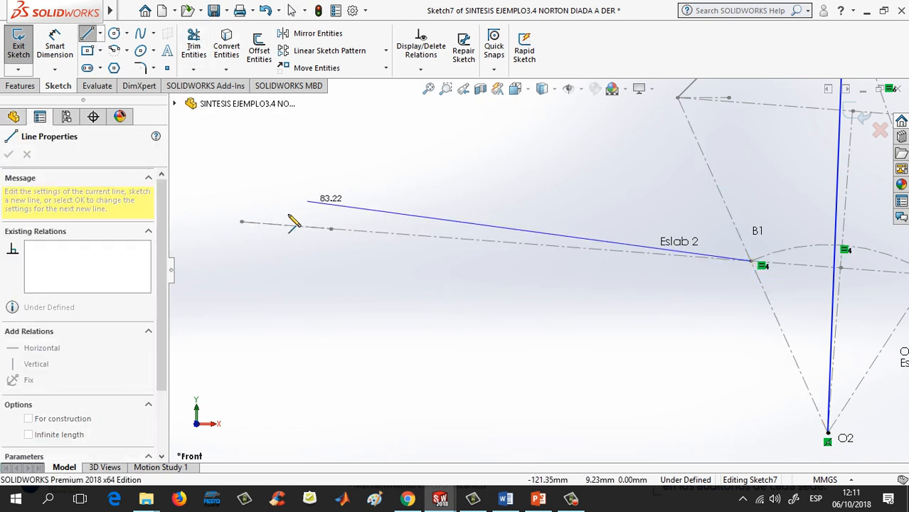
{"action": "left_click", "coordinate": [249, 193]}
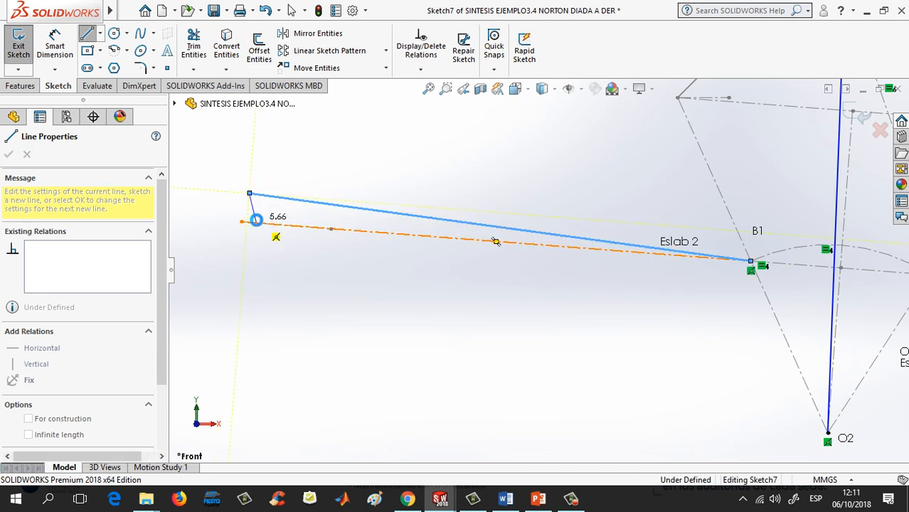
{"action": "key", "text": "Escape"}
Step: Make the new solid line from B1 equal in length to the 95 mm centerline of Sketch6
{"action": "left_click", "coordinate": [350, 206]}
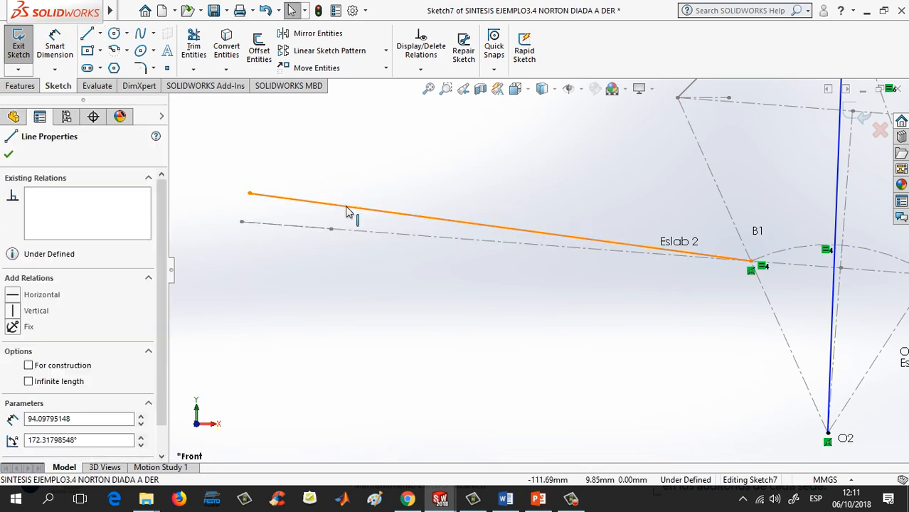
{"action": "left_click", "coordinate": [378, 235], "text": "ctrl"}
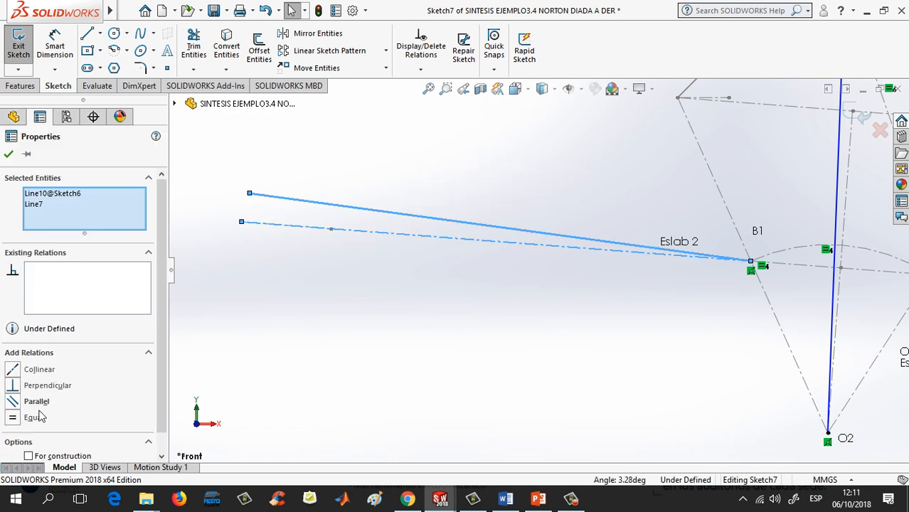
{"action": "left_click", "coordinate": [14, 417]}
{"action": "left_click", "coordinate": [358, 327]}
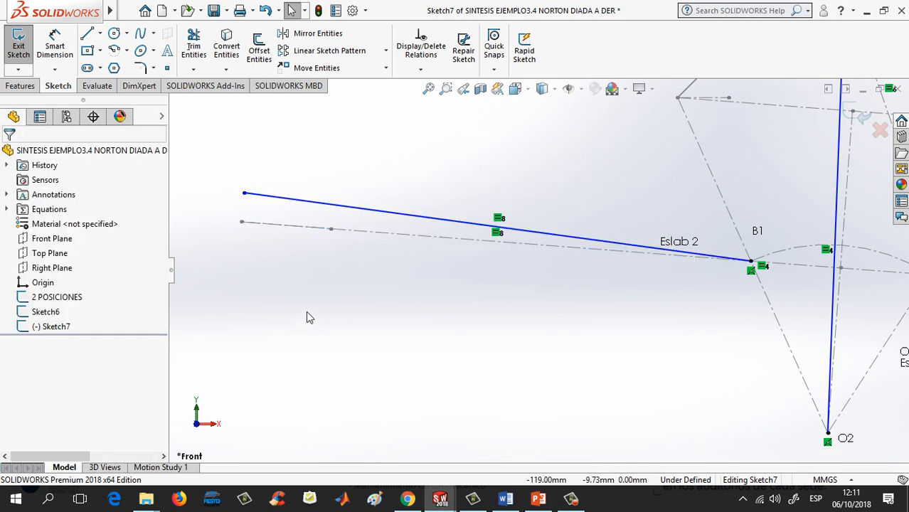
Step: Draw a short solid line from the outer end of the long solid line, ending on that line toward B1
{"action": "left_click", "coordinate": [245, 192]}
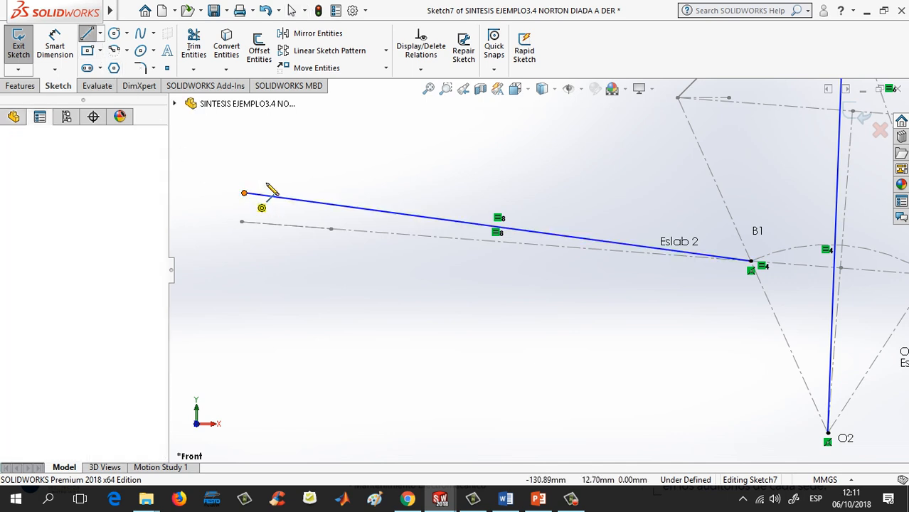
{"action": "left_click", "coordinate": [346, 206]}
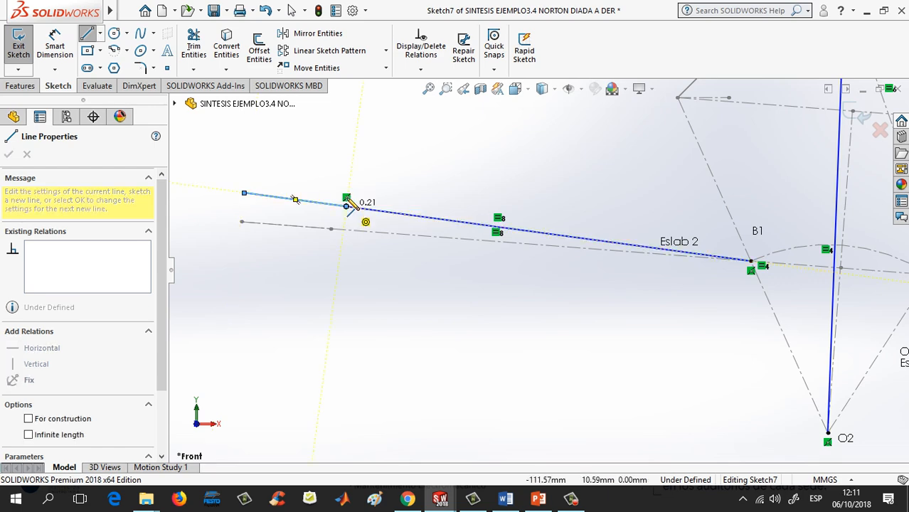
{"action": "key", "text": "Escape"}
{"action": "key", "text": "Escape"}
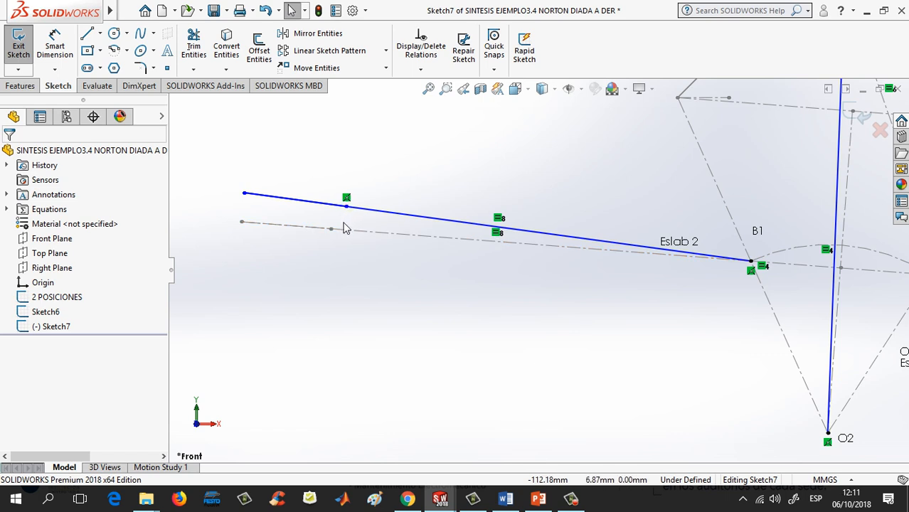
Step: Delete the long solid line from B1 and the short solid line overlapping its outer end
{"action": "left_click", "coordinate": [381, 212]}
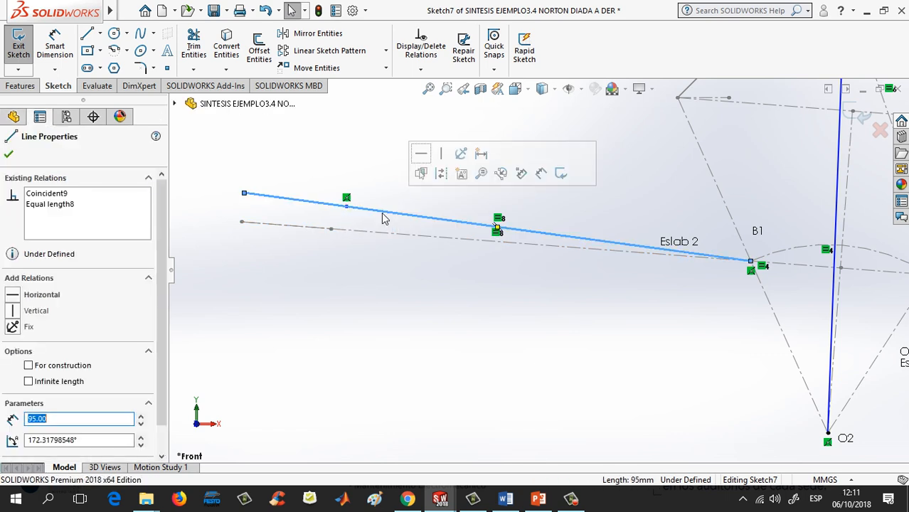
{"action": "key", "text": "Delete"}
{"action": "left_click", "coordinate": [341, 205]}
{"action": "key", "text": "Delete"}
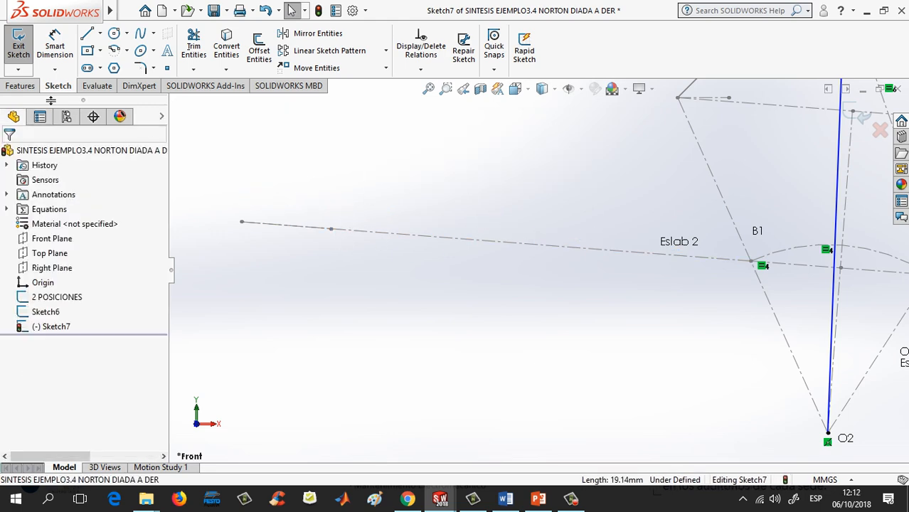
Step: Draw a solid line from B1 to the outer end of the 95 mm centerline and lift its free end slightly above the centerline
{"action": "left_click", "coordinate": [88, 34]}
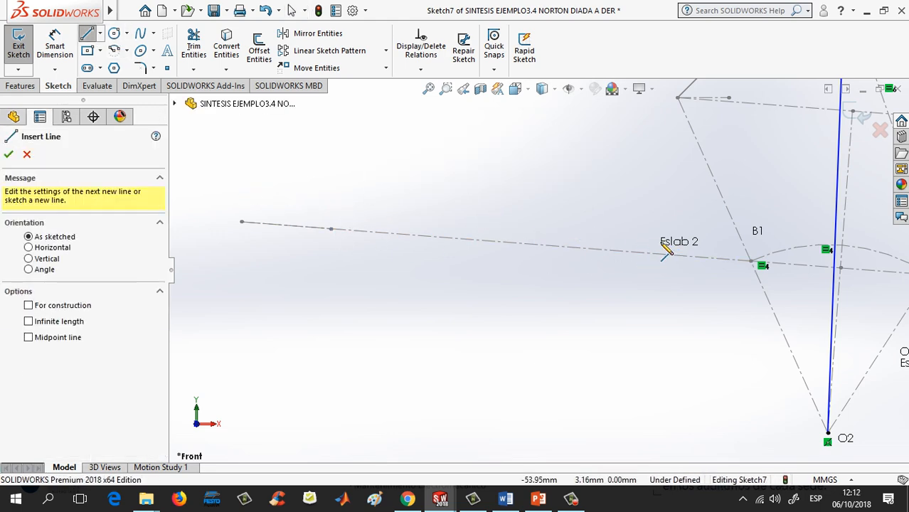
{"action": "left_click", "coordinate": [751, 262]}
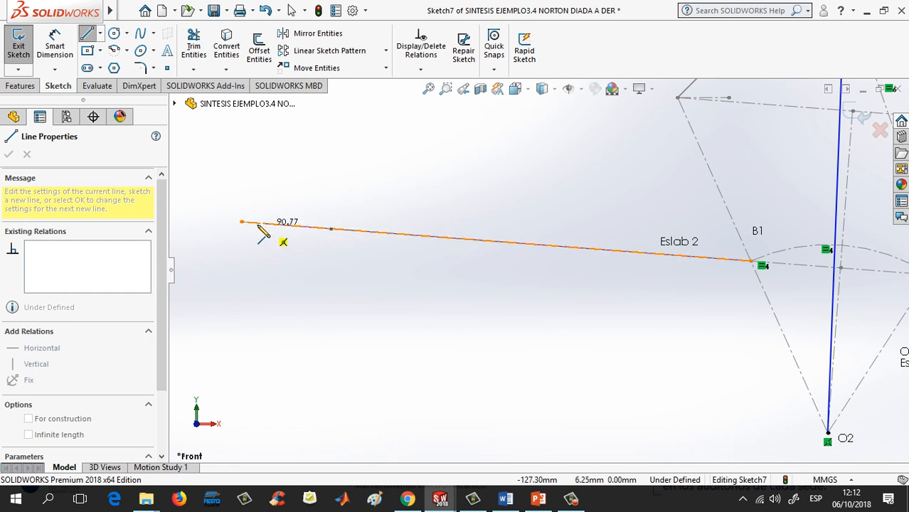
{"action": "left_click", "coordinate": [242, 222]}
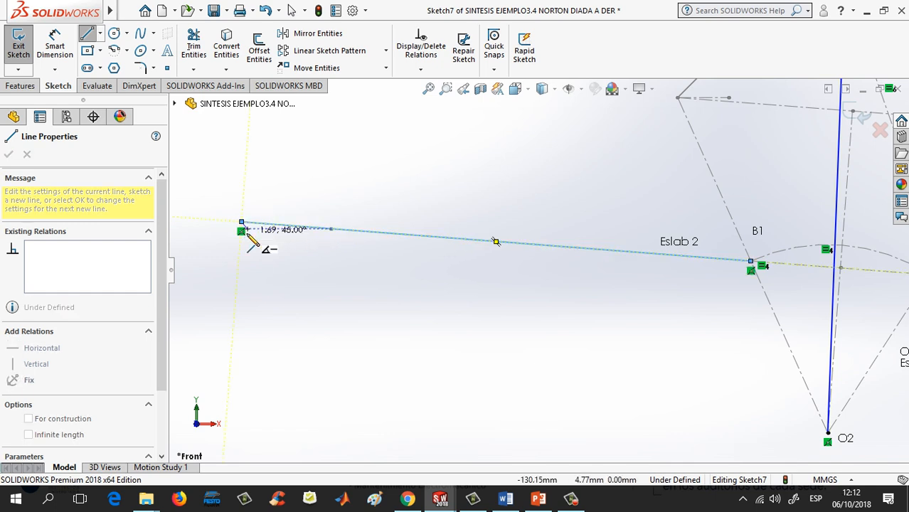
{"action": "key", "text": "Escape"}
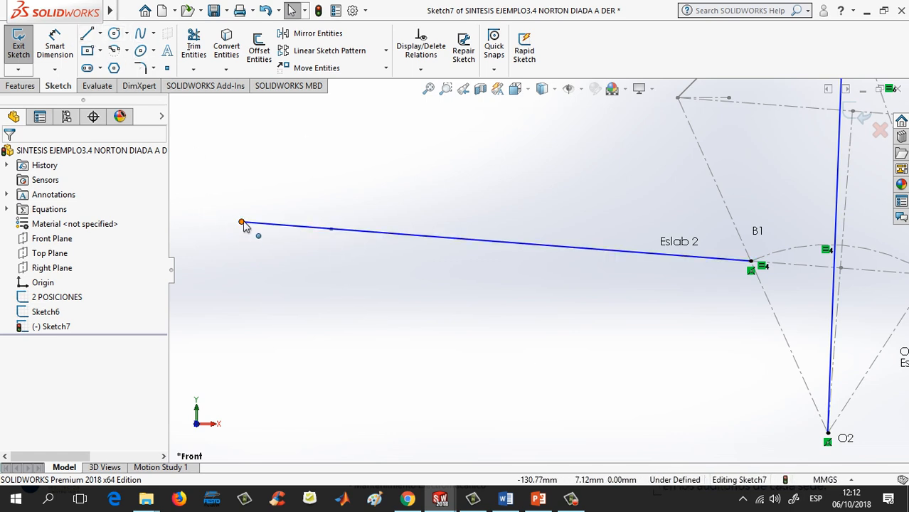
{"action": "left_click_drag", "start_coordinate": [242, 223], "coordinate": [243, 197]}
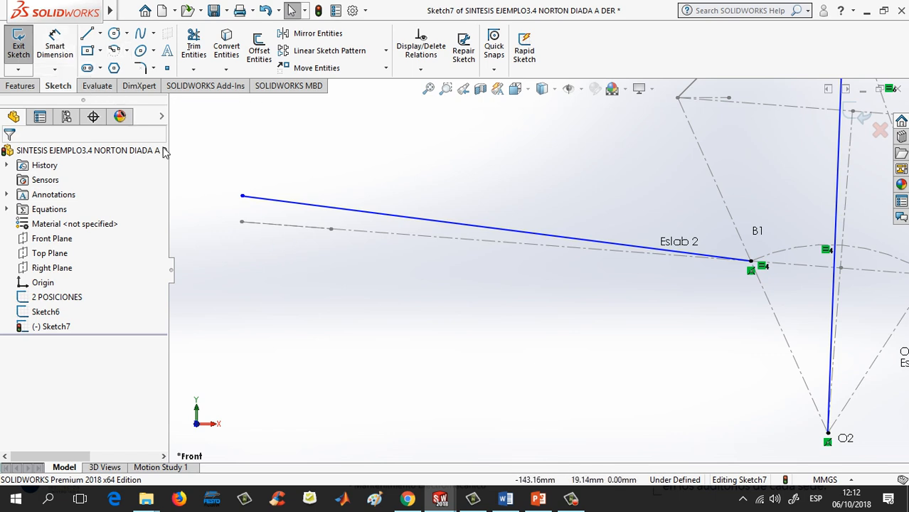
Step: Make the solid line from B1 equal in length to the long centerline of Sketch6
{"action": "left_click", "coordinate": [314, 212]}
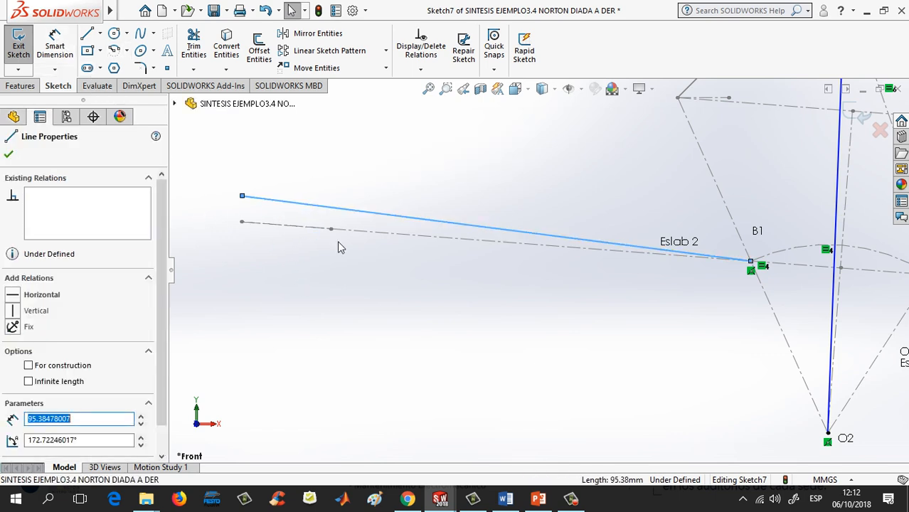
{"action": "left_click", "coordinate": [358, 239], "text": "ctrl"}
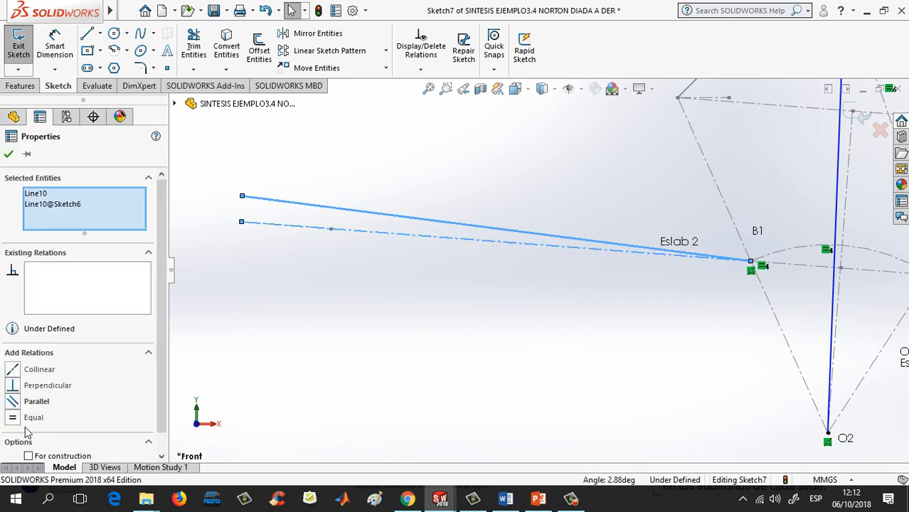
{"action": "left_click", "coordinate": [28, 419]}
{"action": "left_click", "coordinate": [281, 368]}
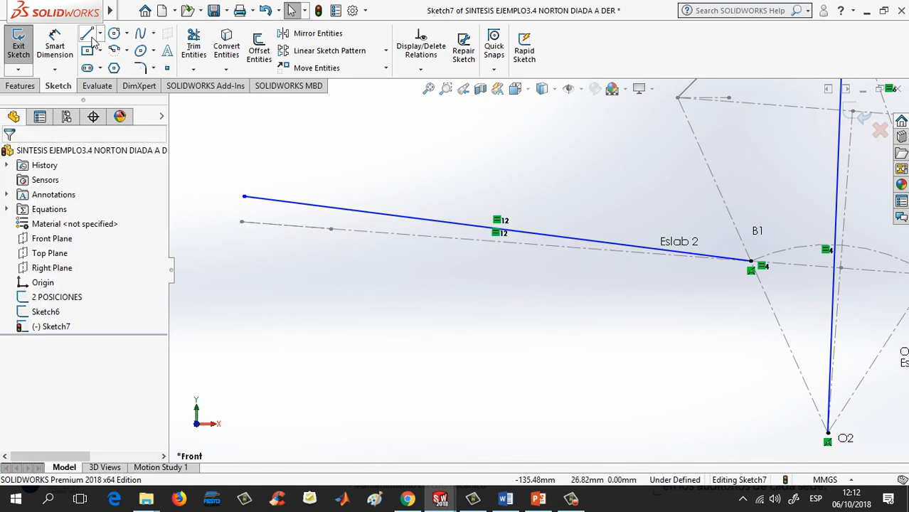
Step: Attach the long line's free end to the centerline's outer end and draw a solid line about 16.7 mm long to the centerline's inner point
{"action": "left_click_drag", "start_coordinate": [244, 198], "coordinate": [242, 222]}
{"action": "left_click", "coordinate": [315, 298]}
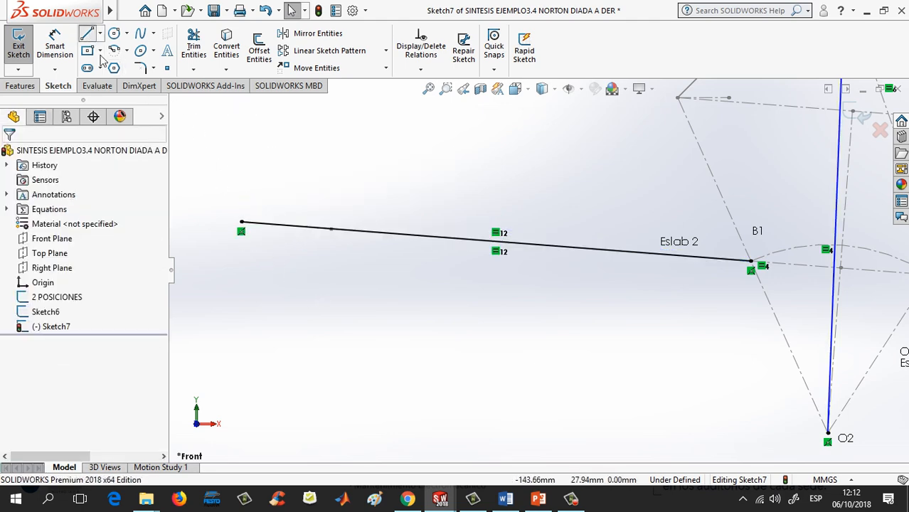
{"action": "left_click", "coordinate": [89, 35]}
{"action": "left_click", "coordinate": [242, 222]}
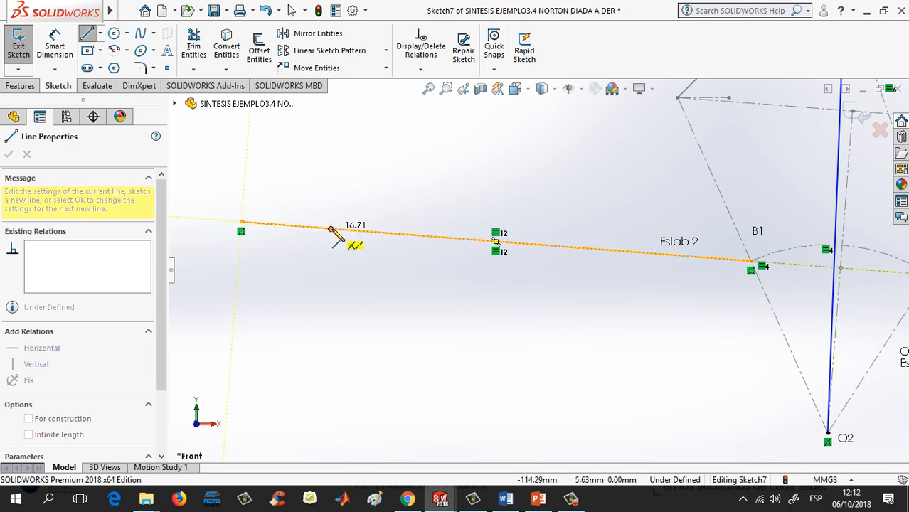
{"action": "left_click", "coordinate": [331, 229]}
{"action": "key", "text": "Escape"}
{"action": "key", "text": "Escape"}
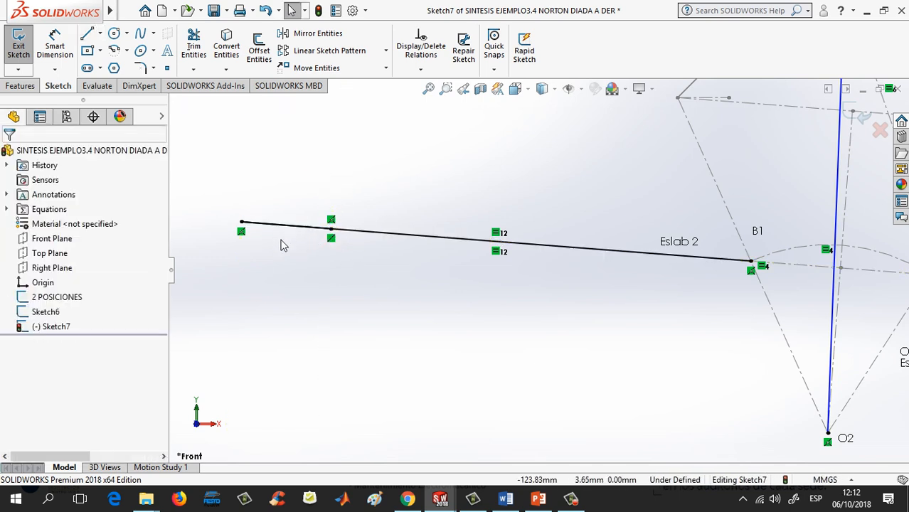
Step: Delete the coincident relation at the outer joint and the extra relation at the short line's inner end, and move the joint above the centerline
{"action": "left_click", "coordinate": [242, 233]}
{"action": "key", "text": "Delete"}
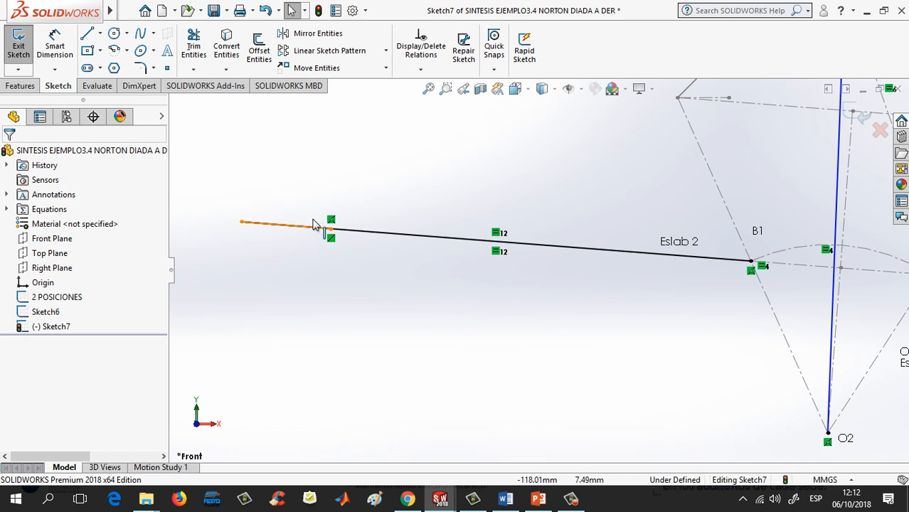
{"action": "left_click", "coordinate": [331, 238]}
{"action": "key", "text": "Delete"}
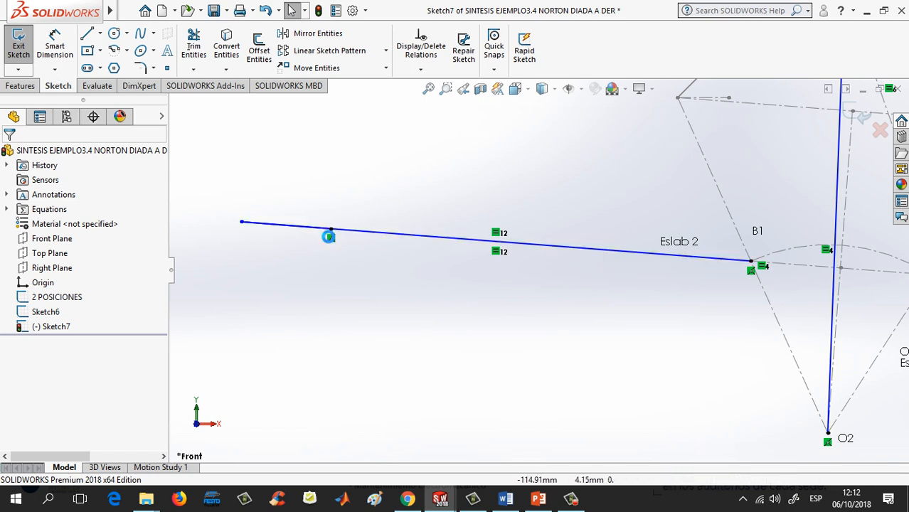
{"action": "left_click_drag", "start_coordinate": [243, 223], "coordinate": [287, 192]}
{"action": "left_click", "coordinate": [358, 240]}
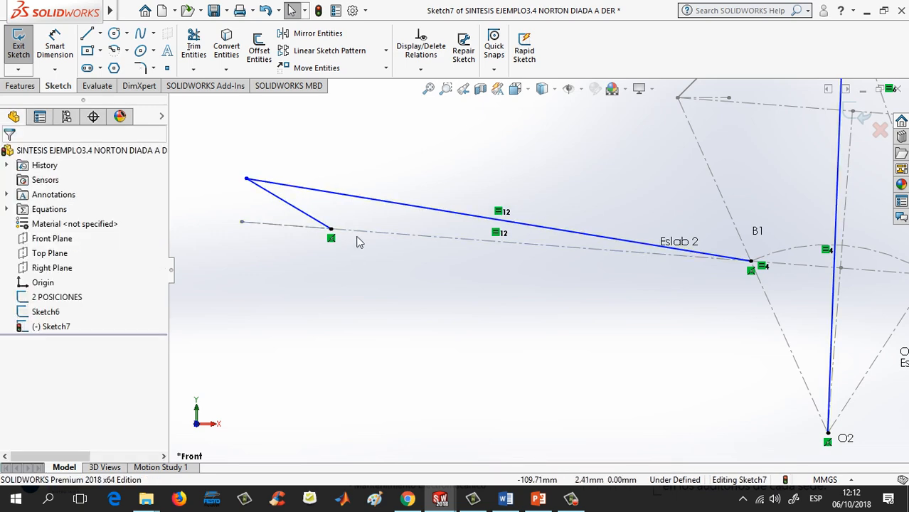
Step: Add a driven length dimension to the long solid line from B1
{"action": "left_click", "coordinate": [55, 46]}
{"action": "left_click", "coordinate": [389, 201]}
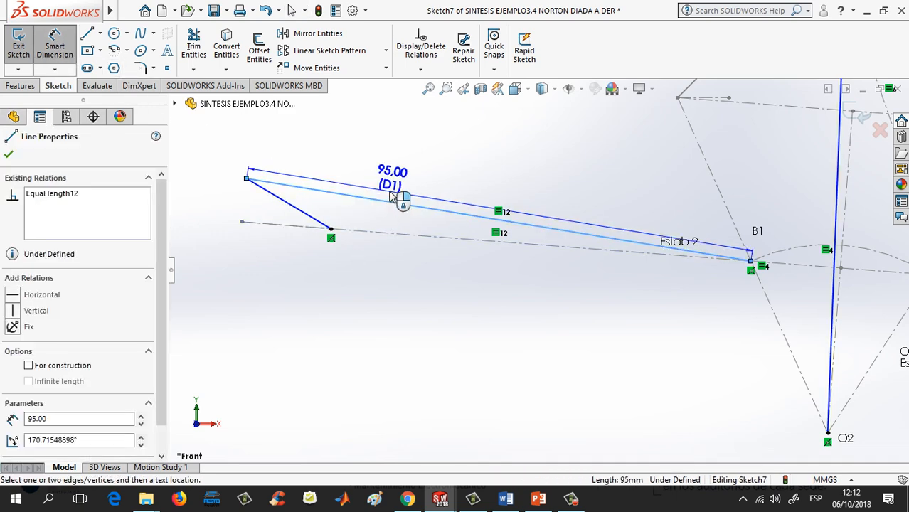
{"action": "left_click", "coordinate": [393, 178]}
{"action": "left_click", "coordinate": [498, 253]}
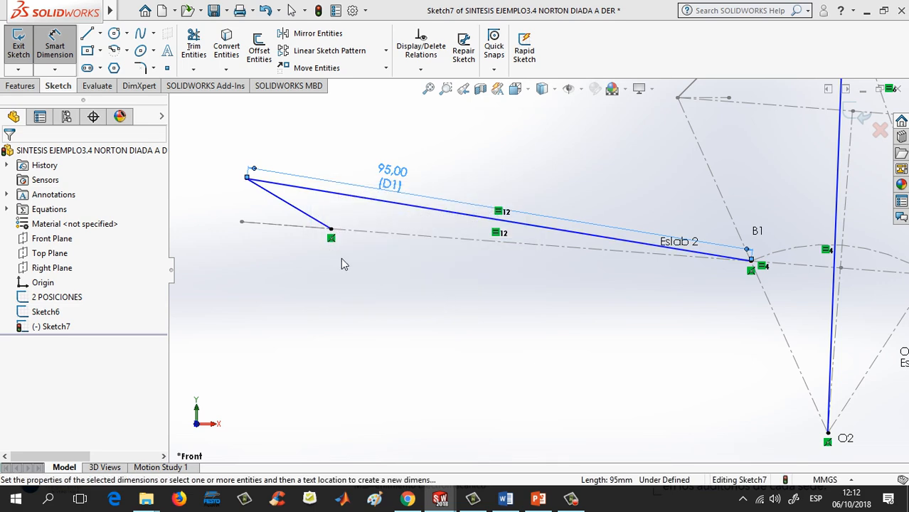
{"action": "scroll", "coordinate": [412, 345], "scroll_direction": "up", "scroll_amount": 1}
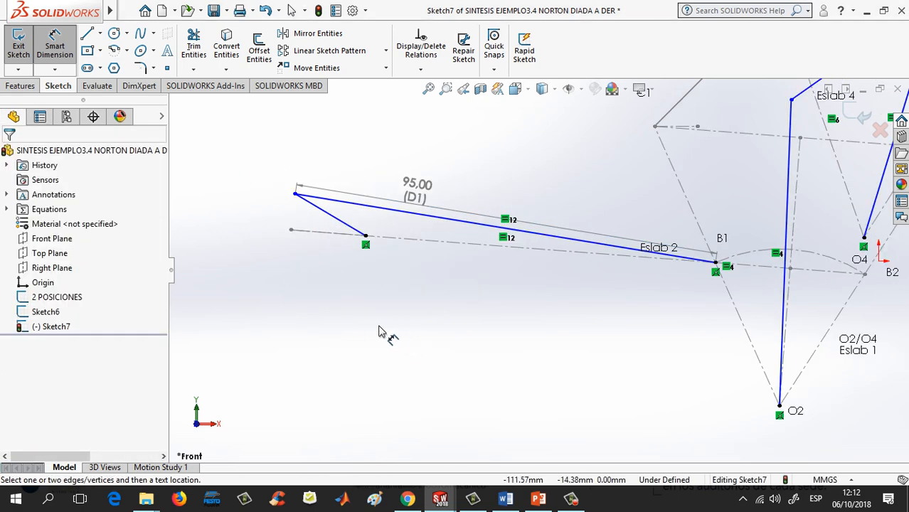
{"action": "key", "text": "Escape"}
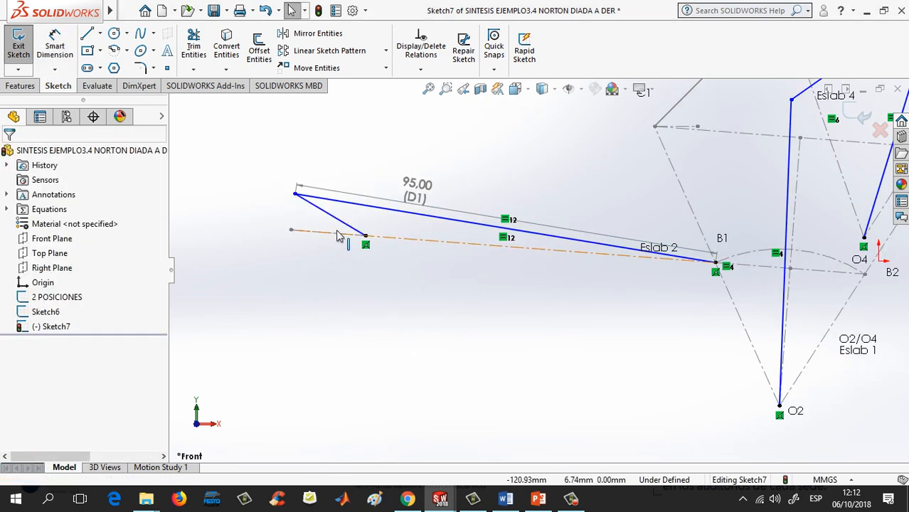
Step: Make the short solid line equal in length to the Sketch6 centerline segment running from B1 halfway toward B2
{"action": "left_click", "coordinate": [340, 222]}
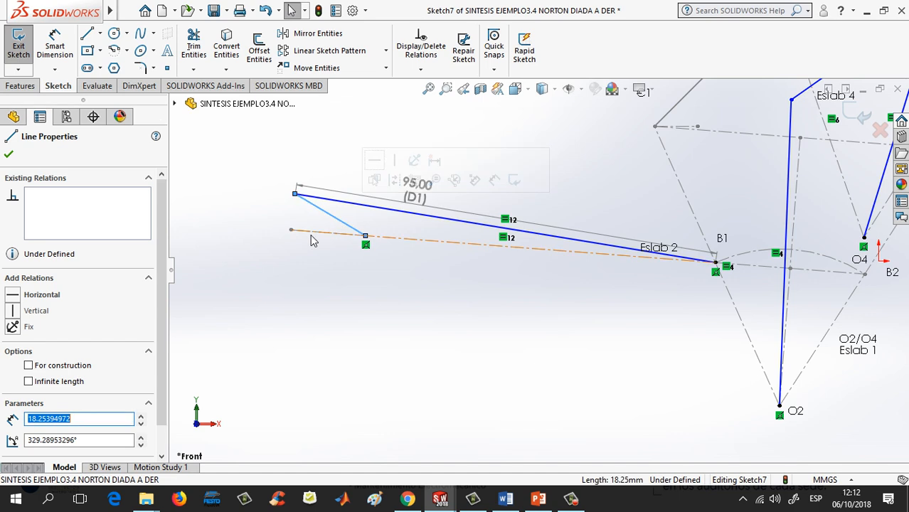
{"action": "left_click", "coordinate": [762, 268], "text": "ctrl"}
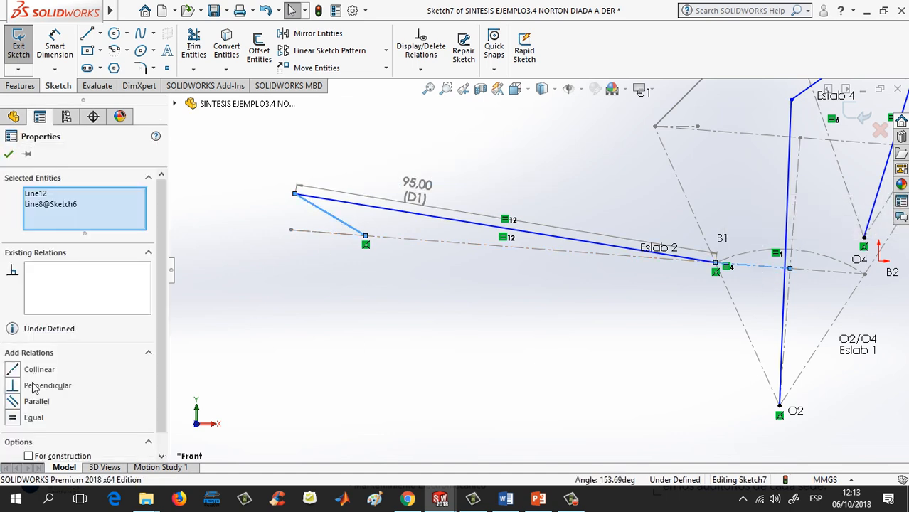
{"action": "left_click", "coordinate": [13, 418]}
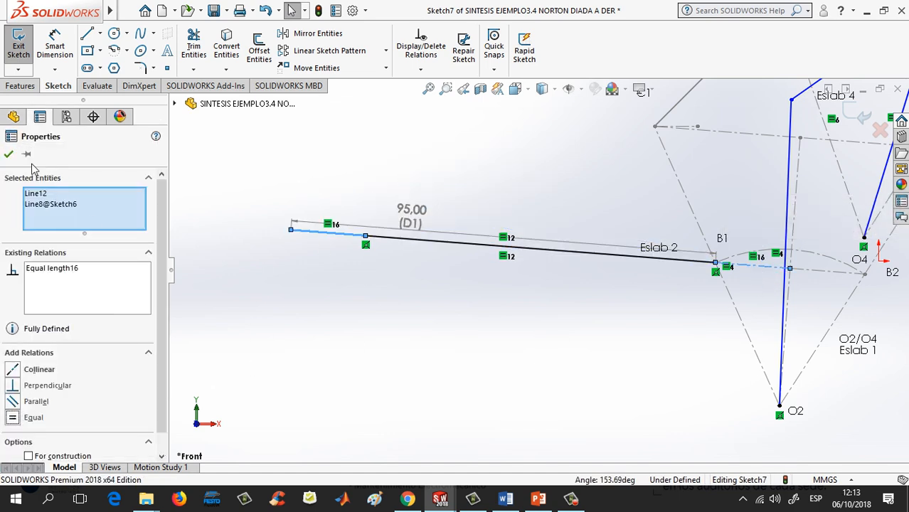
{"action": "left_click", "coordinate": [9, 153]}
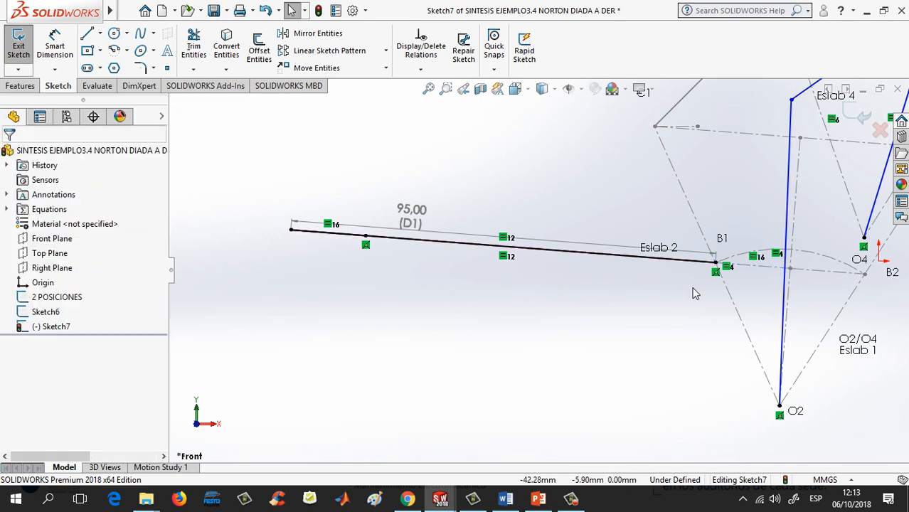
Step: Delete the coincident relation fixing the long line to B1 and swing the outer joint up and toward B1
{"action": "left_click", "coordinate": [718, 274]}
{"action": "key", "text": "Delete"}
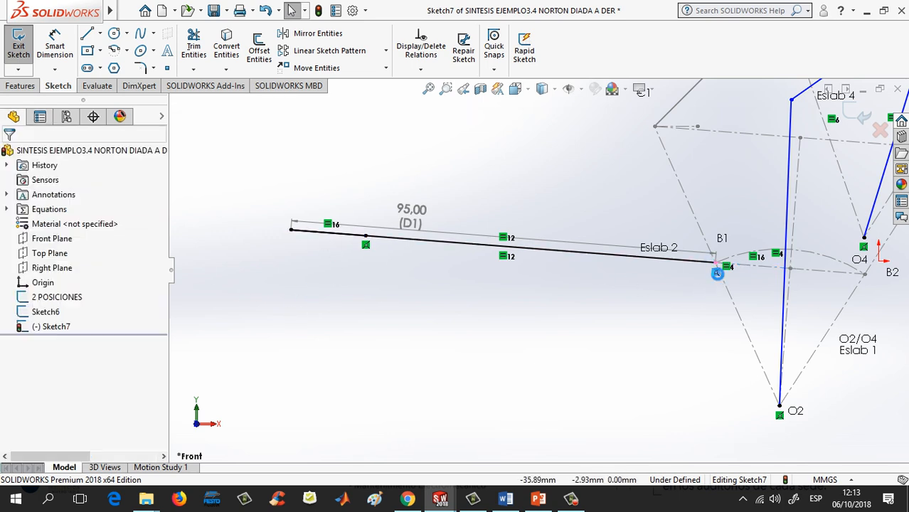
{"action": "left_click_drag", "start_coordinate": [293, 230], "coordinate": [347, 191]}
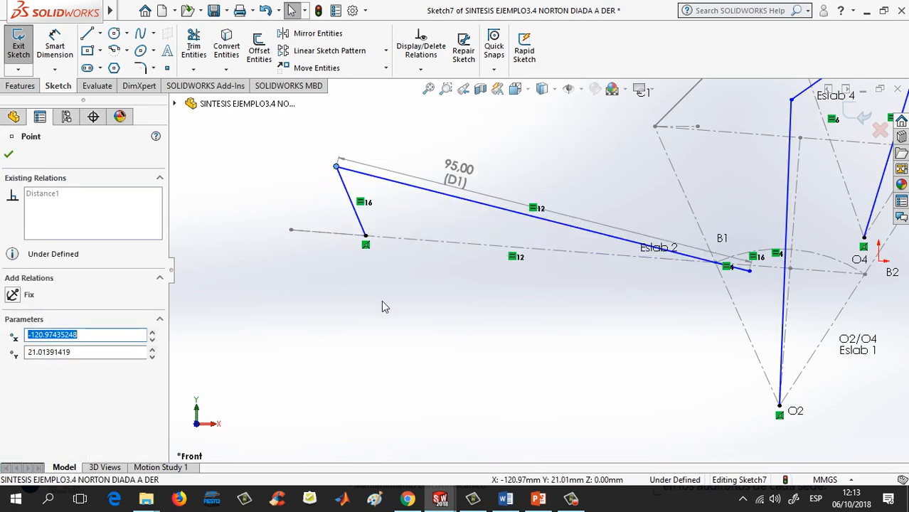
{"action": "left_click", "coordinate": [382, 302]}
Step: Add a driven length dimension to the short solid line and place its text farther out beside the line
{"action": "left_click", "coordinate": [56, 44]}
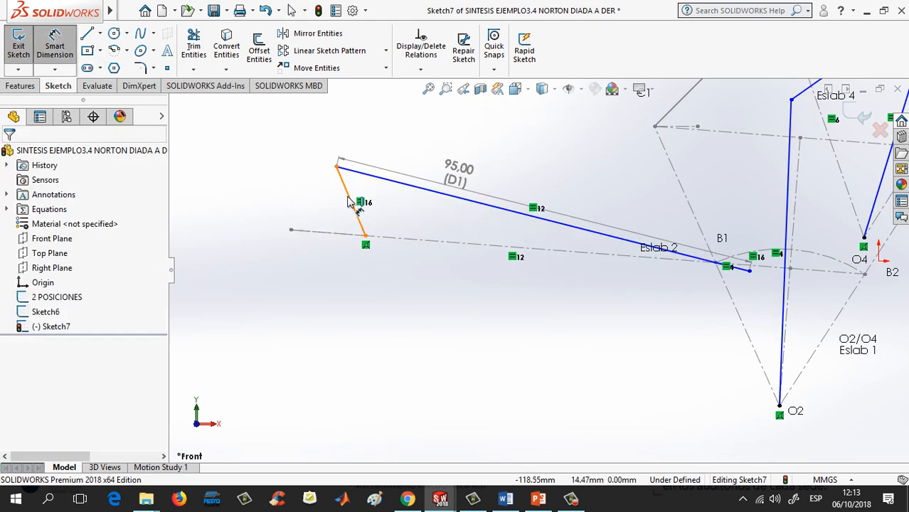
{"action": "left_click", "coordinate": [352, 203]}
{"action": "left_click", "coordinate": [354, 187]}
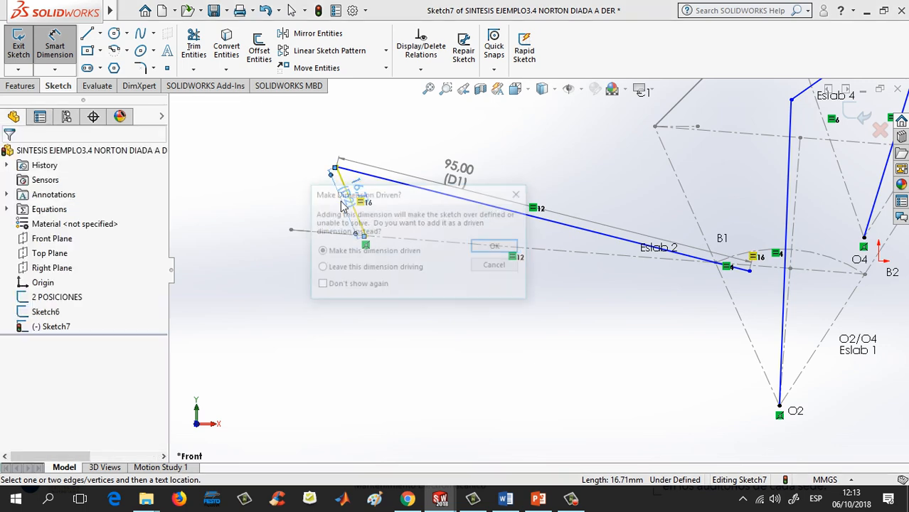
{"action": "left_click", "coordinate": [493, 250]}
{"action": "left_click", "coordinate": [335, 214]}
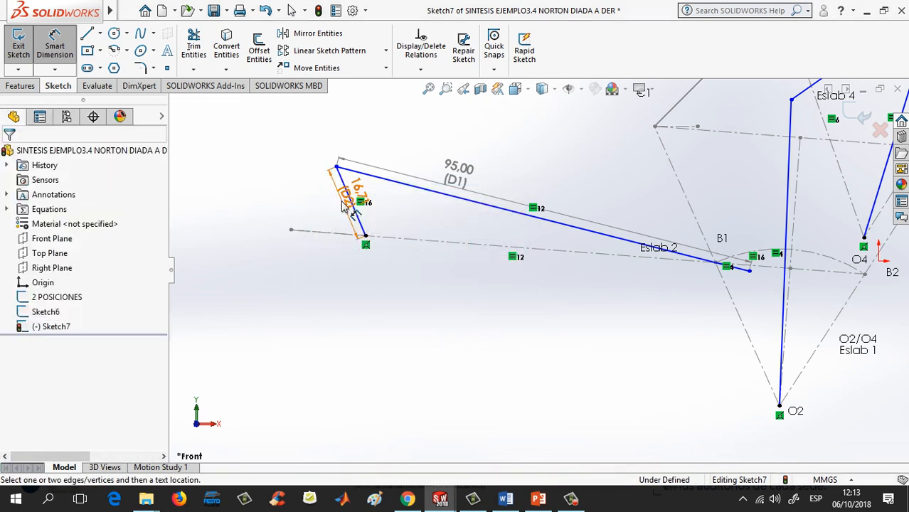
{"action": "left_click_drag", "start_coordinate": [346, 203], "coordinate": [333, 209]}
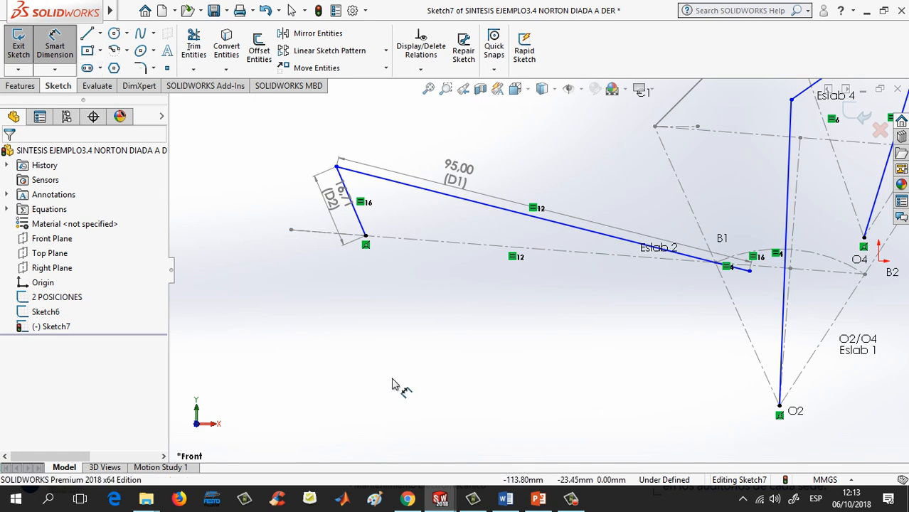
Step: Place a sketch point on the solid link rising from O2, just above the B1–B2 arc
{"action": "left_click", "coordinate": [167, 68]}
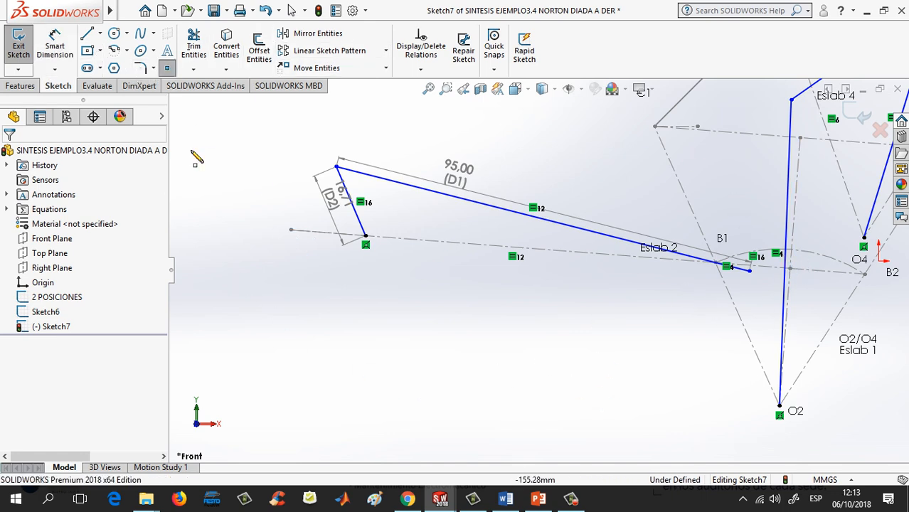
{"action": "left_click", "coordinate": [787, 224]}
{"action": "key", "text": "Escape"}
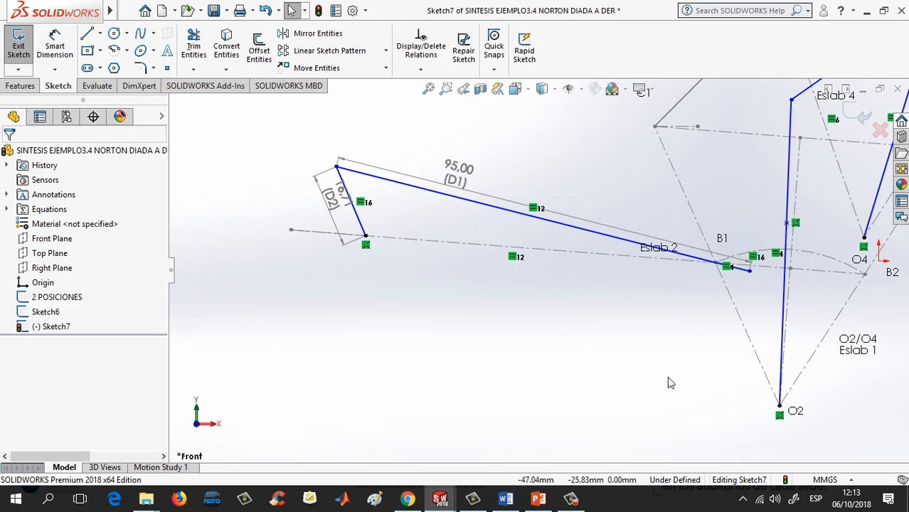
Step: Make the new point on the O2 link coincident with the arc through B1 and B2
{"action": "left_click", "coordinate": [787, 225]}
{"action": "left_click", "coordinate": [819, 260], "text": "ctrl"}
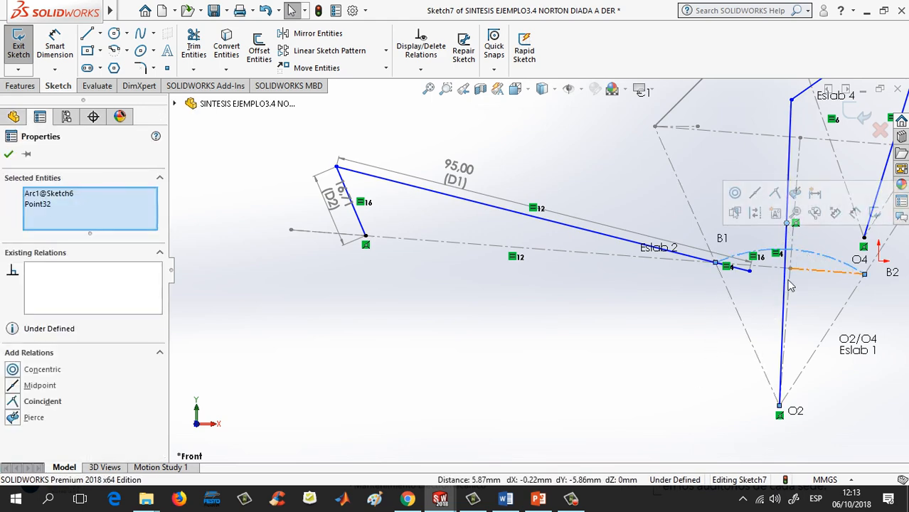
{"action": "left_click", "coordinate": [13, 402]}
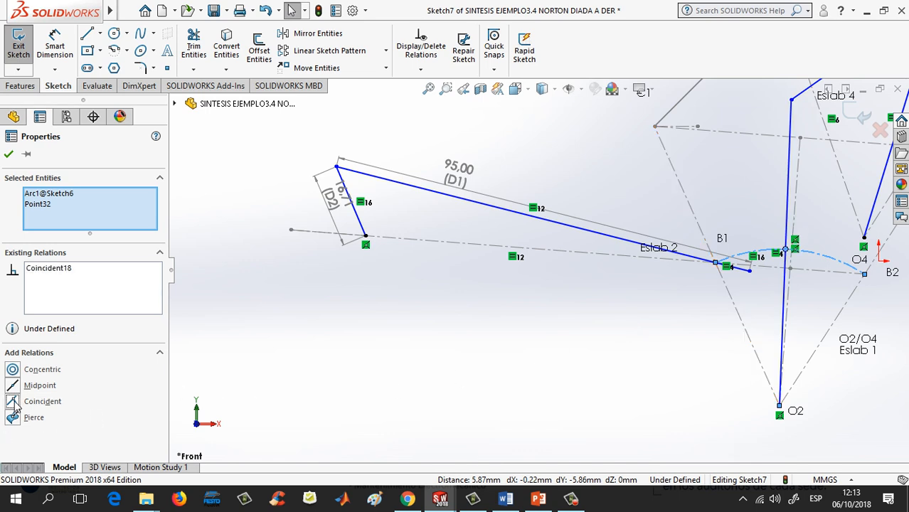
{"action": "left_click", "coordinate": [8, 154]}
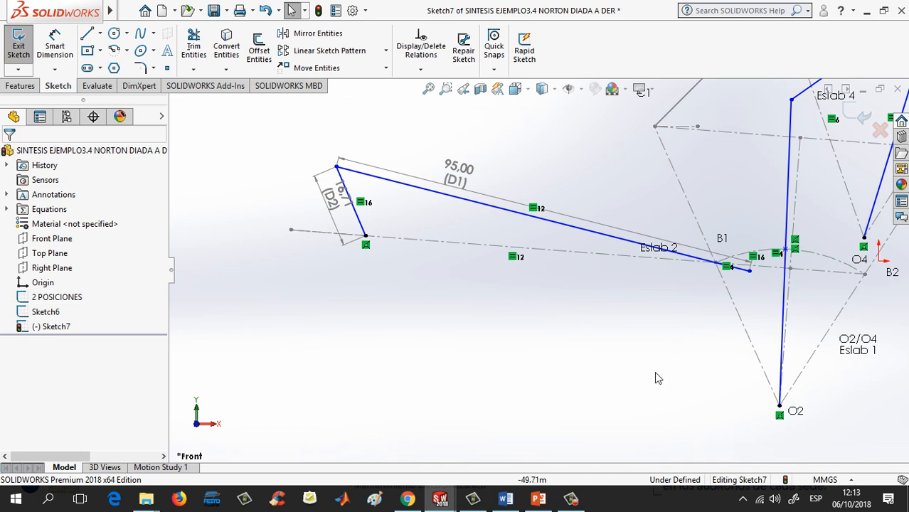
Step: Make the free end of the 95 mm line coincident with the sketch point on the O2 link
{"action": "left_click", "coordinate": [750, 273]}
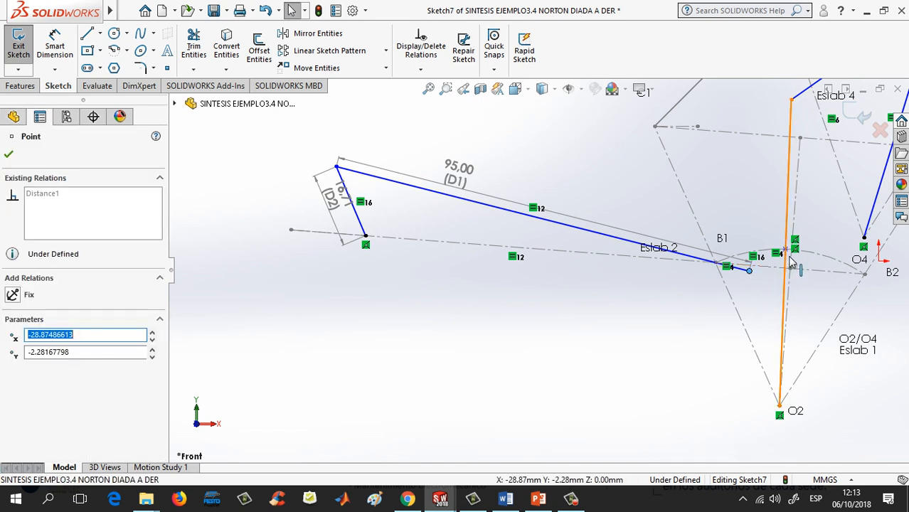
{"action": "left_click", "coordinate": [785, 251], "text": "ctrl"}
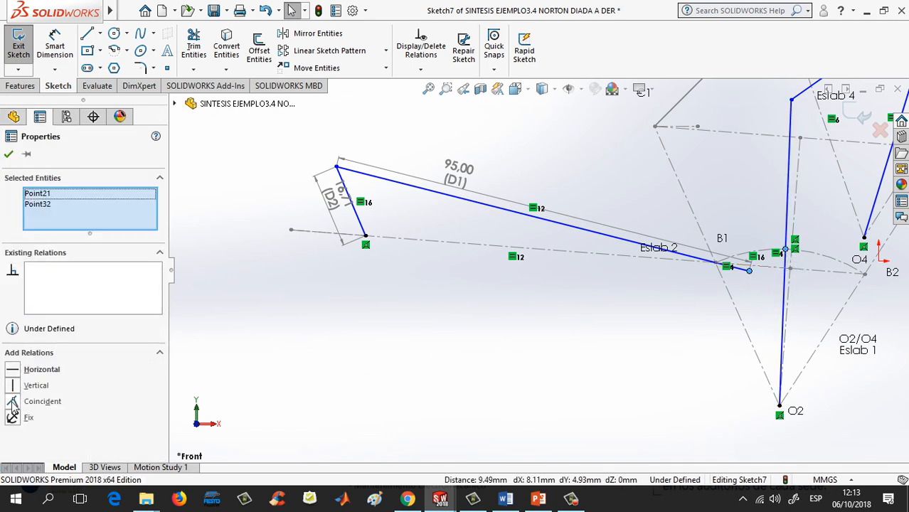
{"action": "left_click", "coordinate": [13, 402]}
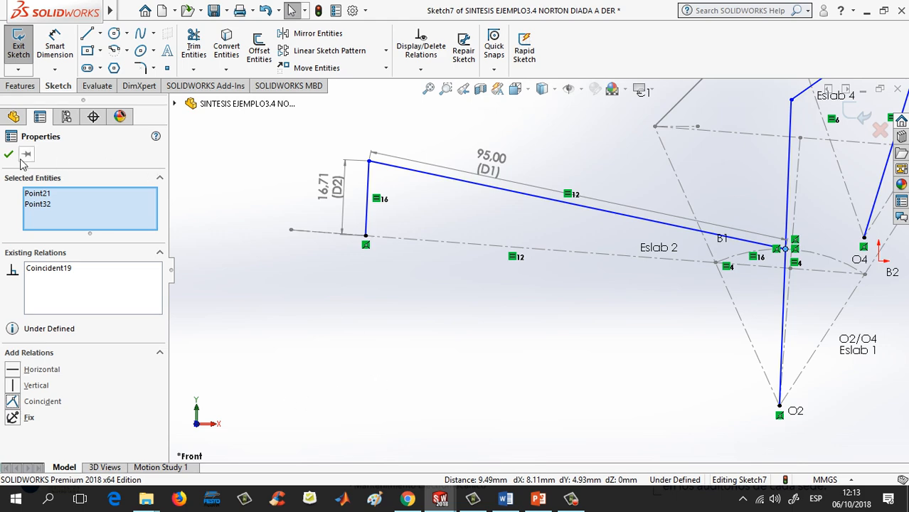
{"action": "left_click", "coordinate": [8, 154]}
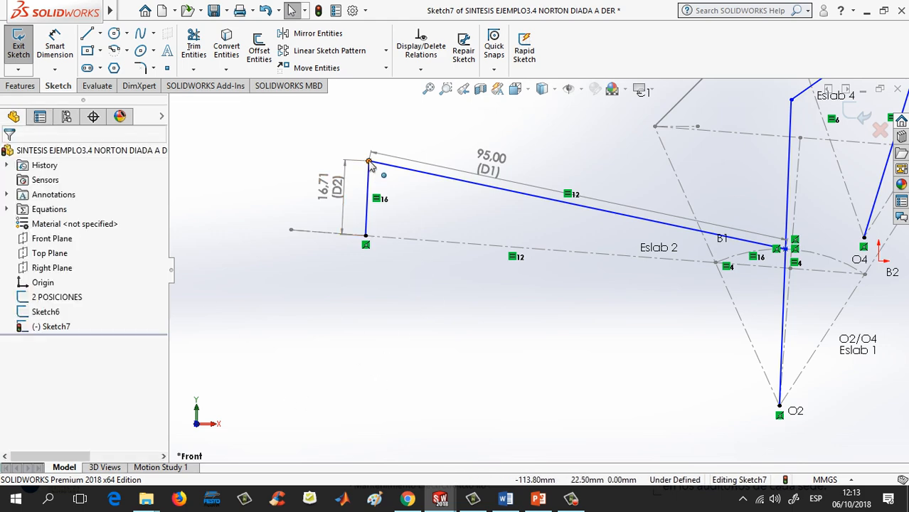
Step: Swing the joint between the short crank and the 95 mm line around the crank's fixed pivot to move the whole linkage
{"action": "left_click_drag", "start_coordinate": [369, 162], "coordinate": [378, 163]}
{"action": "left_click", "coordinate": [457, 150]}
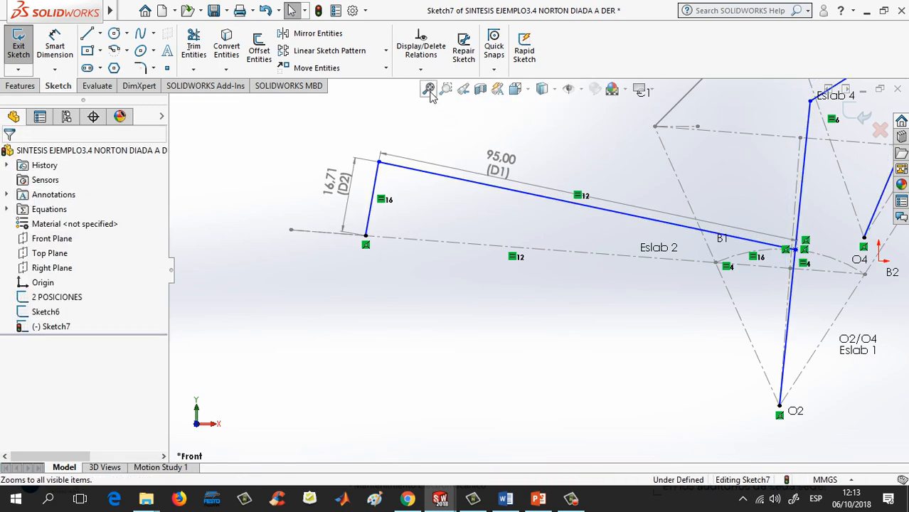
{"action": "left_click", "coordinate": [429, 89]}
{"action": "left_click_drag", "start_coordinate": [378, 252], "coordinate": [311, 177]}
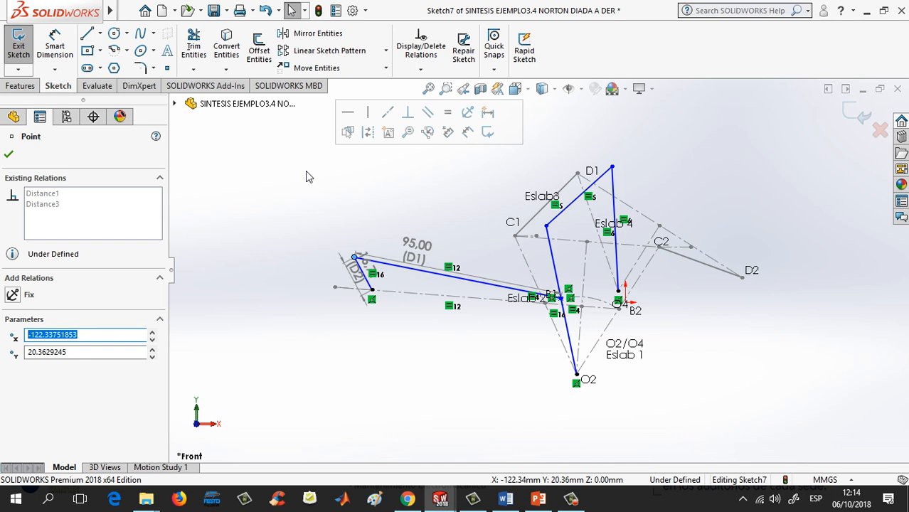
{"action": "left_click", "coordinate": [681, 157]}
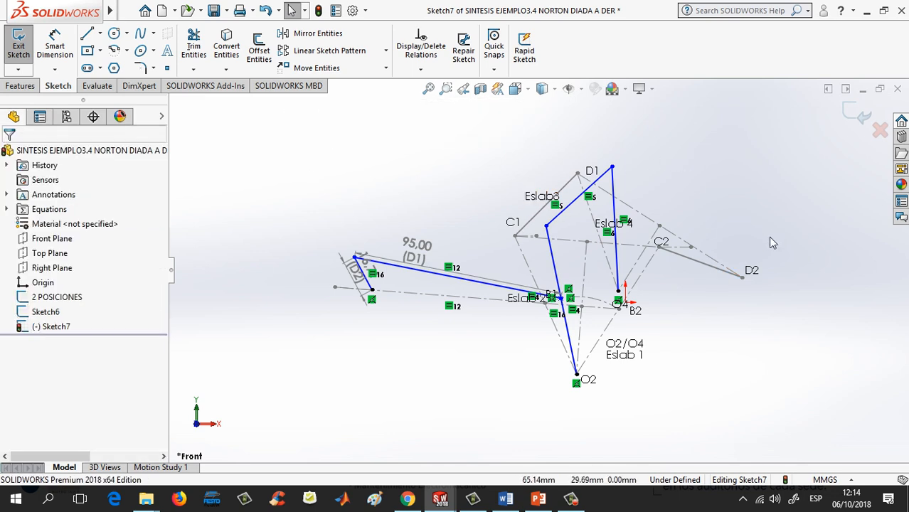